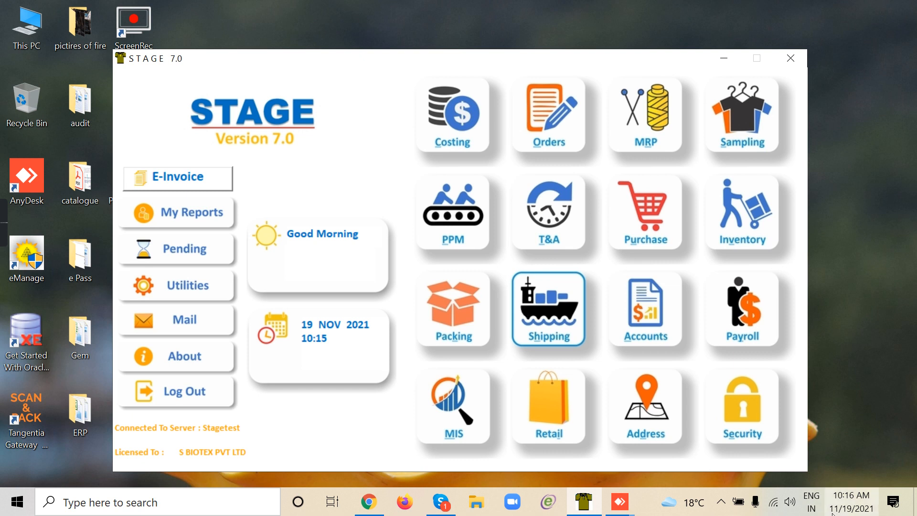
Open the company address record of S.BIOTEX PVT LTD for modification and go to its warehouse maintenance
left_click(666, 415)
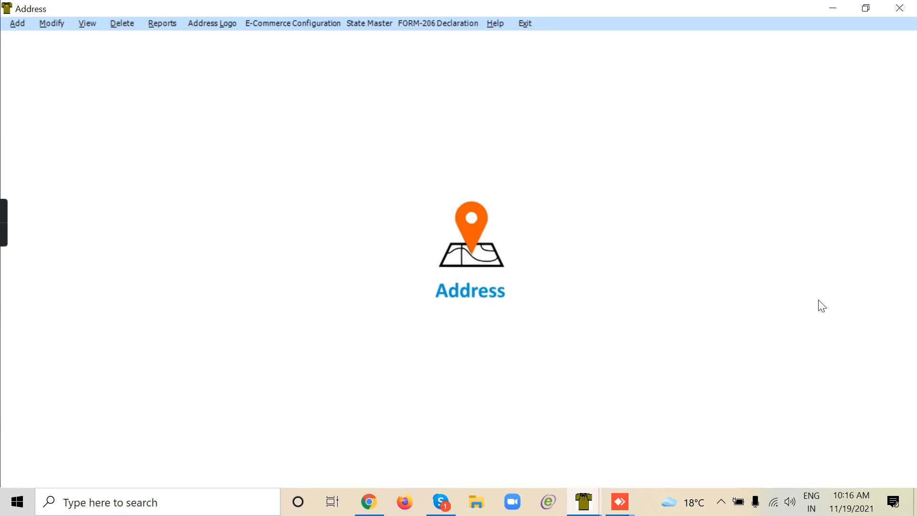
left_click(59, 27)
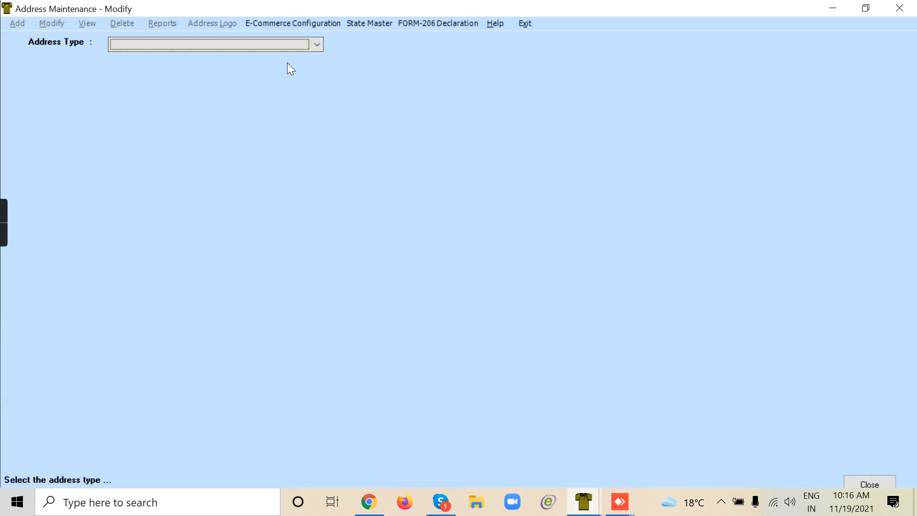
left_click(289, 48)
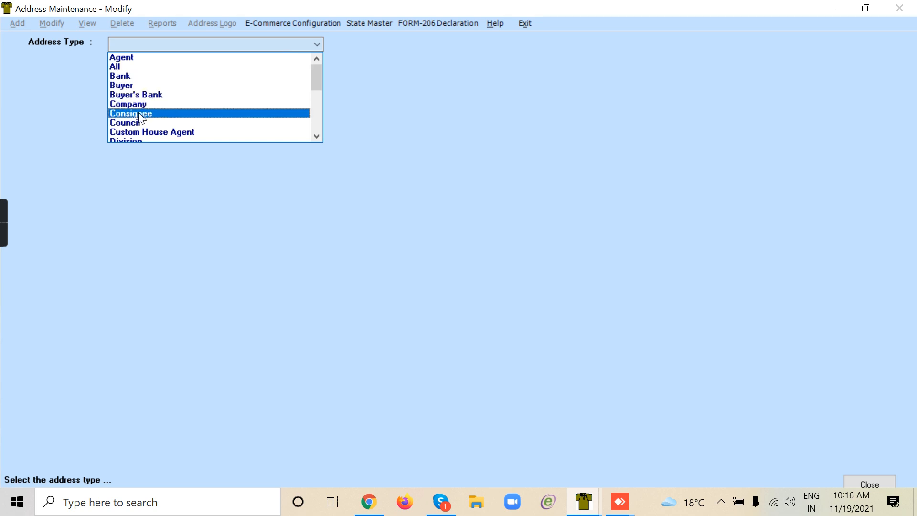
left_click(276, 107)
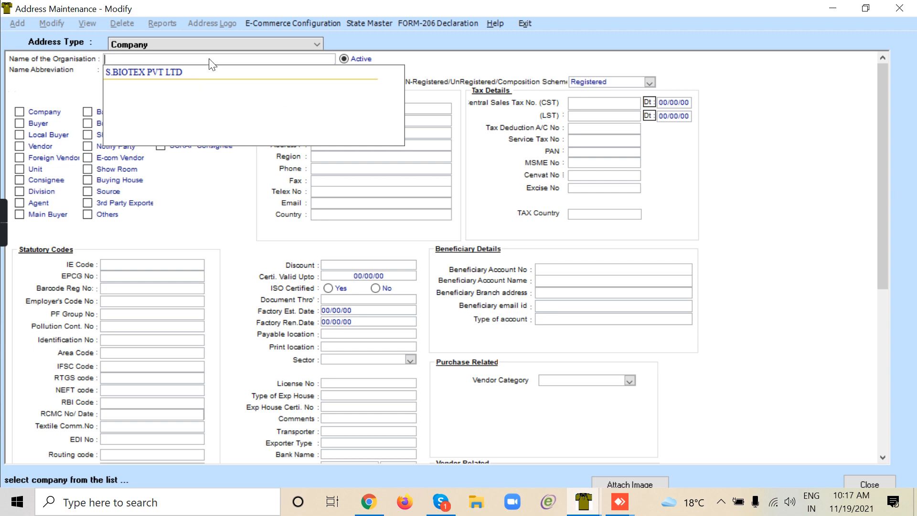
double_click(234, 72)
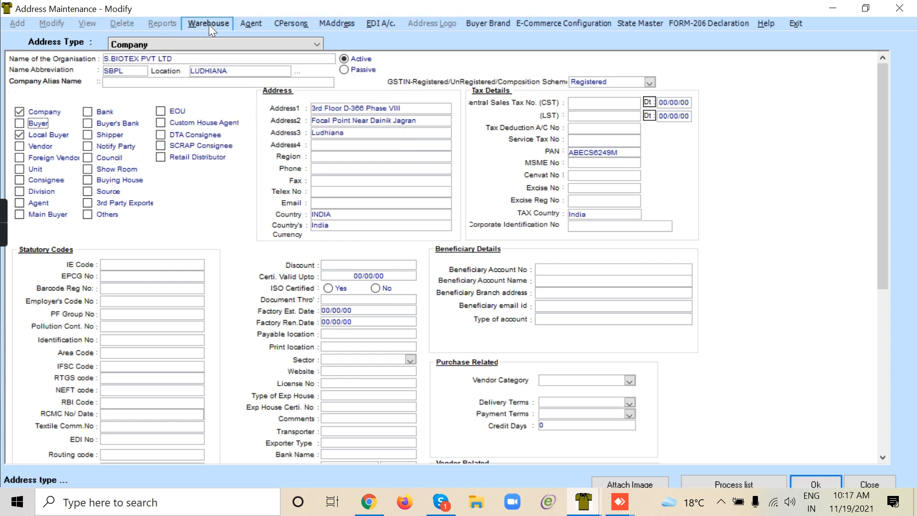
left_click(209, 25)
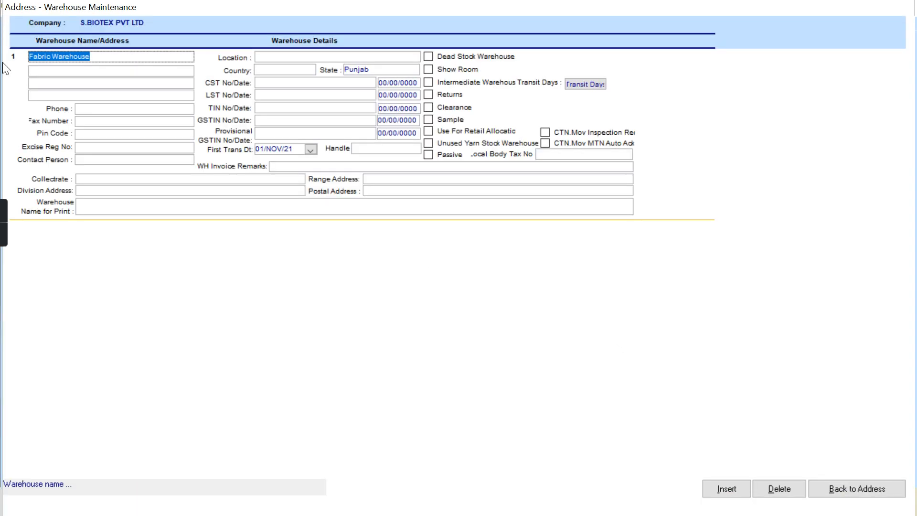
Add two new warehouse entries to the company, named Trims Warehouse and General Warehouse
left_click(727, 488)
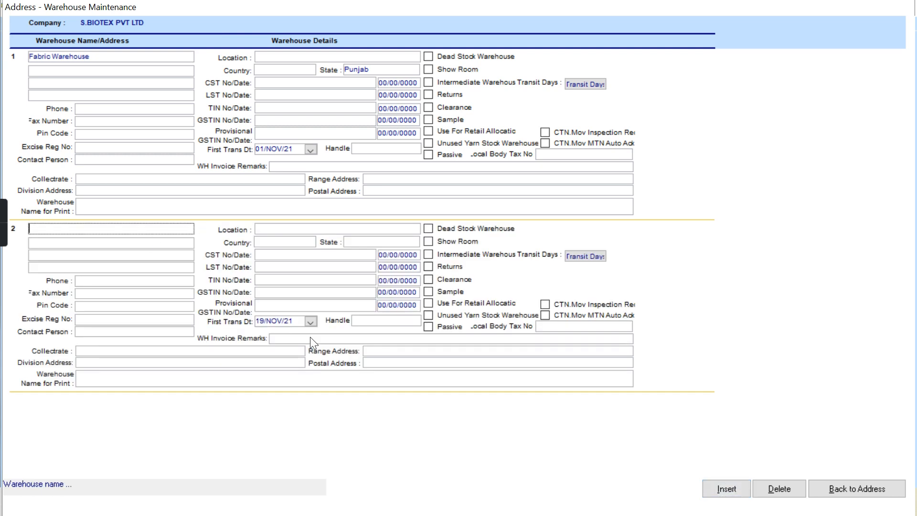
type("Trims Warehouse")
left_click(743, 489)
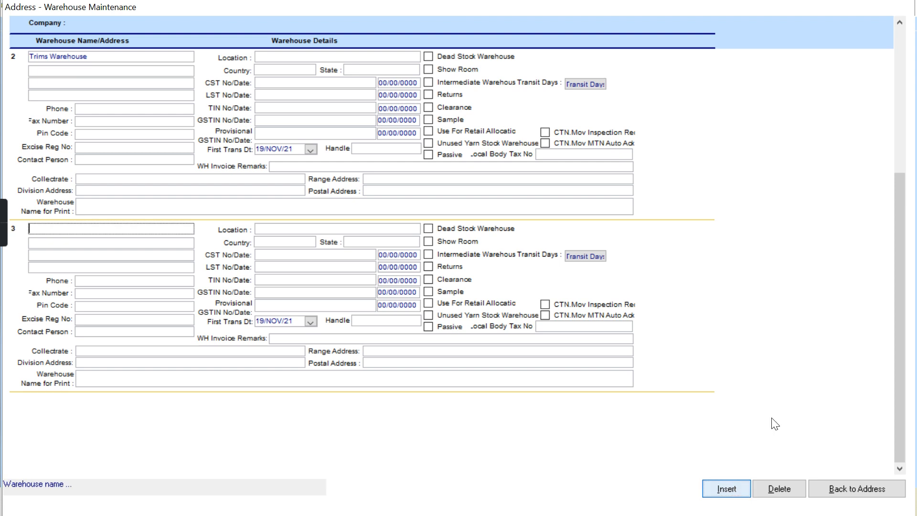
type("General Warehouse")
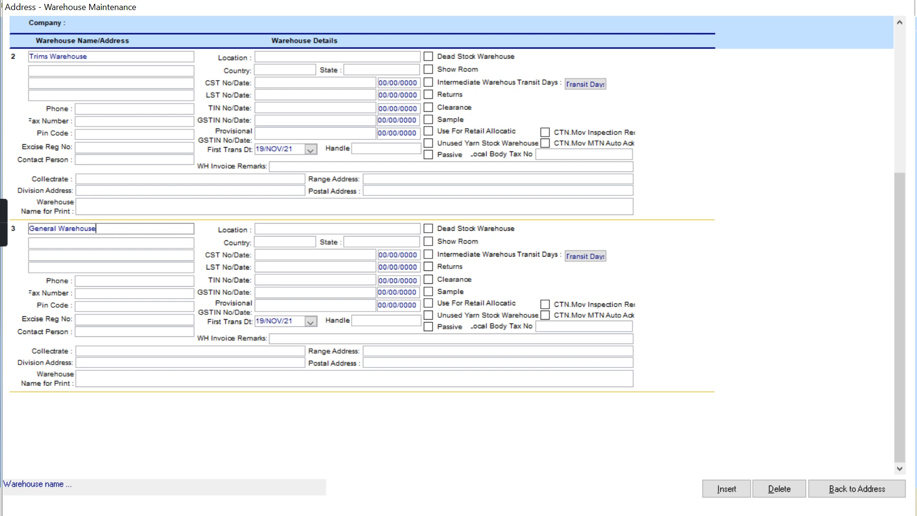
Set the state to Punjab for both the Trims Warehouse and the General Warehouse
left_click(903, 37)
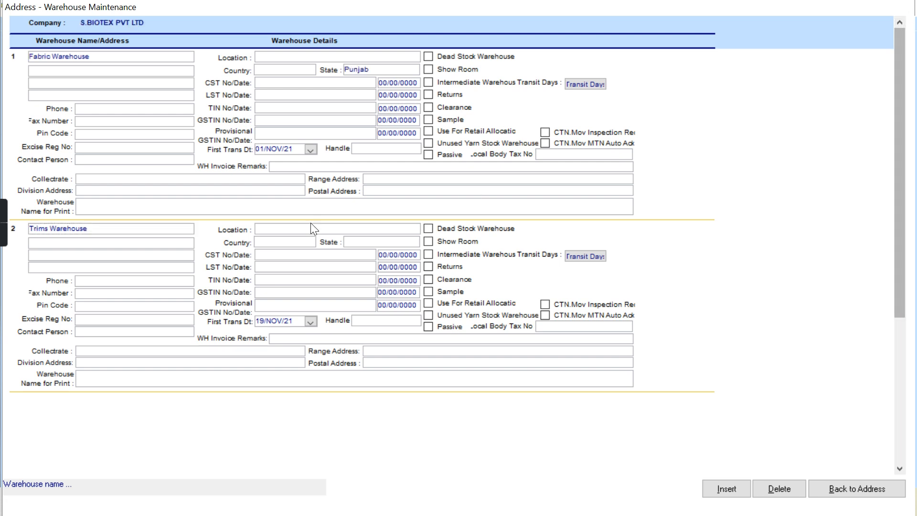
left_click(400, 243)
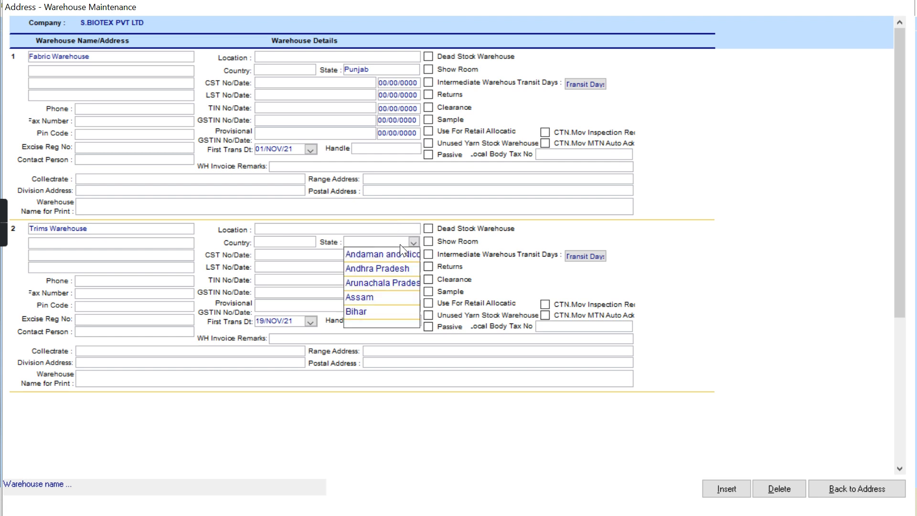
key("p")
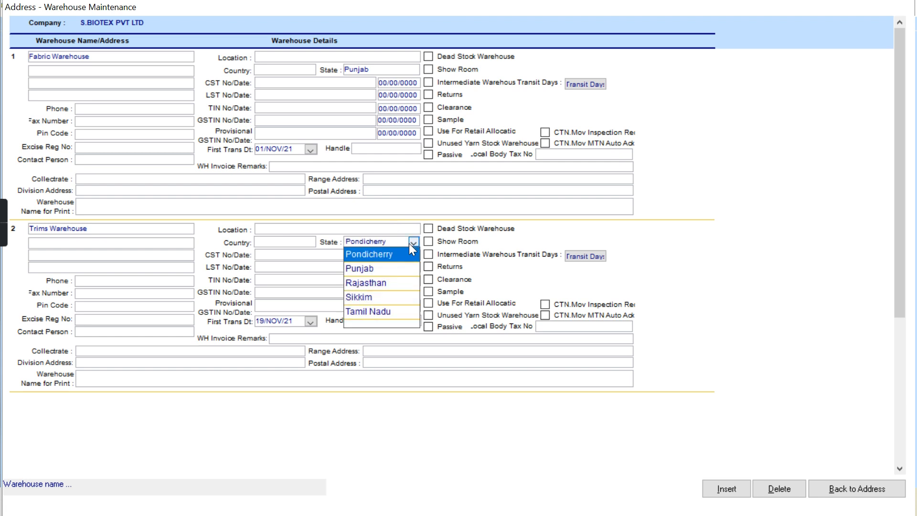
left_click(367, 268)
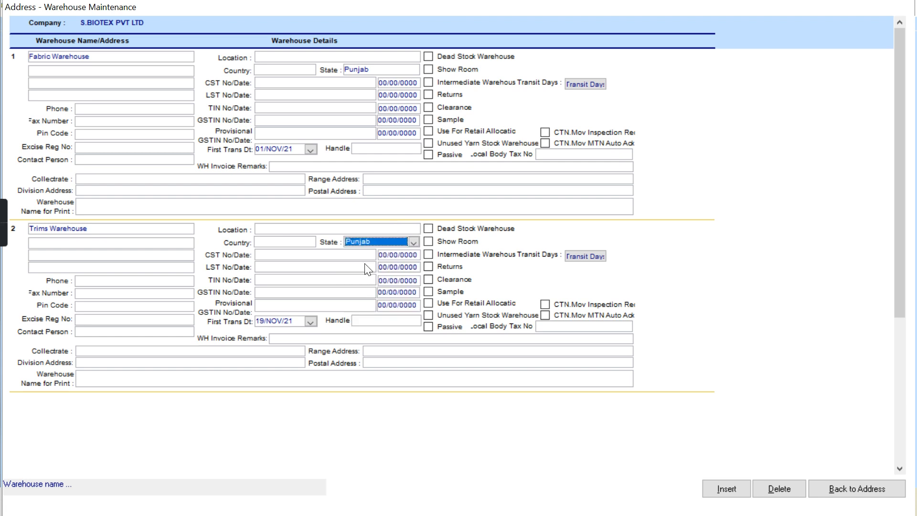
left_click(900, 469)
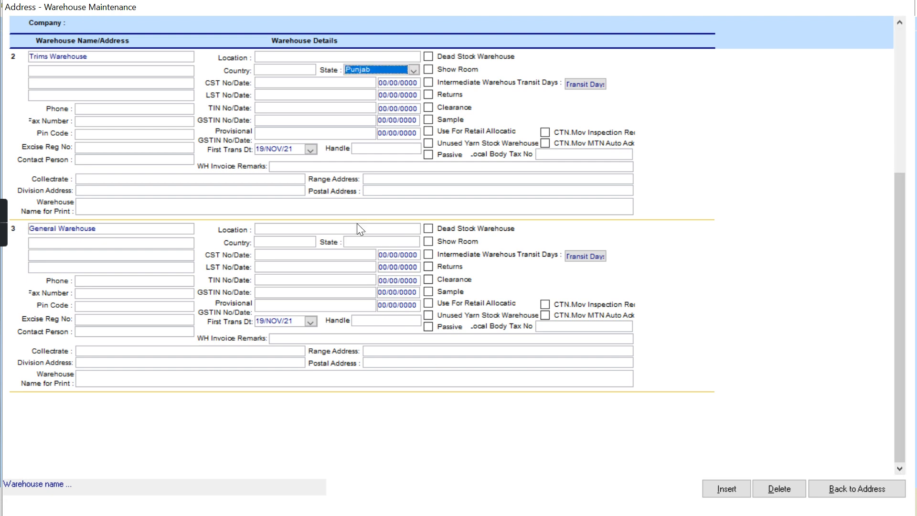
left_click(375, 243)
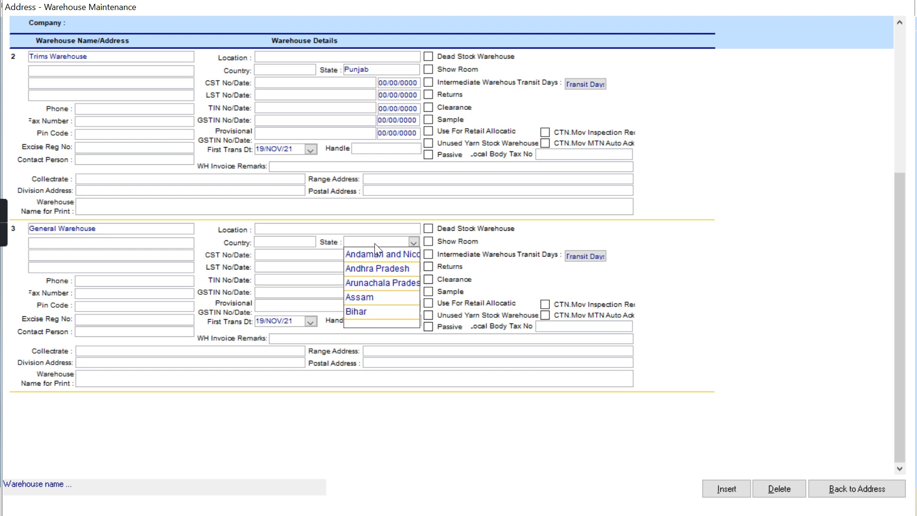
key("p")
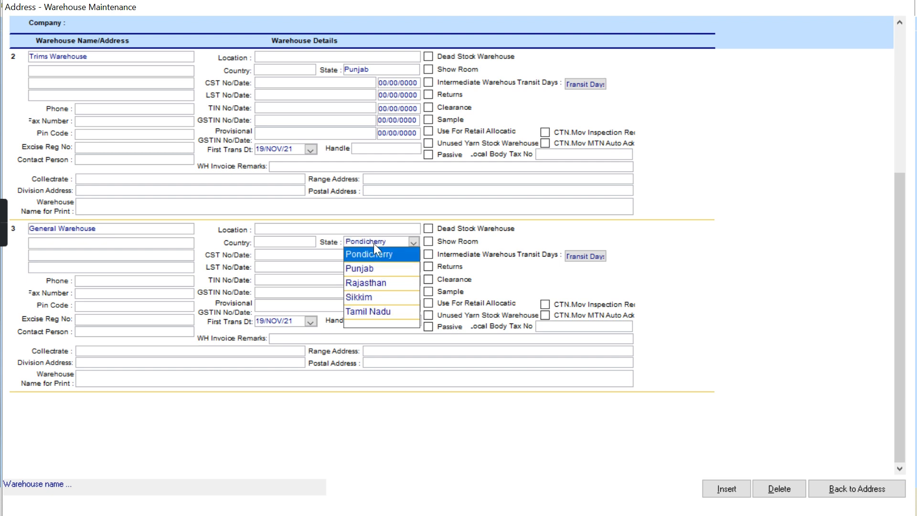
left_click(375, 268)
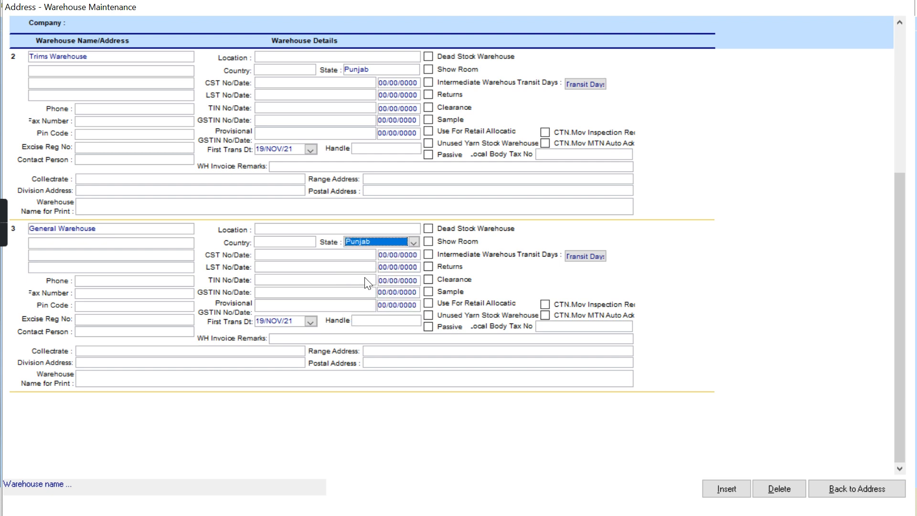
left_click(43, 245)
left_click(51, 256)
left_click(51, 268)
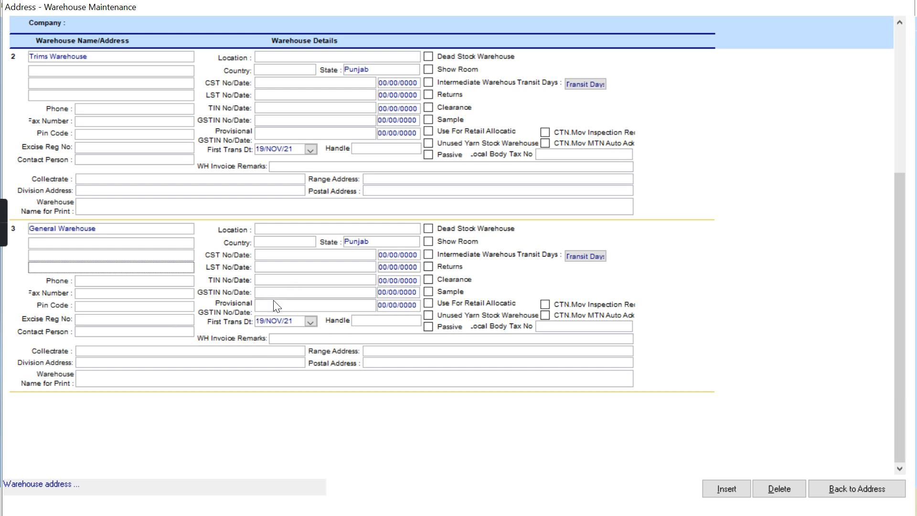
Return to the company address record, save the changes, and exit the Address module
left_click(832, 490)
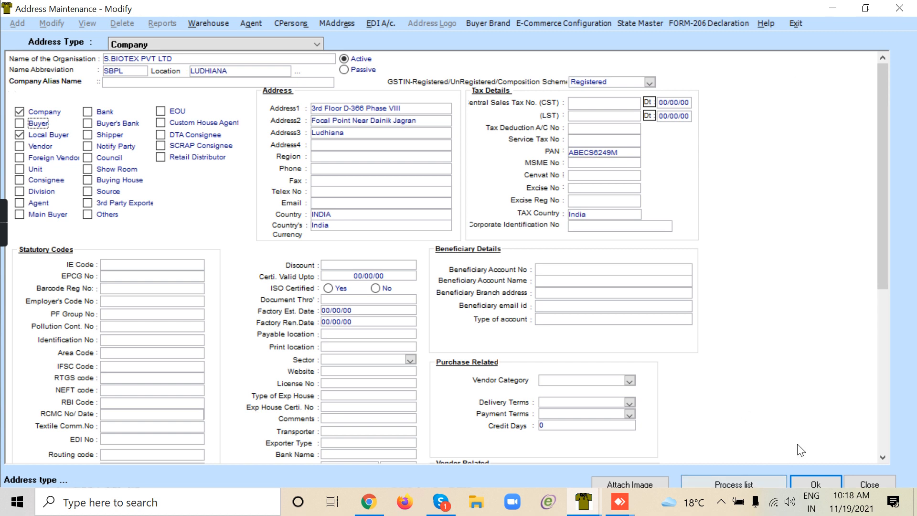
left_click(882, 457)
left_click(883, 457)
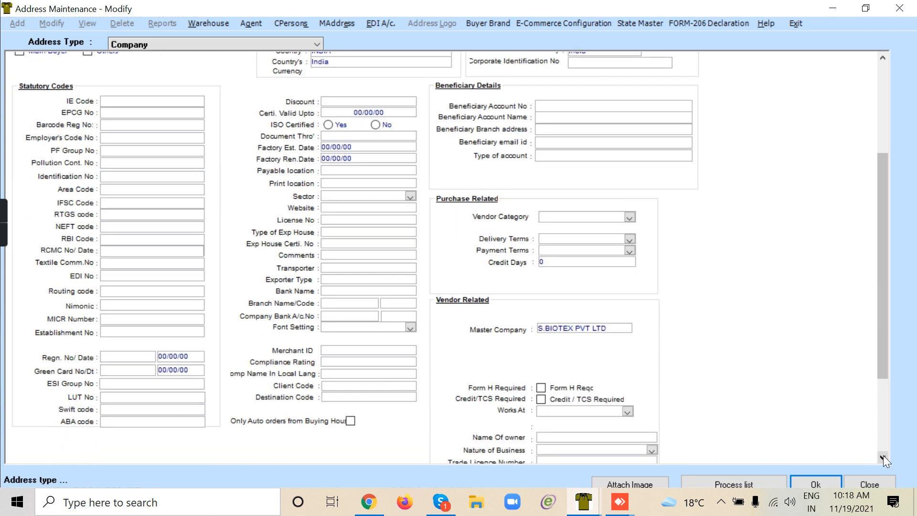
left_click(882, 457)
left_click(815, 483)
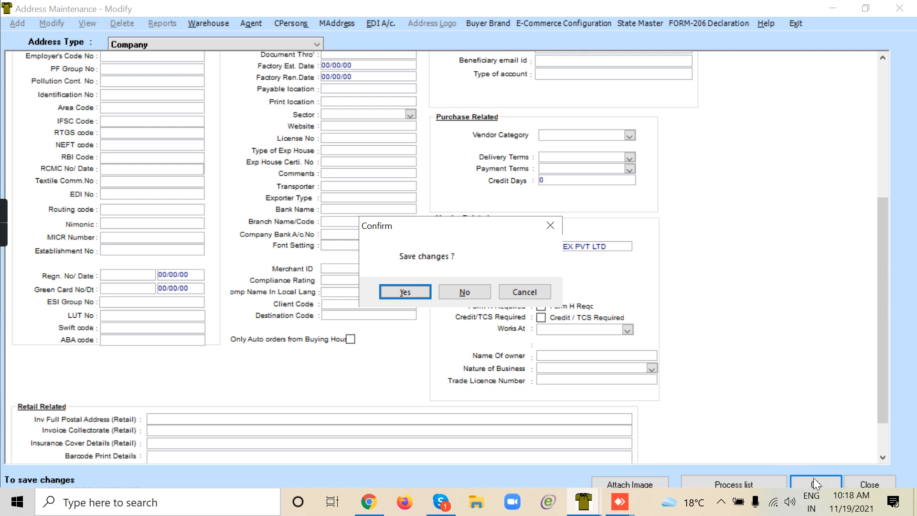
left_click(418, 294)
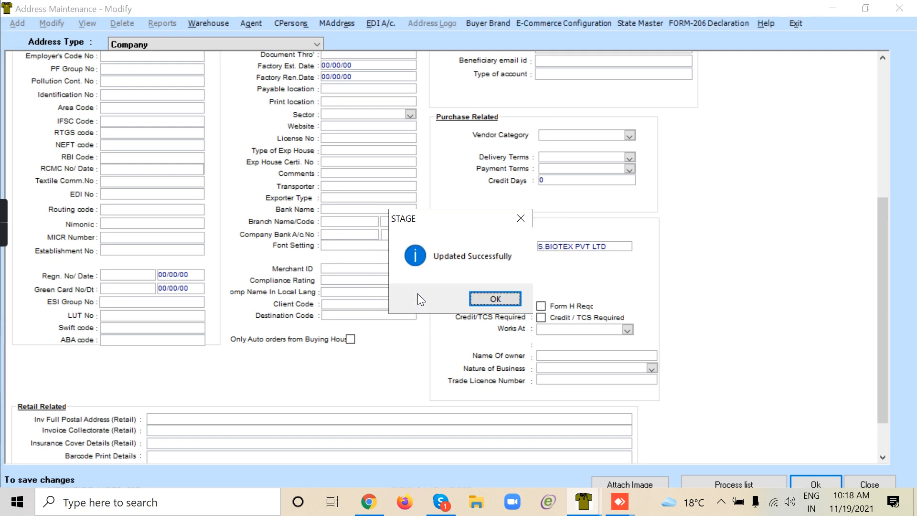
left_click(496, 299)
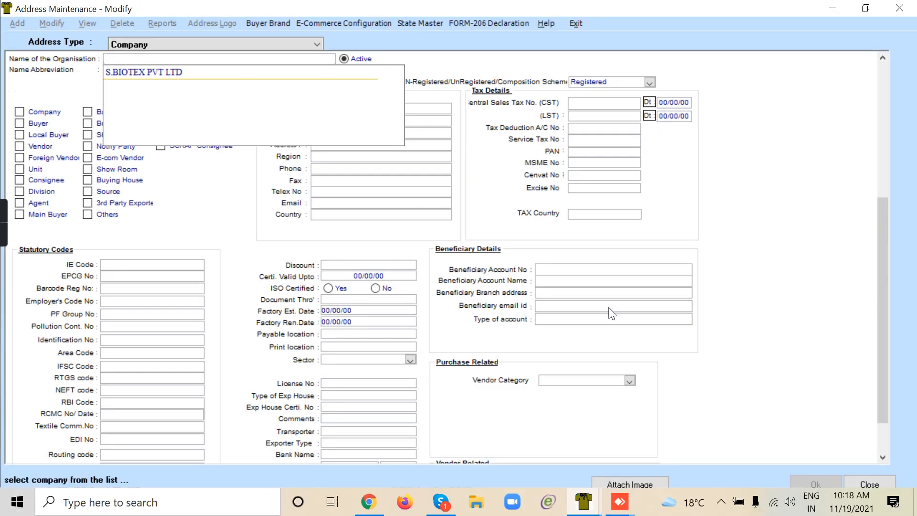
left_click(578, 25)
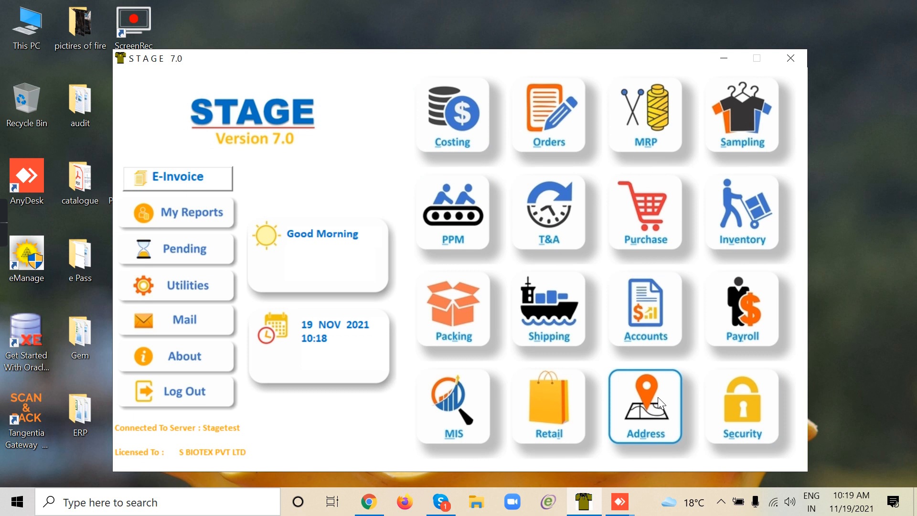
Open the sitewise warehouse configuration in Inventory and select site HO with company S.BIOTEX PVT LTD
left_click(759, 214)
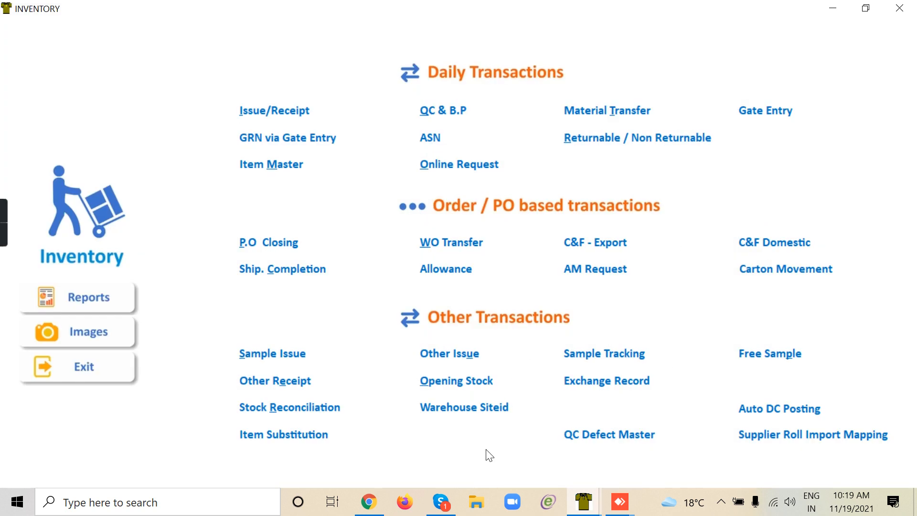
left_click(455, 413)
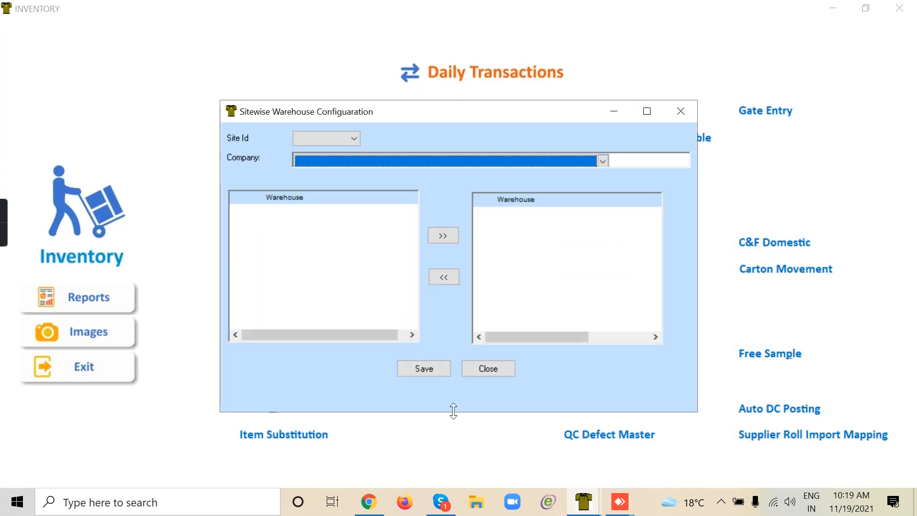
left_click(359, 138)
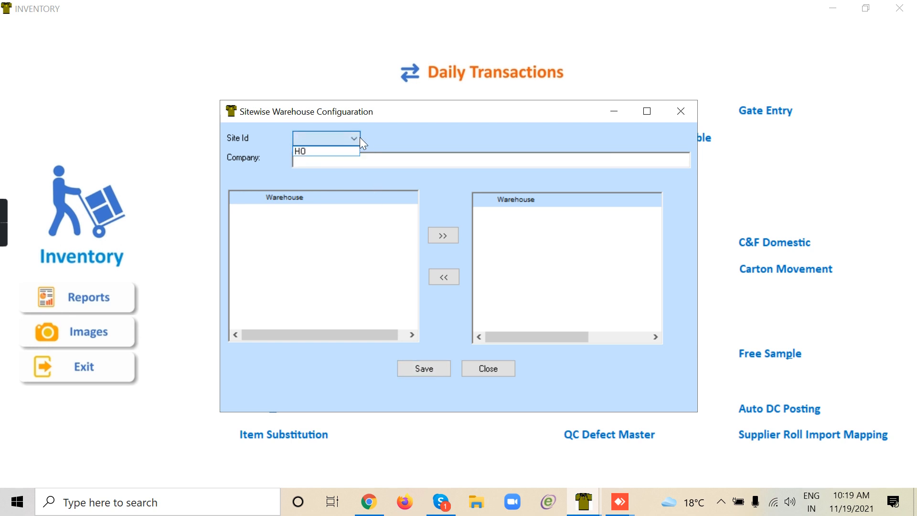
left_click(340, 151)
left_click(345, 160)
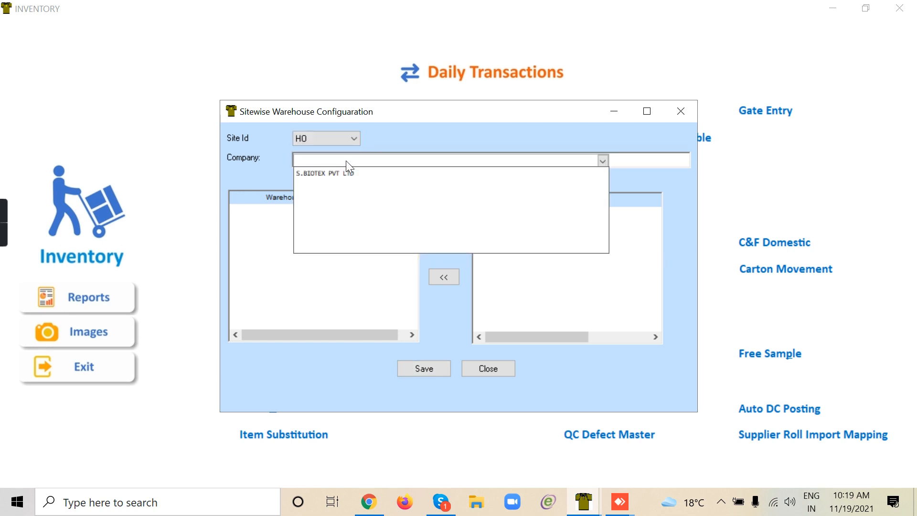
left_click(346, 176)
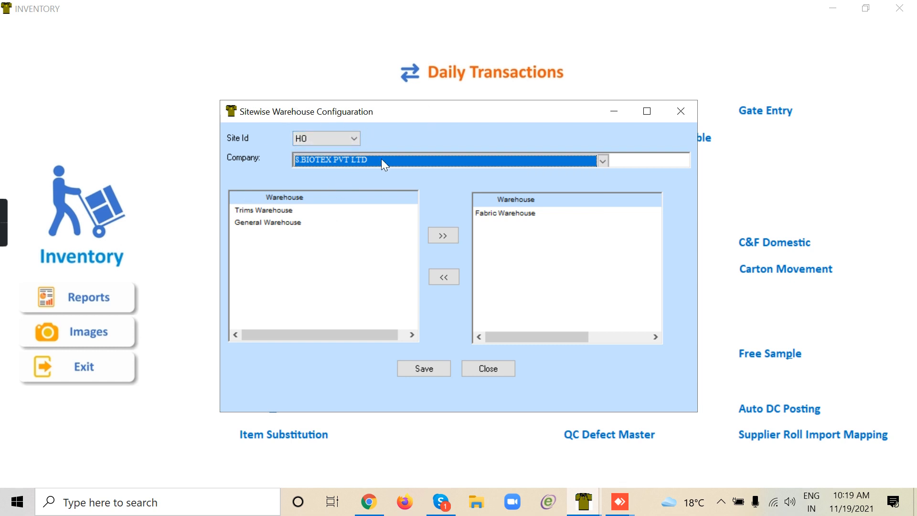
Assign Trims Warehouse and General Warehouse to site HO and save the sitewise warehouse configuration
double_click(271, 213)
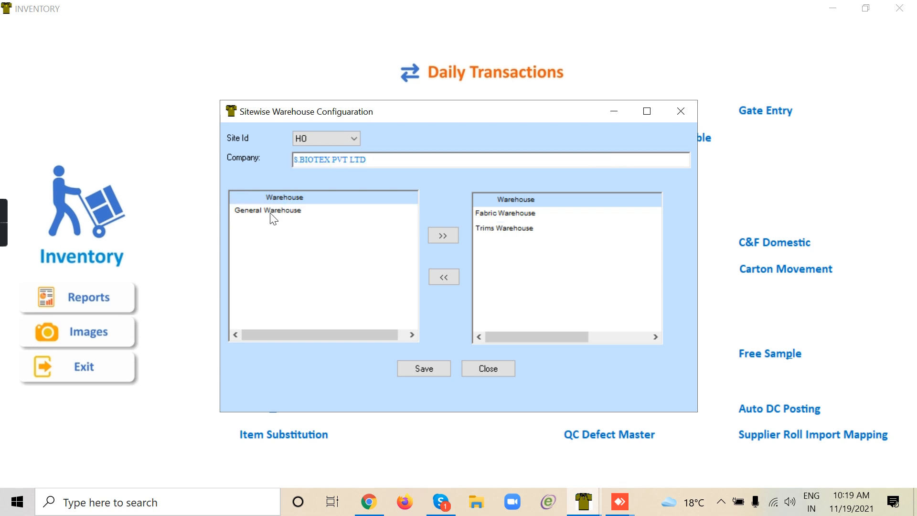
double_click(281, 213)
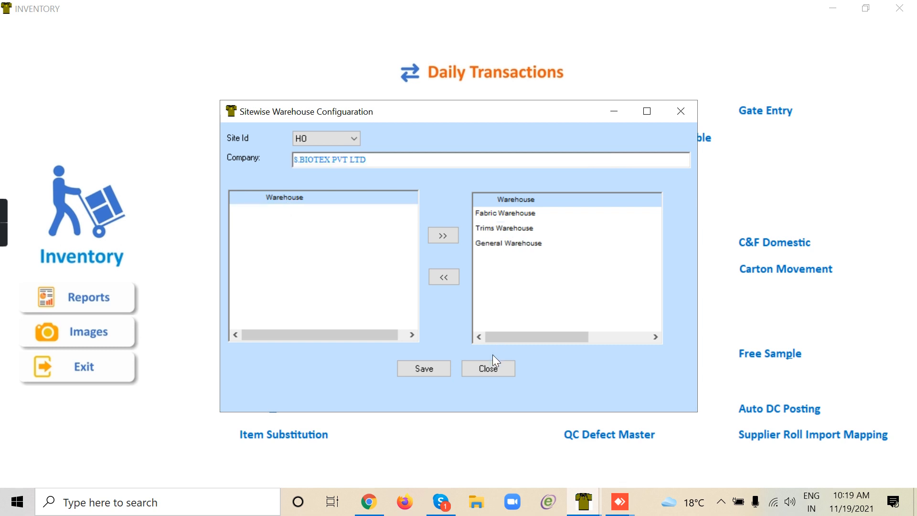
left_click(436, 371)
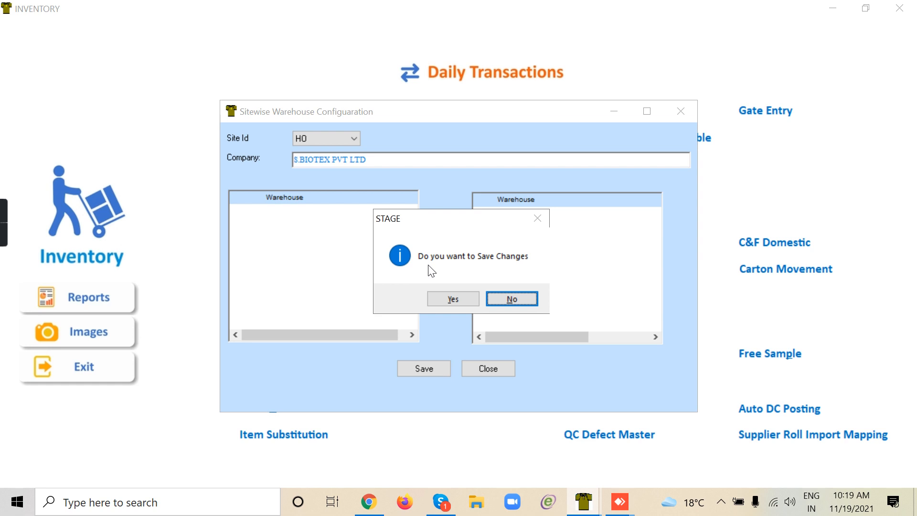
left_click(455, 298)
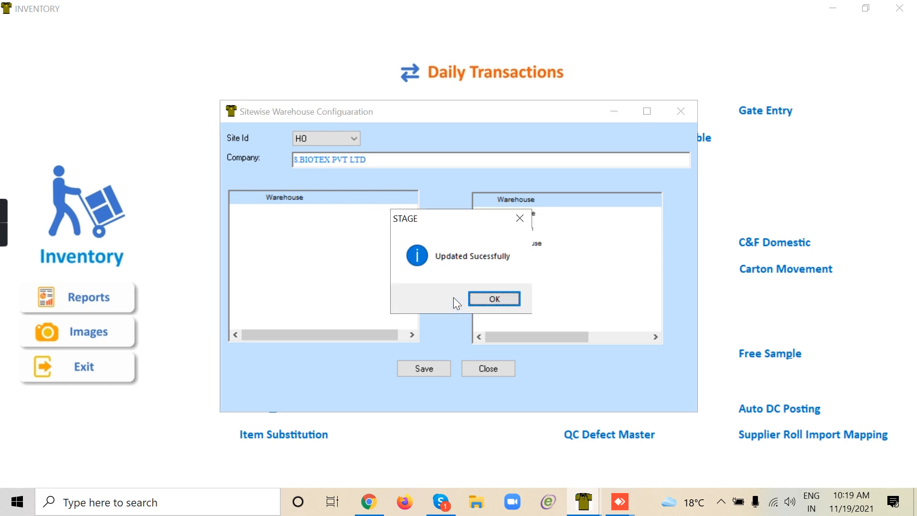
left_click(502, 300)
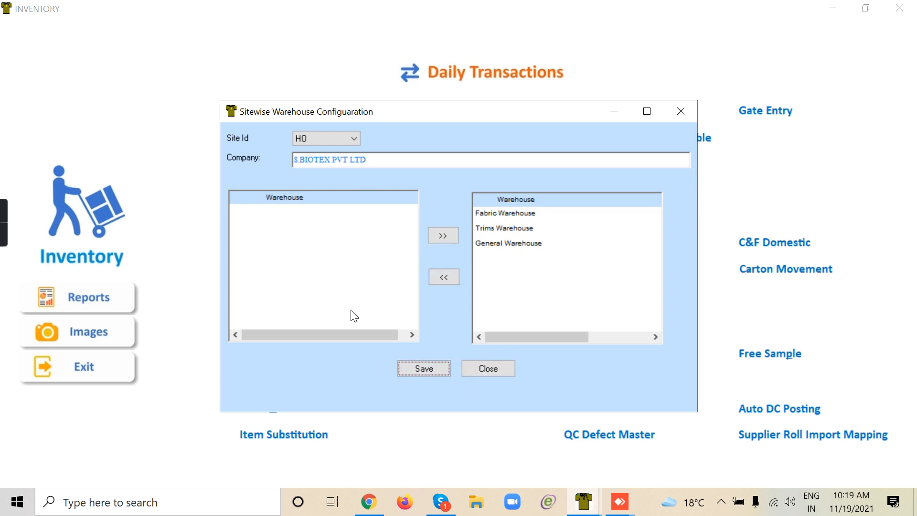
Close the sitewise warehouse configuration with its changes saved, and exit the Inventory module
left_click(512, 374)
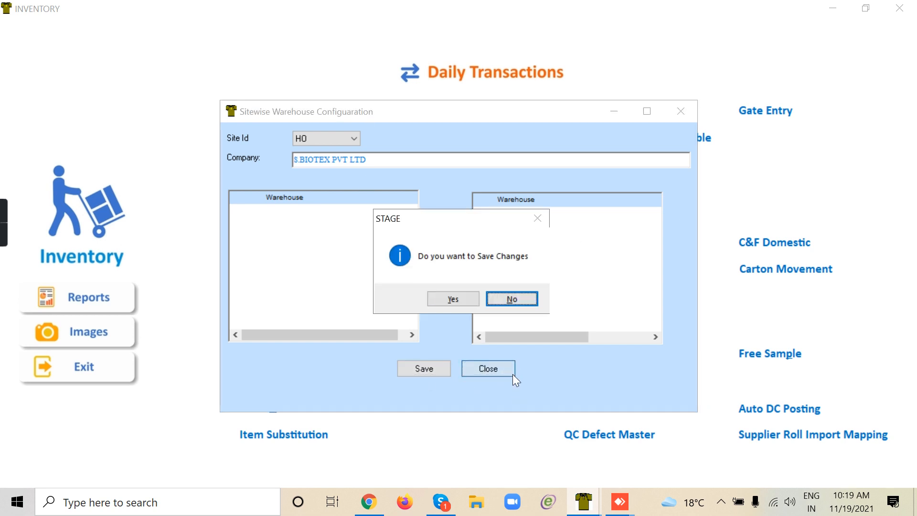
left_click(449, 300)
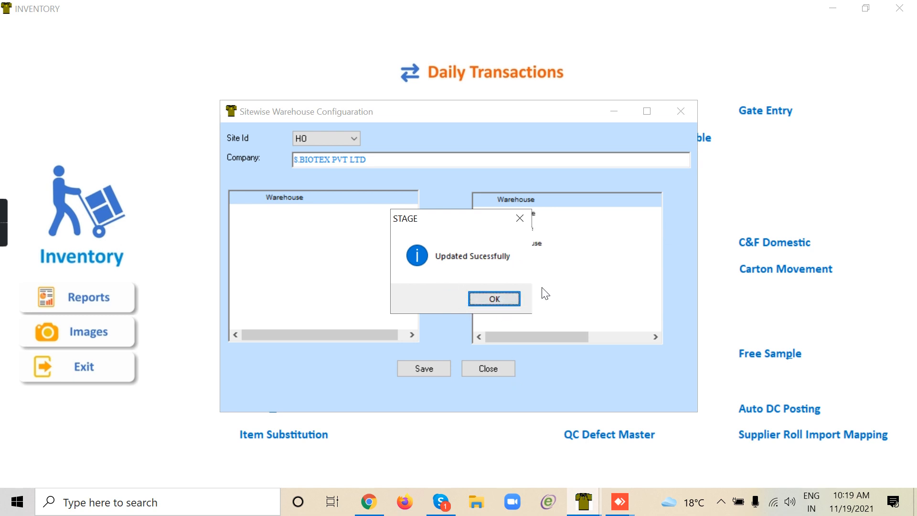
left_click(489, 300)
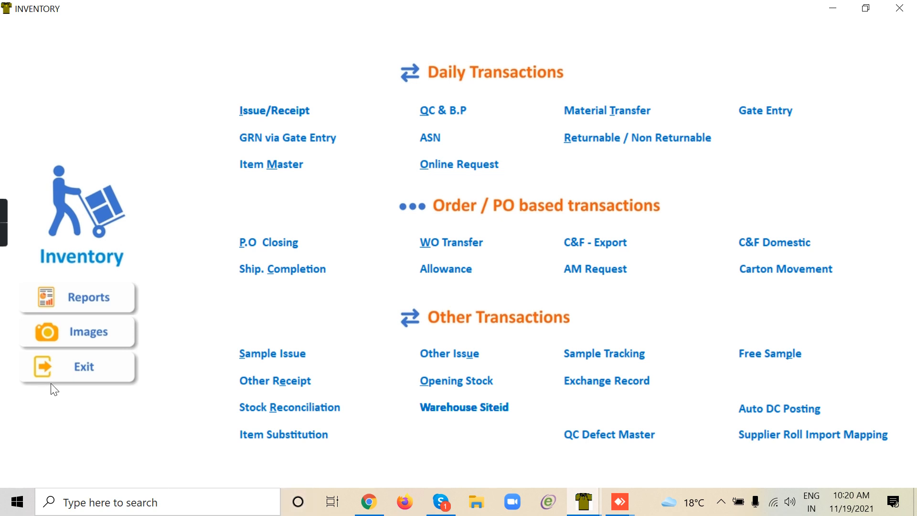
left_click(83, 366)
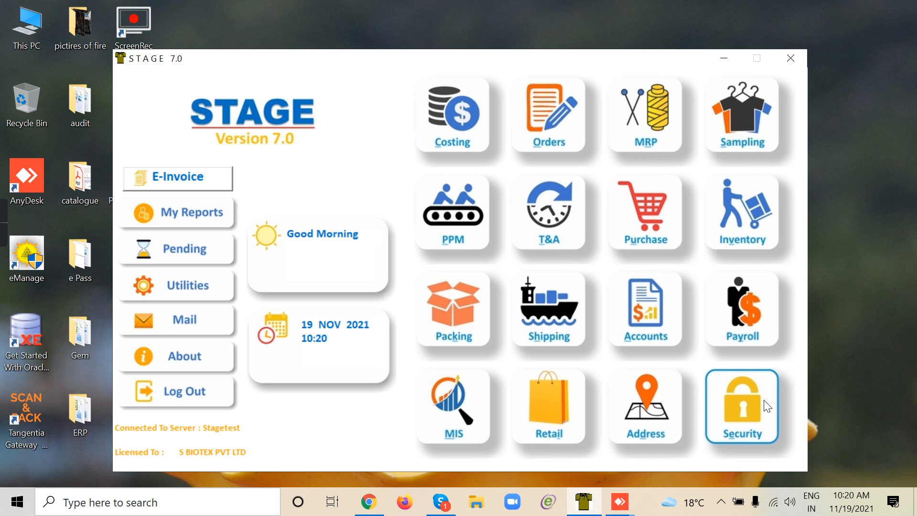
Open the S.BIOTEX PVT LTD company record for modification in the Address module and go to its warehouse maintenance
left_click(634, 411)
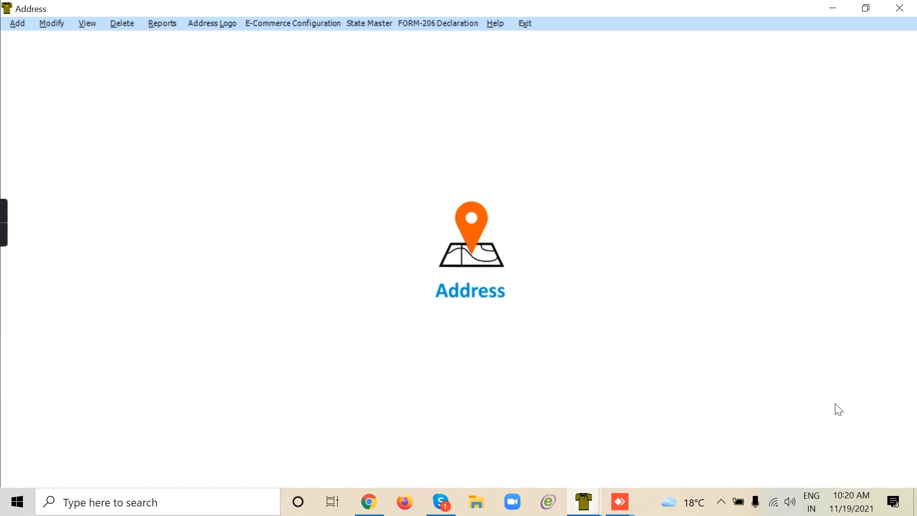
left_click(42, 21)
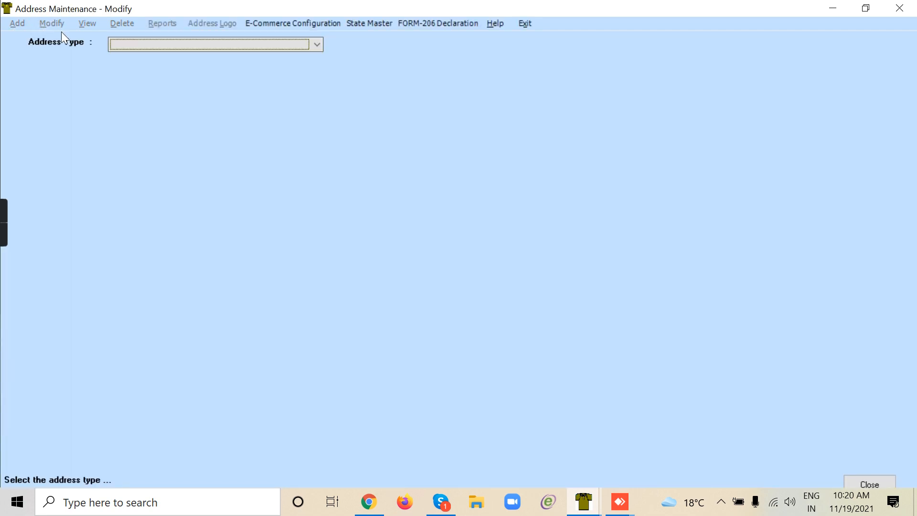
left_click(136, 45)
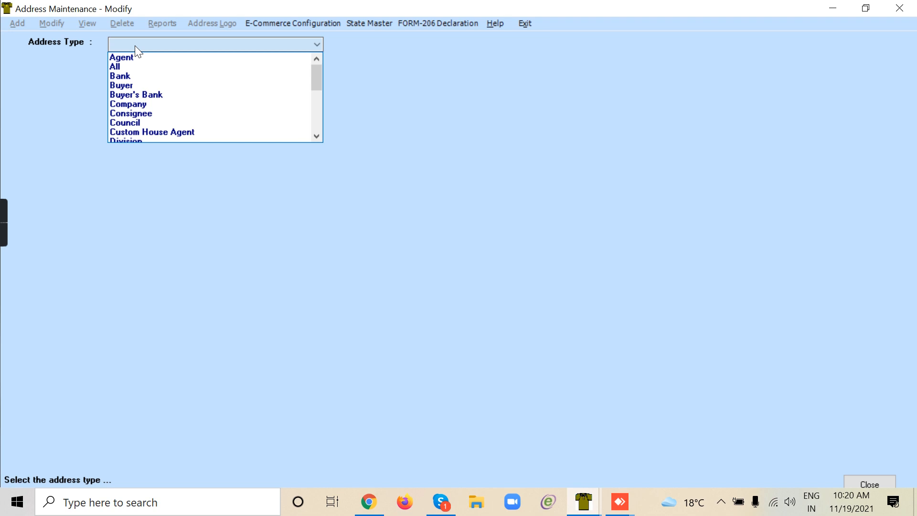
left_click(131, 103)
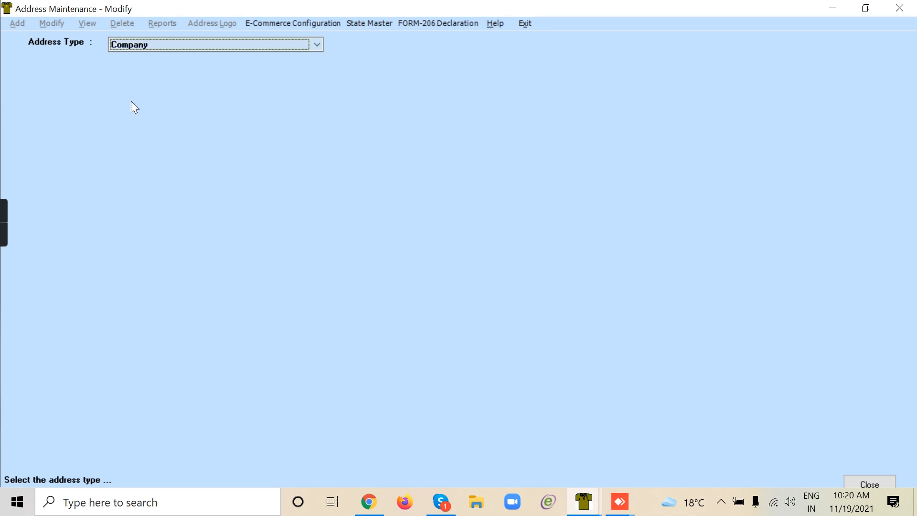
left_click(140, 72)
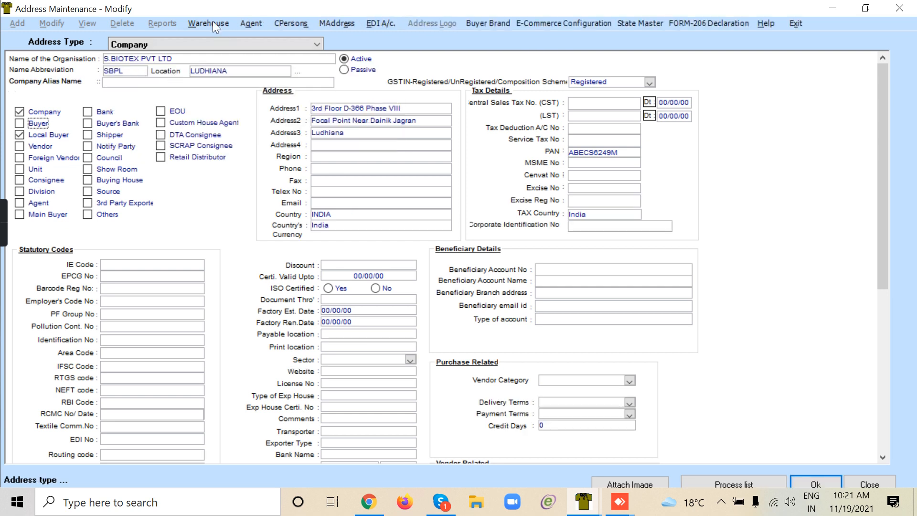
left_click(213, 24)
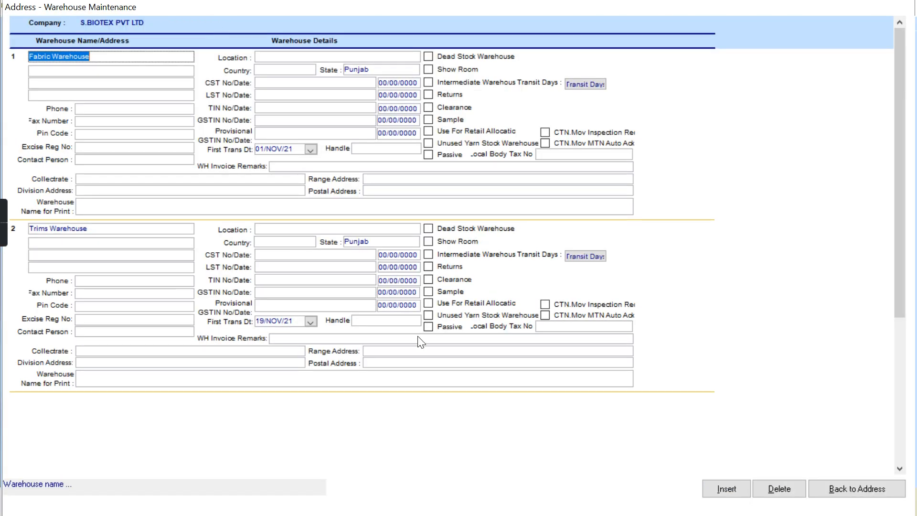
Add a new warehouse entry named Yarn Warehouse after General Warehouse
left_click_drag(898, 281, 898, 426)
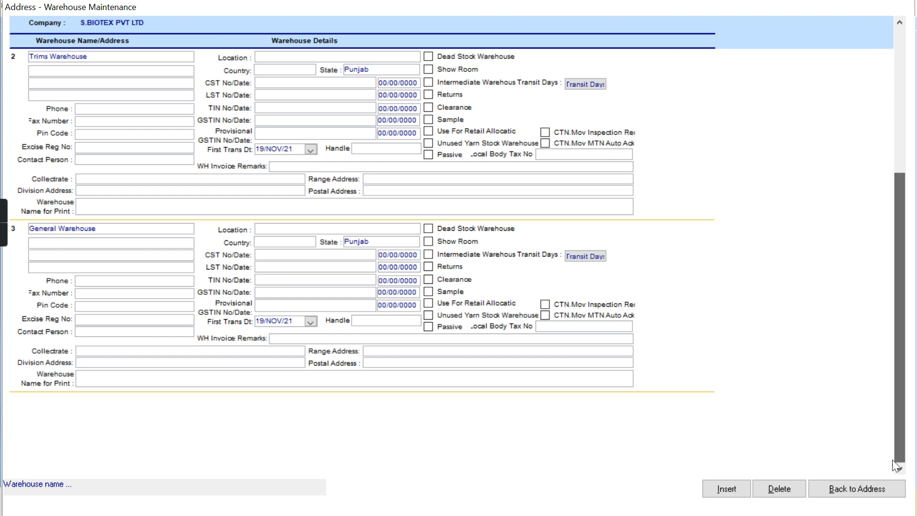
left_click(725, 492)
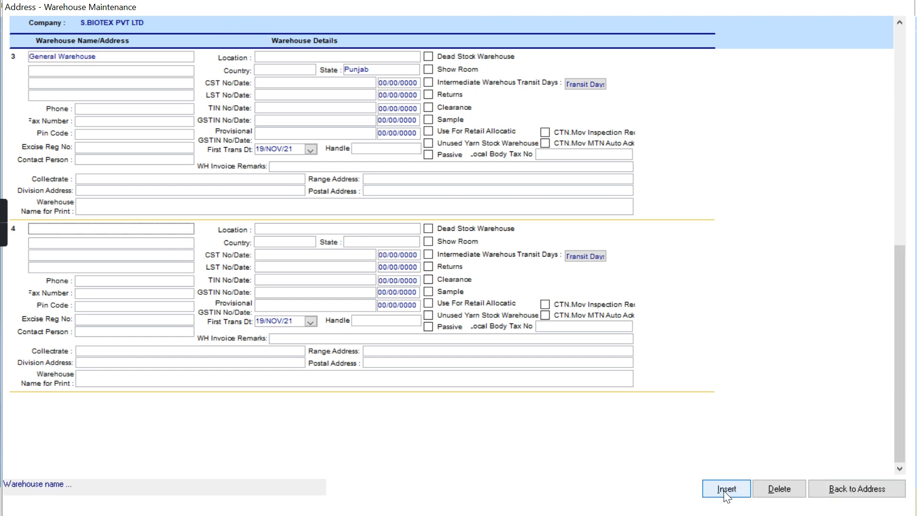
left_click_drag(900, 311, 907, 340)
type("yarn wa")
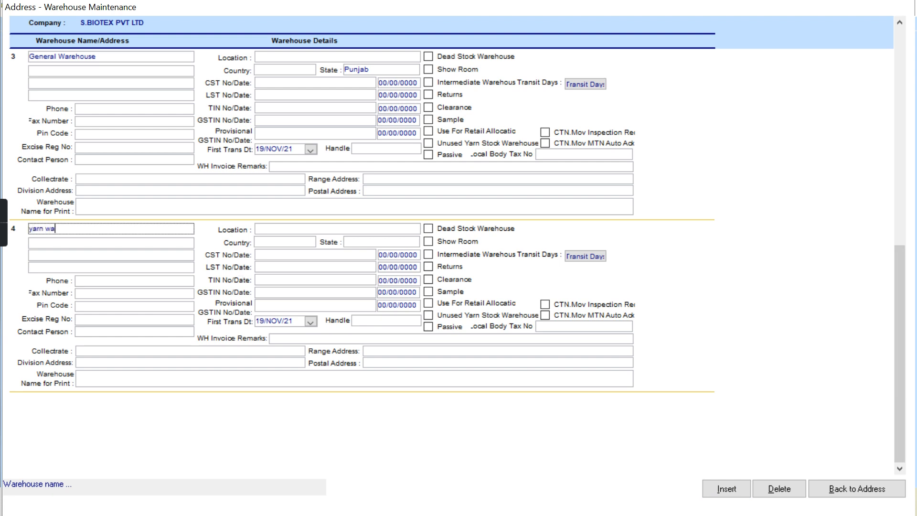
type("re home")
key("BackSpace")
key("BackSpace")
key("BackSpace")
type("use")
key("Left")
key("Left")
key("Left")
key("Left")
key("Left")
key("Left")
key("Left")
key("Left")
key("BackSpace")
type("W")
key("Left")
key("Left")
key("Left")
key("BackSpace")
type("Y")
Set the state of the Yarn Warehouse to Punjab
left_click(360, 242)
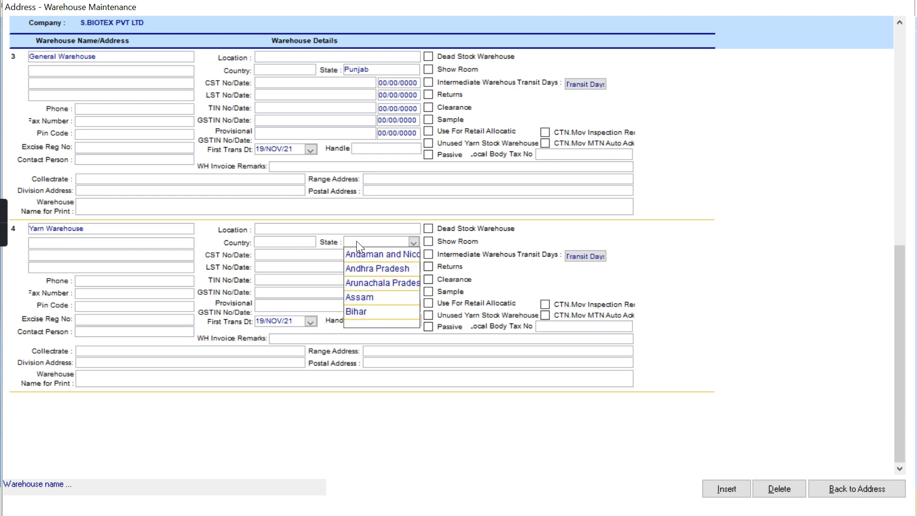
key("p")
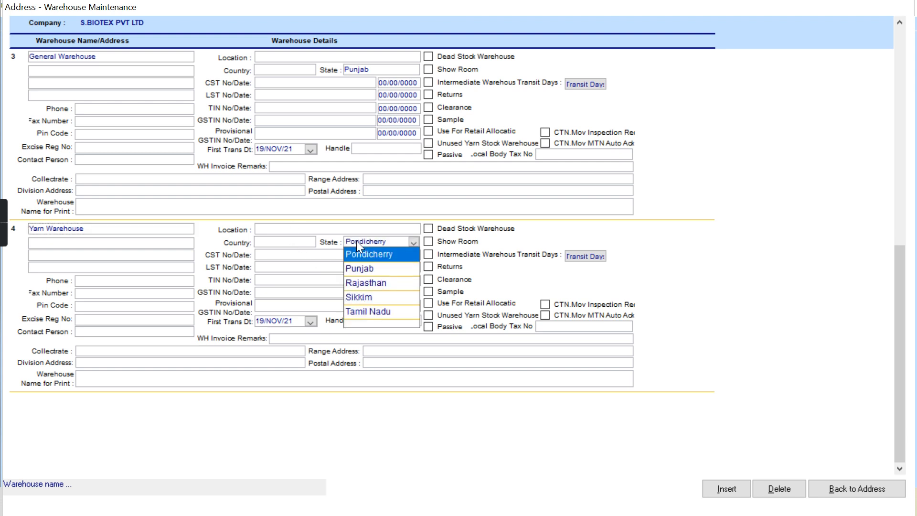
left_click(373, 269)
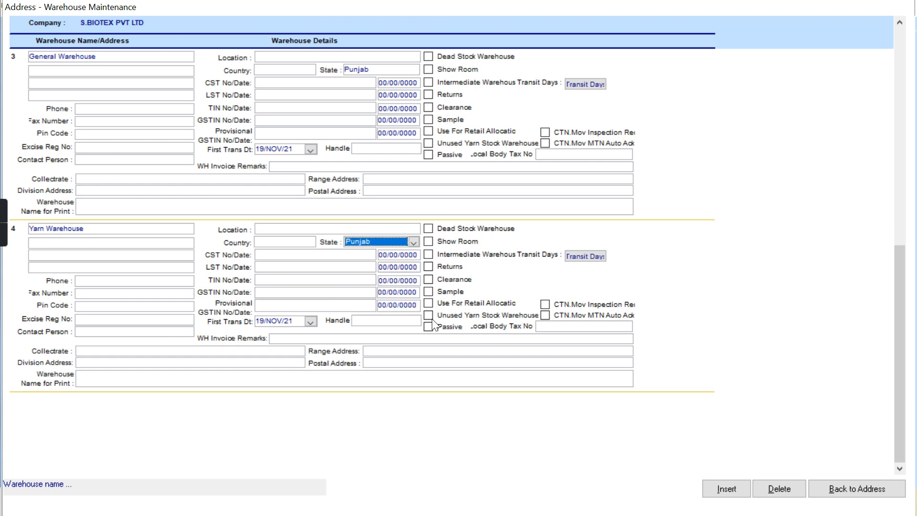
Add another warehouse entry named Garment Warehouse and set its state to Punjab
left_click(727, 489)
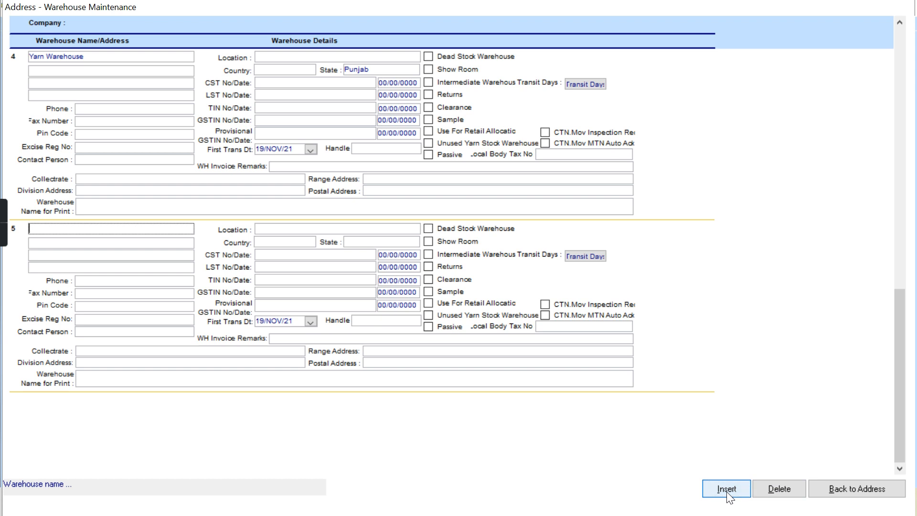
type("Garment Warehouse")
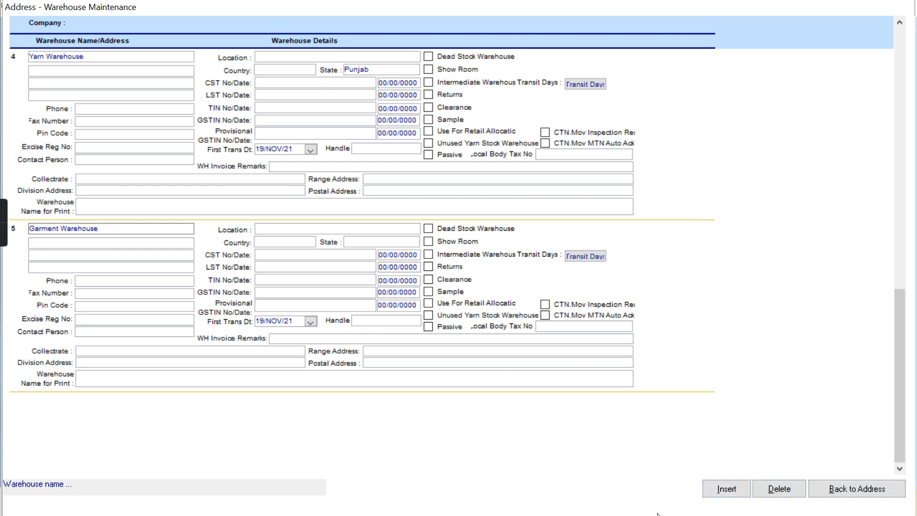
left_click(354, 243)
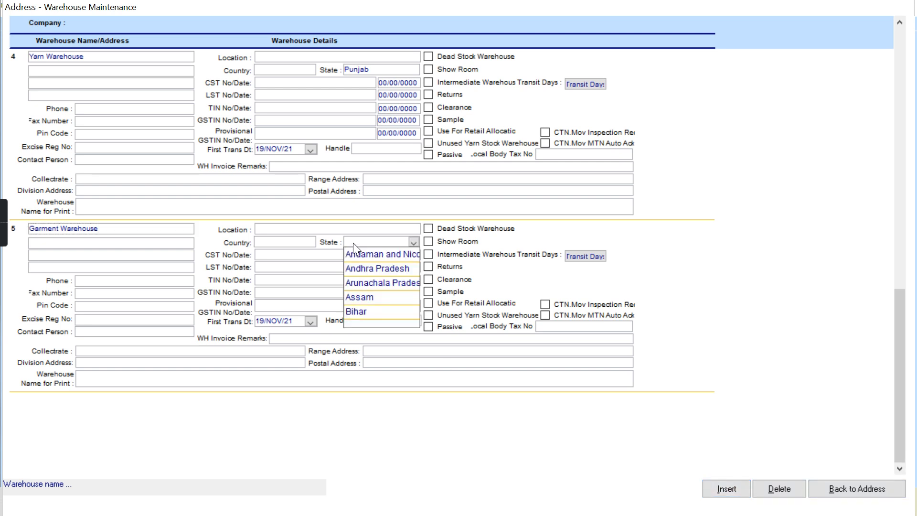
key("p")
left_click(367, 269)
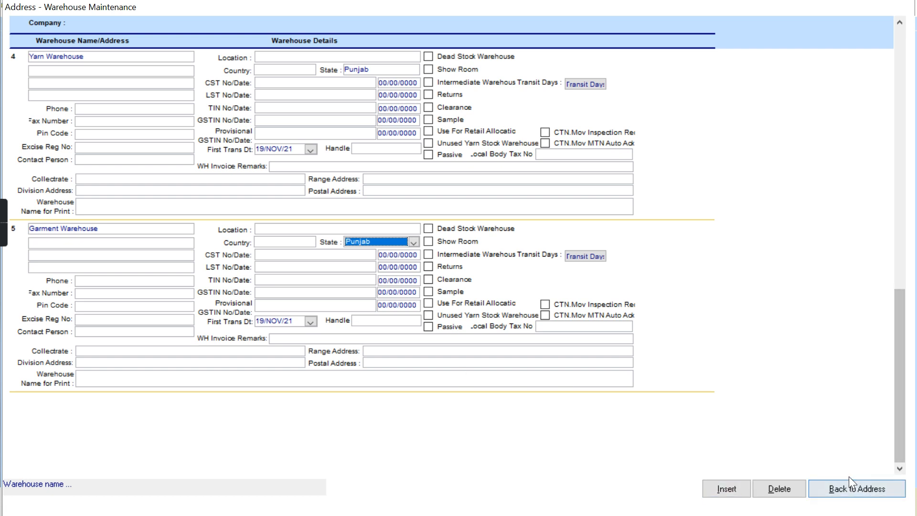
Return from warehouse maintenance to the company address record, save the changes, and exit the Address module
left_click(847, 488)
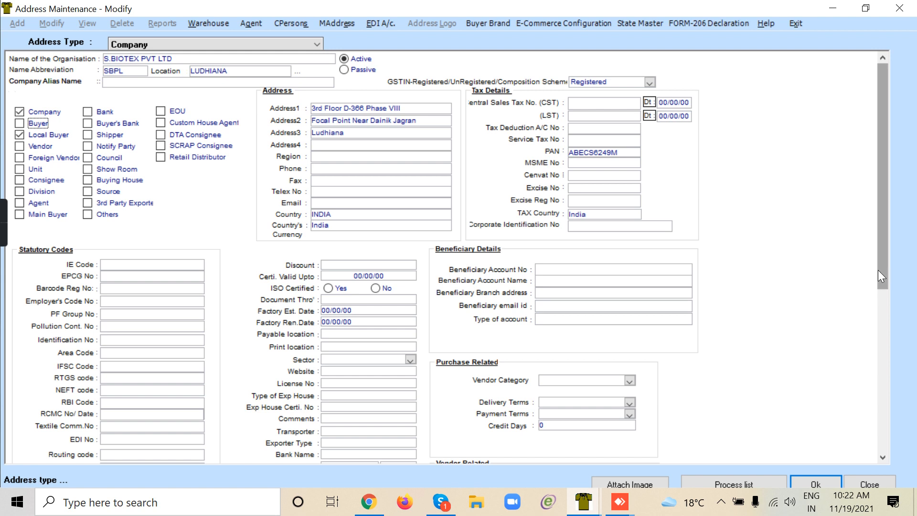
scroll(876, 321, "down", 10)
left_click(827, 479)
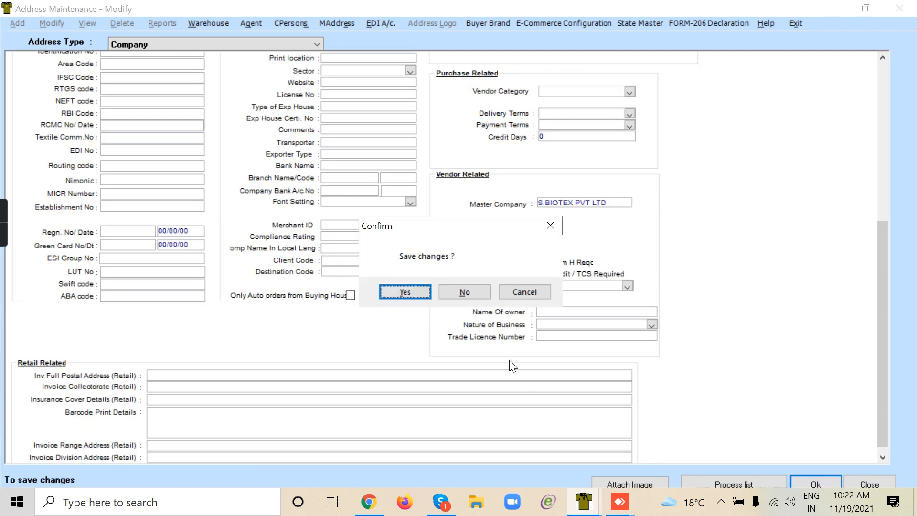
left_click(404, 292)
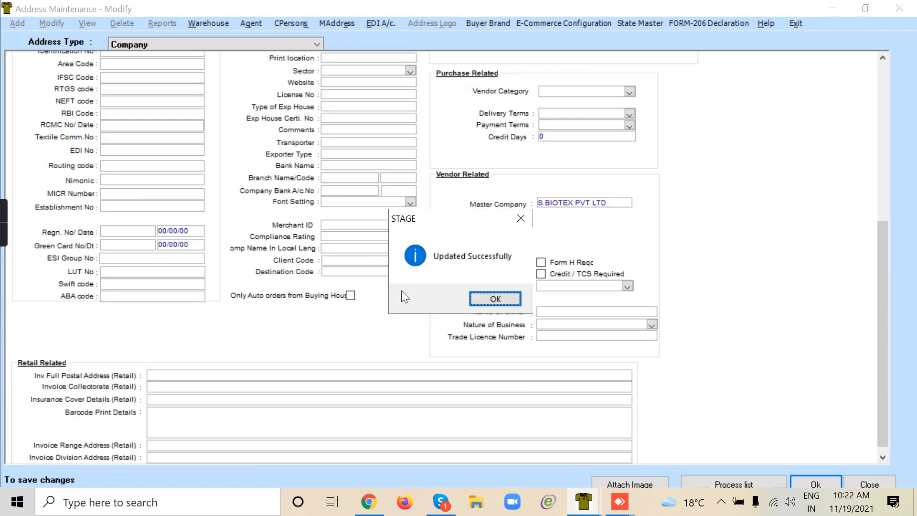
left_click(485, 301)
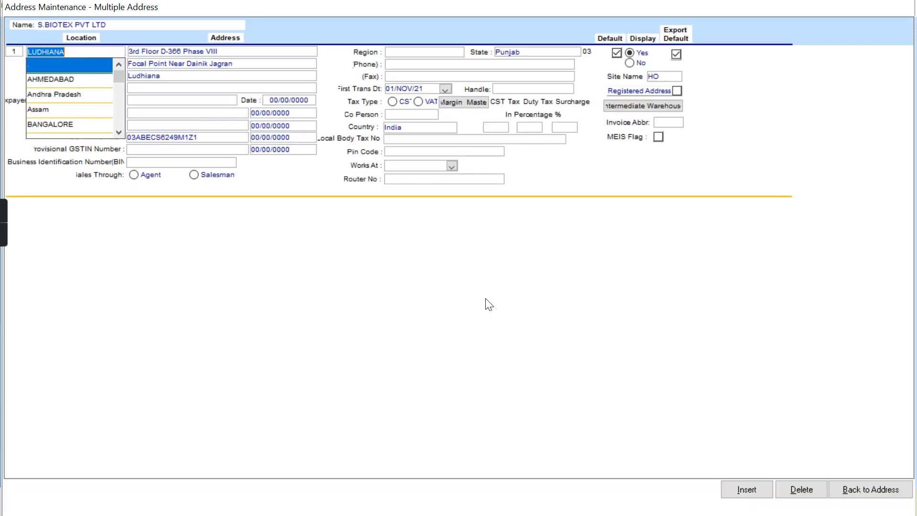
left_click(504, 383)
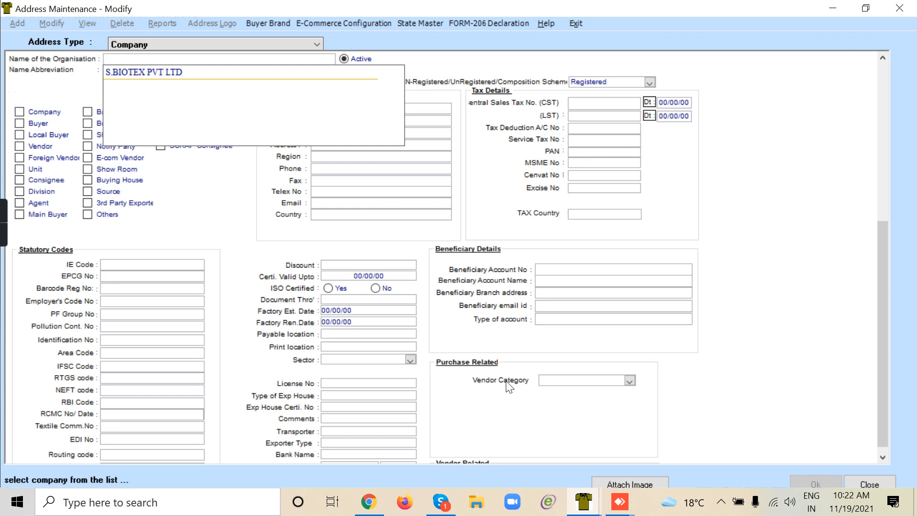
left_click(573, 24)
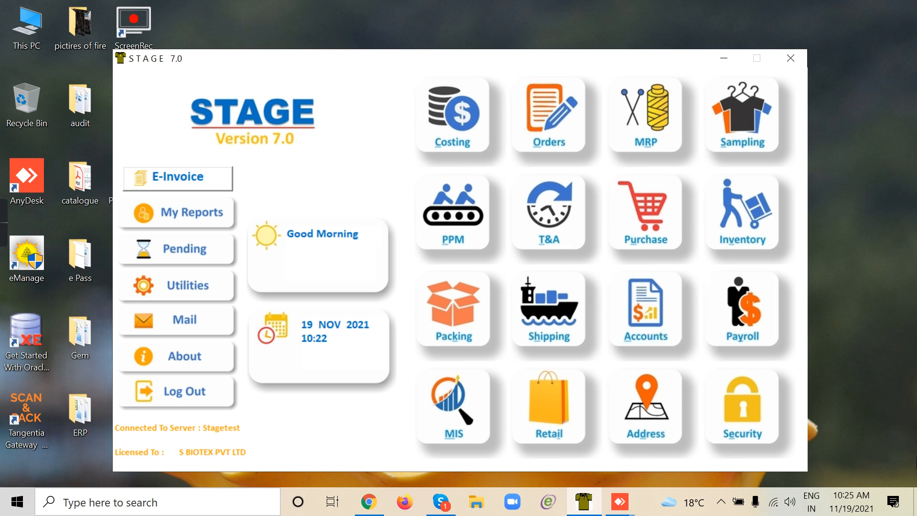
Open the Domestic order for style SBTS06 of S.BIOTEX PVT LTD for modification, with order type All and buyer [All]
left_click(548, 137)
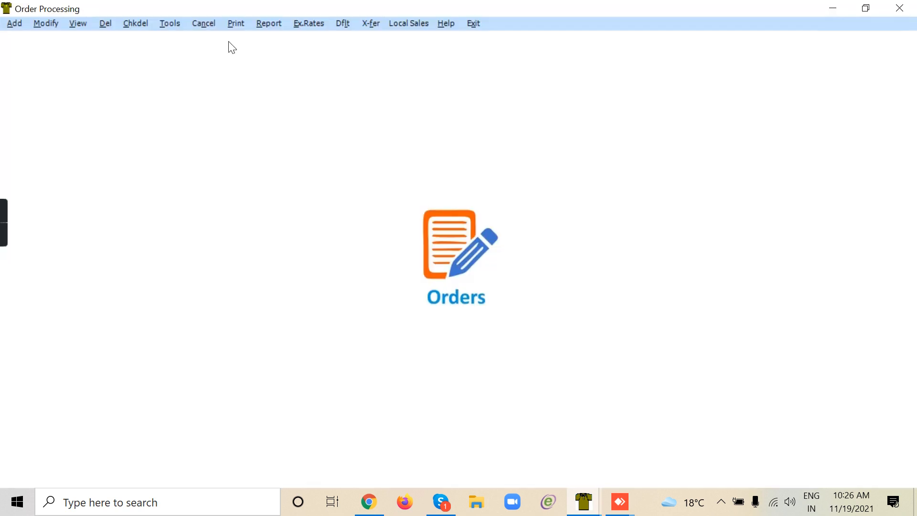
left_click(49, 22)
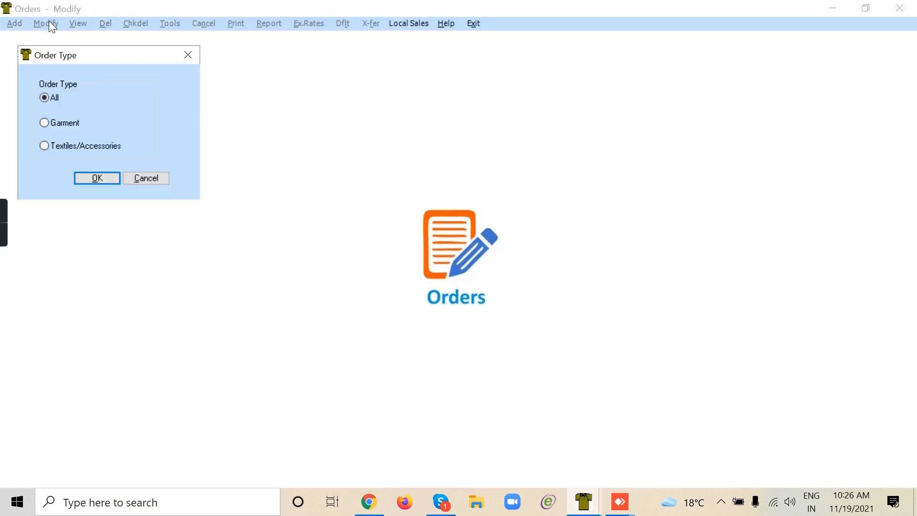
left_click(92, 181)
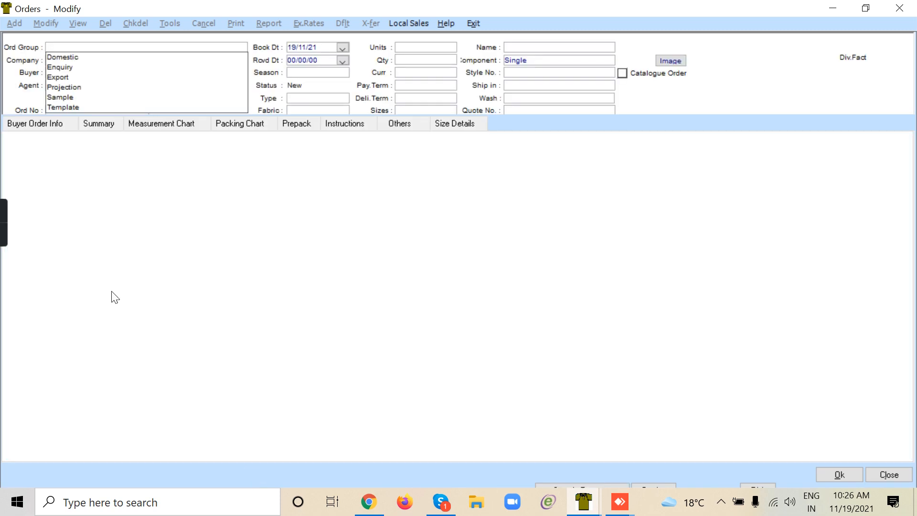
left_click(67, 57)
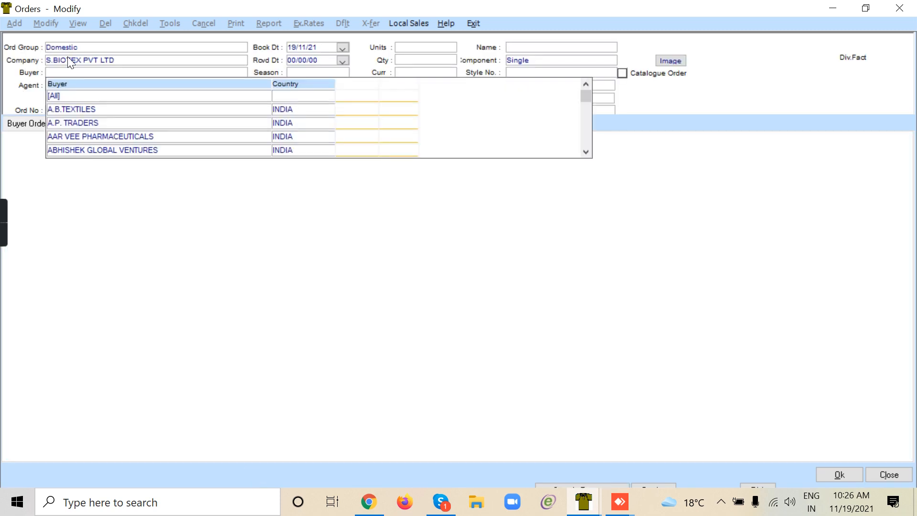
left_click(77, 96)
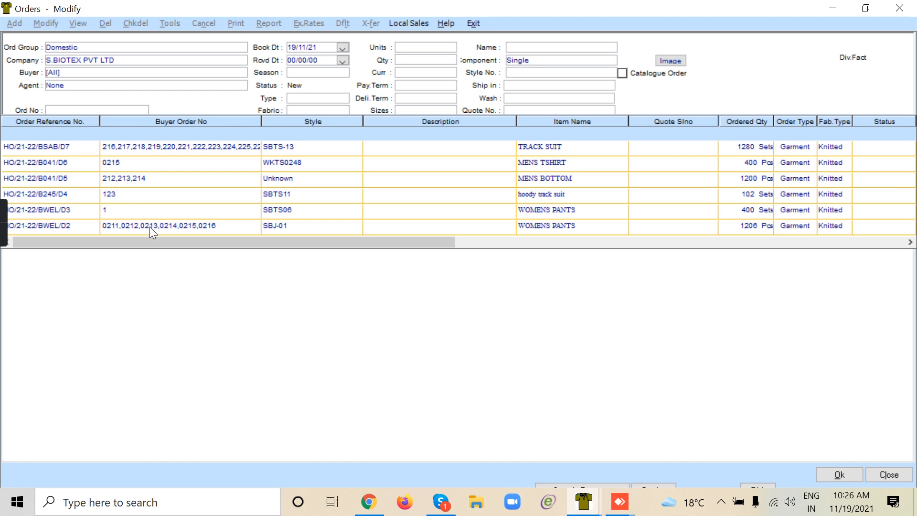
double_click(143, 211)
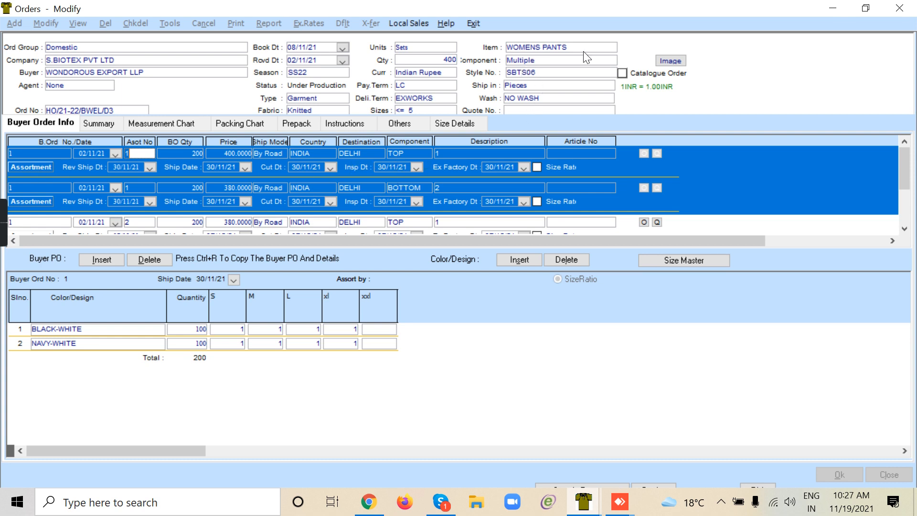
Examine the component list of style SBTS06 and the color breakdown of the second assortment shipping 07/12/21
left_click(516, 73)
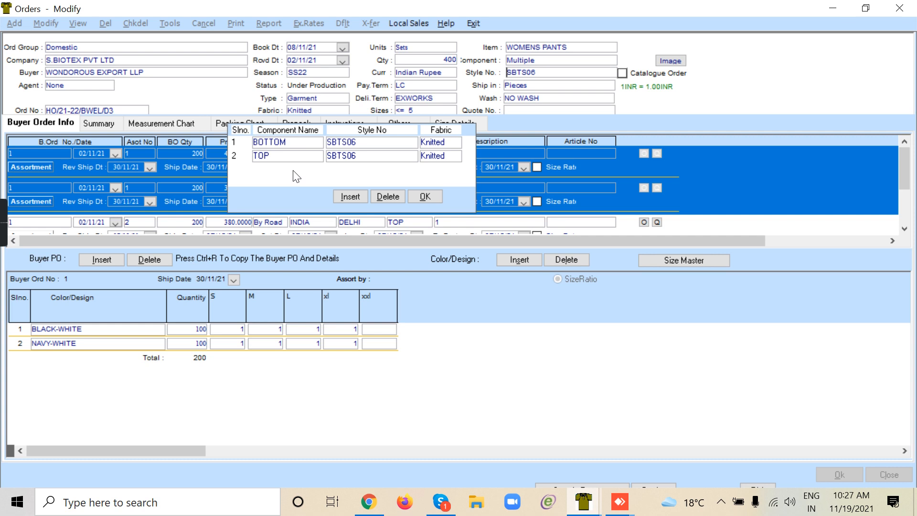
left_click(432, 196)
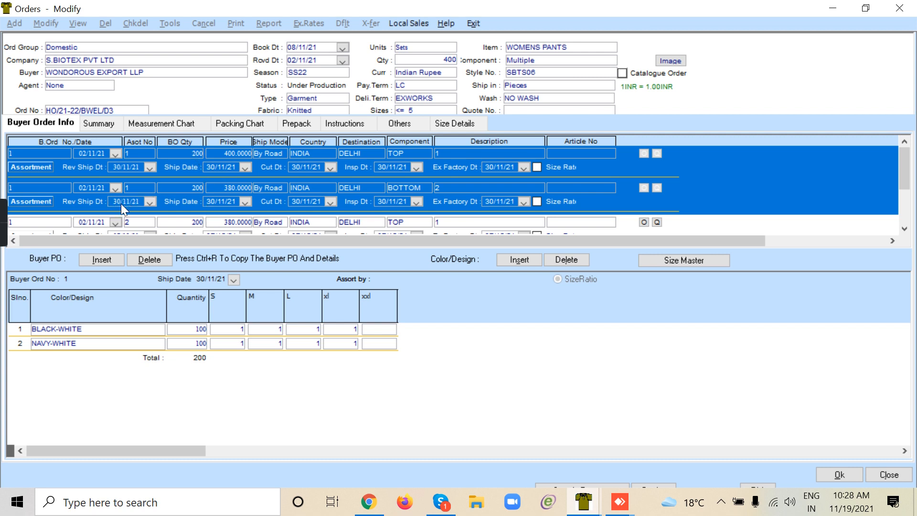
left_click(905, 229)
left_click(905, 230)
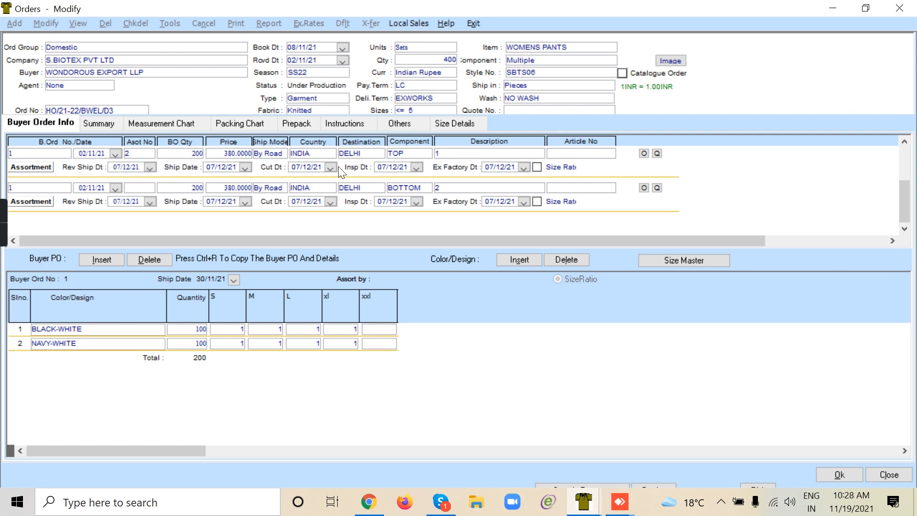
left_click(21, 165)
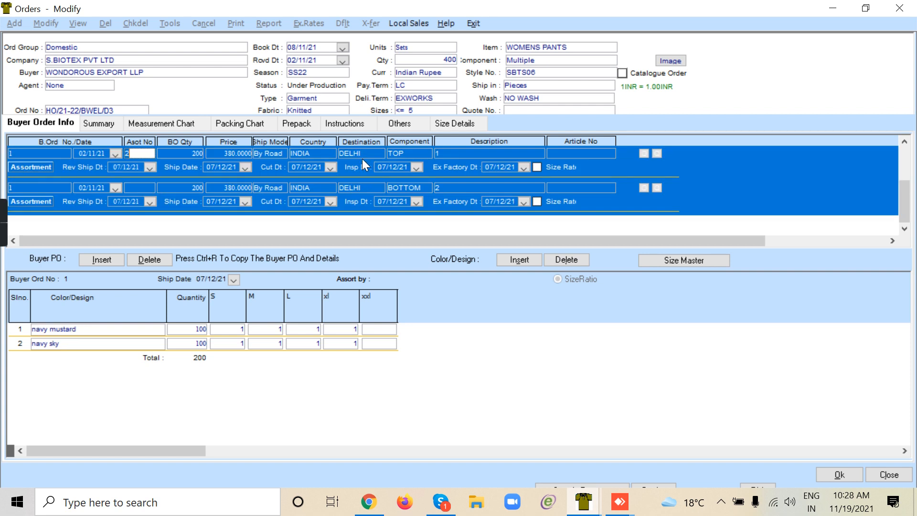
Compare the buyer order lines of both assortments and show the color breakdown of the one shipping 30/11/21
left_click(904, 162)
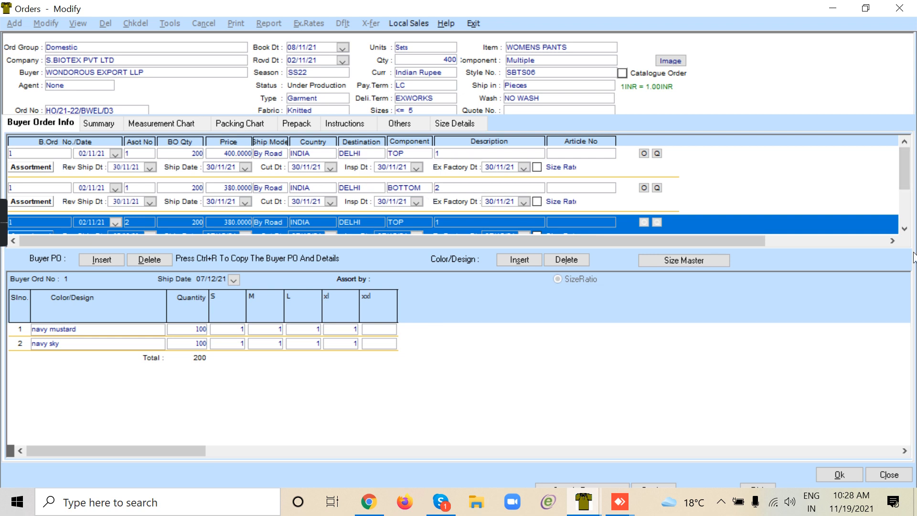
left_click(904, 228)
left_click(904, 229)
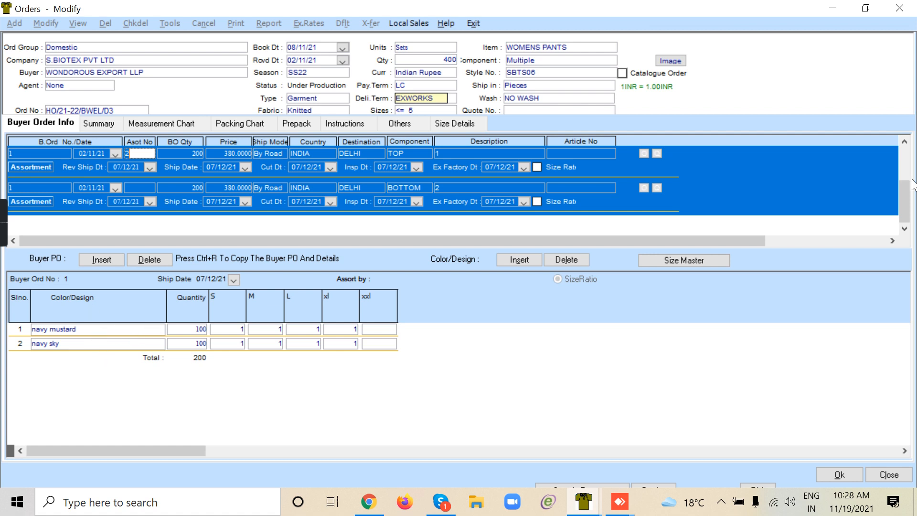
left_click(905, 158)
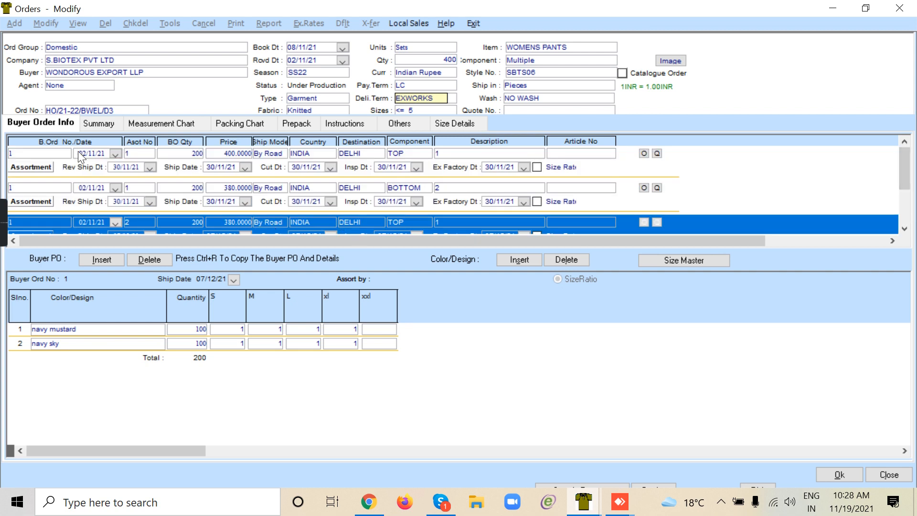
left_click(31, 165)
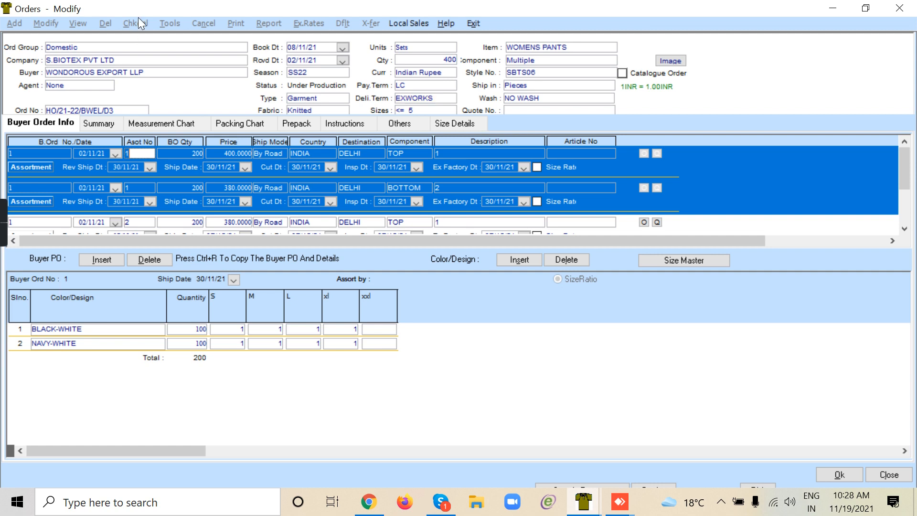
Examine the order's Summary by color and size, agreeing to set the BPO quantity to the order quantity, and exit Orders
left_click(104, 110)
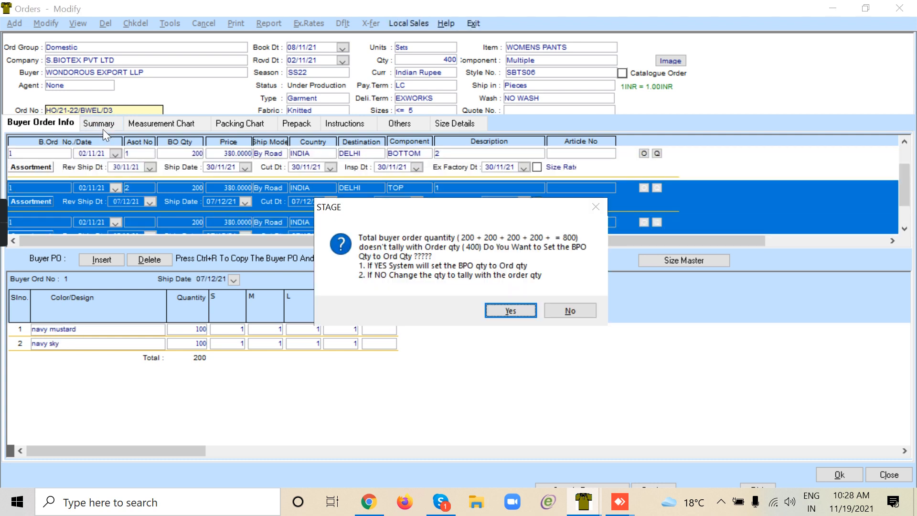
left_click(497, 307)
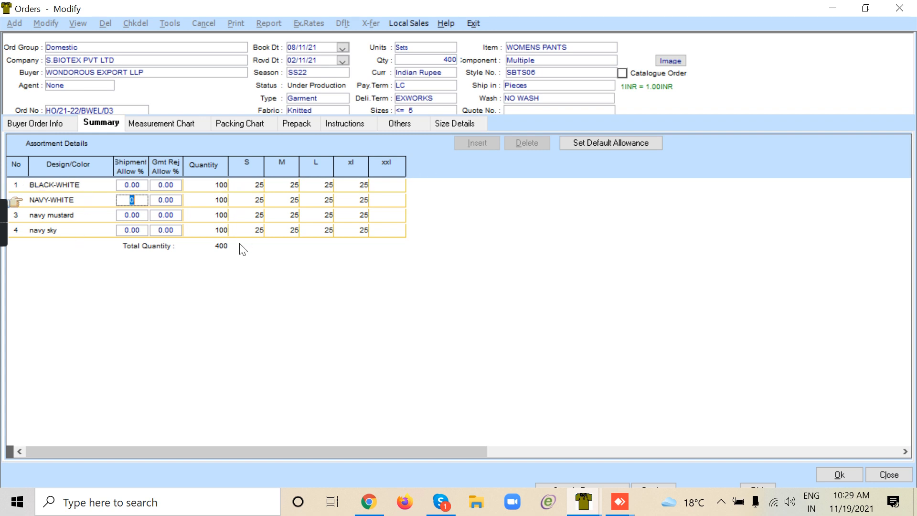
left_click(52, 125)
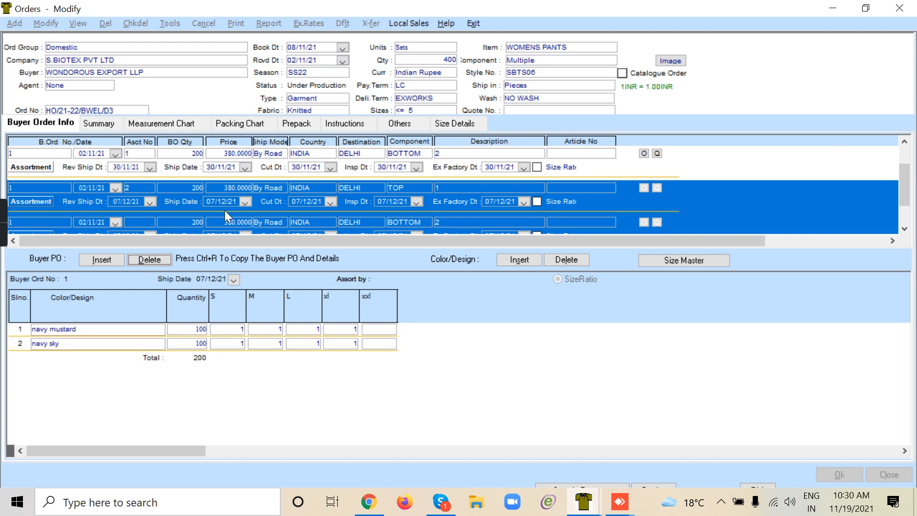
left_click(125, 110)
left_click(129, 110)
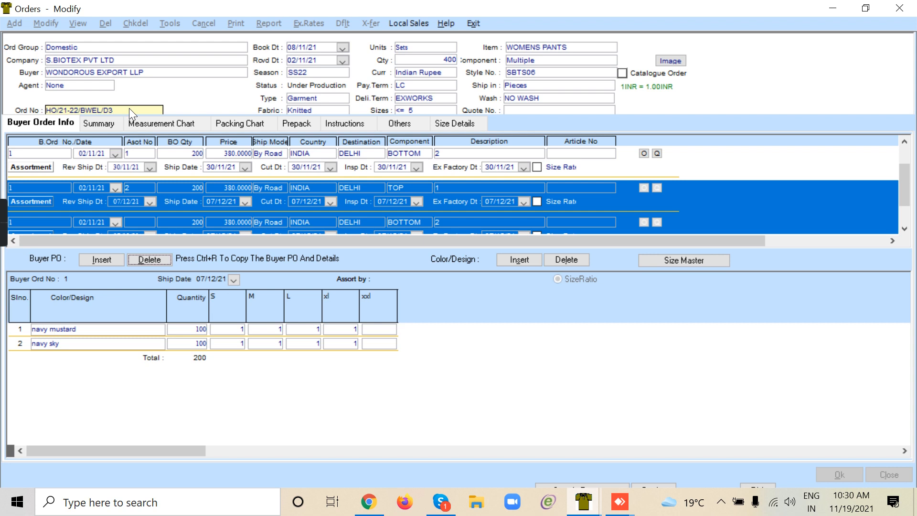
left_click(477, 25)
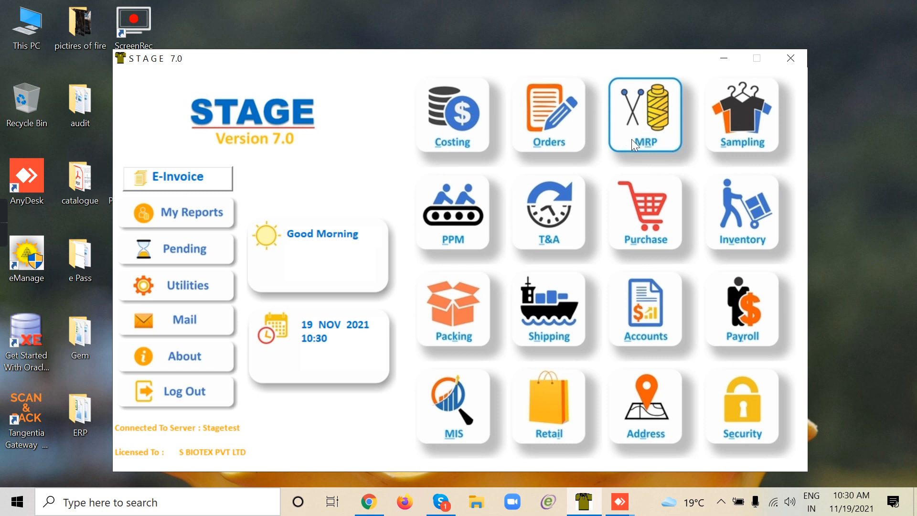
Open the MRP Process Selection of the SBTS06 women's pants order for modification
left_click(647, 141)
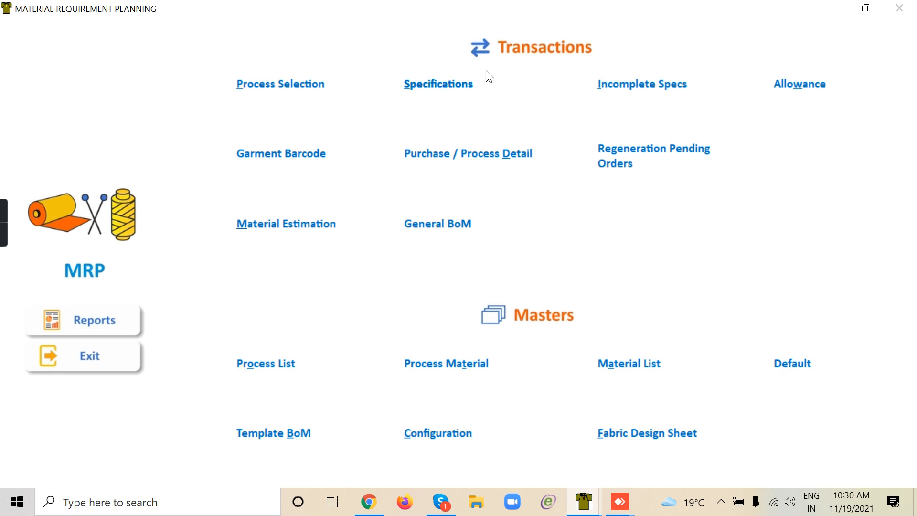
left_click(275, 84)
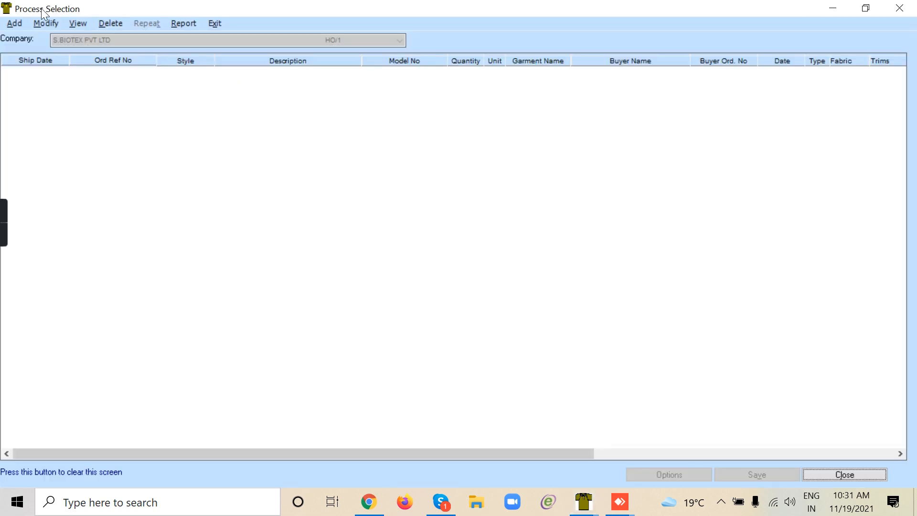
left_click(48, 22)
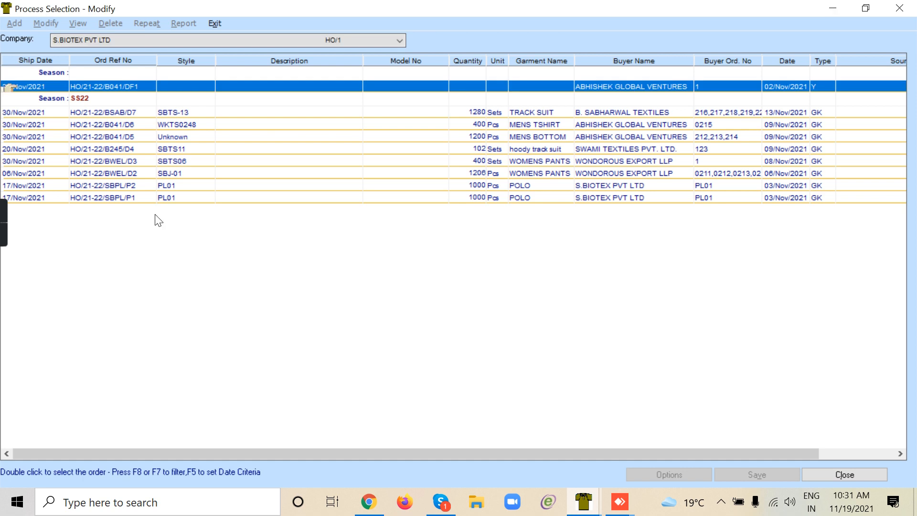
double_click(123, 161)
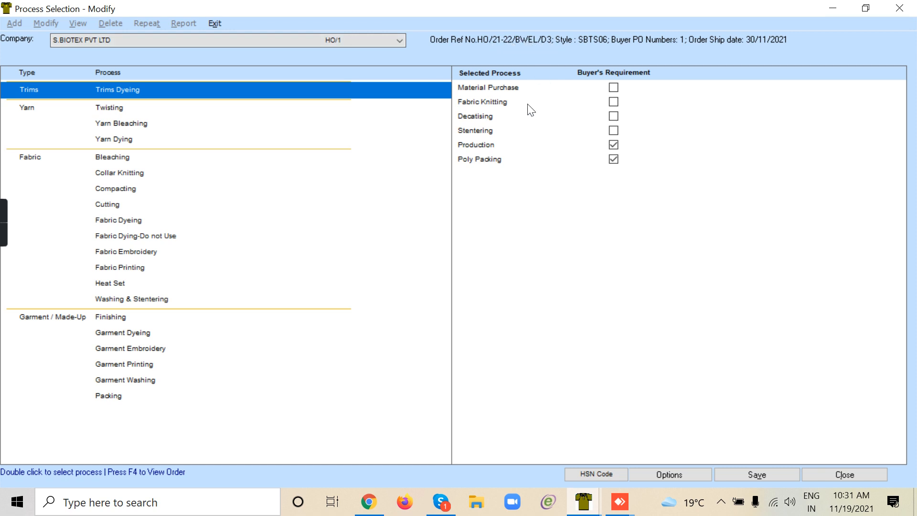
Review the order's selected processes one by one, from Material Purchase through Poly Packing
left_click(496, 88)
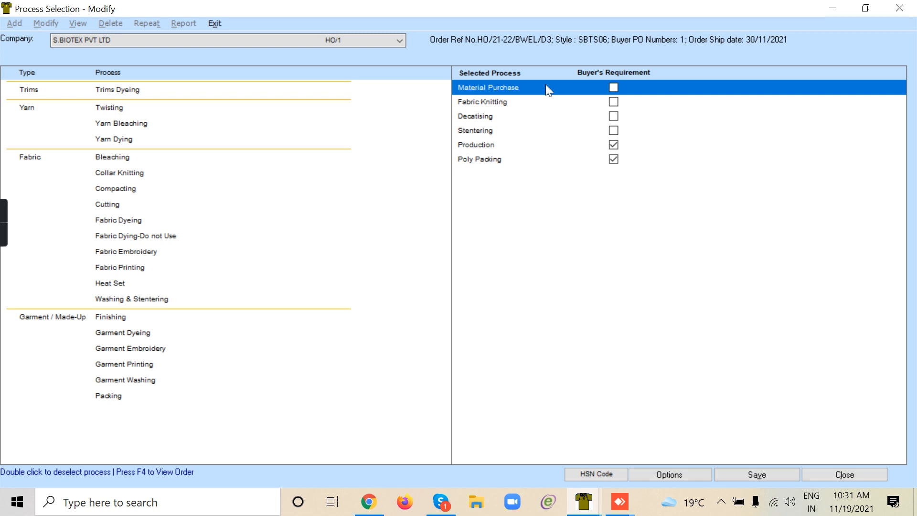
left_click(495, 103)
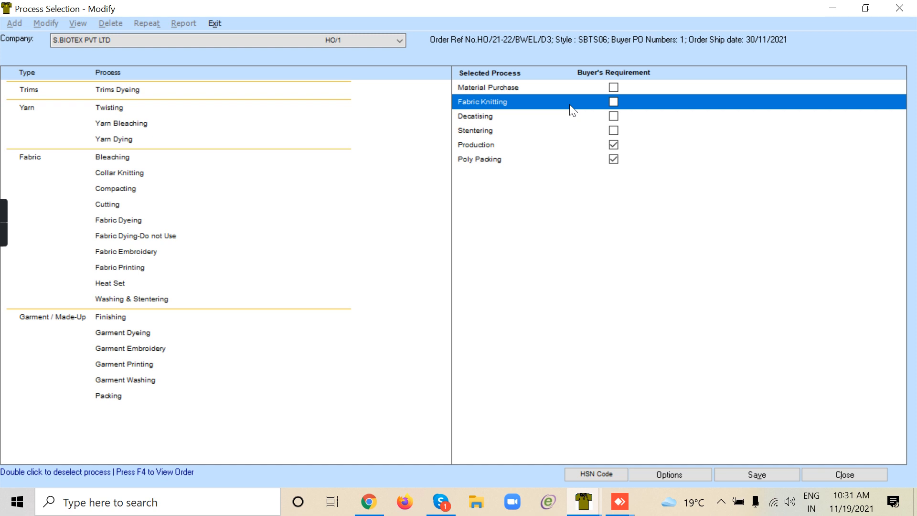
left_click(503, 120)
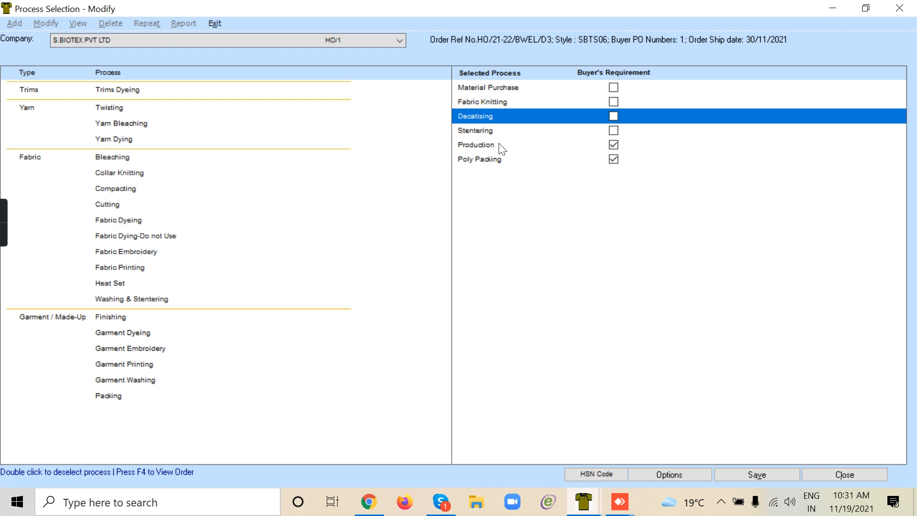
left_click(491, 130)
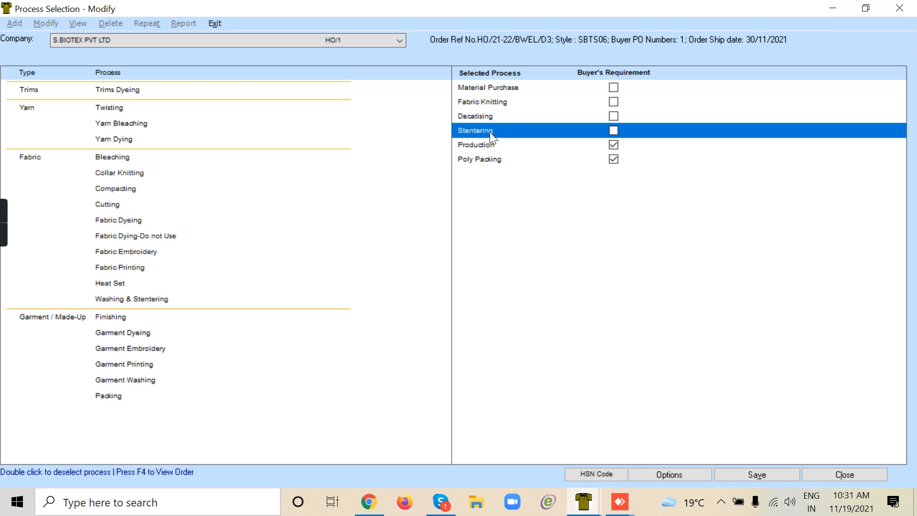
left_click(492, 149)
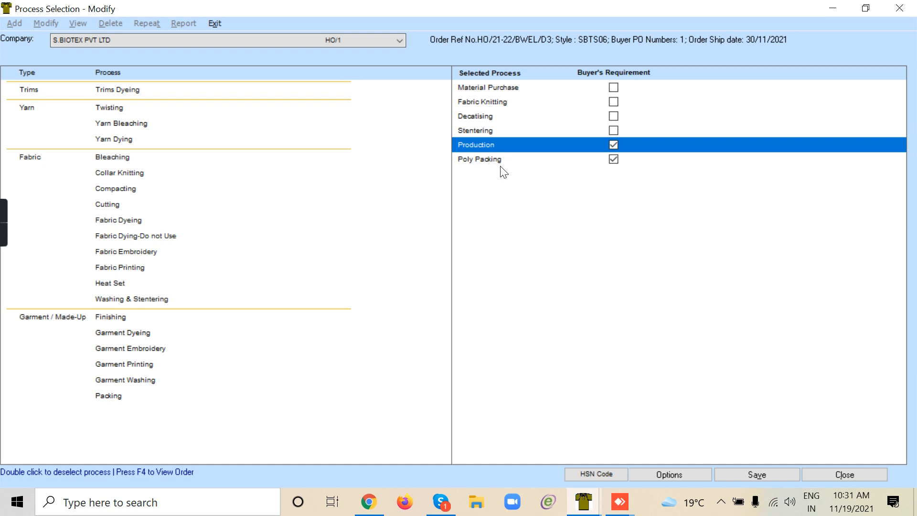
left_click(480, 162)
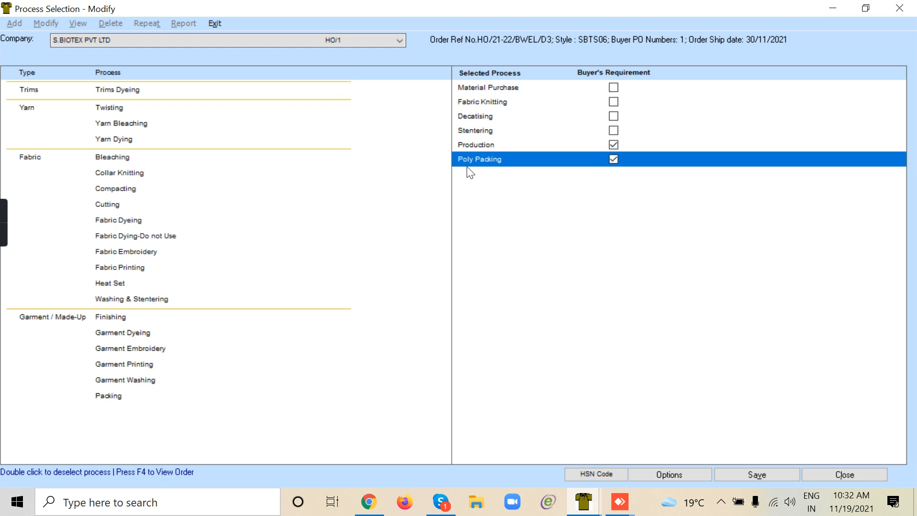
Close the order's process selection without saving and return to the MRP overview
left_click(834, 475)
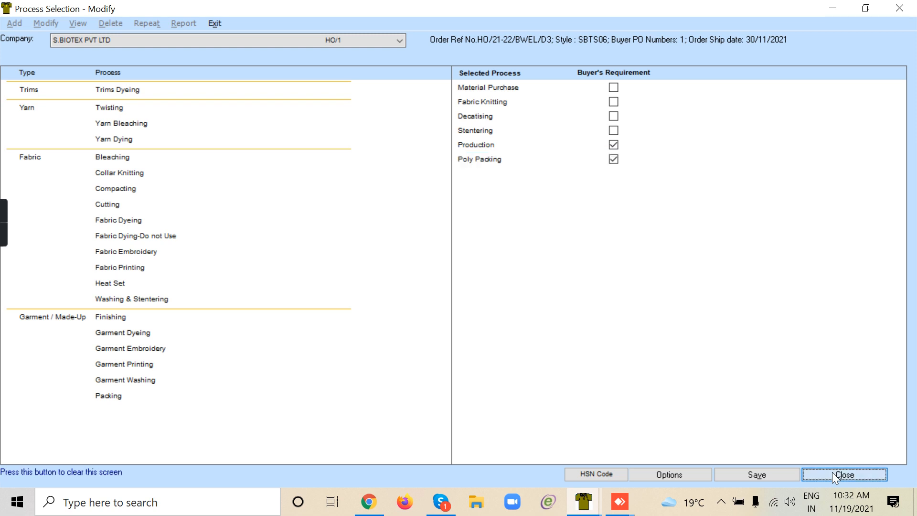
left_click(832, 473)
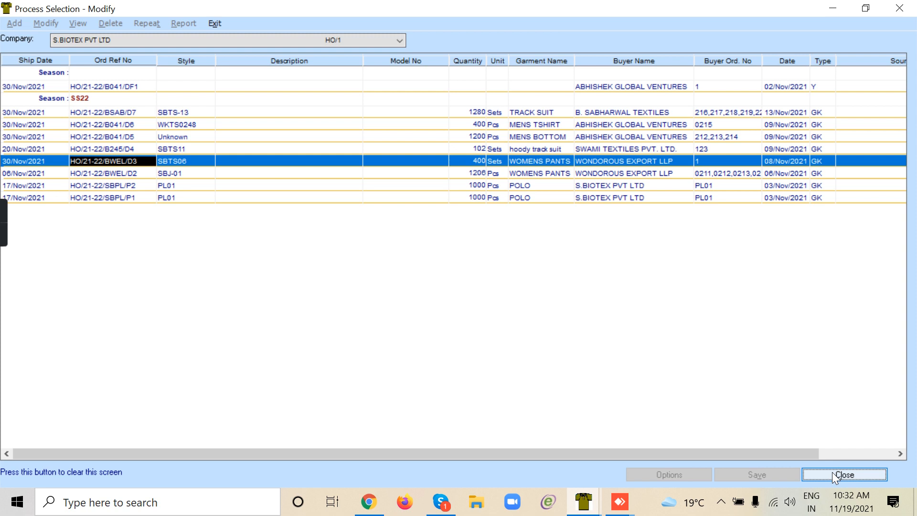
left_click(832, 473)
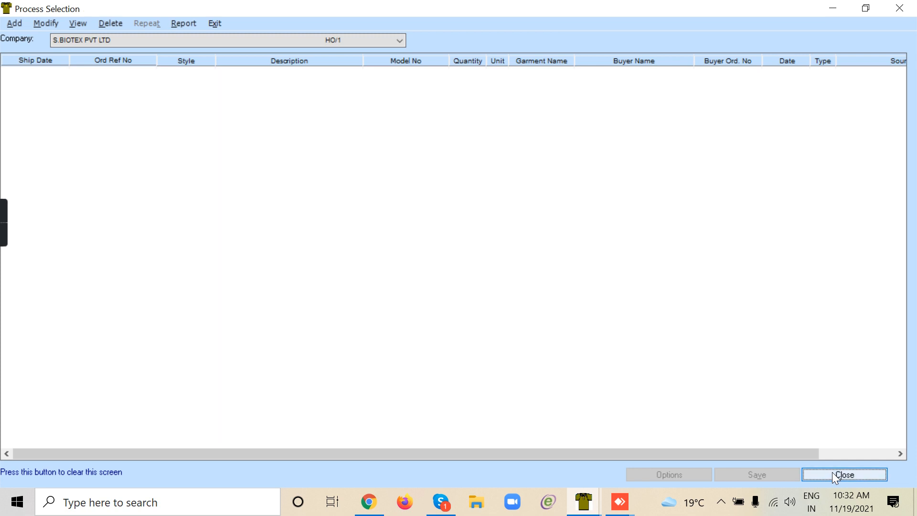
left_click(215, 23)
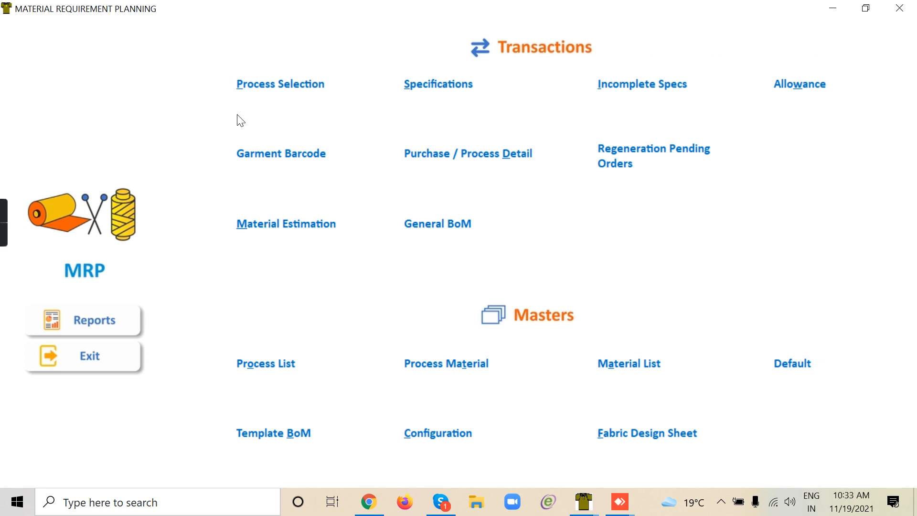
Open the Fabric specifications of the SBTS06 women's pants order for modification
left_click(444, 87)
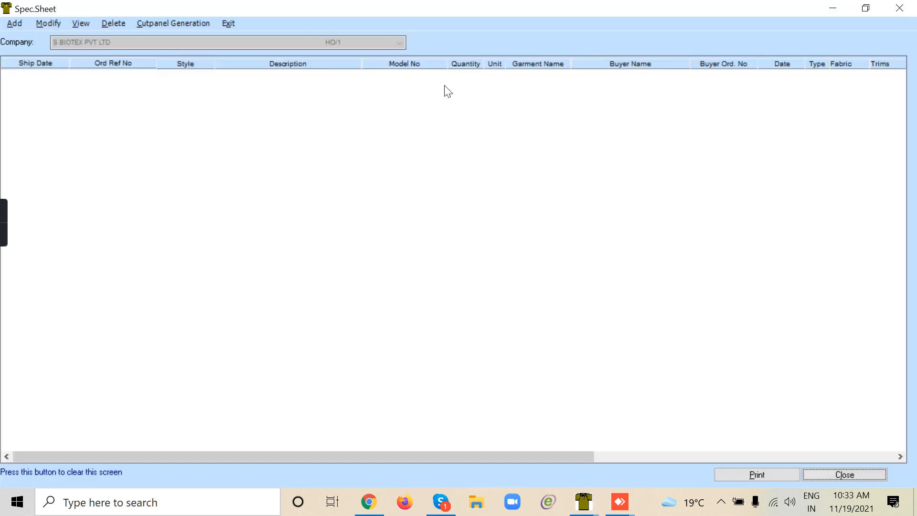
left_click(57, 24)
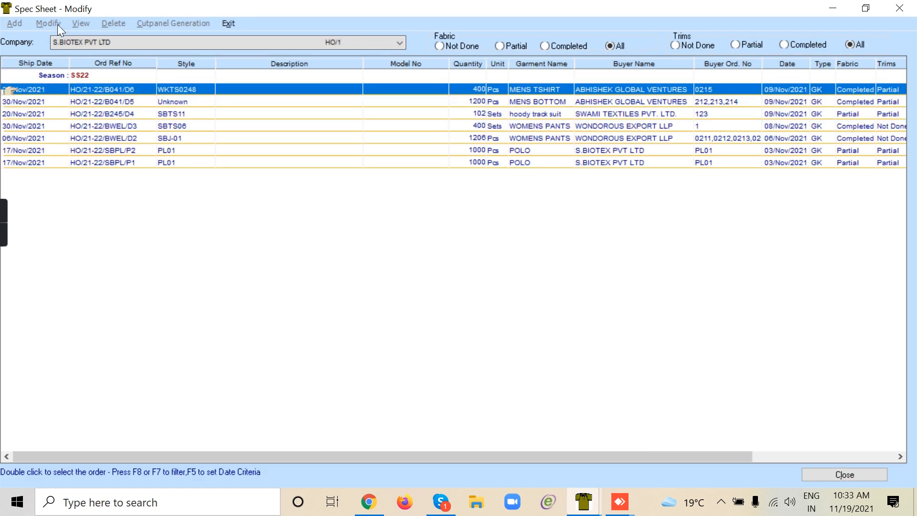
double_click(155, 127)
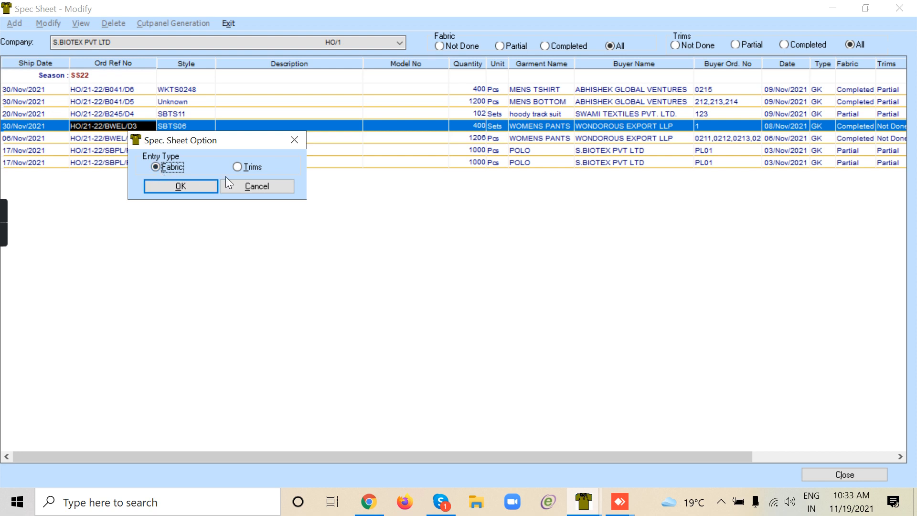
left_click(201, 188)
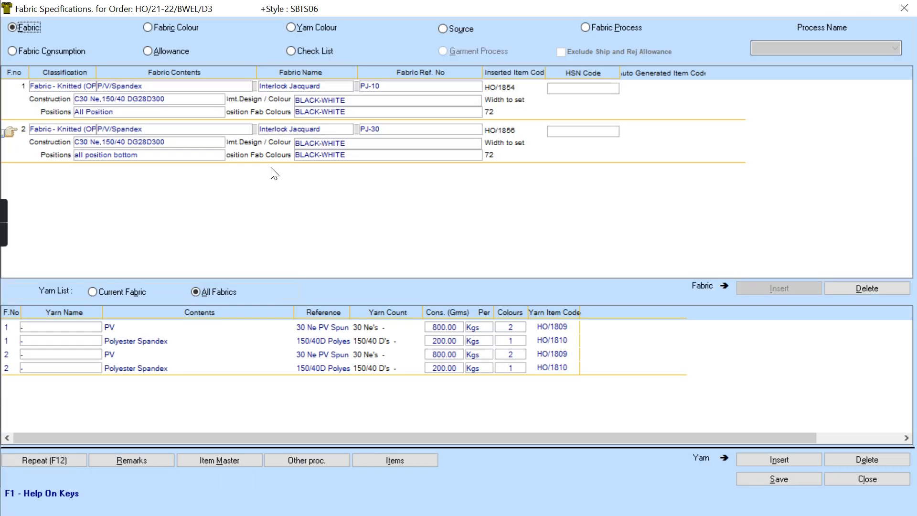
Review both Interlock Jacquard fabrics' widths and restrict the yarn list to the current fabric to inspect each one's yarns
left_click(496, 114)
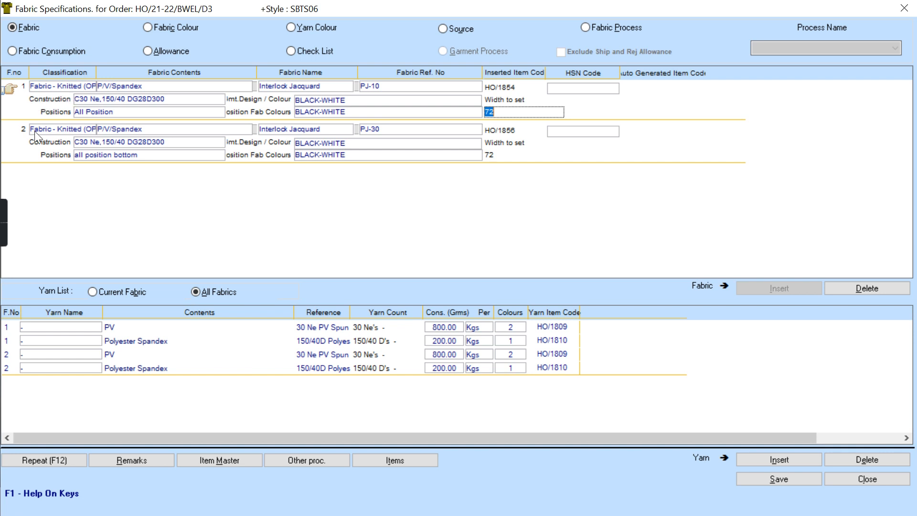
left_click(110, 291)
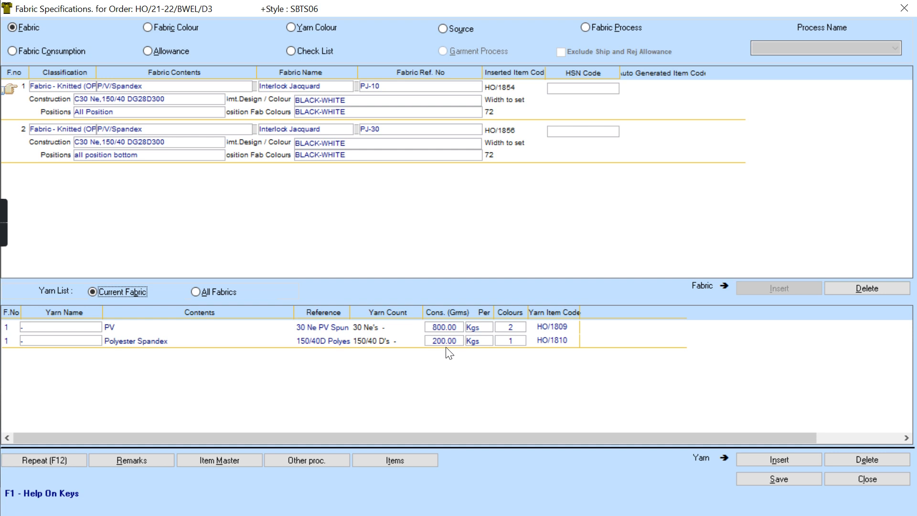
left_click(335, 340)
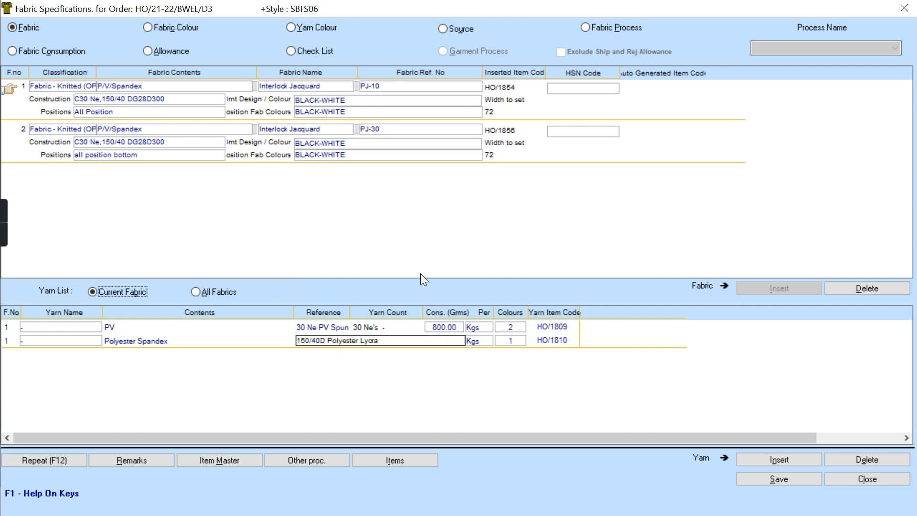
left_click(490, 155)
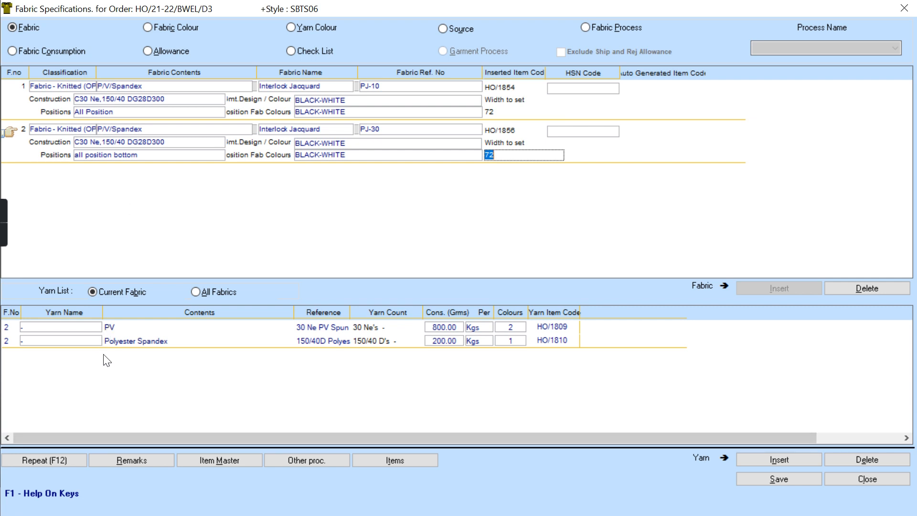
Check the fabric consumption by size and the fabric colours, then close the fabric specifications without saving
left_click(48, 51)
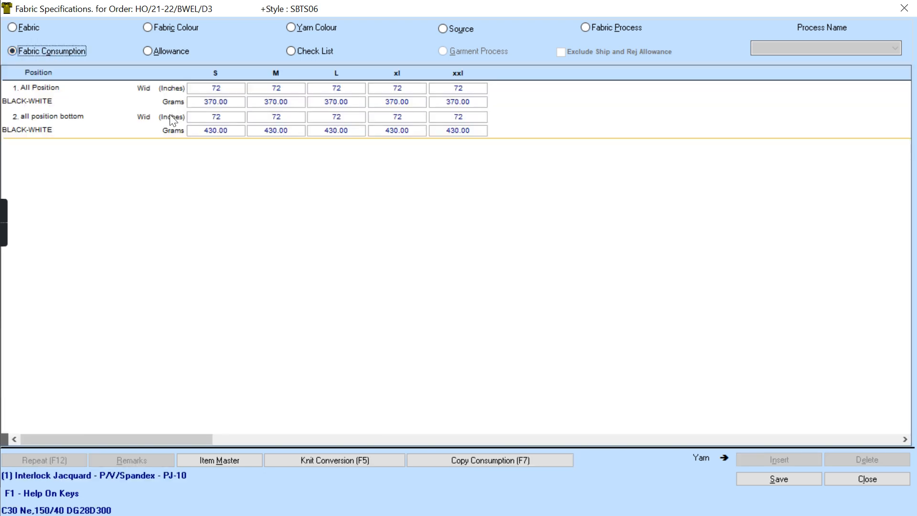
left_click(217, 103)
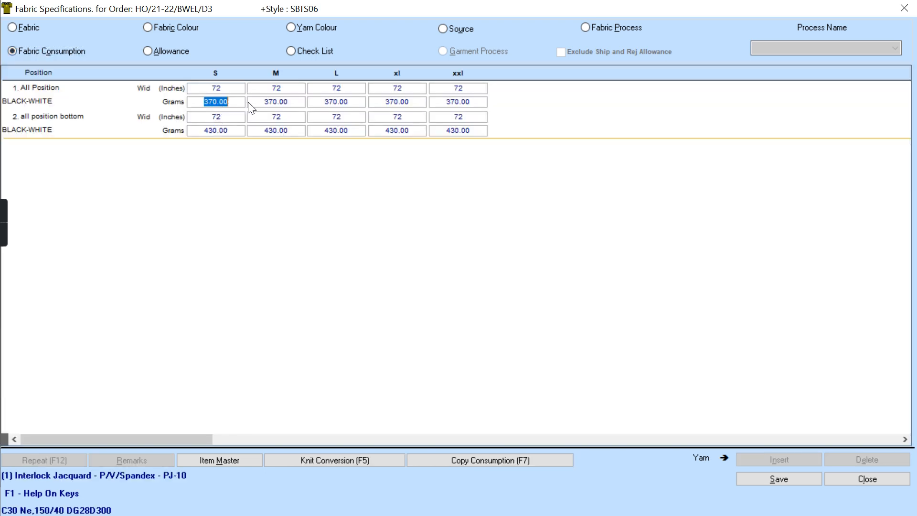
left_click(275, 105)
left_click(332, 103)
left_click(418, 102)
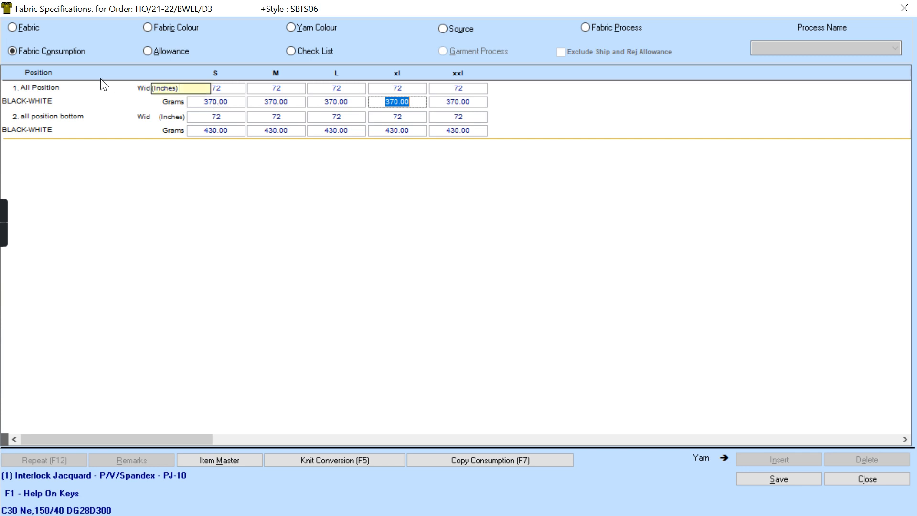
left_click(175, 33)
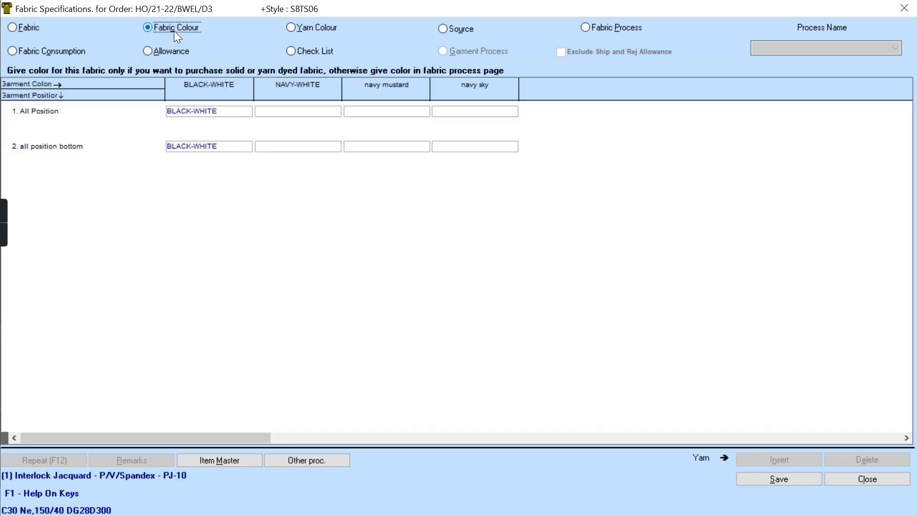
left_click(45, 51)
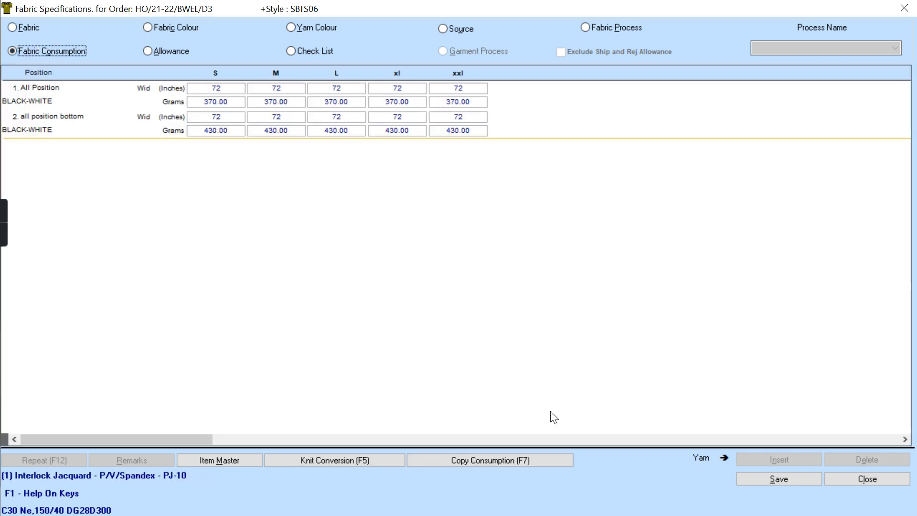
left_click(861, 482)
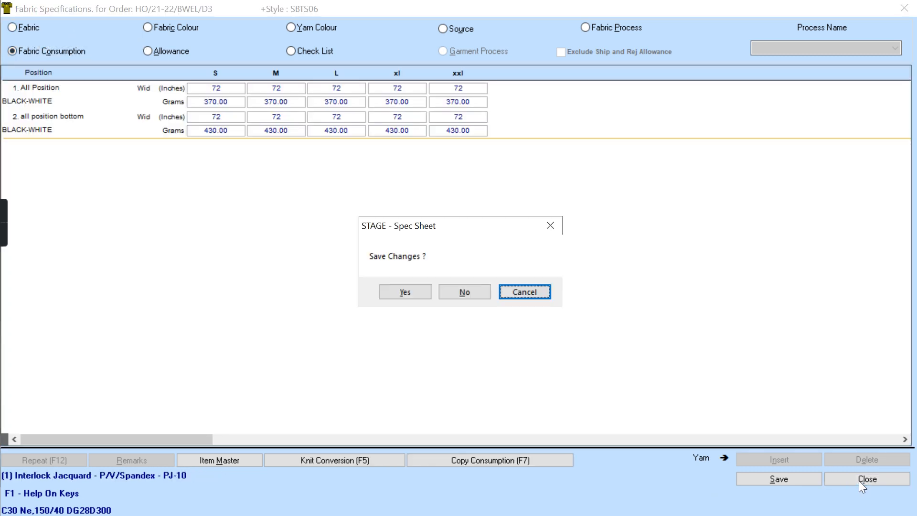
left_click(459, 292)
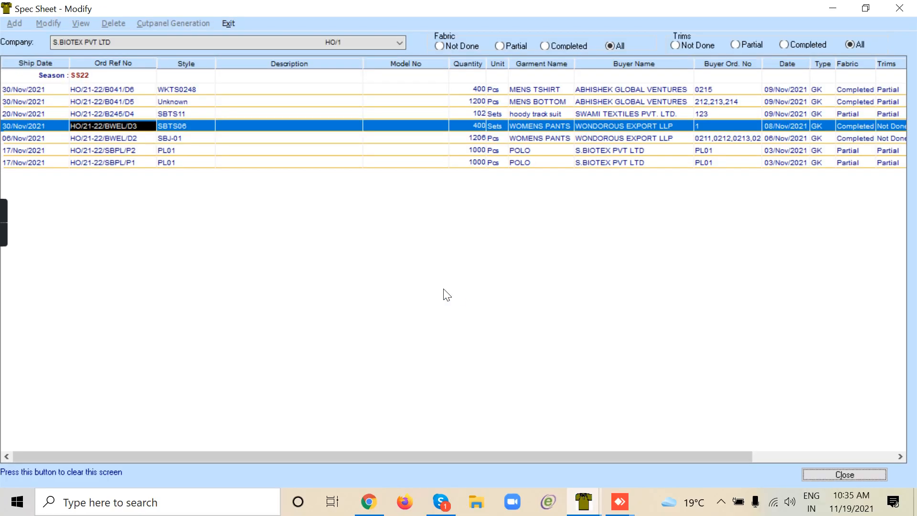
View the Trims specifications of the SBTS06 order and close them without saving
left_click(180, 125)
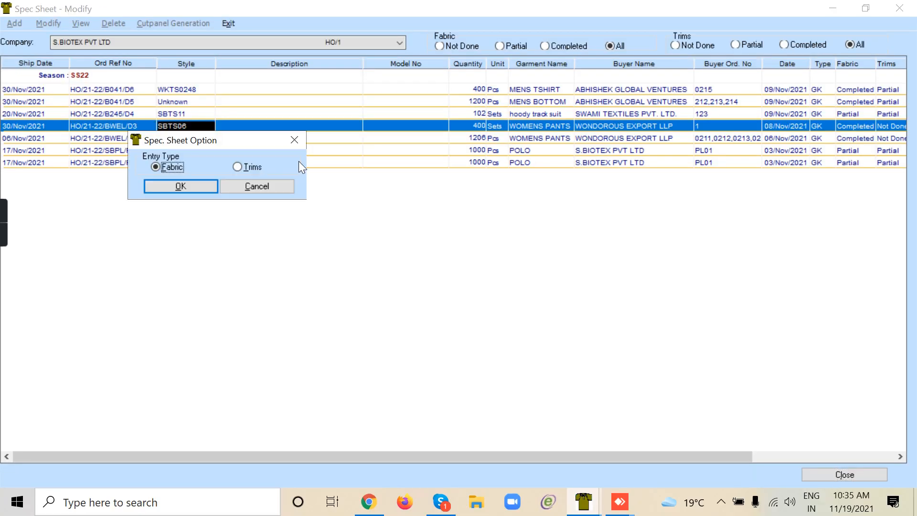
left_click(253, 169)
left_click(192, 186)
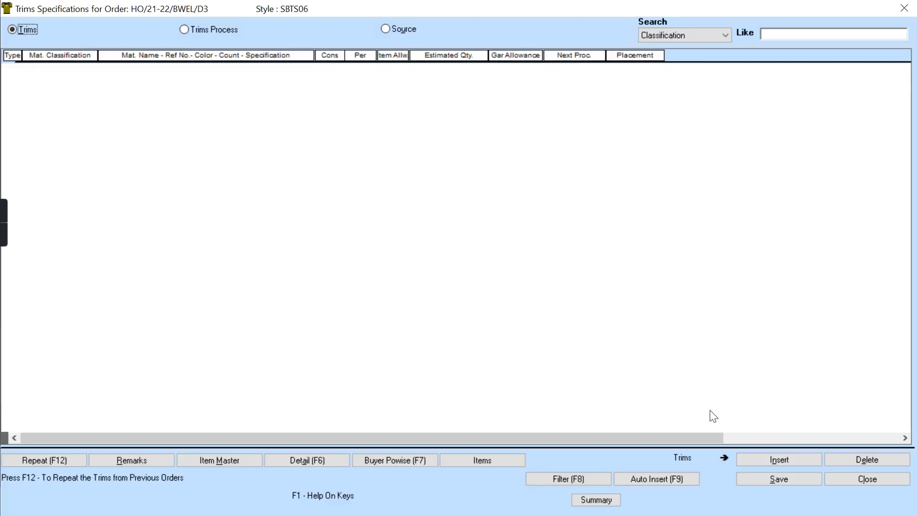
left_click(855, 480)
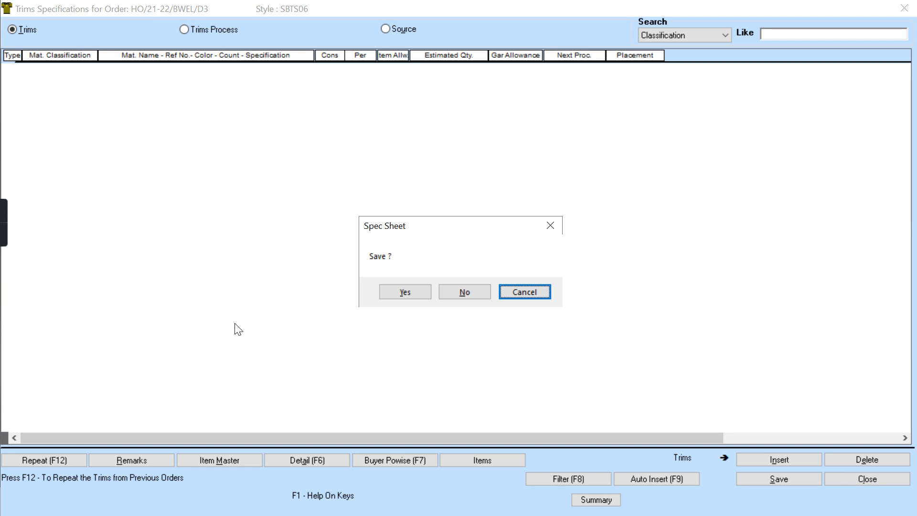
left_click(462, 292)
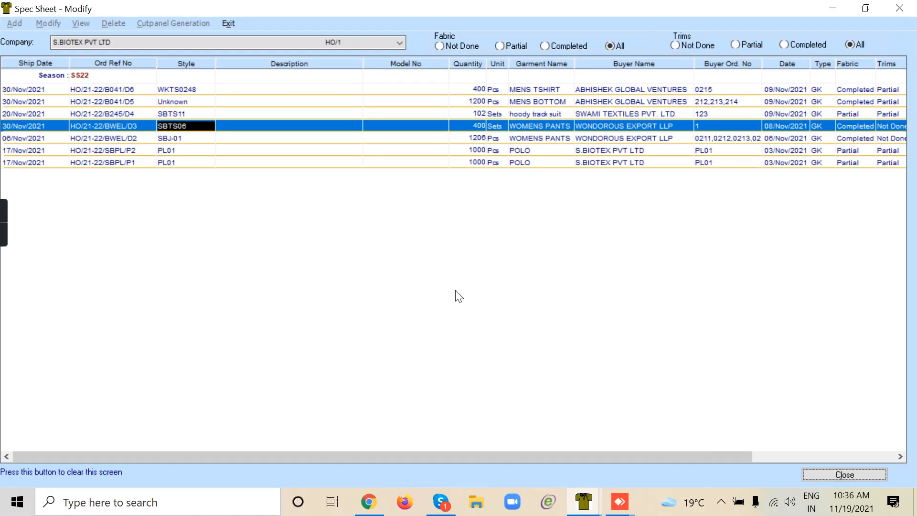
Open the Trims specifications of the SBTS11 hoody track suit order
double_click(183, 115)
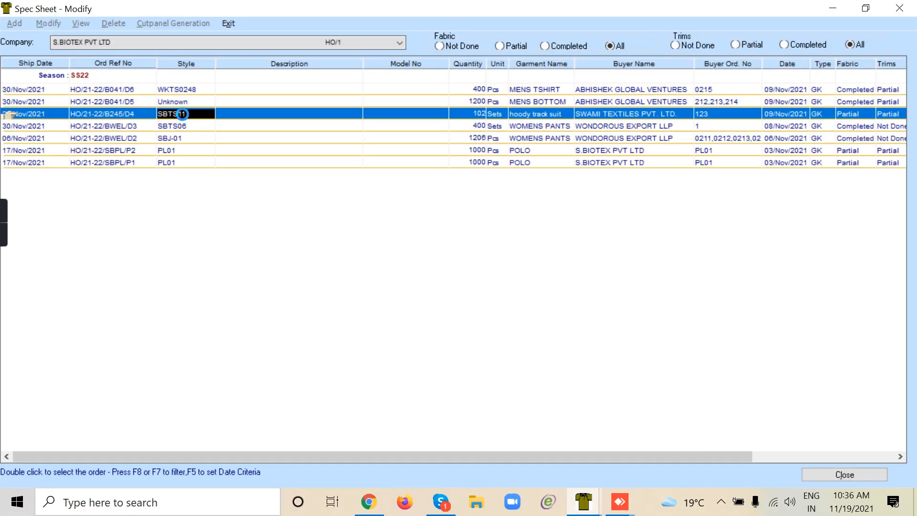
left_click(248, 167)
left_click(183, 186)
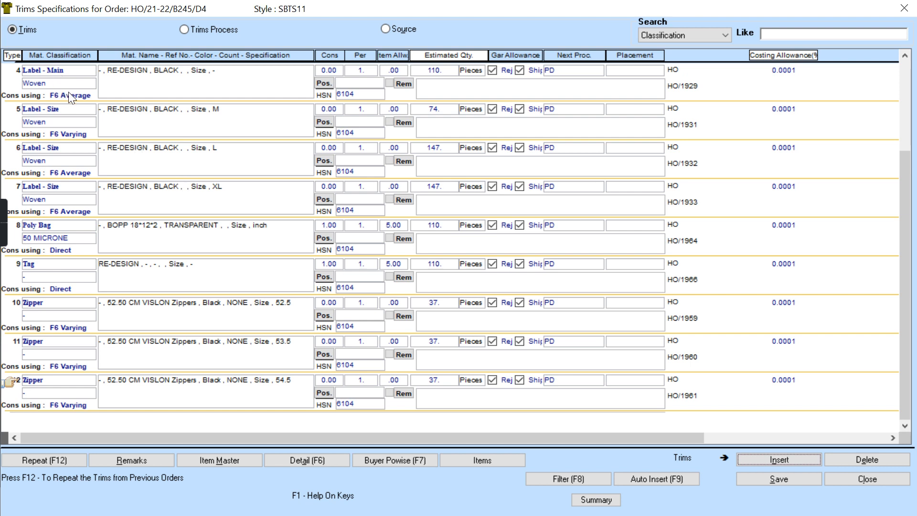
Review the SBTS11 trims list from Draw Cord to the Zipper entries, including the draw cord's consumption
left_click(909, 71)
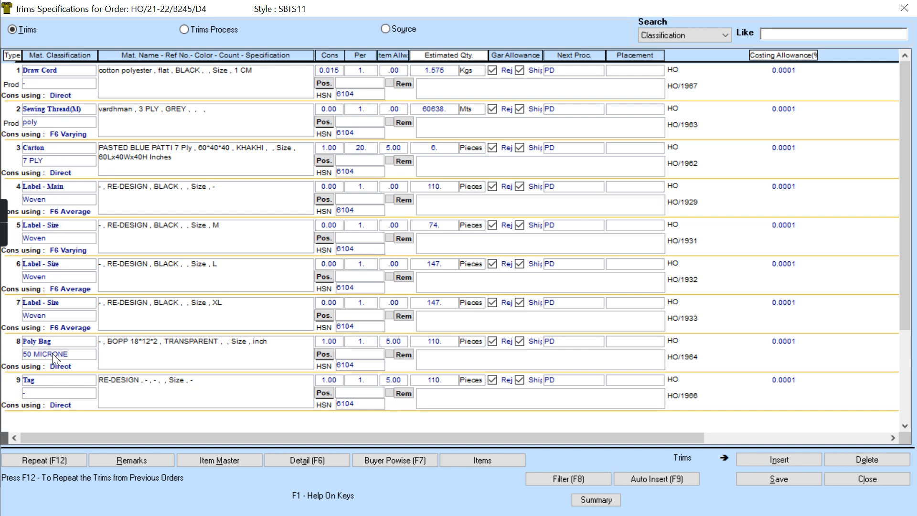
left_click(905, 426)
left_click(905, 426)
left_click(905, 426)
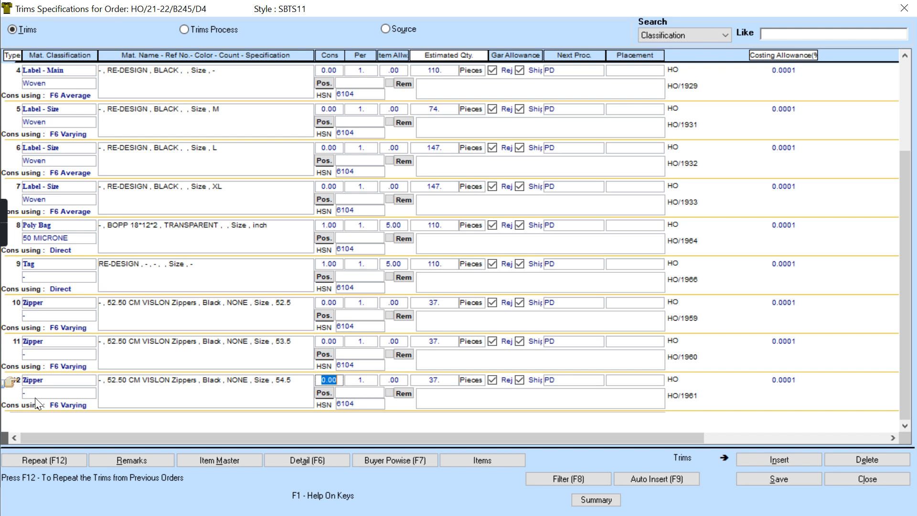
left_click(903, 72)
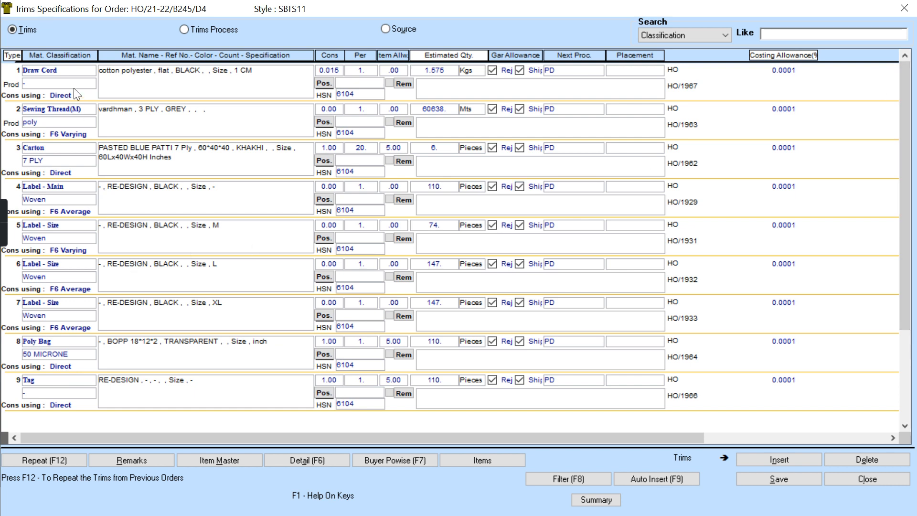
left_click(339, 68)
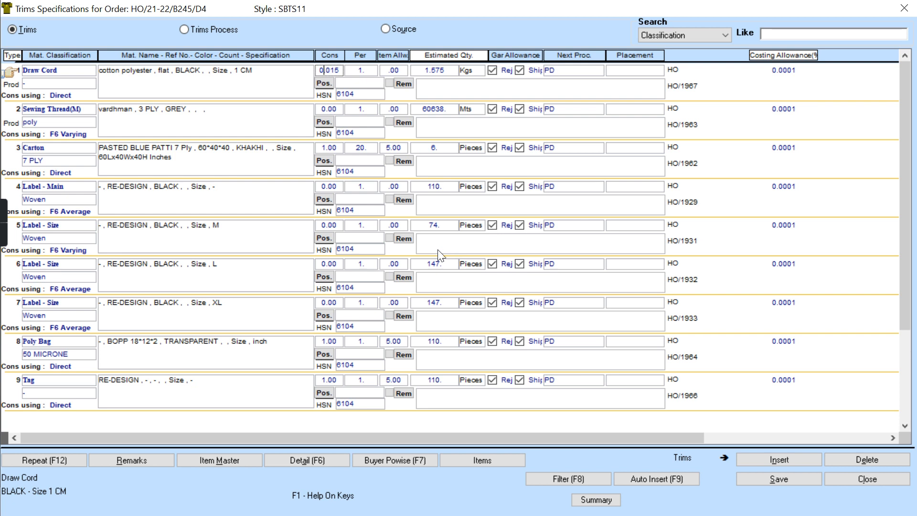
Close the SBTS11 trims specifications without saving and return to the MRP overview
left_click(878, 482)
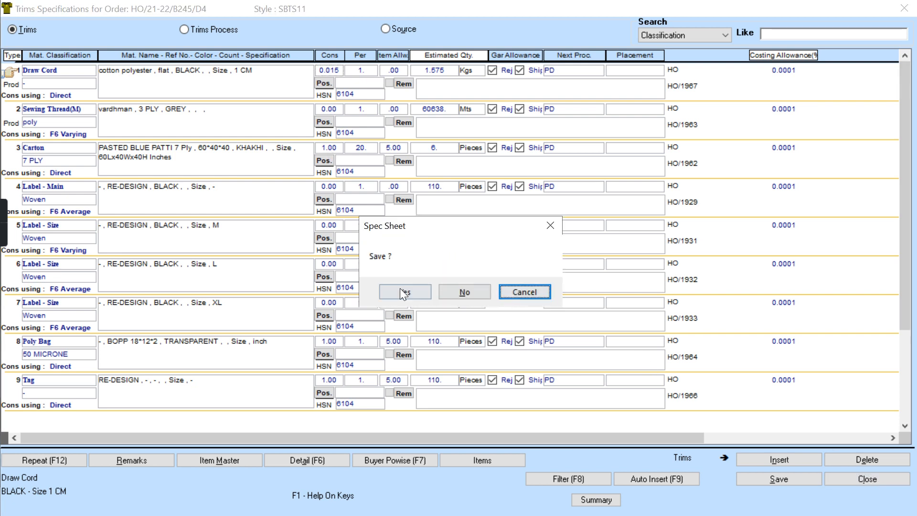
left_click(445, 296)
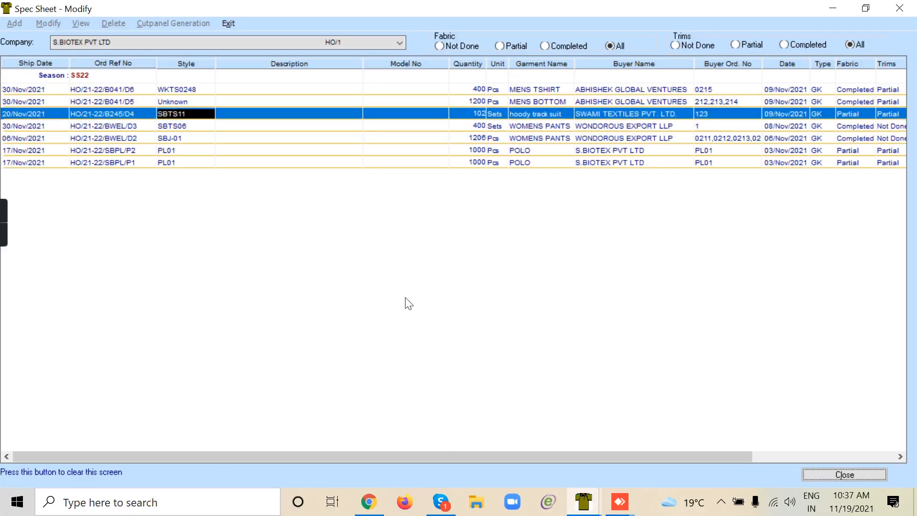
left_click(232, 23)
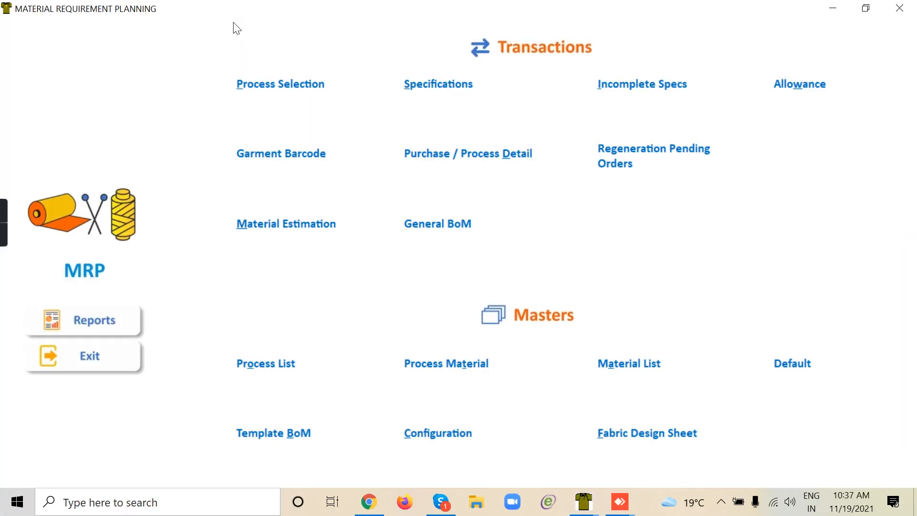
Generate the Material Estimation report for the SBTS11 order with Local, Imported, CSP and Not Specified purchases included
left_click(114, 321)
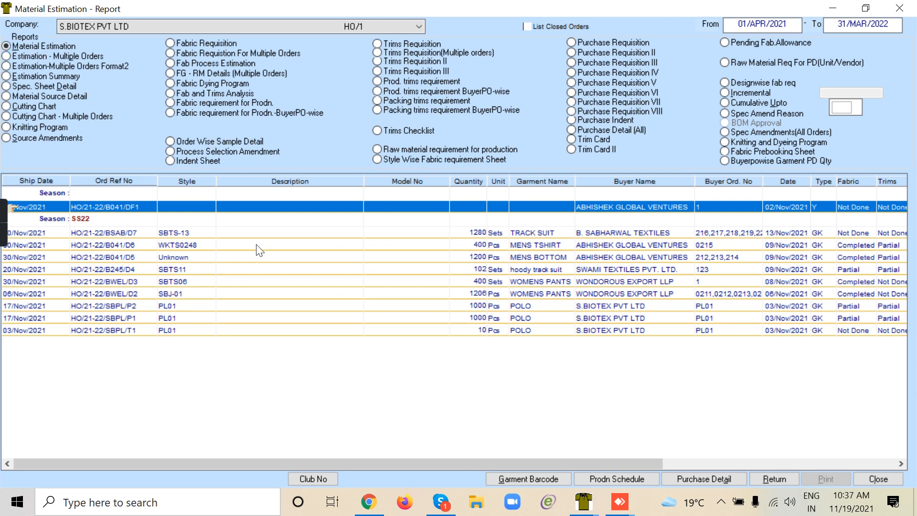
left_click(208, 271)
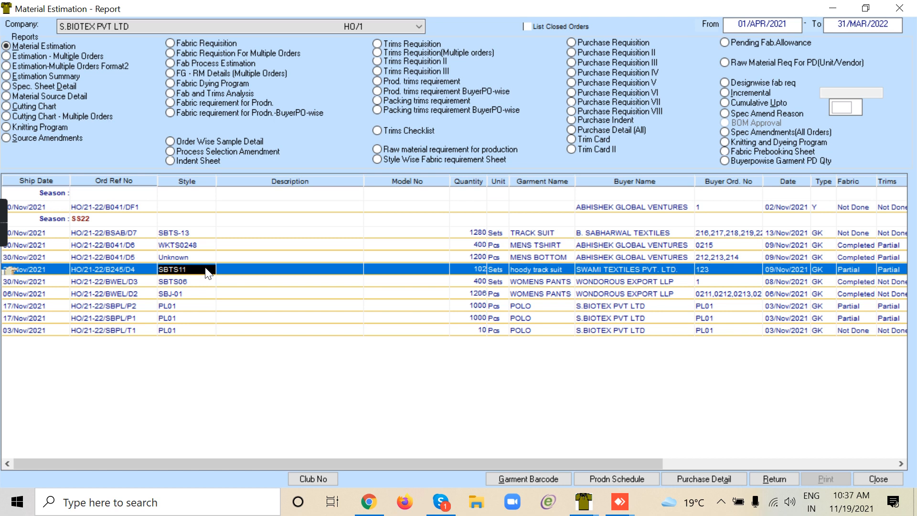
double_click(208, 273)
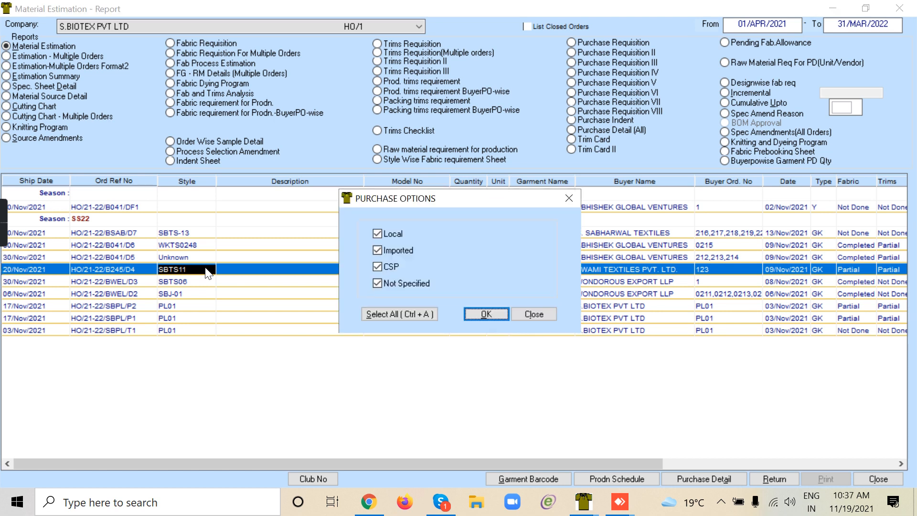
left_click(484, 314)
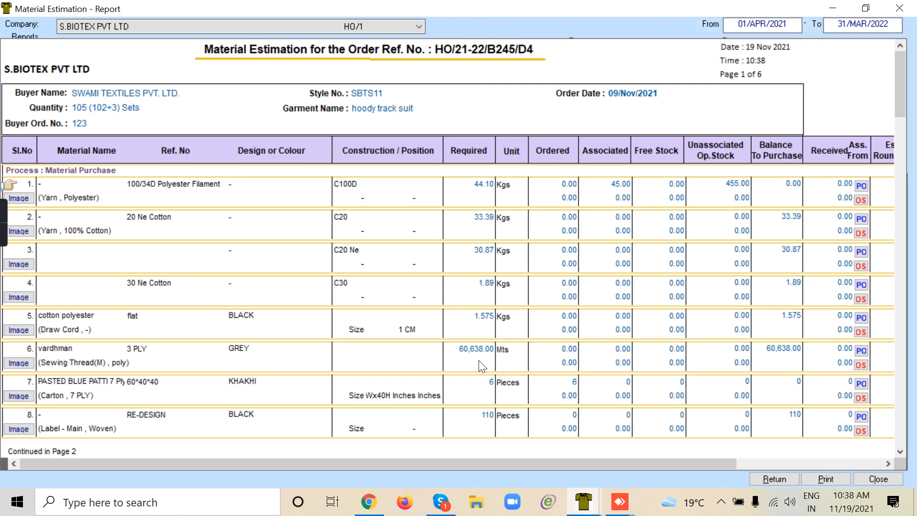
Review the SBTS11 Material Estimation report from the yarn and trims purchases through to the final Poly Packing entries
left_click(900, 451)
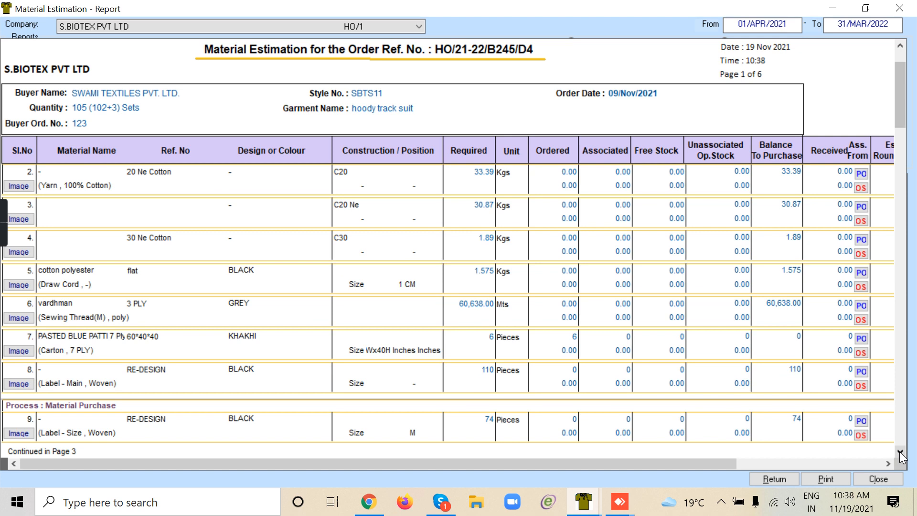
left_click(899, 452)
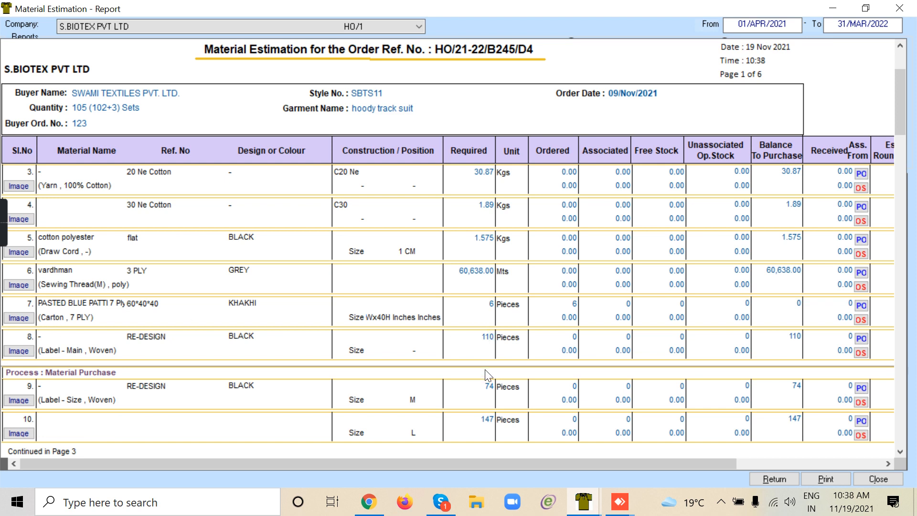
left_click(900, 452)
left_click(900, 452)
left_click(900, 451)
left_click(900, 452)
left_click(900, 452)
left_click(900, 451)
left_click(900, 452)
left_click(900, 452)
left_click(900, 452)
left_click(900, 452)
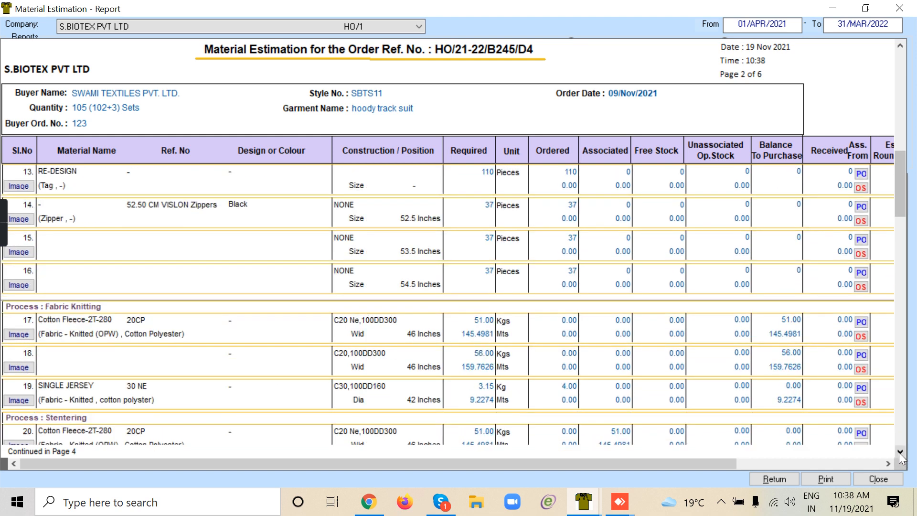
left_click(900, 452)
left_click(899, 451)
left_click(900, 452)
left_click(899, 451)
left_click(899, 452)
left_click(899, 452)
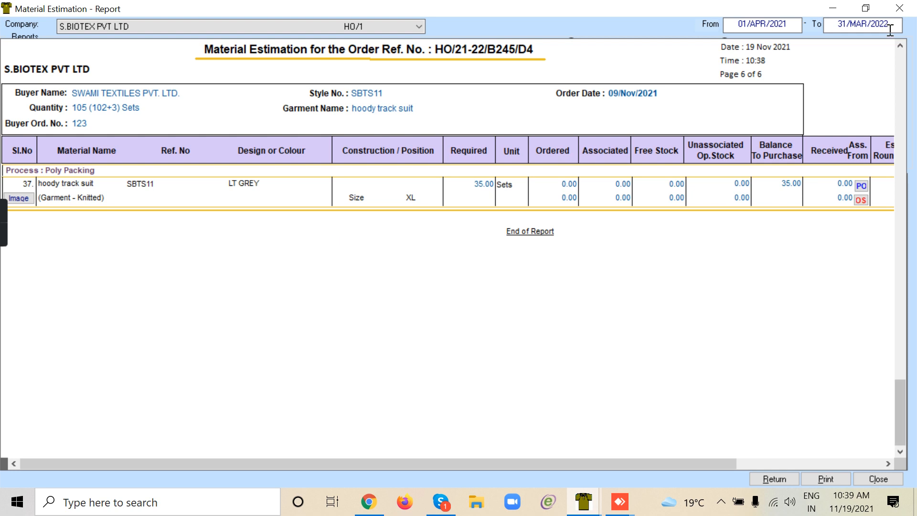
Go back through the SBTS11 report from Poly Packing to the Fabric Knitting requirements
left_click(900, 46)
double_click(901, 46)
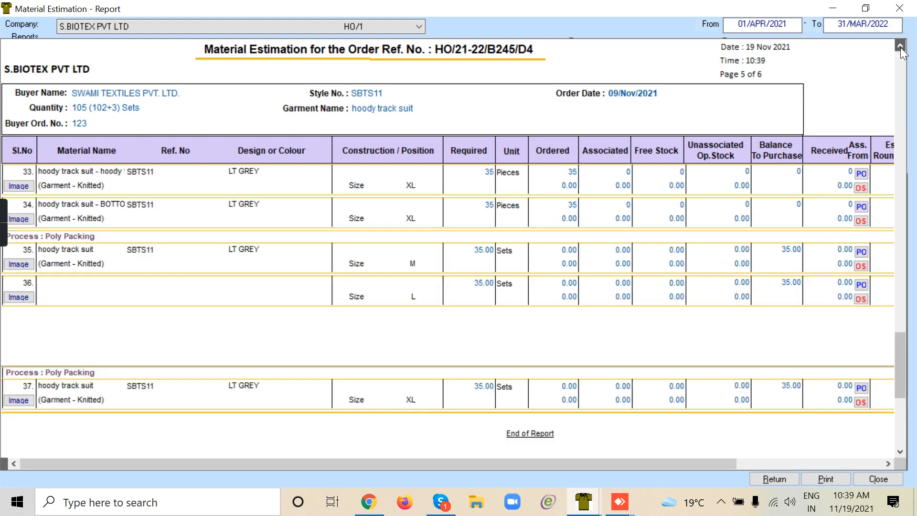
left_click(900, 46)
left_click(901, 46)
left_click(900, 47)
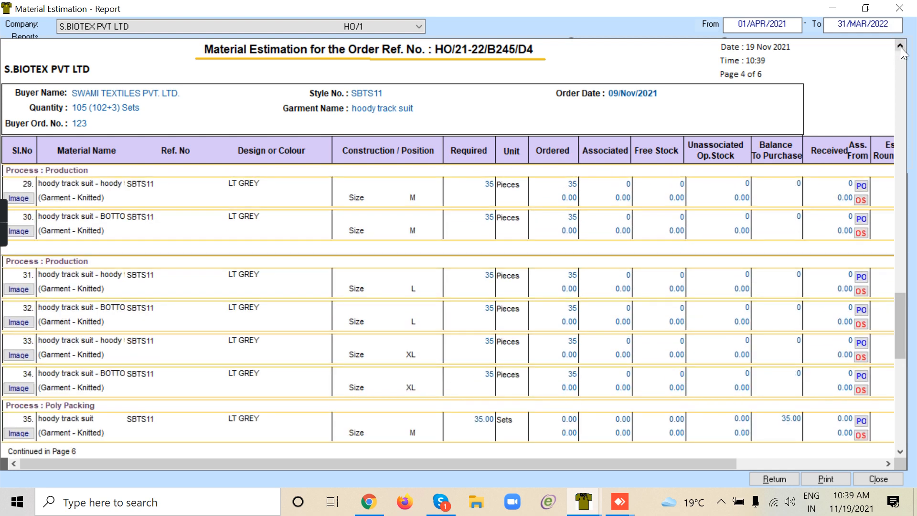
left_click(900, 46)
left_click(900, 47)
left_click(901, 46)
left_click(900, 46)
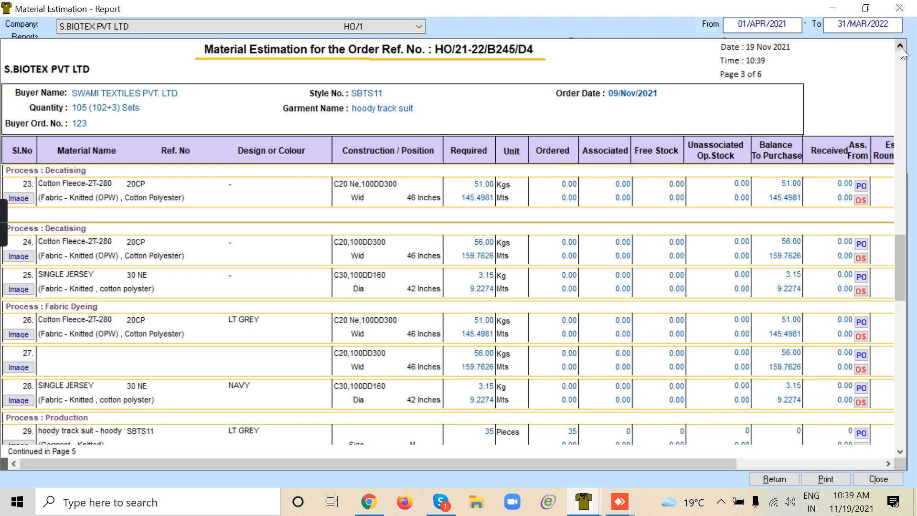
left_click(900, 47)
left_click(900, 46)
left_click(900, 46)
left_click(900, 46)
left_click(901, 47)
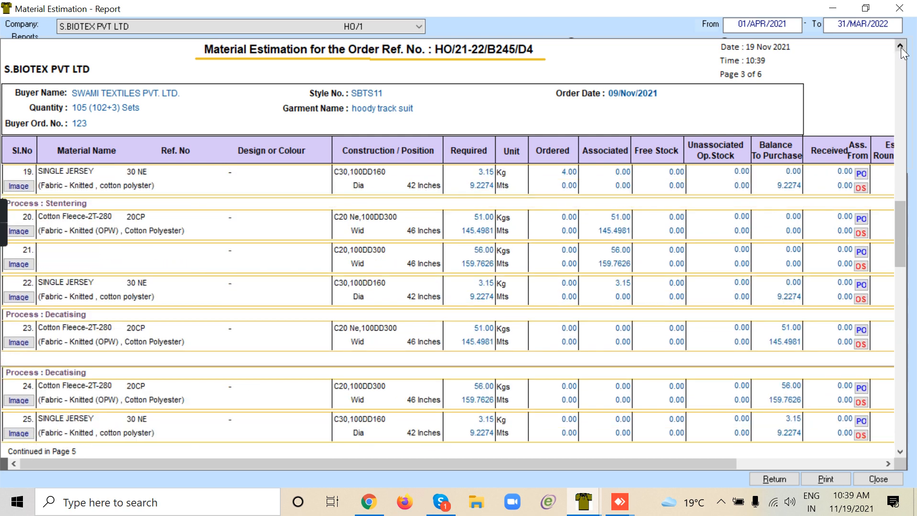
left_click(901, 46)
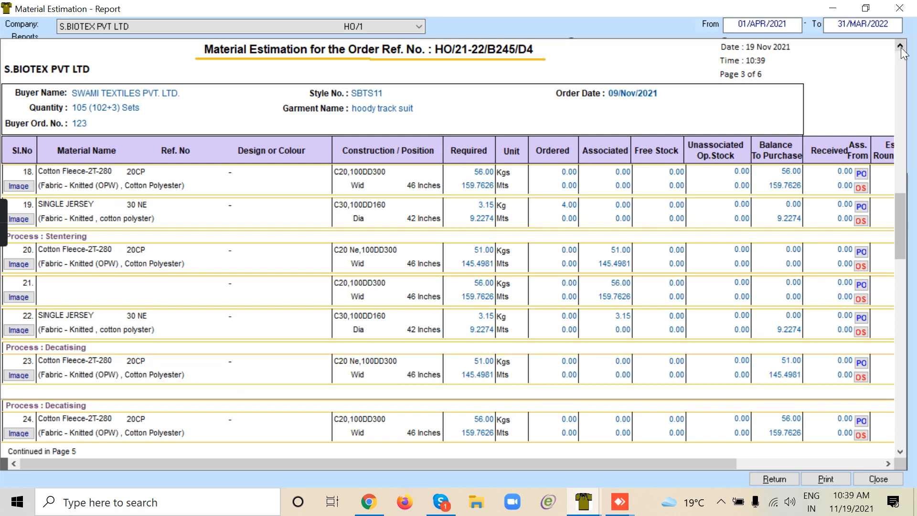
left_click(900, 47)
left_click(901, 46)
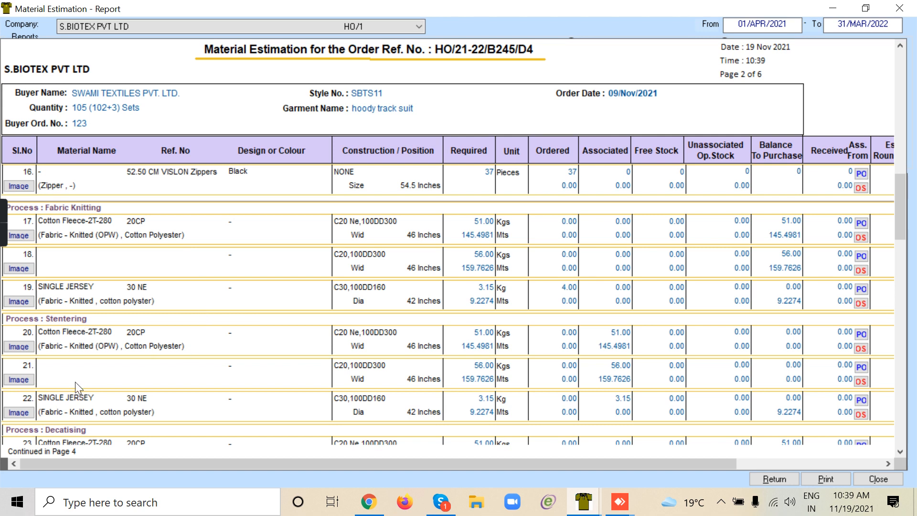
Examine the SBTS11 report's Stentering, Decatising, Fabric Dyeing and Production requirements
left_click(899, 451)
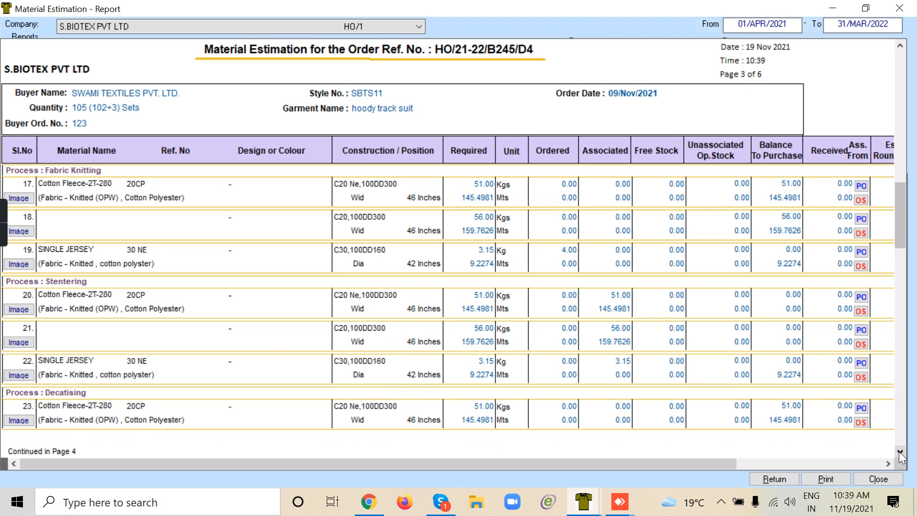
left_click(899, 451)
left_click(899, 452)
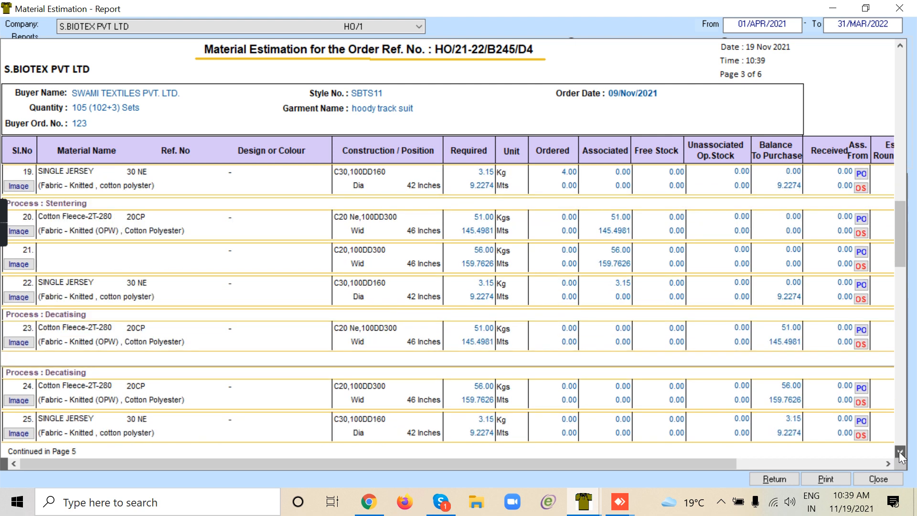
left_click(899, 451)
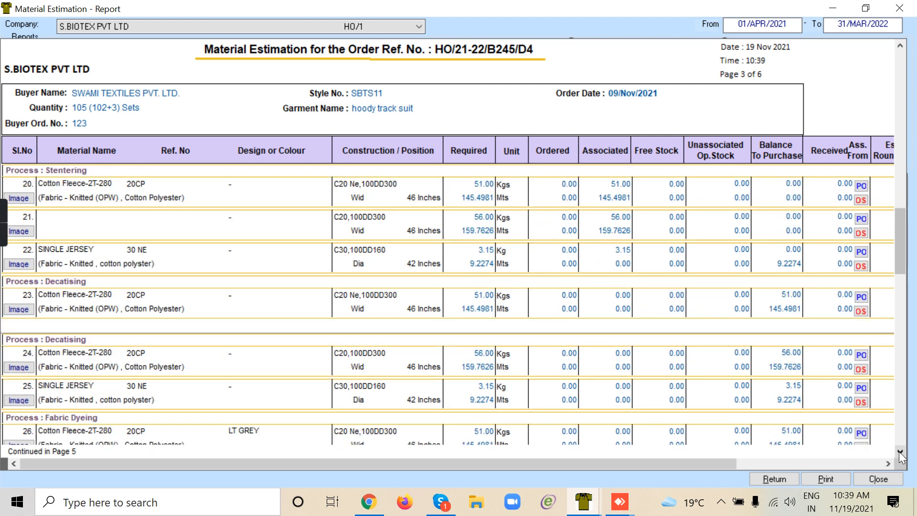
left_click(899, 451)
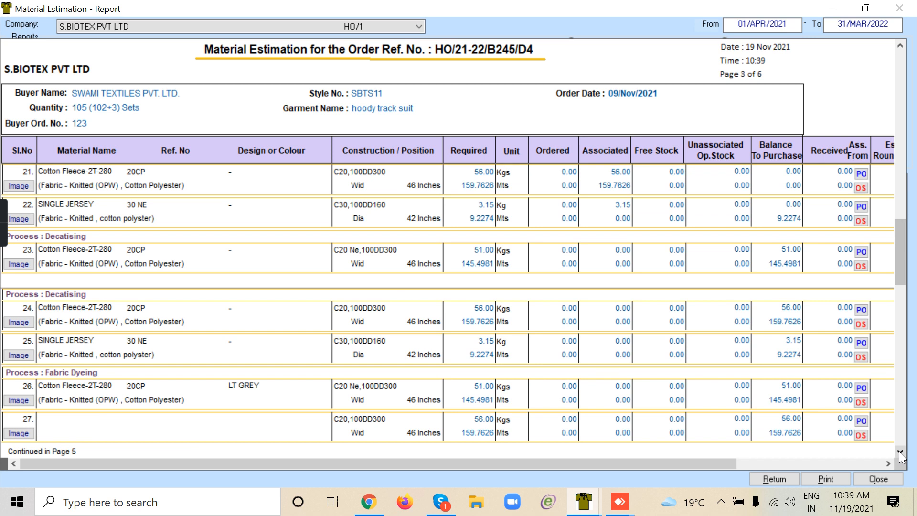
left_click(899, 452)
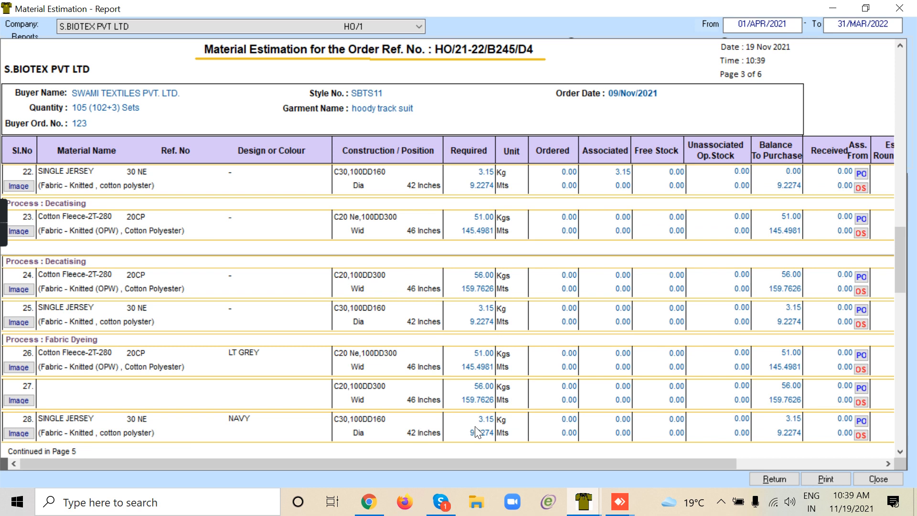
left_click(901, 452)
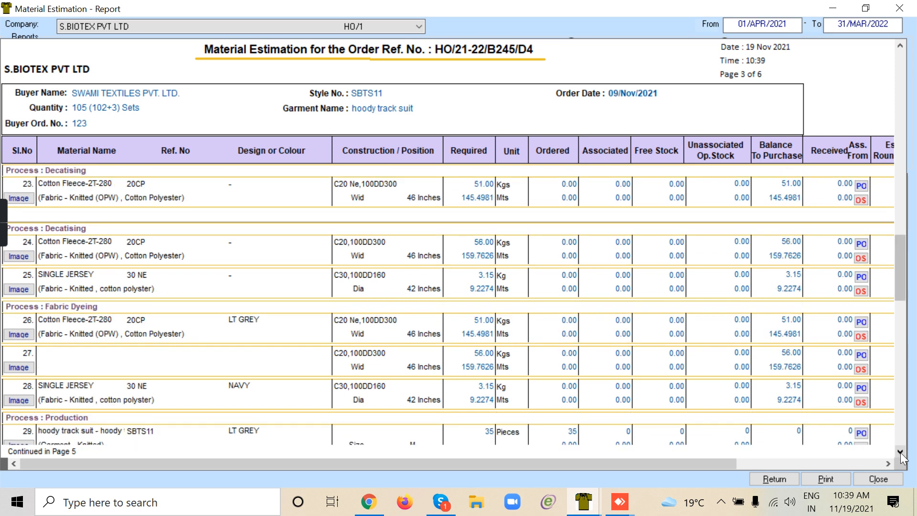
left_click(901, 452)
left_click(900, 452)
left_click(901, 451)
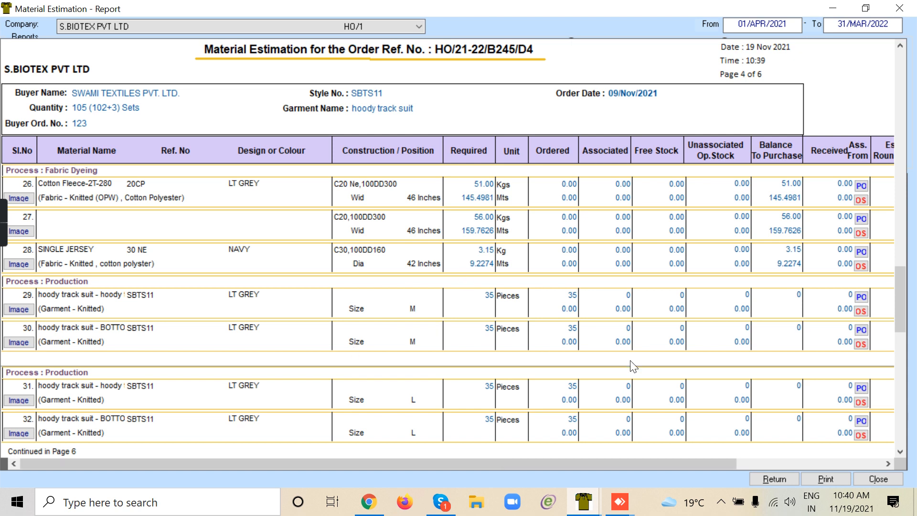
Close the Material Estimation report and exit the MRP module
left_click(769, 482)
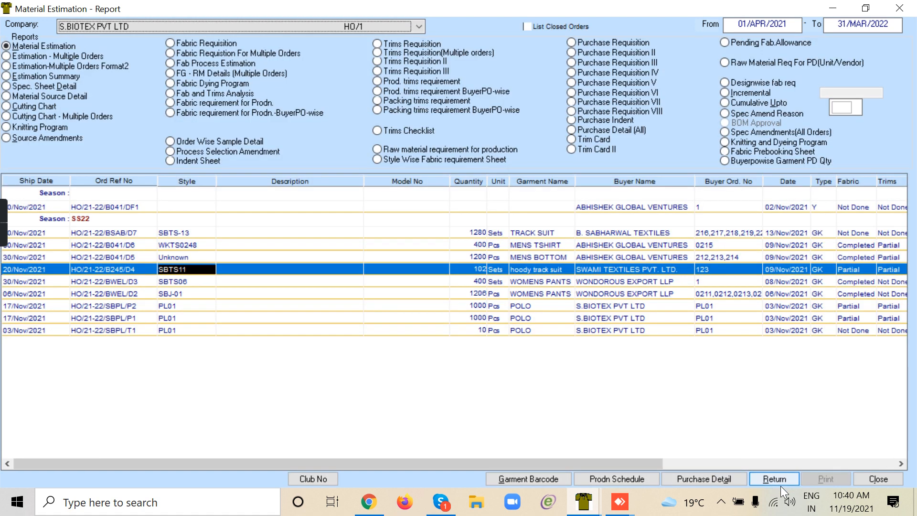
left_click(885, 481)
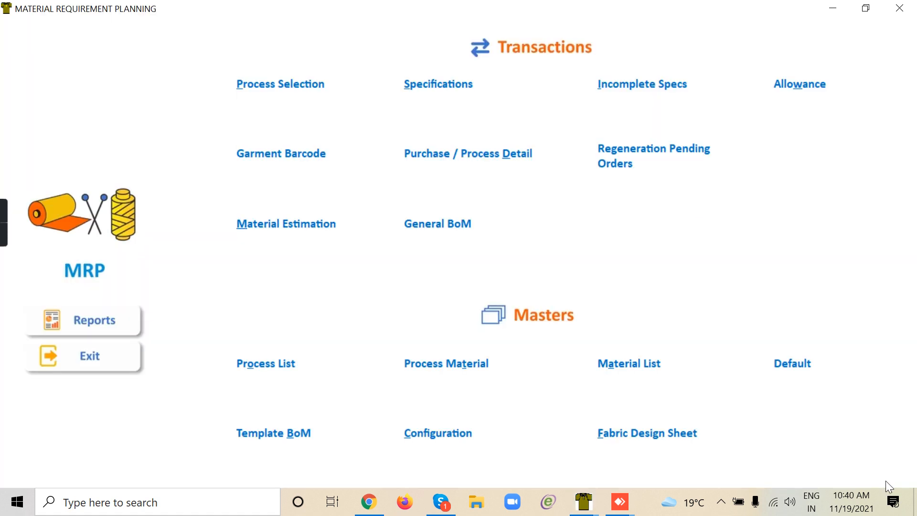
left_click(93, 360)
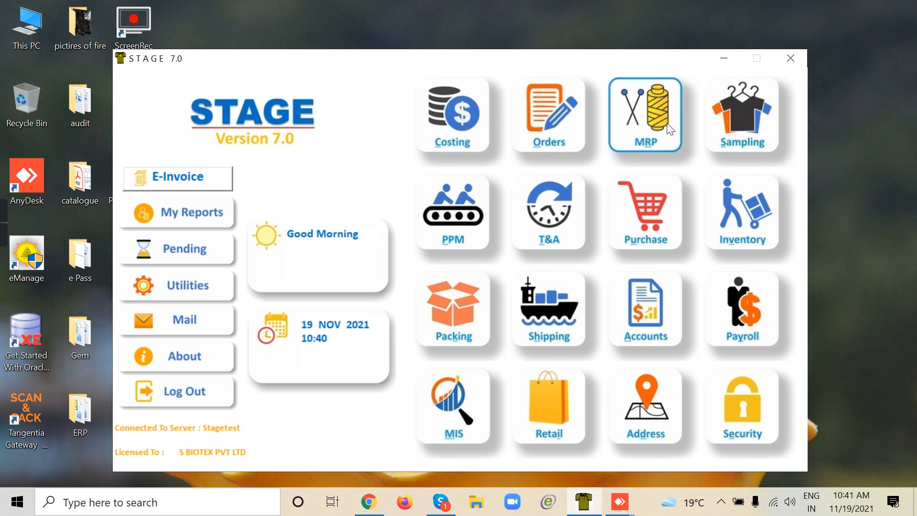
Go to domestic regular material purchases and open the approved S.B. CREATIONS purchase order for style PL01 in modify mode
left_click(633, 209)
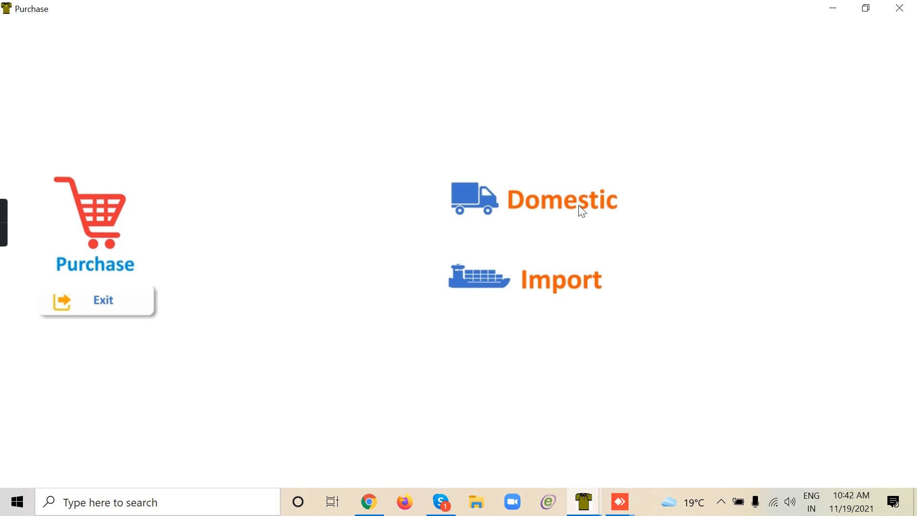
left_click(545, 209)
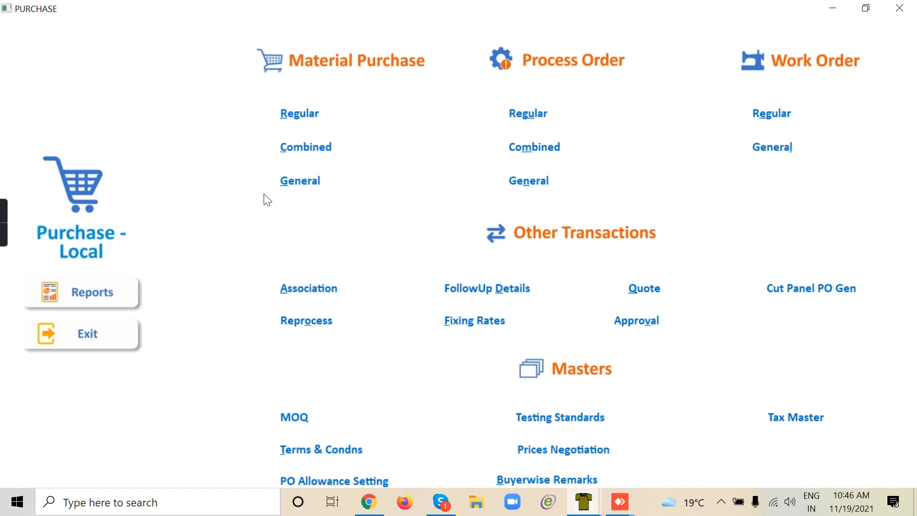
left_click(311, 115)
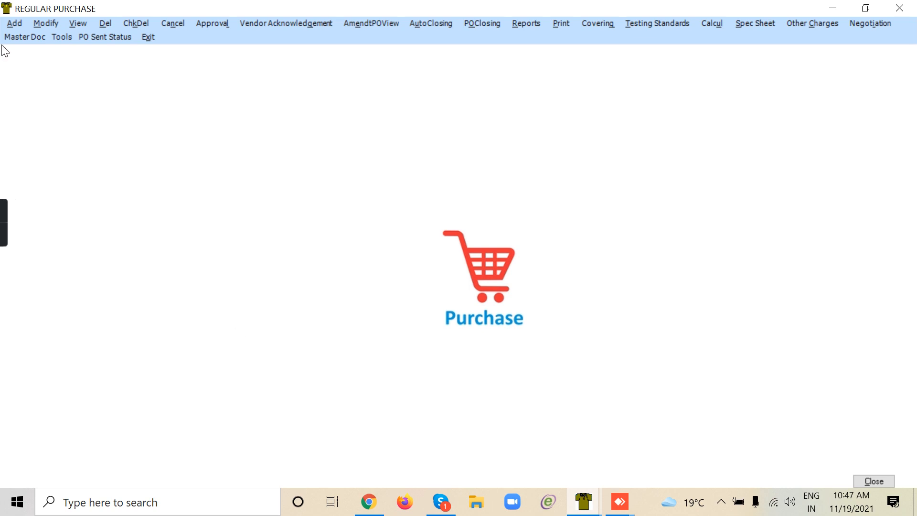
left_click(43, 23)
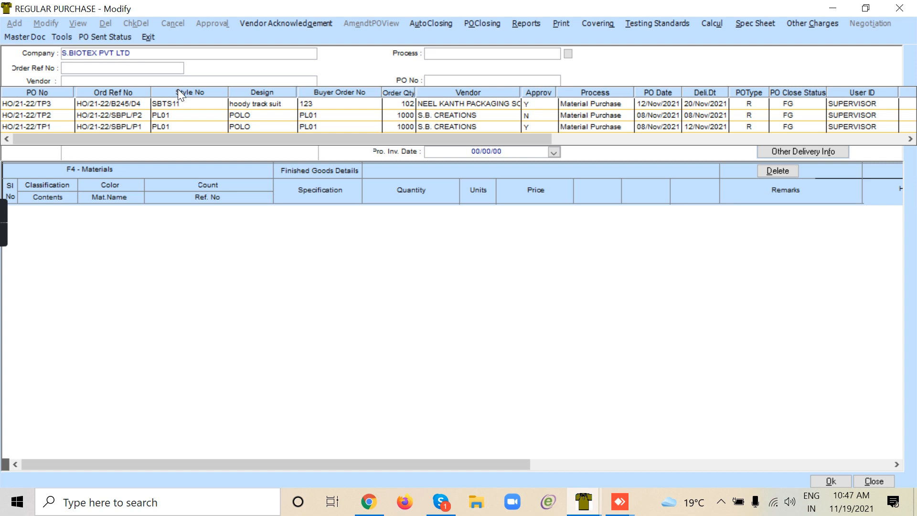
double_click(220, 128)
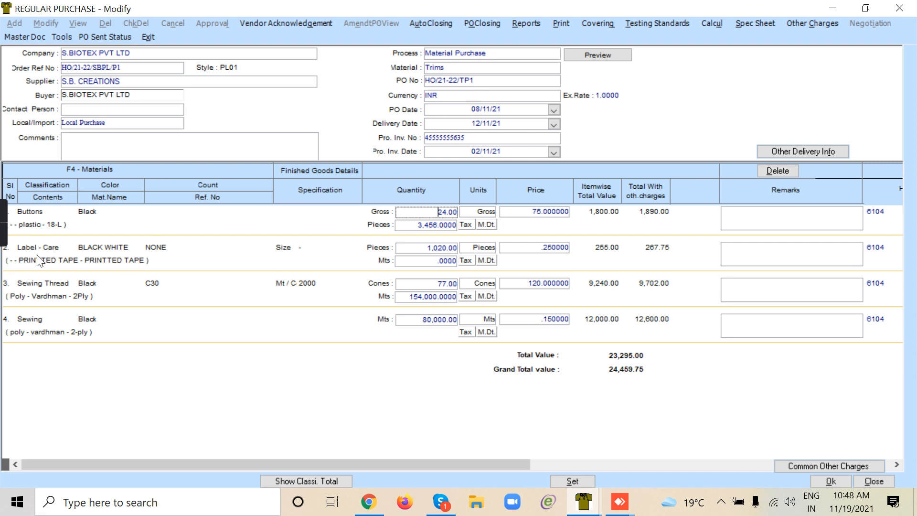
Display the order's Bill of Materials from the purchase order, look through its trims down to the Zipper entries, and close it
left_click(124, 149)
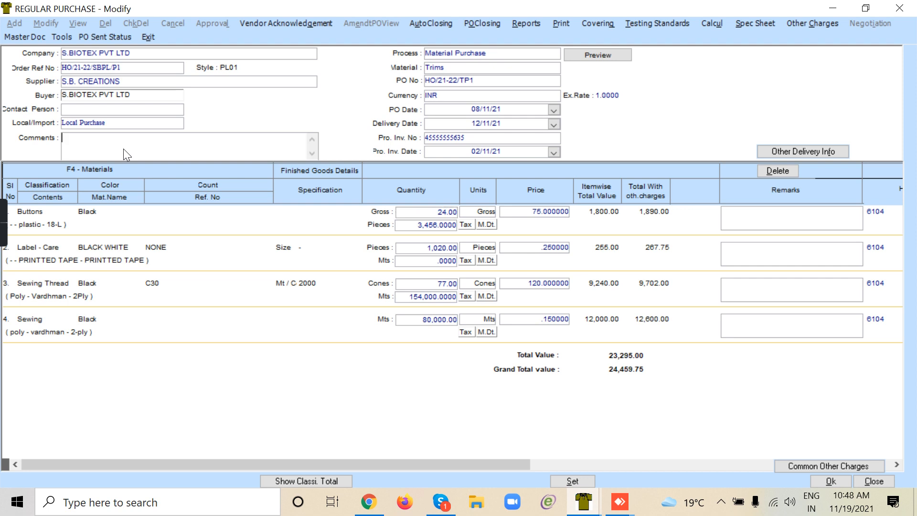
key("F4")
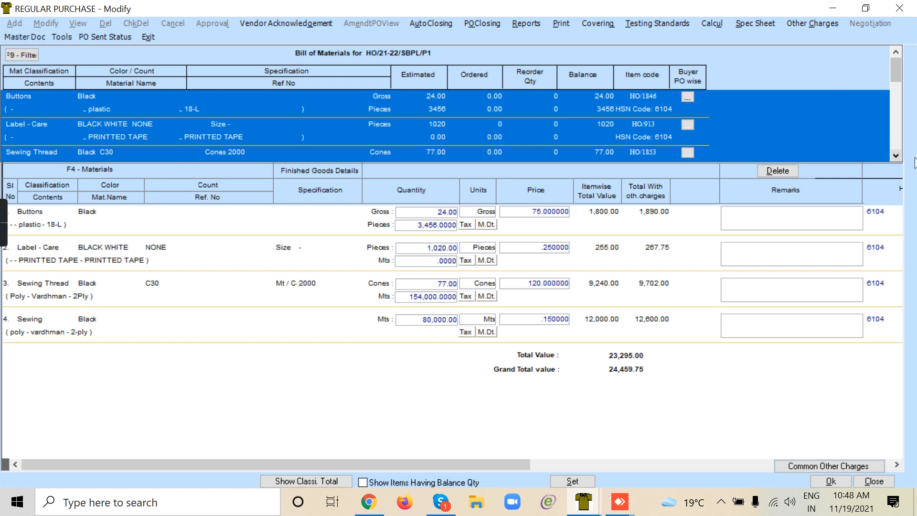
scroll(898, 154, "down", 6)
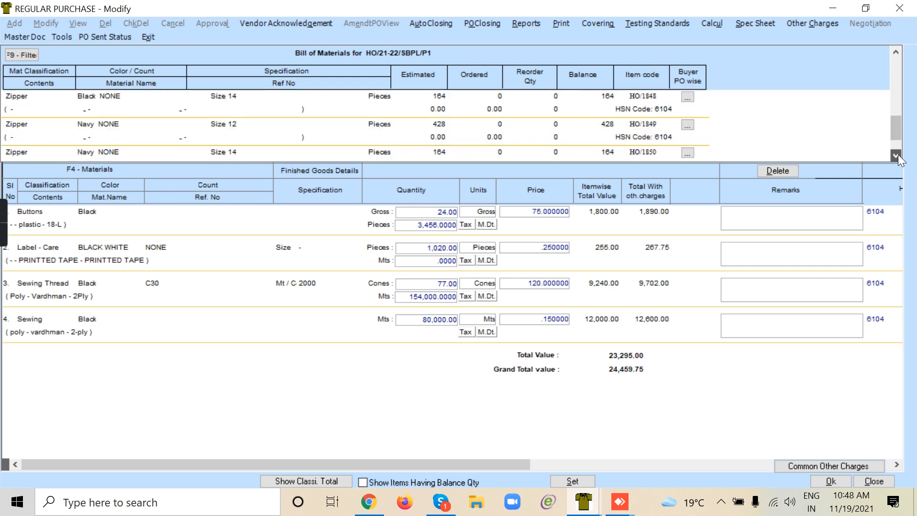
left_click(896, 52)
left_click(896, 52)
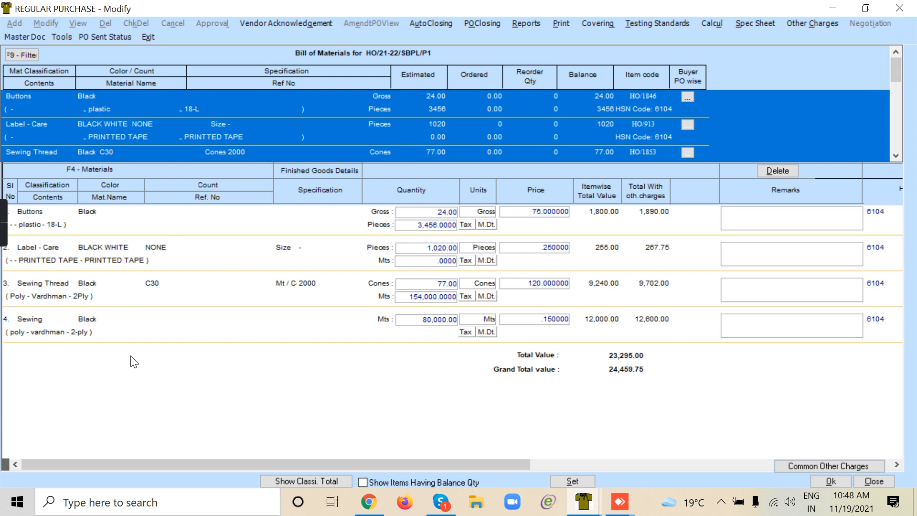
key("Escape")
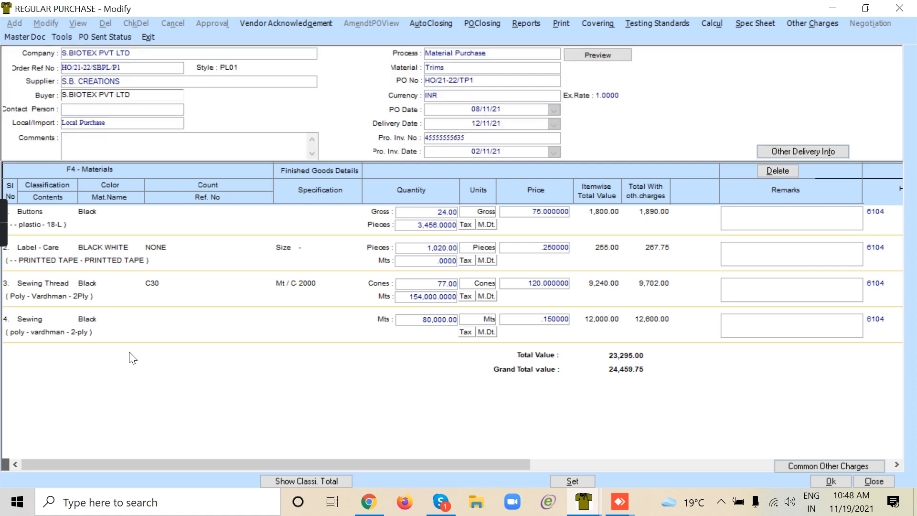
Check the quantities of the four ordered trims and the prices of the buttons and care label without changing them
left_click(449, 211)
left_click(445, 248)
left_click(443, 296)
left_click(439, 285)
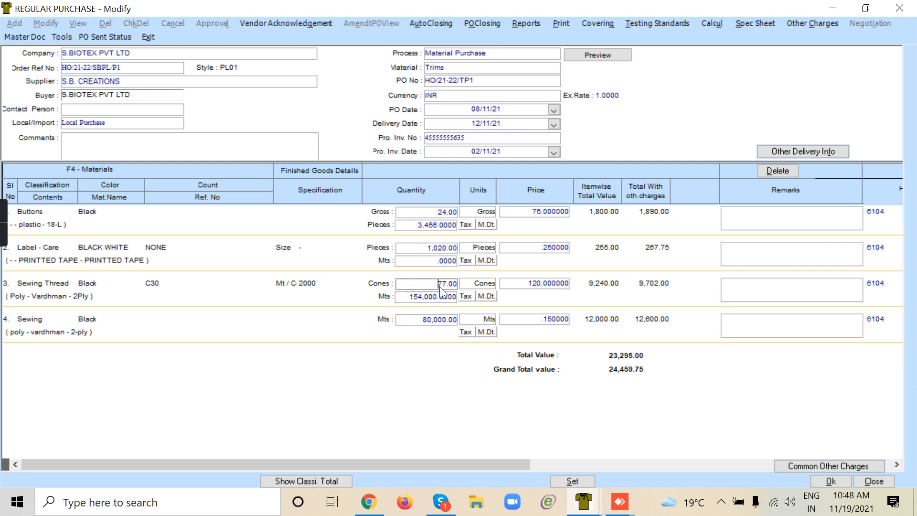
left_click(446, 318)
left_click(533, 218)
left_click(534, 248)
left_click(533, 212)
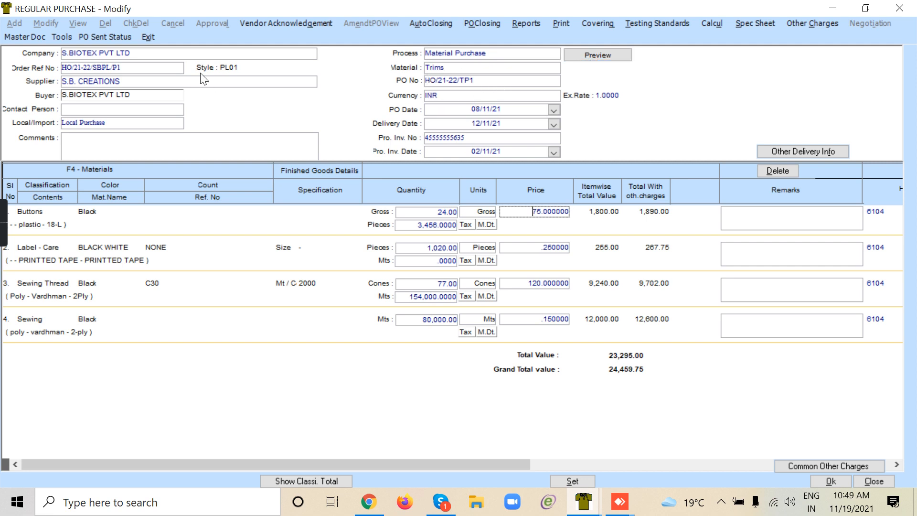
Preview the S.B. CREATIONS trims purchase order and review it down to the grand total and signature section
left_click(597, 56)
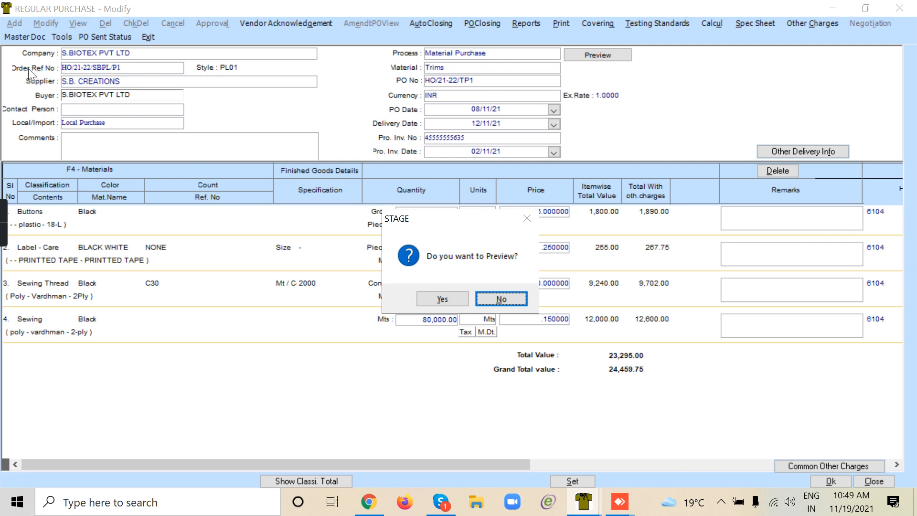
left_click(446, 300)
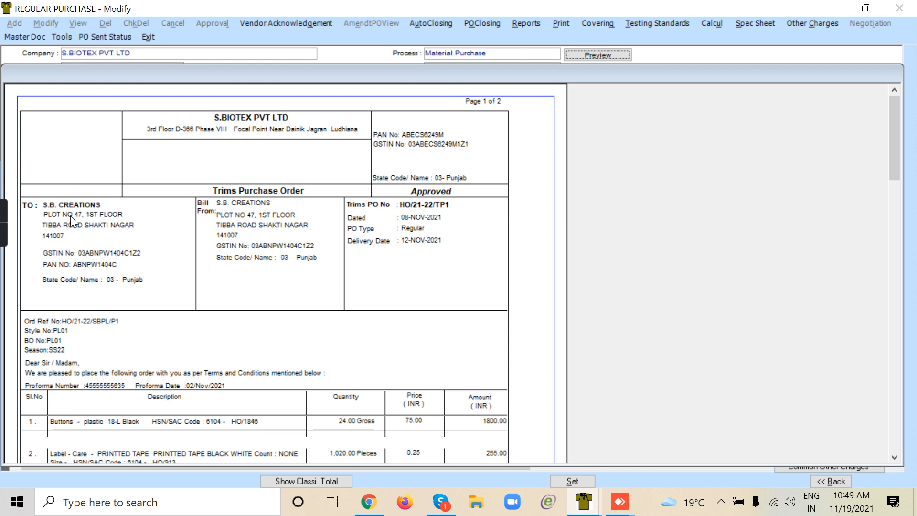
left_click_drag(893, 170, 899, 282)
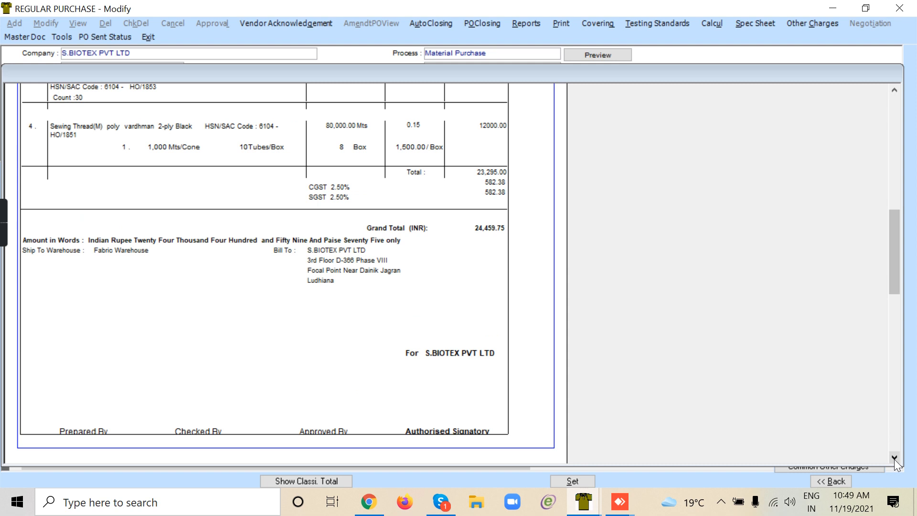
Review the previewed trims purchase order from its header to the tax totals, close the preview, and leave regular material purchases
left_click(894, 98)
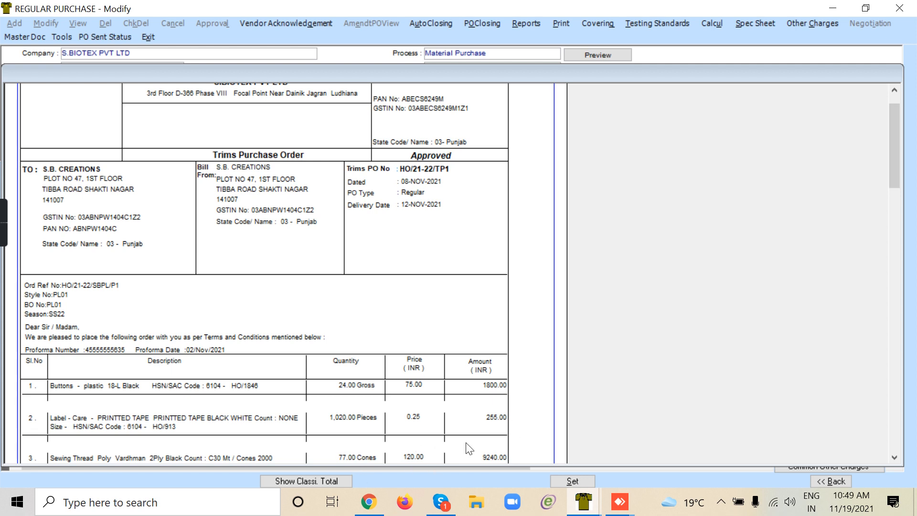
left_click(896, 457)
left_click(896, 457)
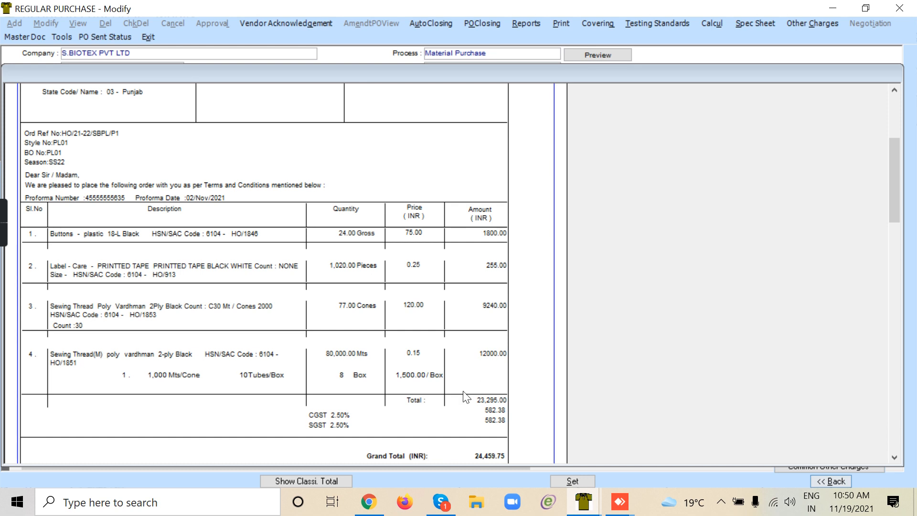
left_click(833, 481)
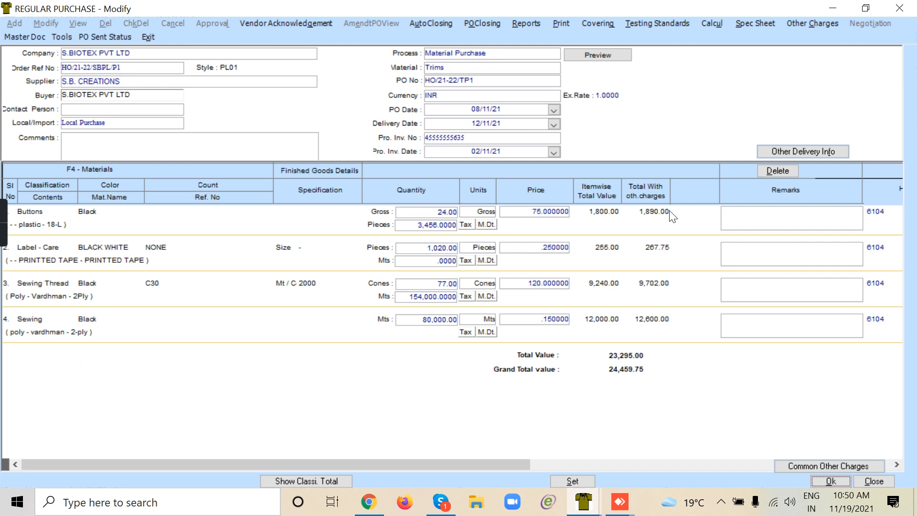
left_click(148, 37)
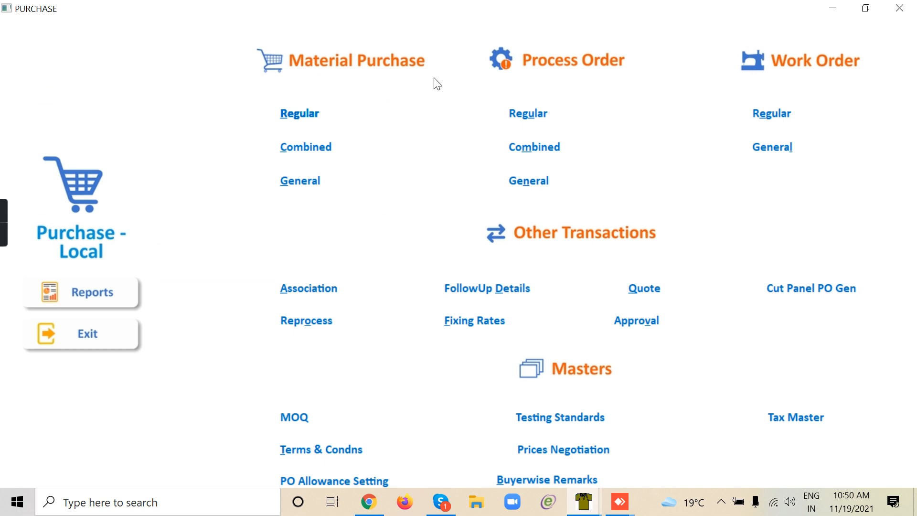
Open combined material purchases, check the order lists in modify and view modes, and return to the local purchase menu
left_click(329, 147)
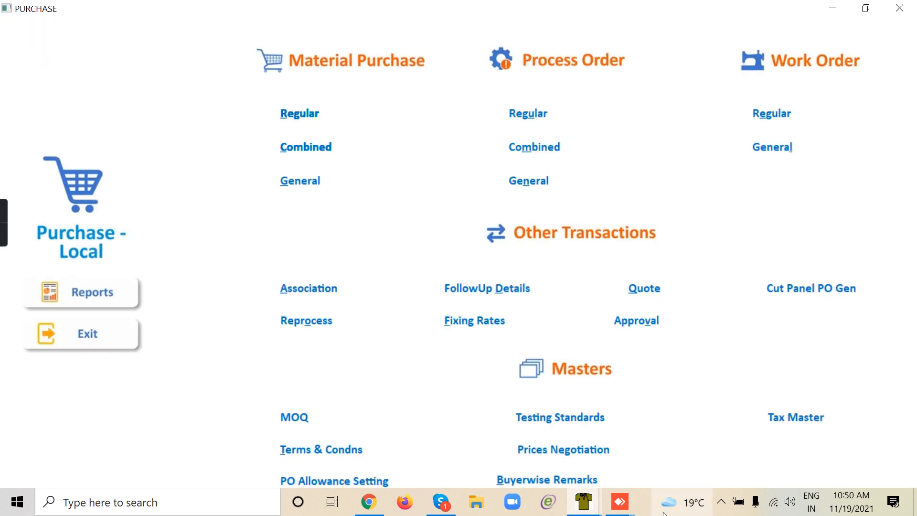
mouse_move(594, 507)
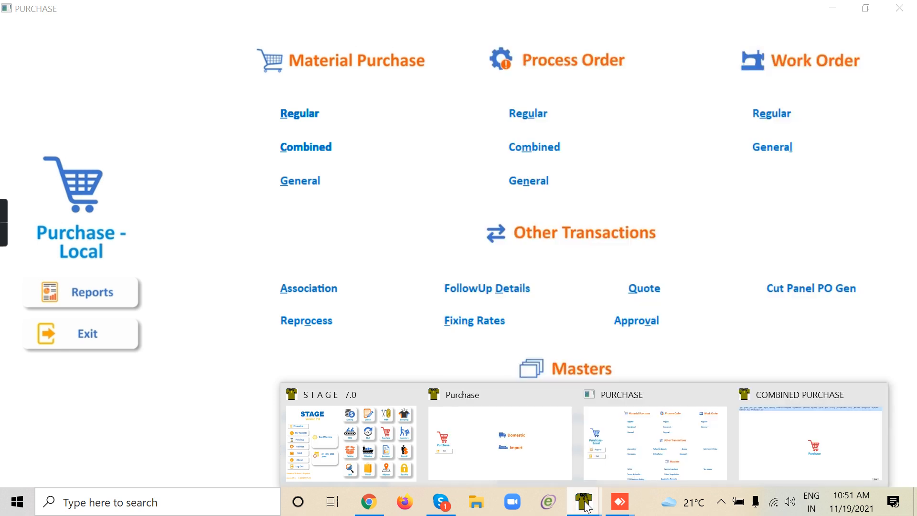
left_click(762, 463)
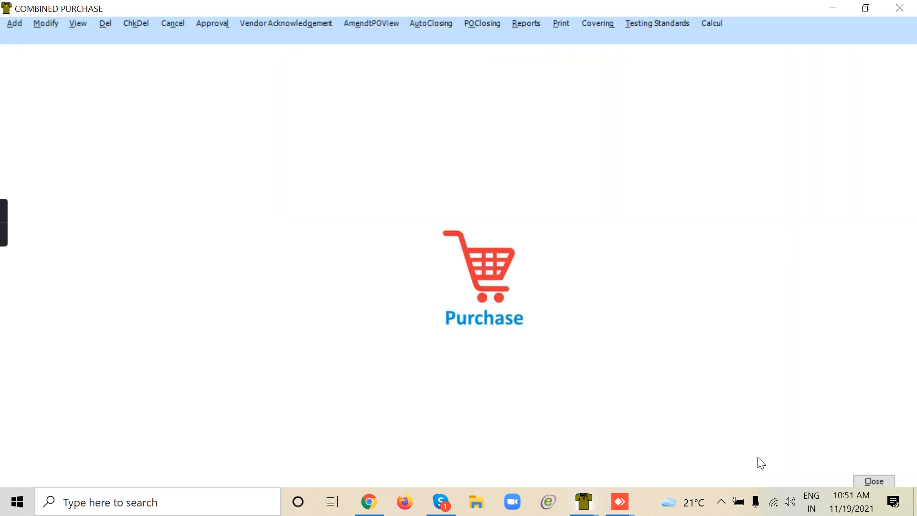
left_click(53, 25)
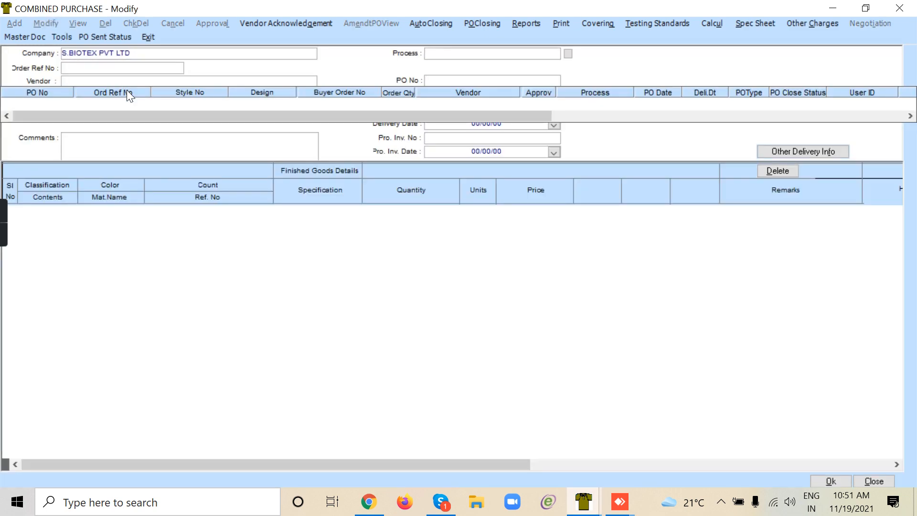
left_click(870, 483)
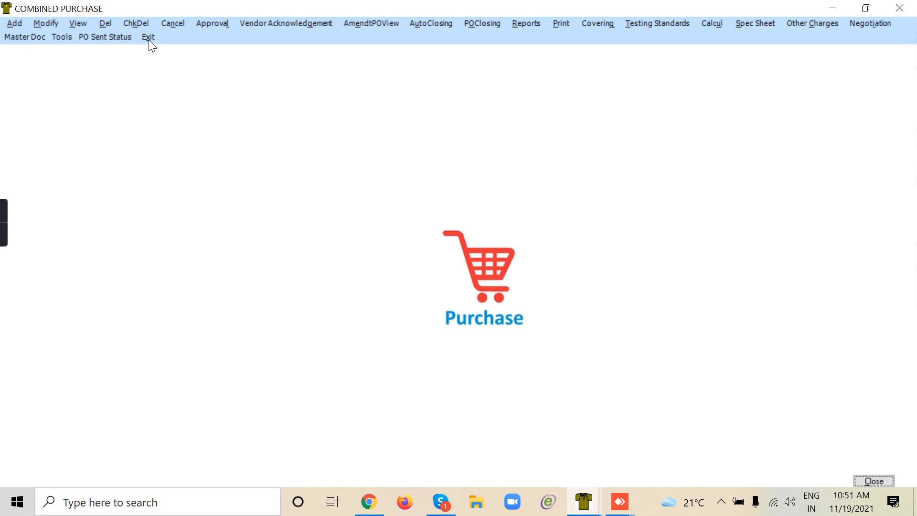
left_click(83, 24)
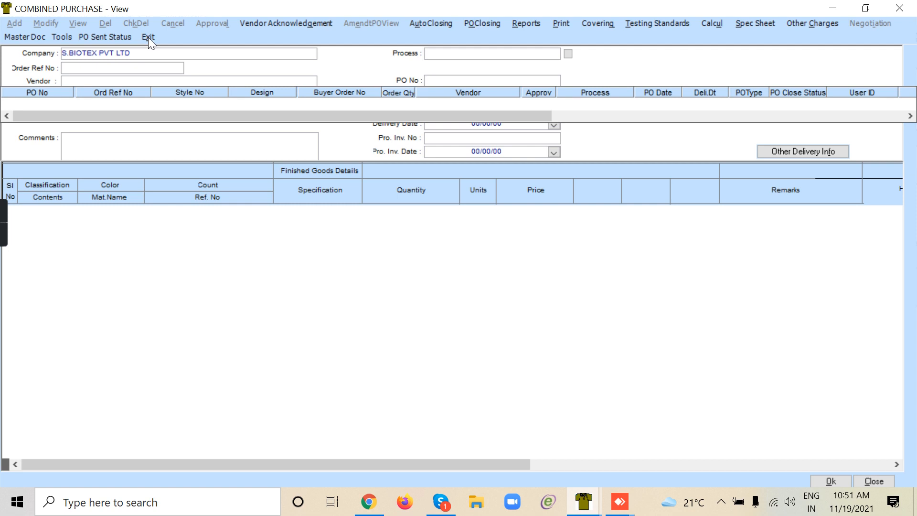
left_click(148, 37)
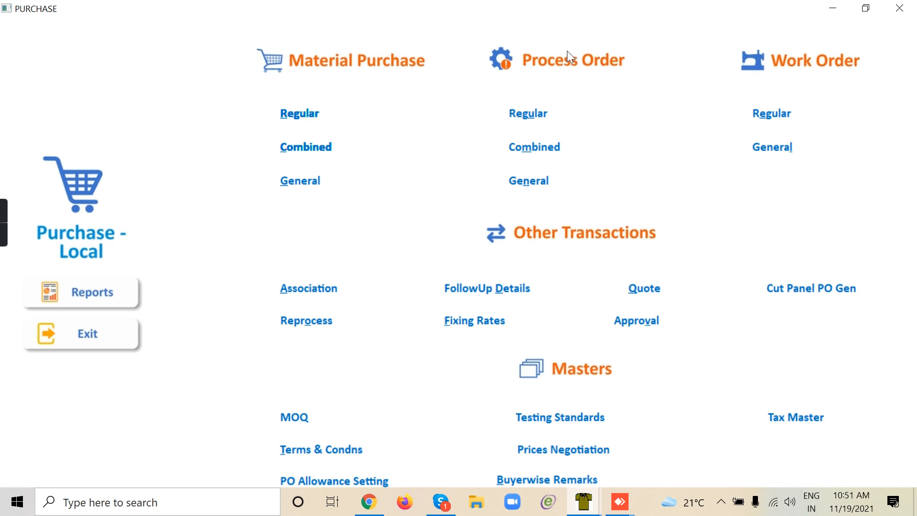
Go to regular process orders and open the SBIOTEX KNITTING fabric knitting order for style SBTS11 in modify mode
left_click(529, 113)
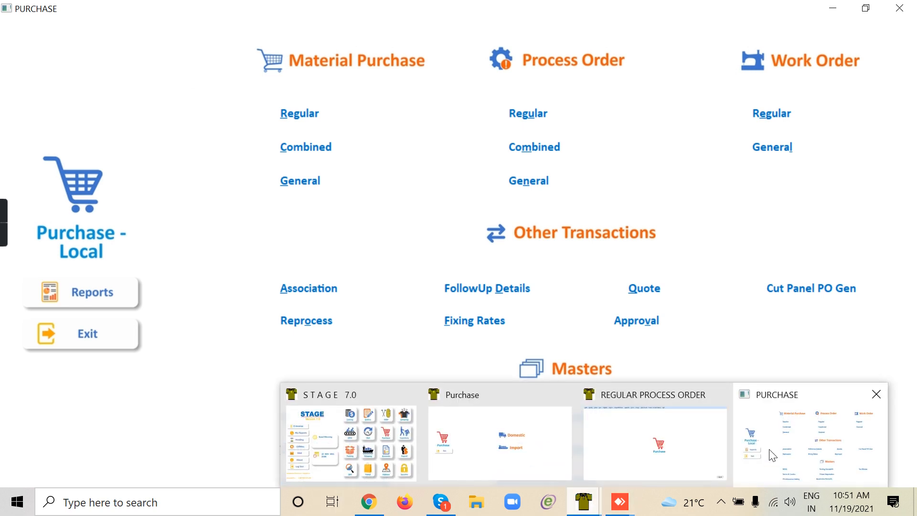
left_click(709, 452)
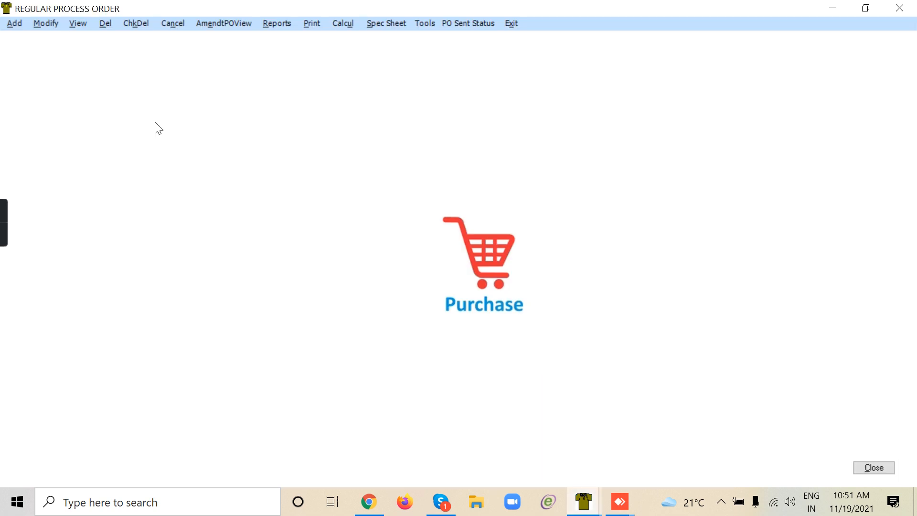
left_click(50, 23)
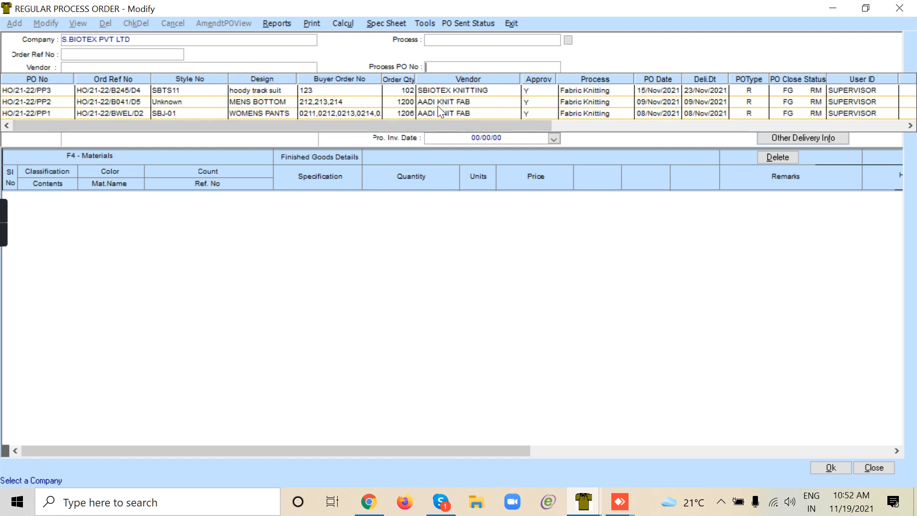
double_click(478, 89)
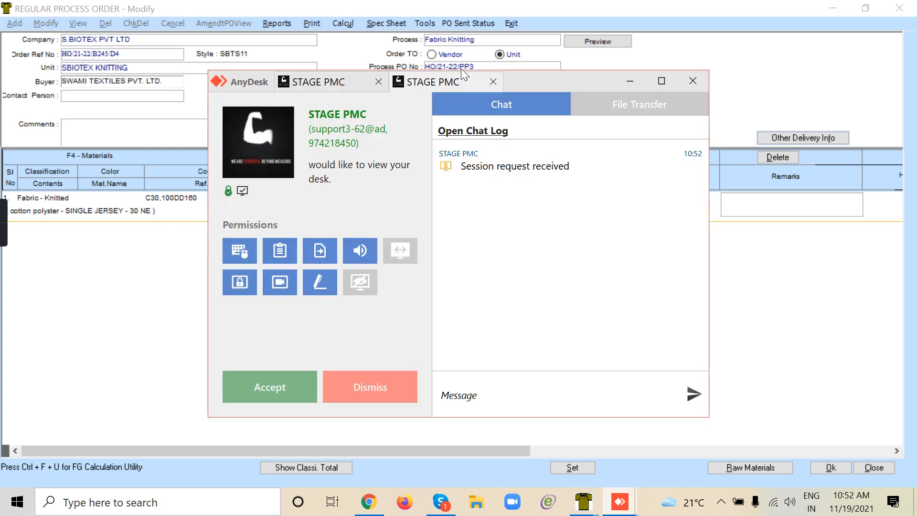
Accept the incoming AnyDesk support session, call the support contact in Skype, and minimize both windows
left_click(251, 382)
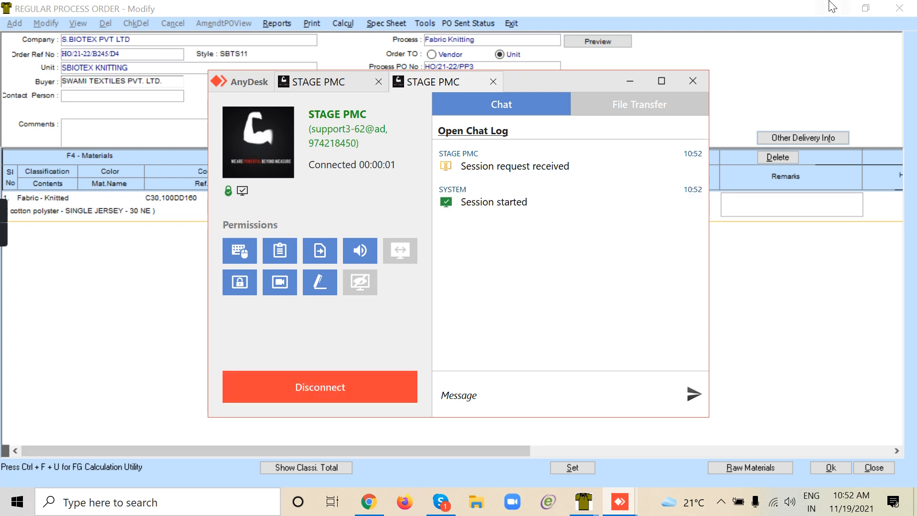
left_click(625, 85)
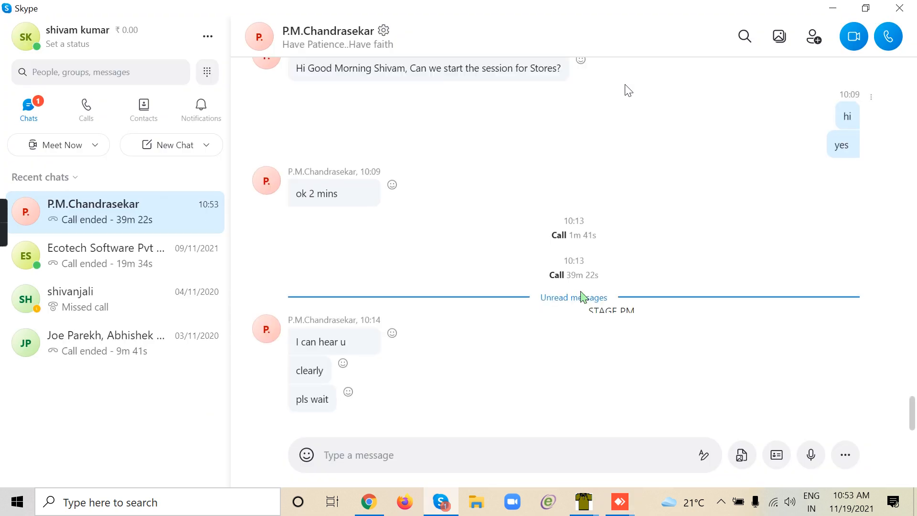
left_click(888, 37)
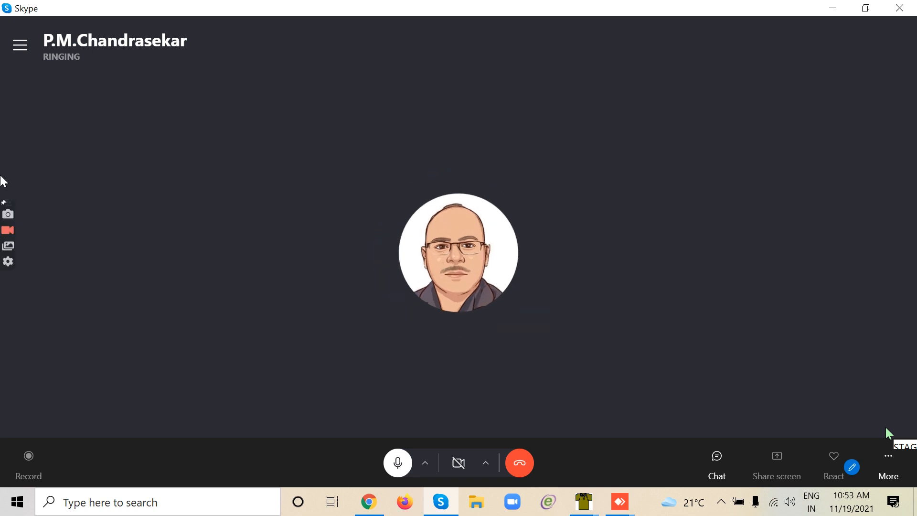
mouse_move(3, 210)
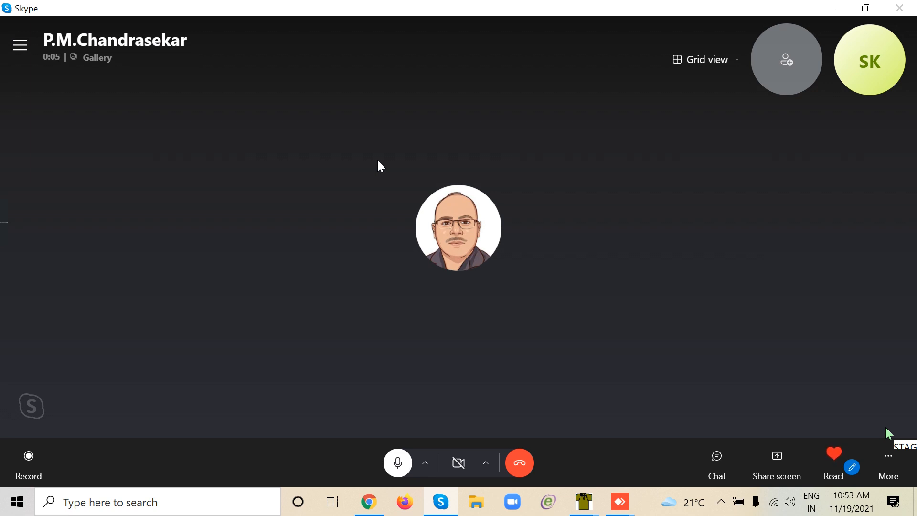
left_click(834, 10)
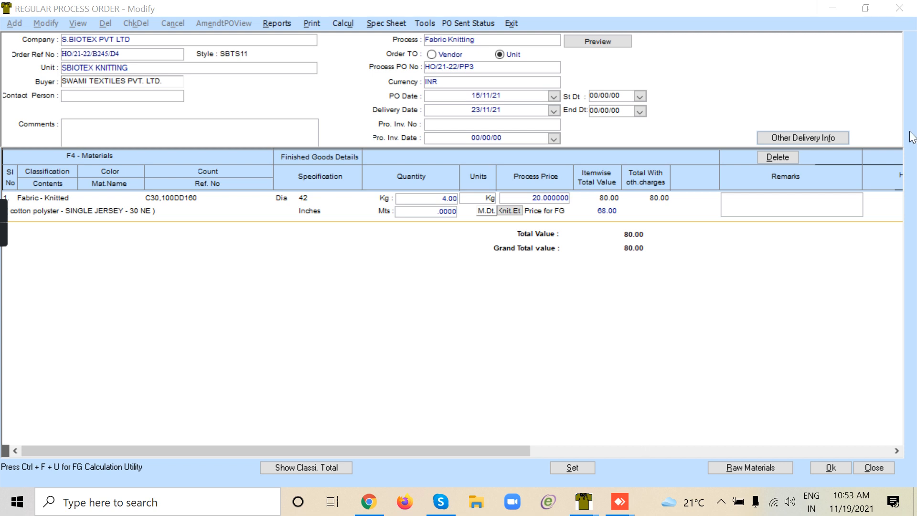
Minimize the process order and purchase windows to reveal the STAGE main menu, and bring the process order back
left_click(835, 9)
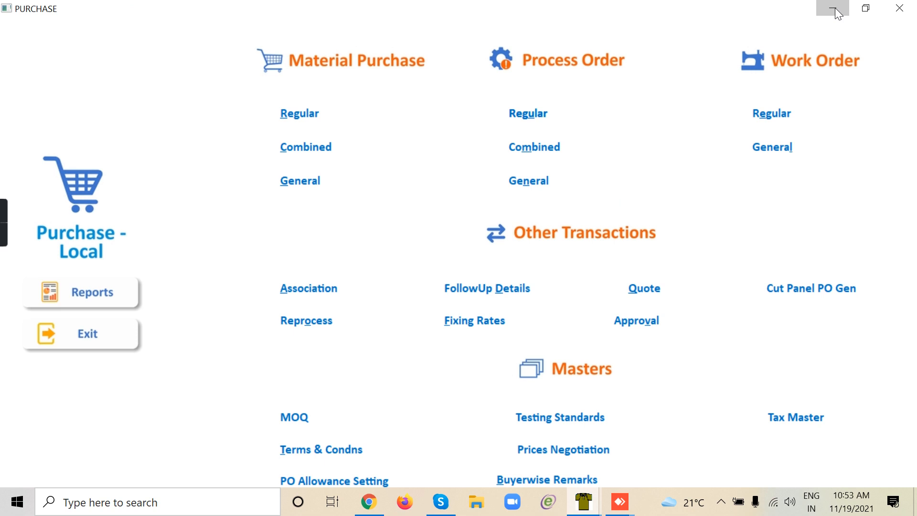
left_click(835, 9)
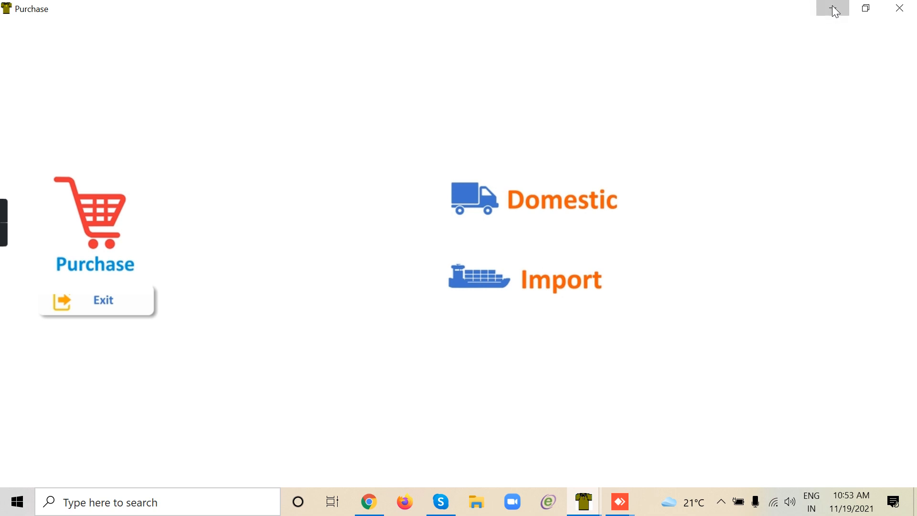
left_click(833, 8)
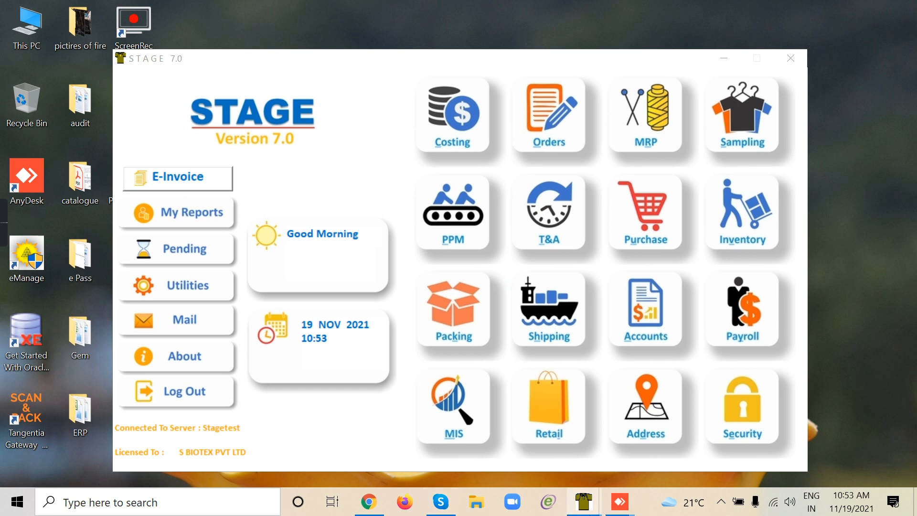
mouse_move(583, 502)
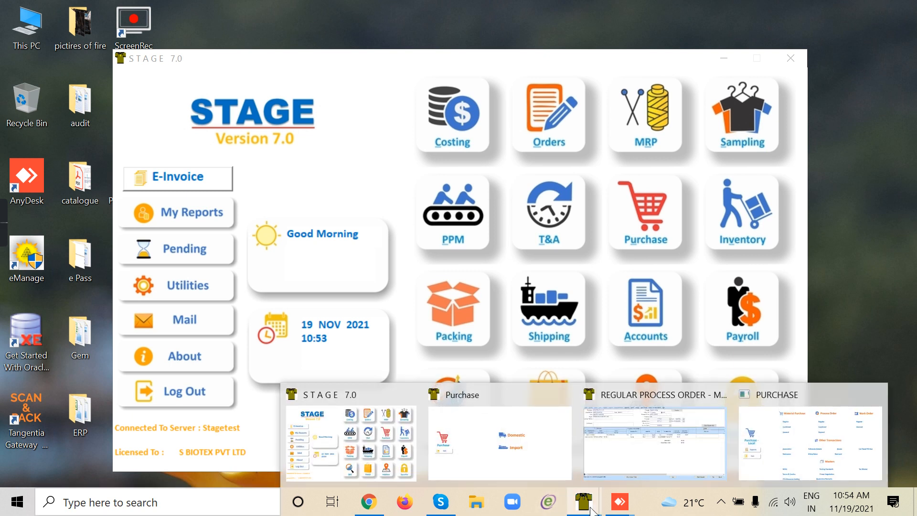
mouse_move(767, 440)
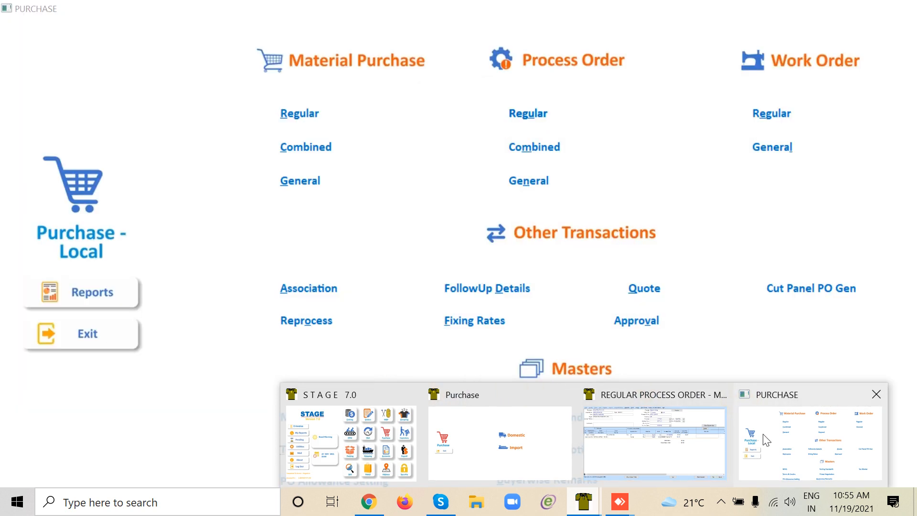
left_click(701, 435)
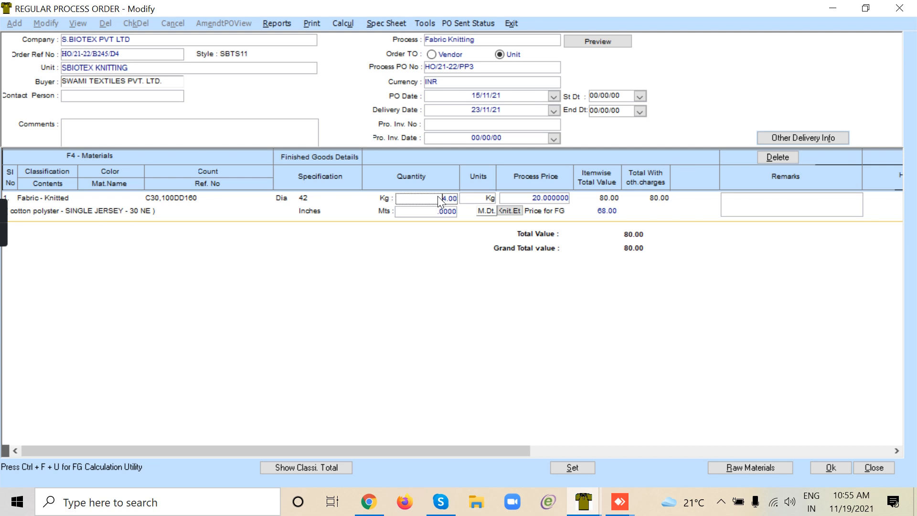
Look through the knitting order's Bill of Materials, close it, and check the yarn raw materials before returning to the finished goods
key("F4")
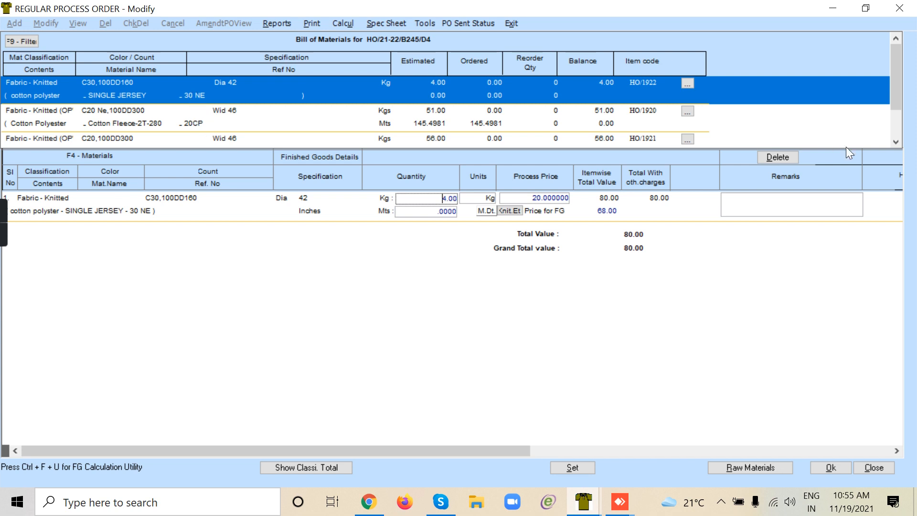
left_click(896, 140)
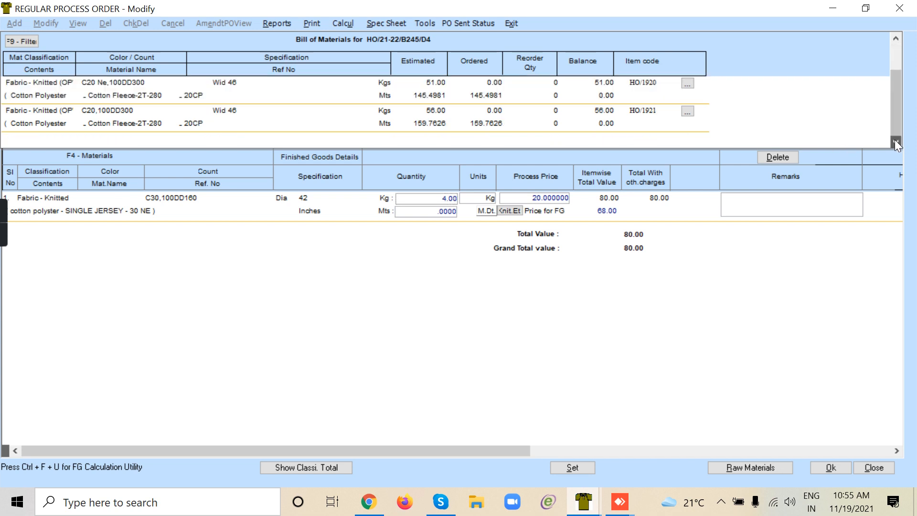
left_click(893, 48)
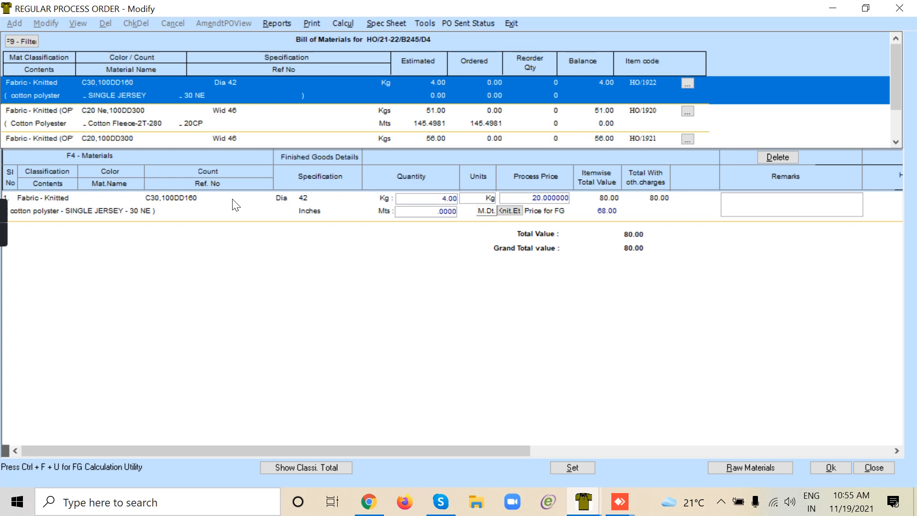
left_click(435, 197)
key("Escape")
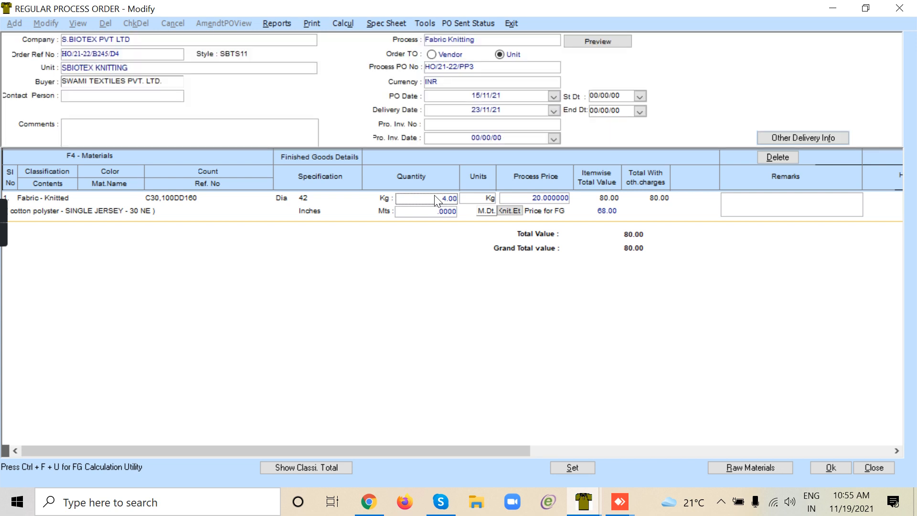
left_click(729, 466)
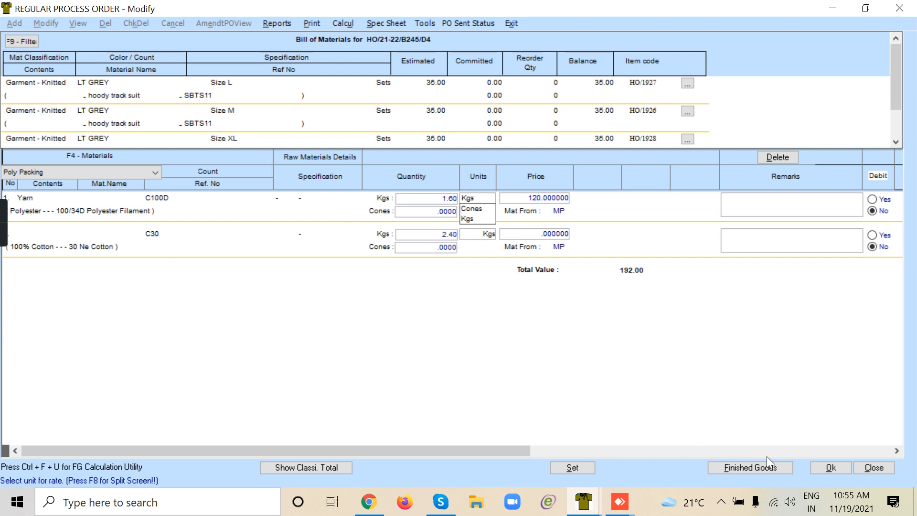
left_click(776, 469)
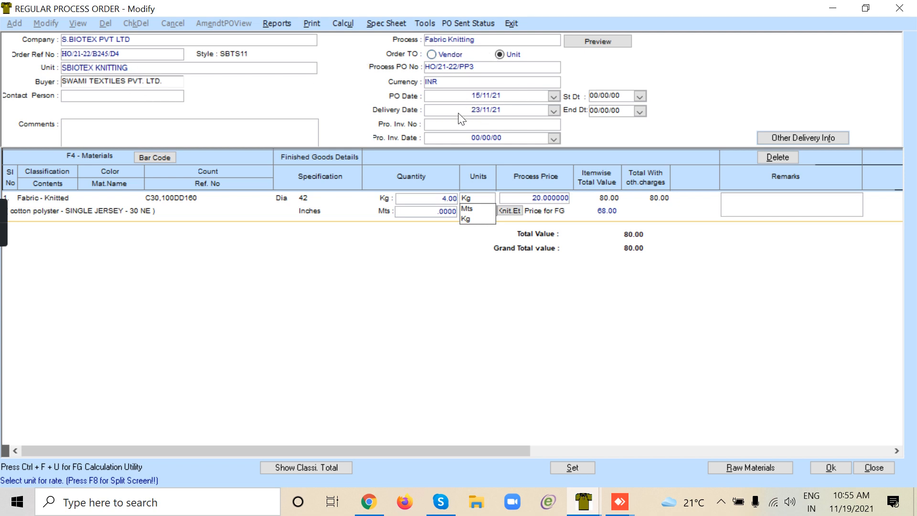
Check the knitted fabric's process price without changing it and preview the Fabric Knitting Order for SBIOTEX KNITTING
left_click(541, 199)
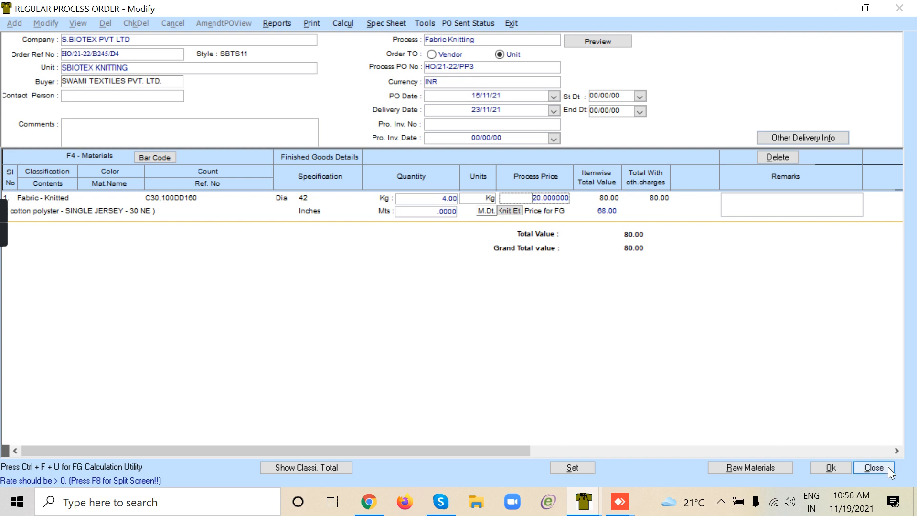
left_click(598, 42)
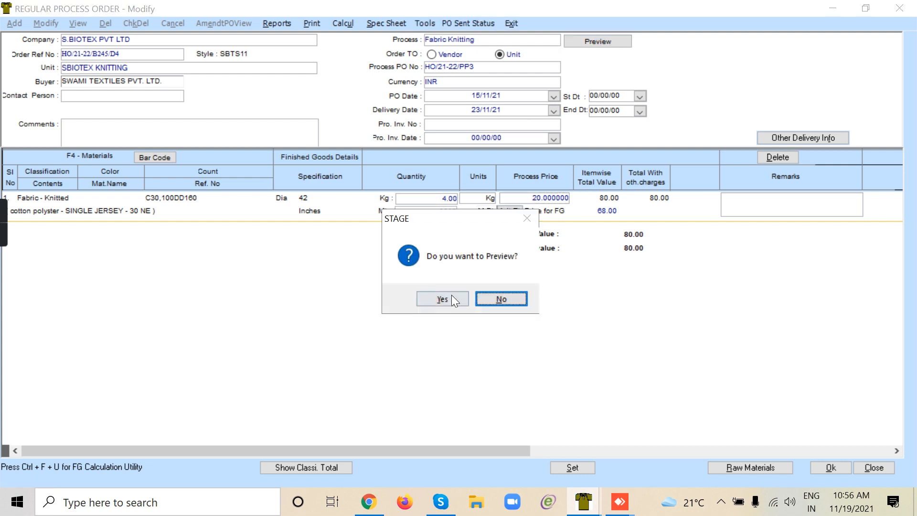
left_click(451, 299)
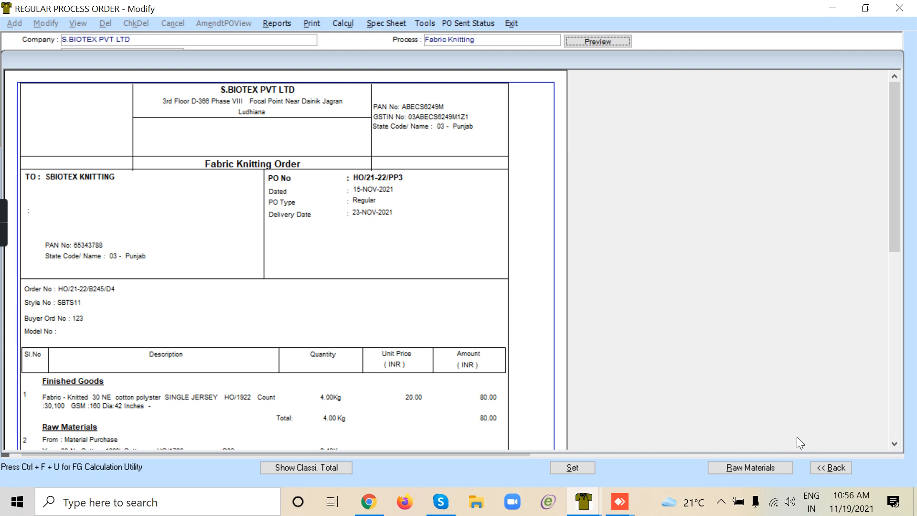
Read through the Fabric Knitting Order preview, from the order header and yarn raw materials to the shipping, billing and signature sections
left_click(897, 443)
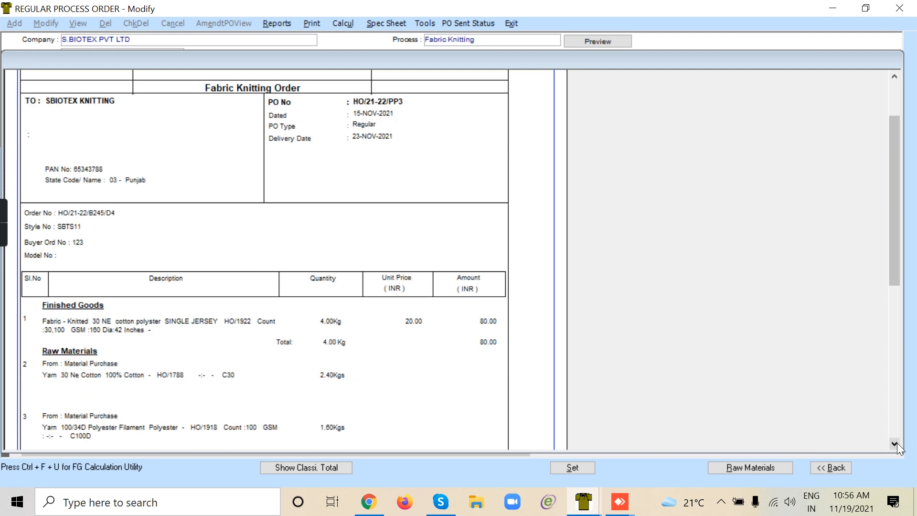
left_click(894, 444)
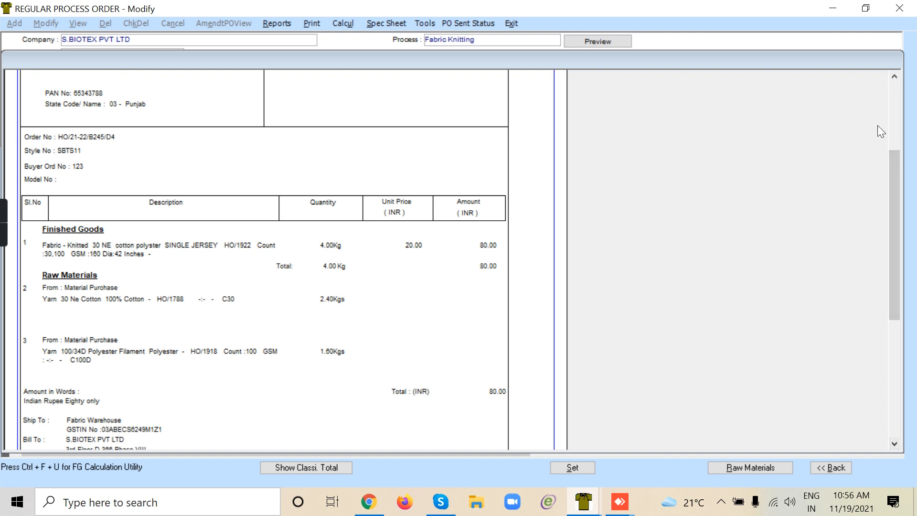
left_click(893, 96)
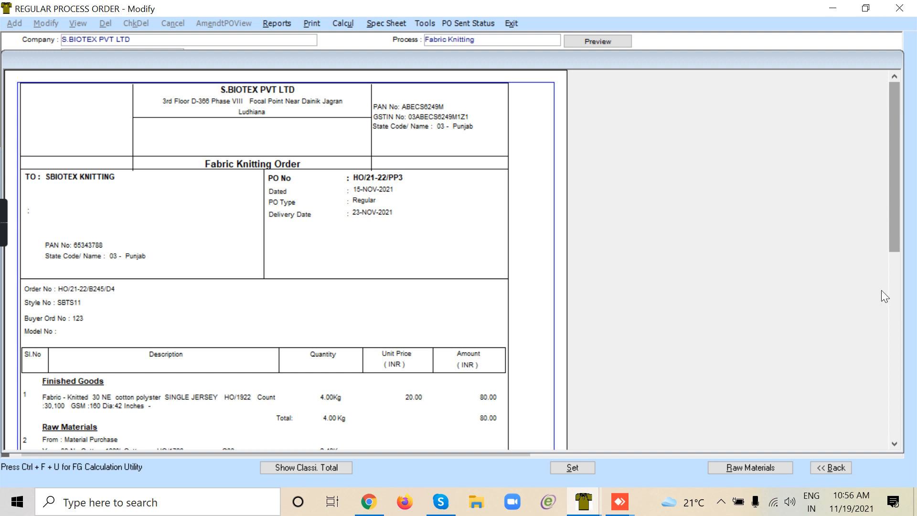
left_click(895, 428)
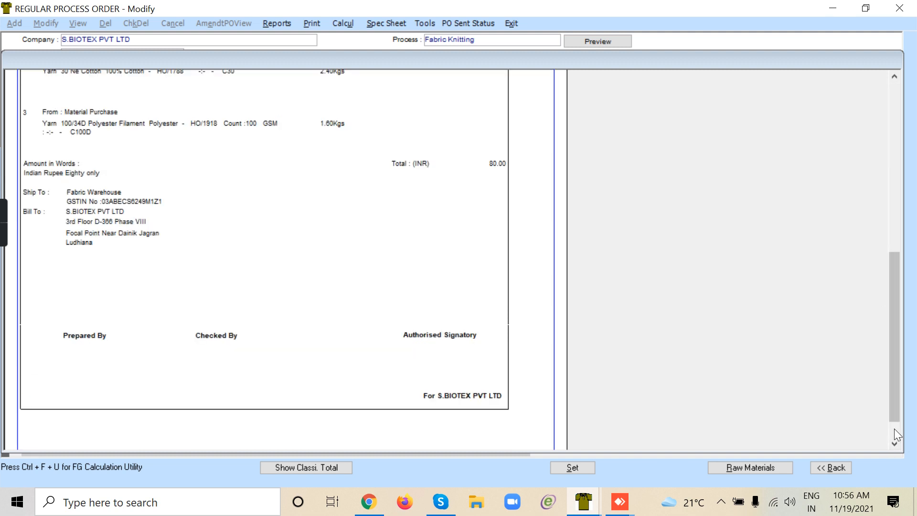
left_click(894, 76)
left_click(895, 76)
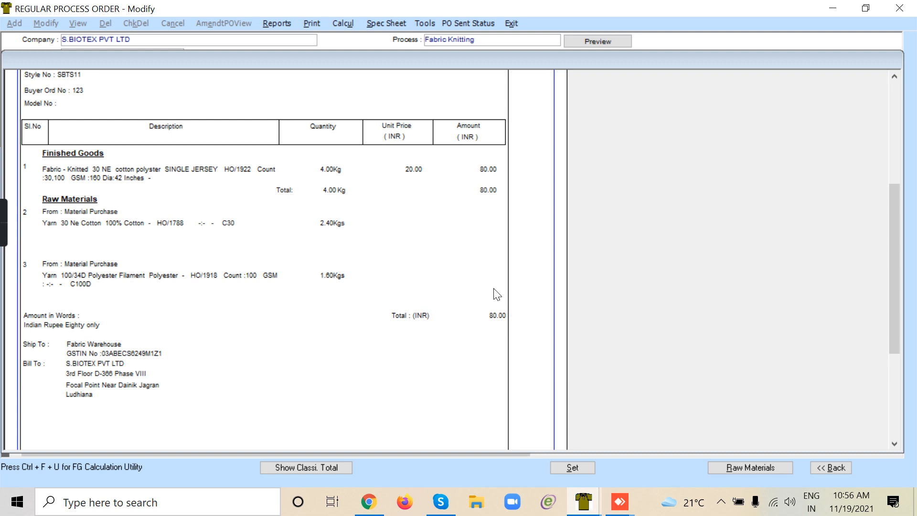
Close the preview, close the knitting order without saving its changes, and exit the Regular Process Order screen
left_click(821, 472)
left_click(863, 471)
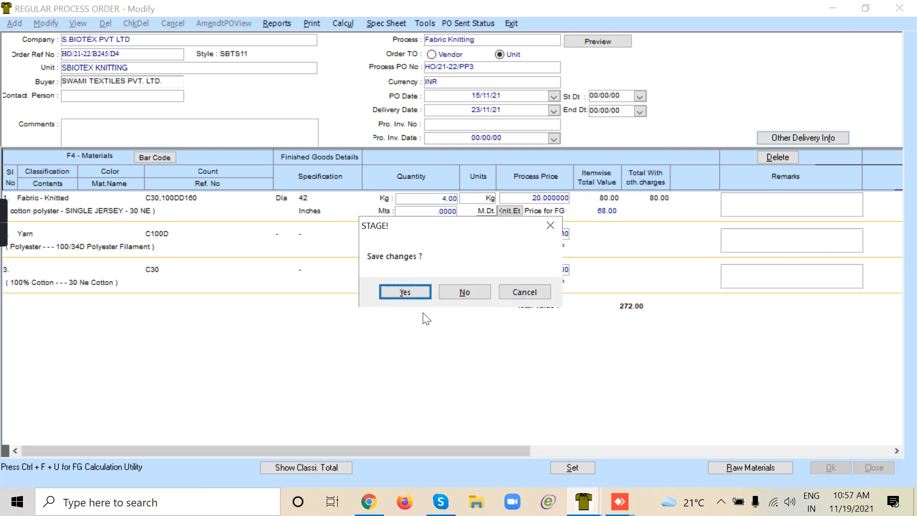
left_click(465, 293)
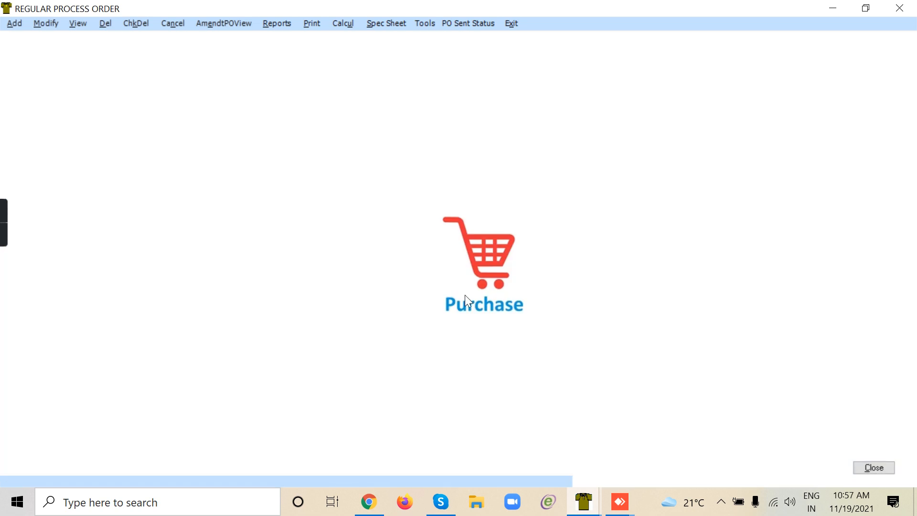
left_click(511, 23)
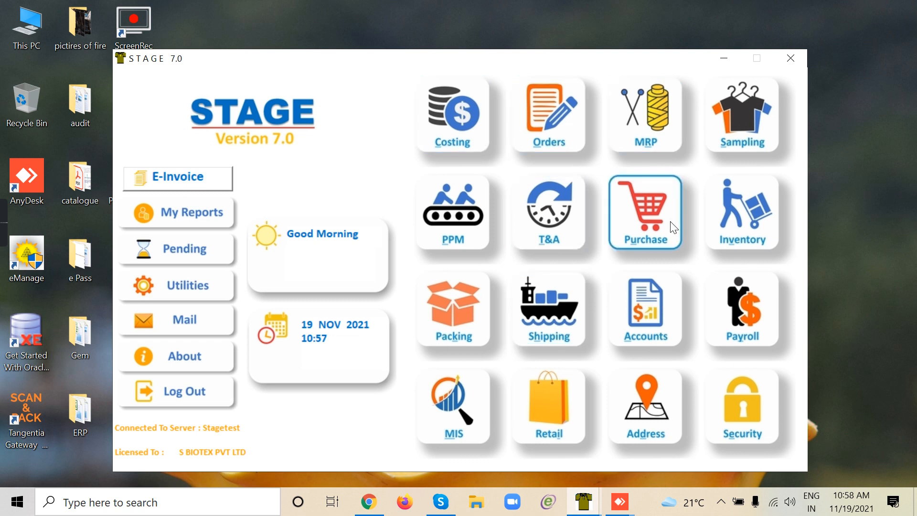
Open the Inventory module from the STAGE main menu and clear away the command prompt window covering it
left_click(738, 225)
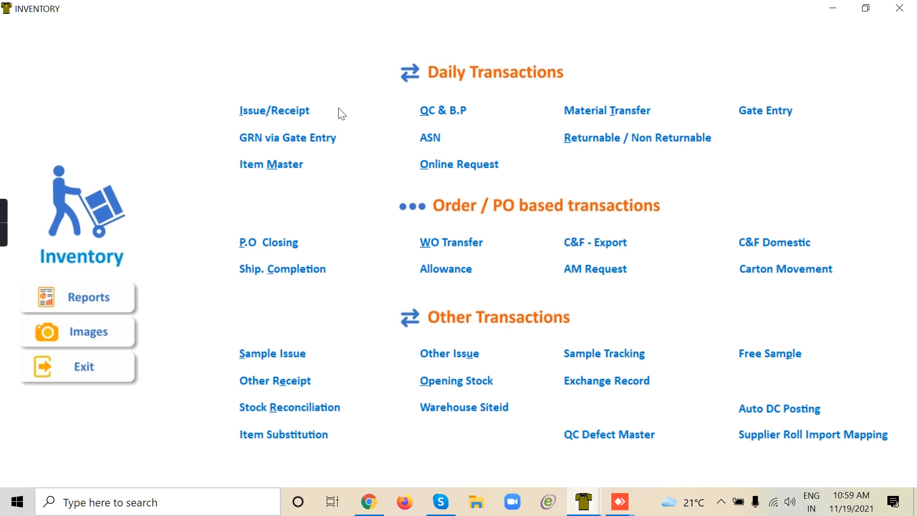
left_click(427, 109)
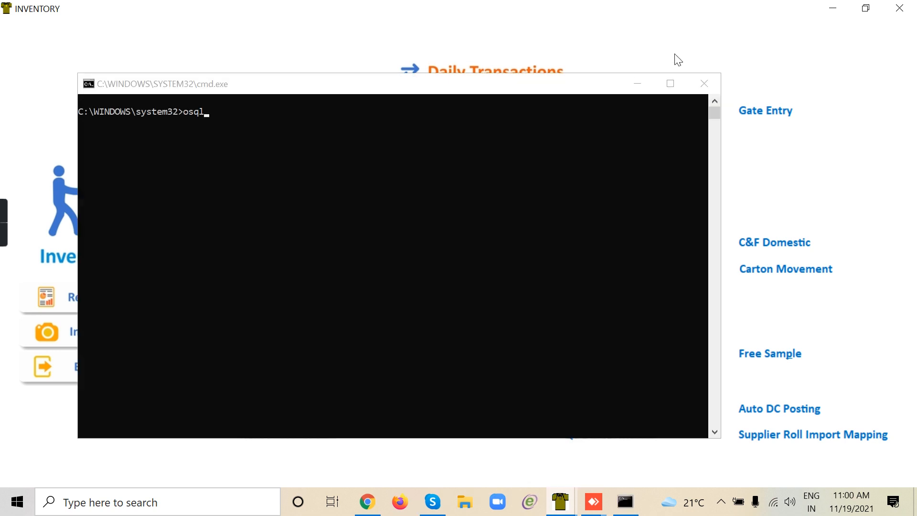
left_click(637, 88)
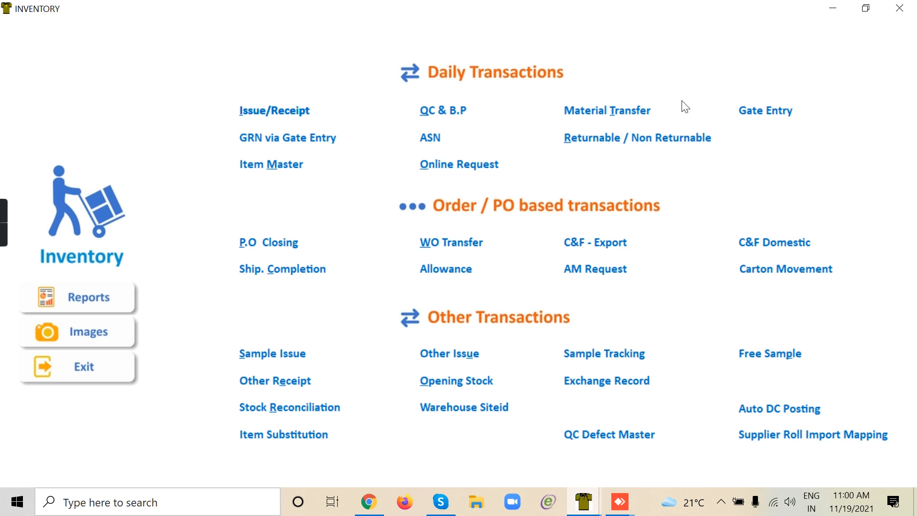
Open the Item Master for modification and filter the materials by the Yarn classification
left_click(238, 141)
left_click(295, 167)
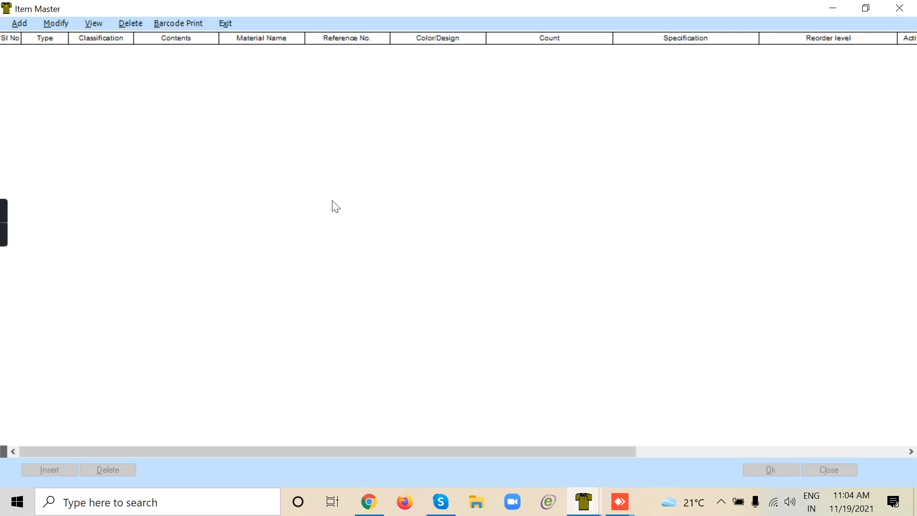
left_click(59, 23)
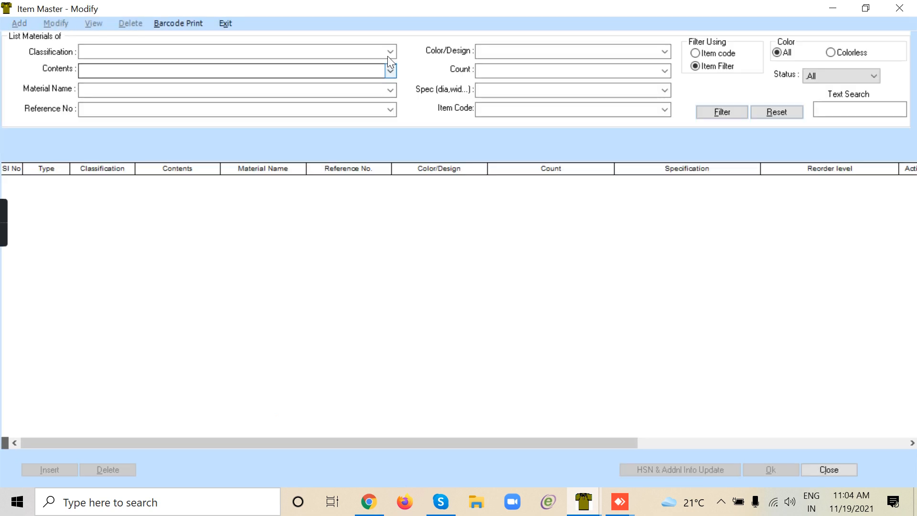
left_click(391, 49)
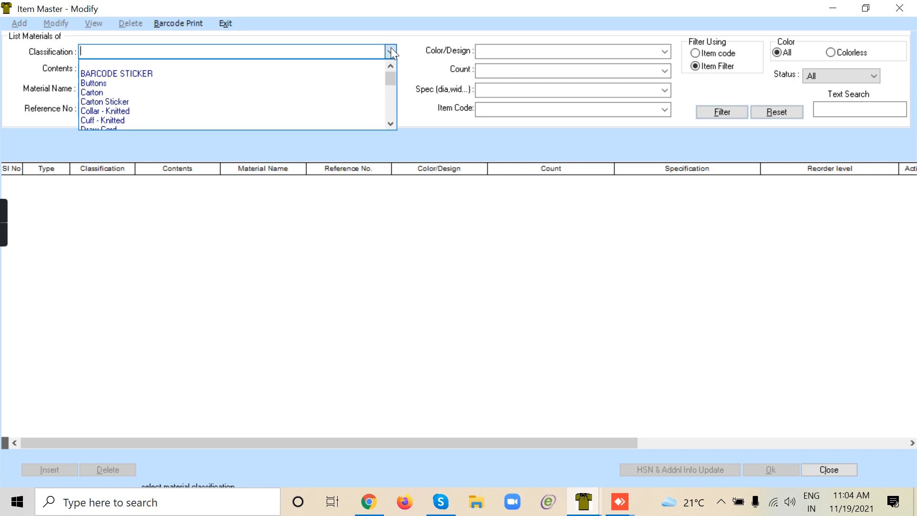
type("y")
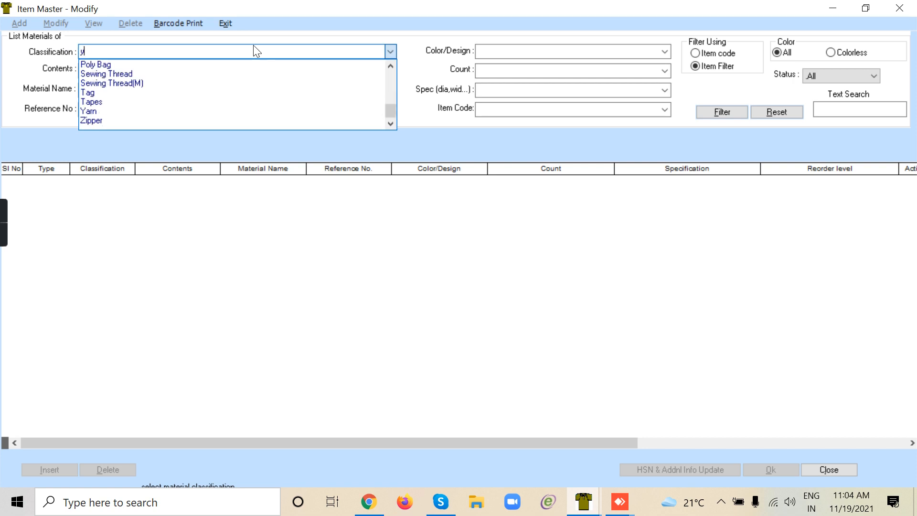
left_click(95, 113)
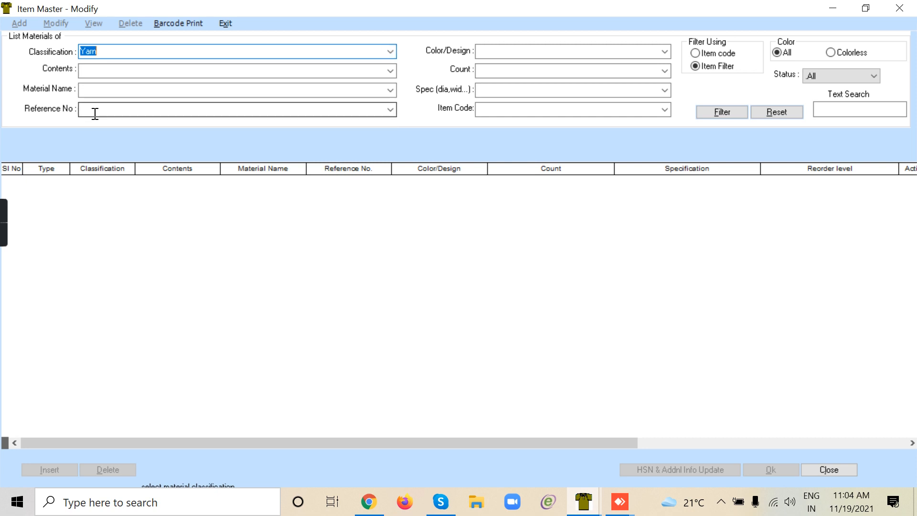
left_click(726, 113)
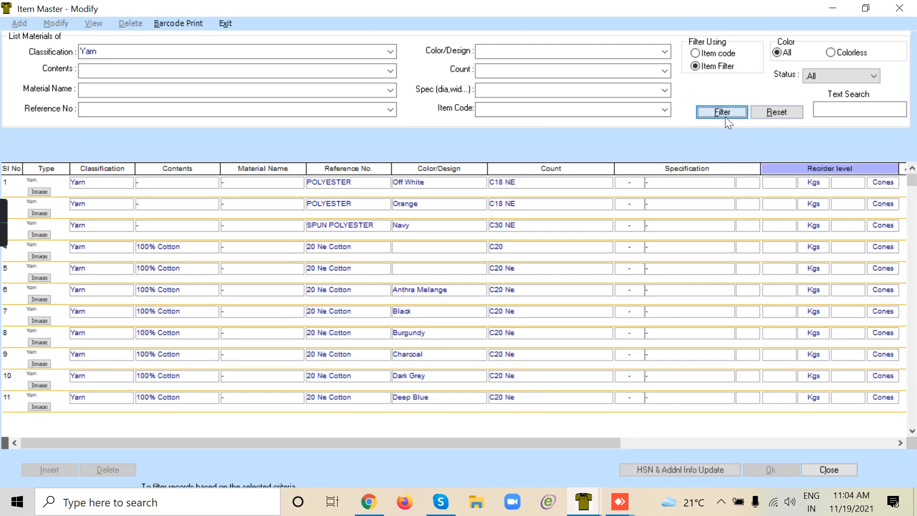
left_click(336, 227)
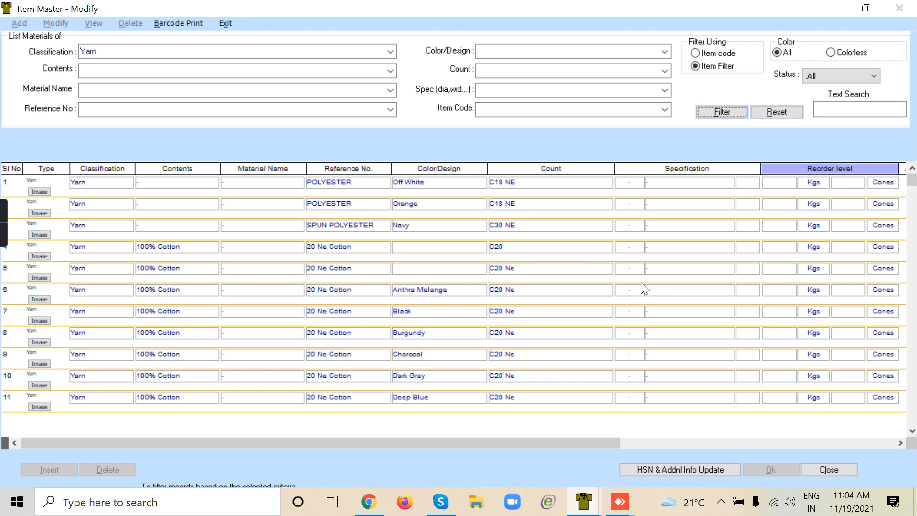
Browse the full list of material classifications, from Barcode Sticker to Zipper, and select Yarn again
left_click(391, 55)
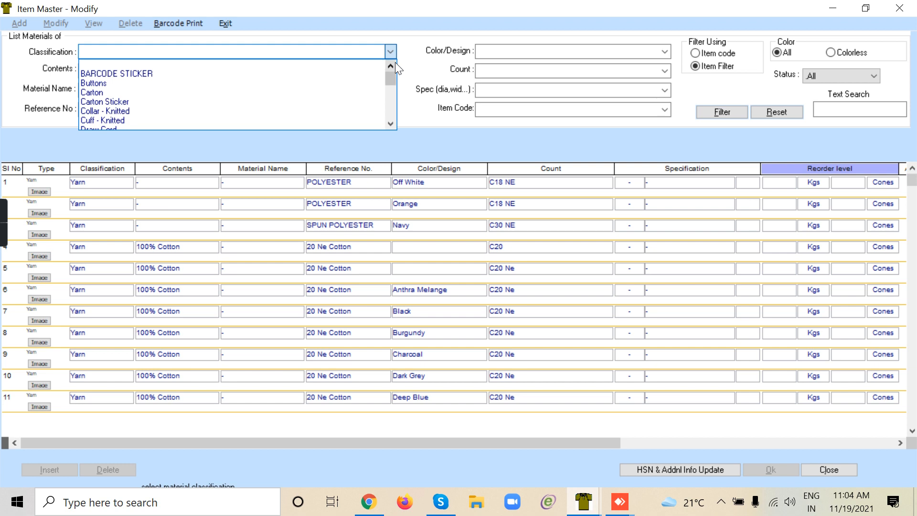
left_click(391, 123)
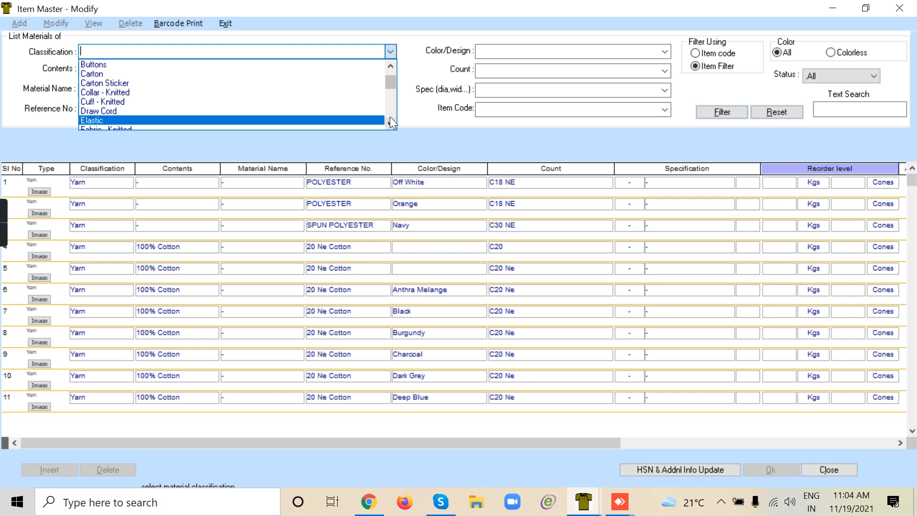
scroll(390, 121, "down", 5)
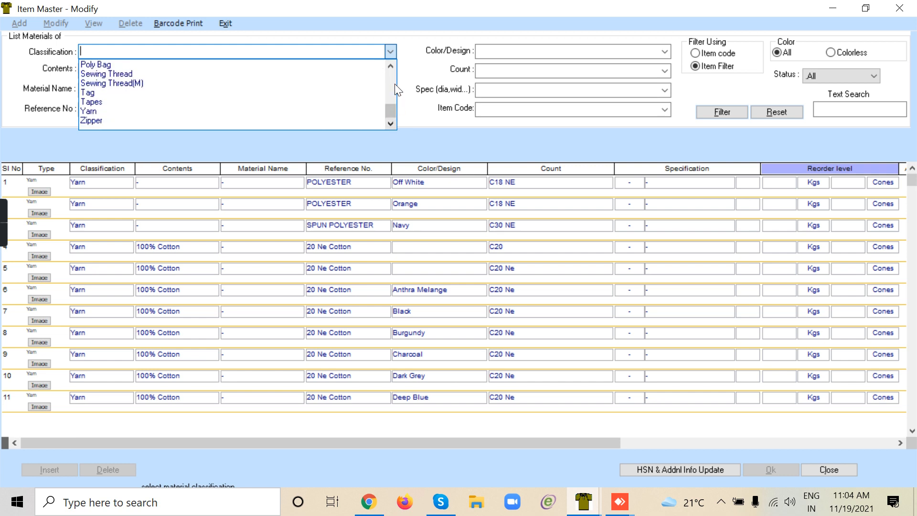
left_click(393, 67)
left_click(392, 67)
left_click(394, 67)
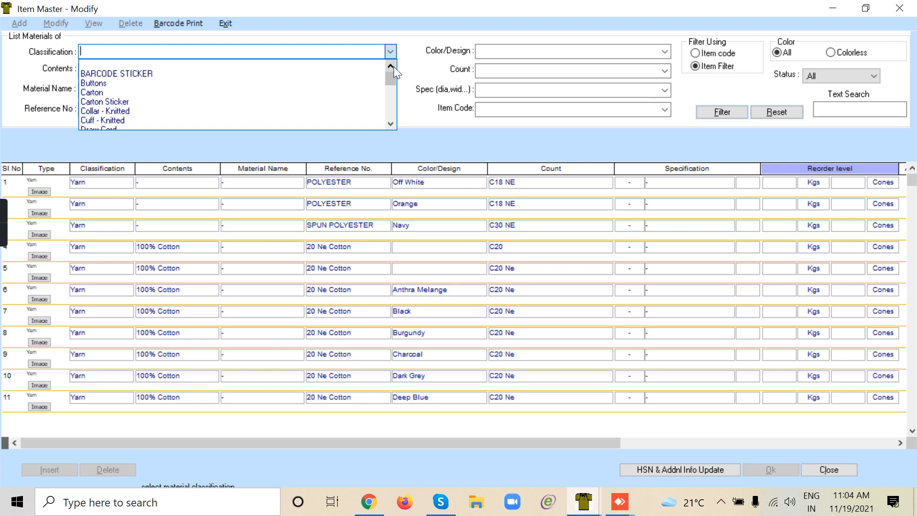
left_click(416, 53)
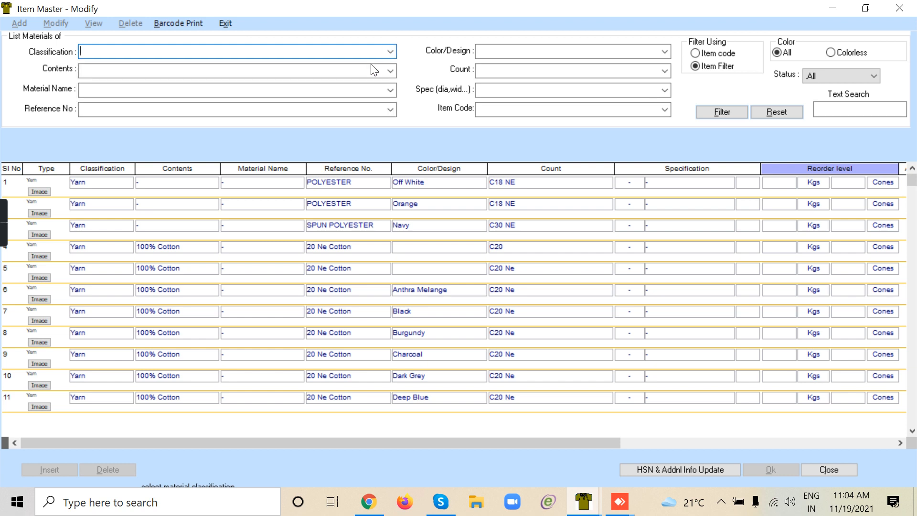
left_click(390, 51)
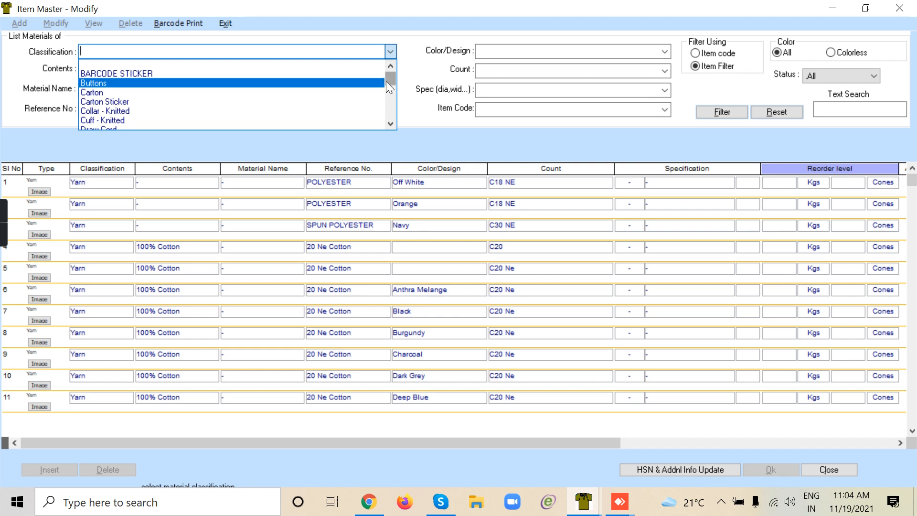
left_click_drag(390, 80, 394, 131)
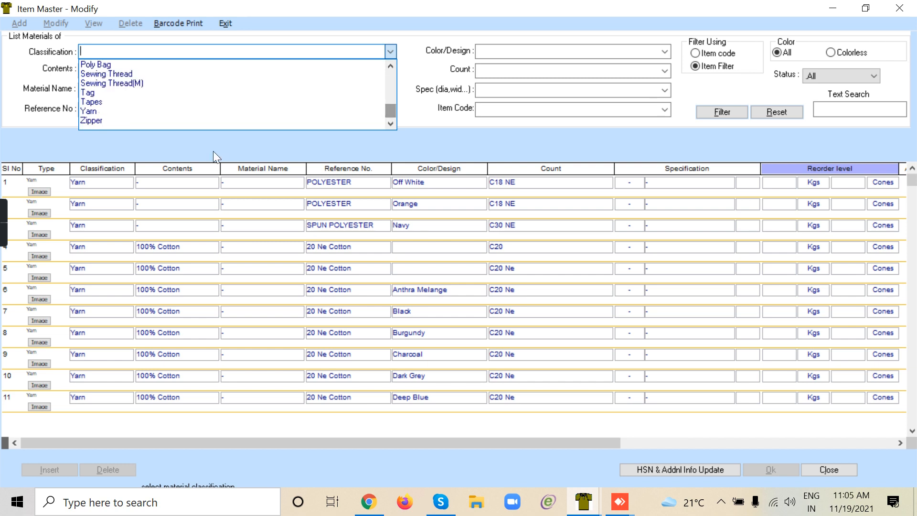
left_click(172, 111)
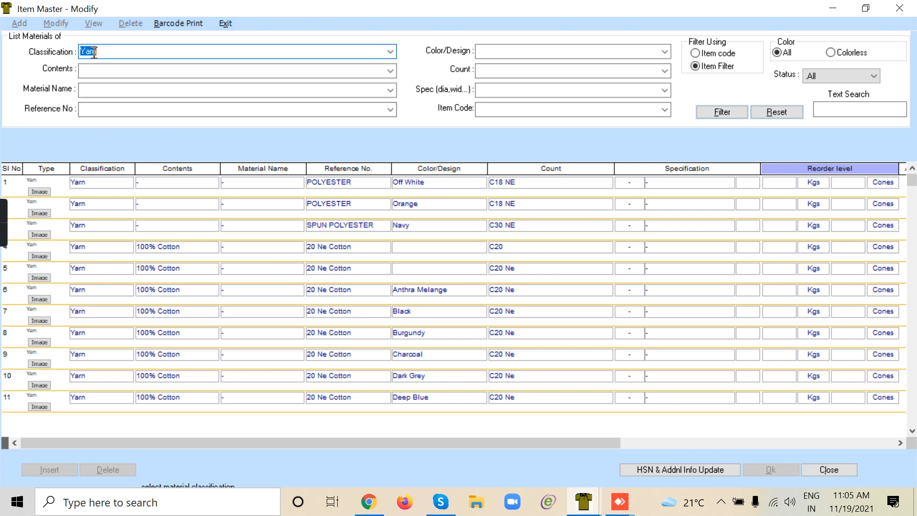
Examine the yarn items' reorder level, active status, HSN/SAC, item code and additional information columns
left_click(112, 52)
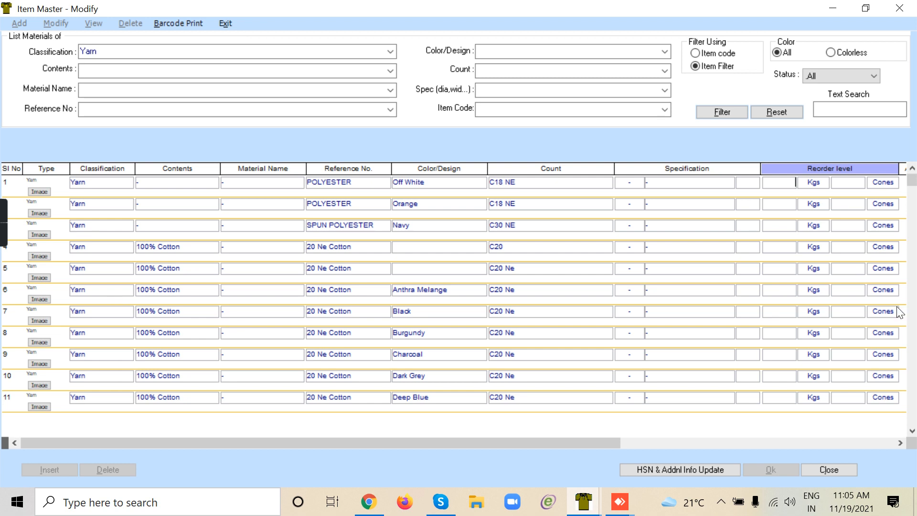
left_click(912, 430)
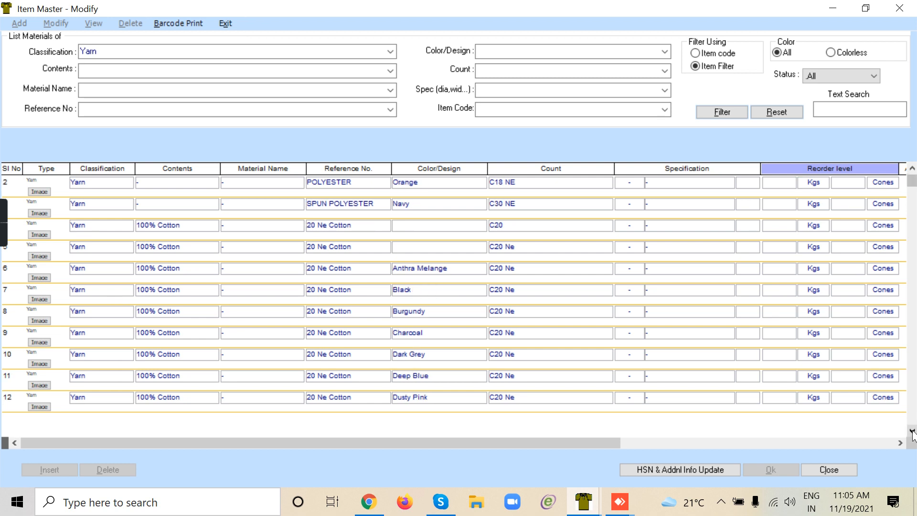
left_click(888, 444)
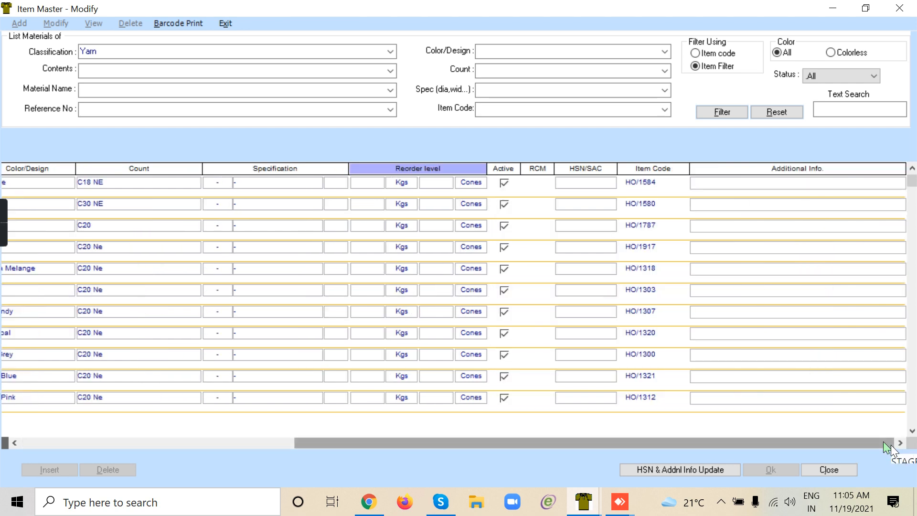
left_click(655, 185)
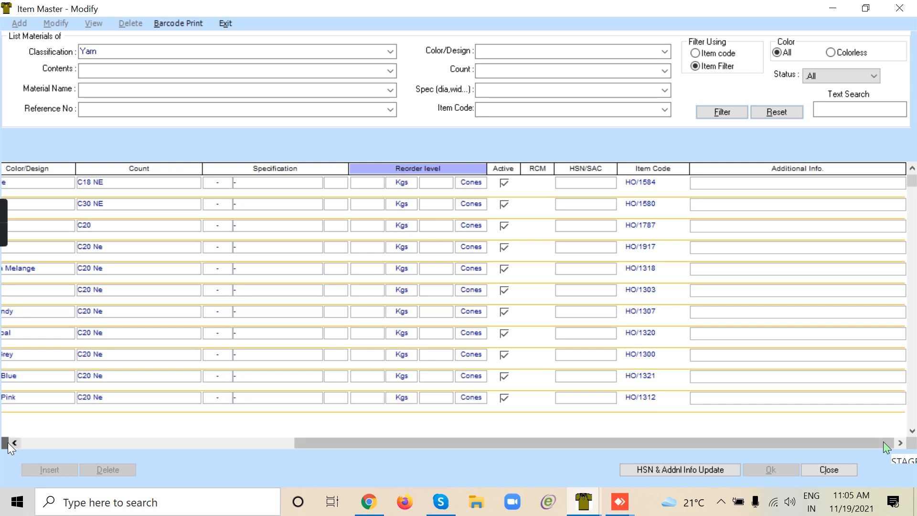
Split the yarn grid so type, classification and contents stay beside the reorder level, HSN/SAC and item code columns
left_click_drag(5, 443, 201, 446)
left_click_drag(201, 446, 203, 446)
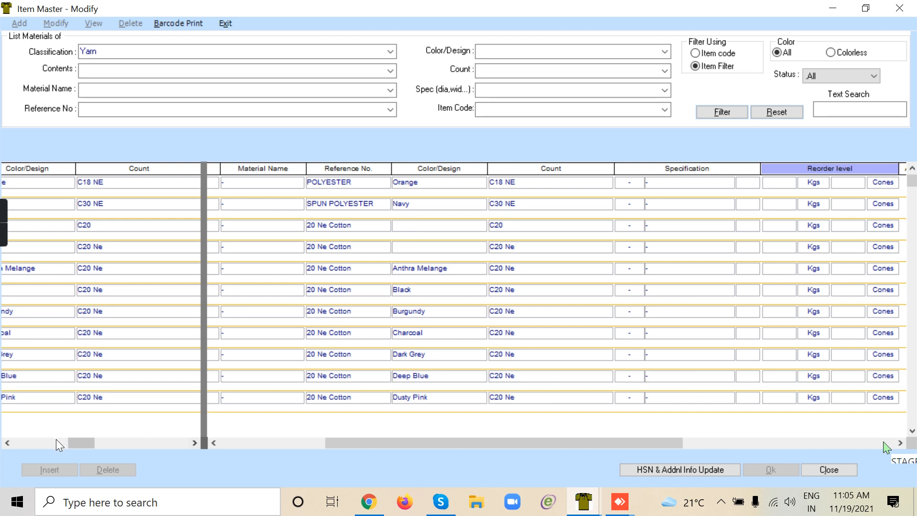
left_click(36, 443)
left_click(18, 442)
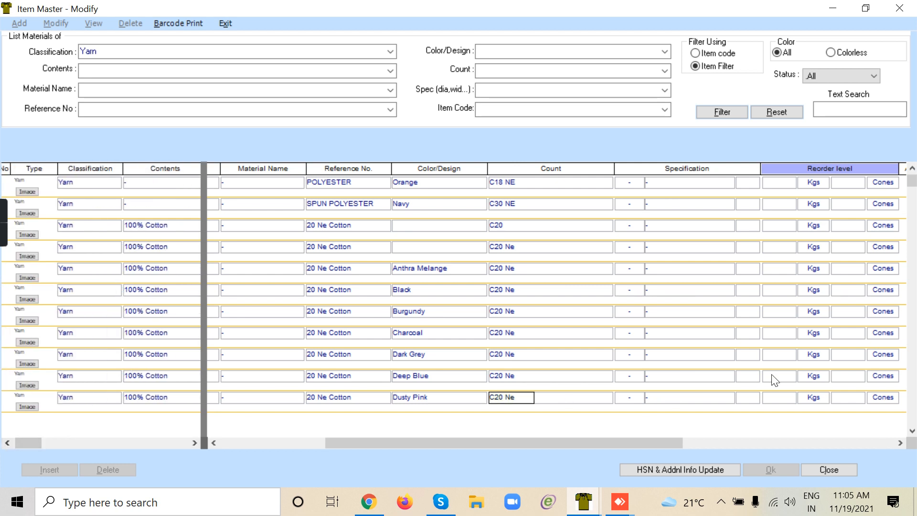
left_click(900, 442)
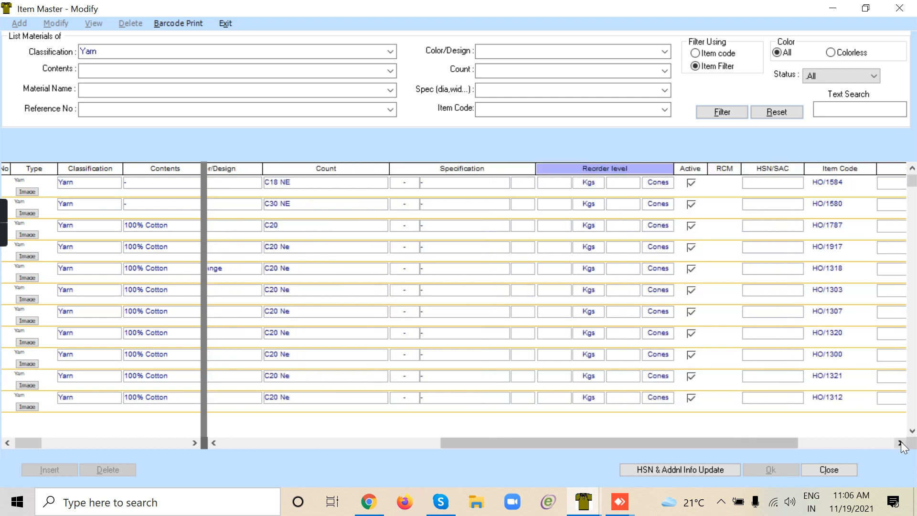
left_click(901, 443)
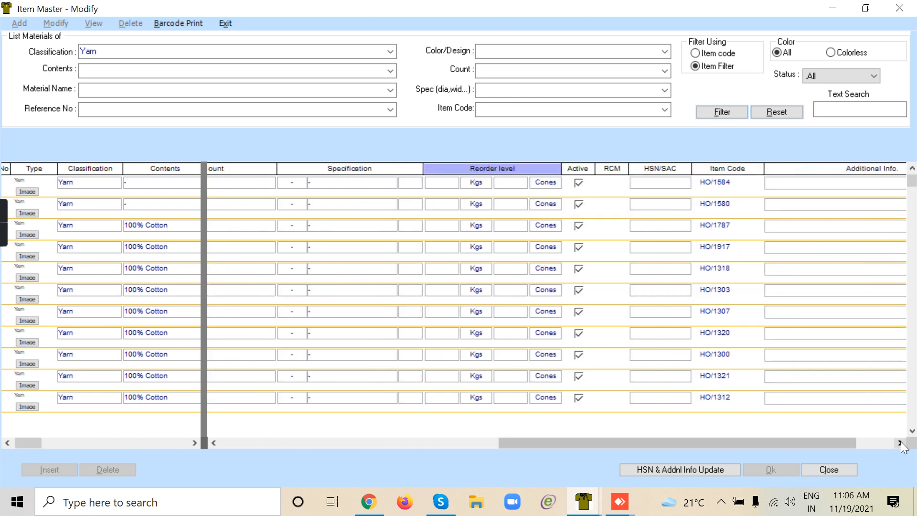
Open the HSN/SAC entry of the orange polyester yarn HO/1584 and remove the split from the item grid
left_click(649, 185)
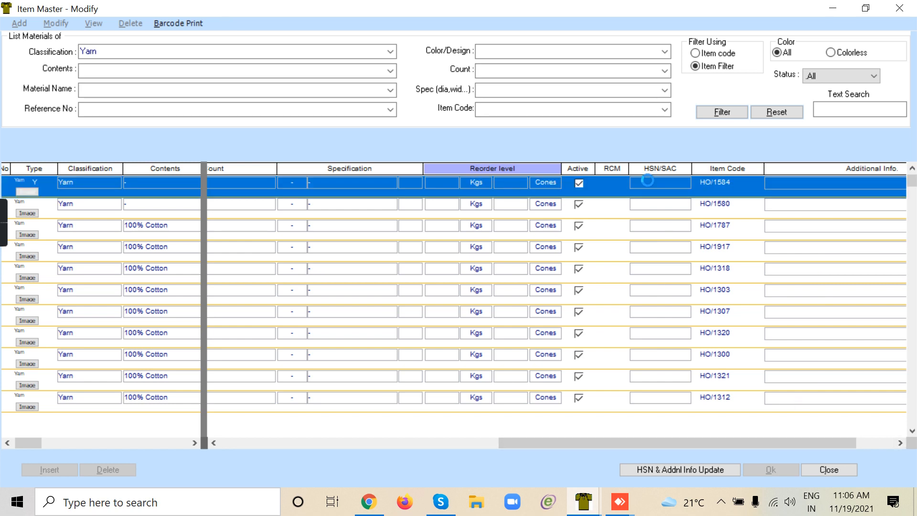
left_click(452, 302)
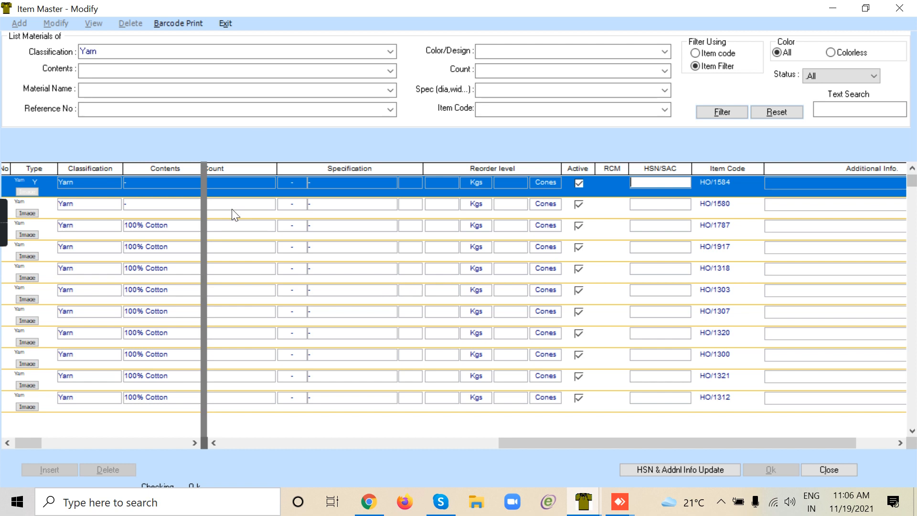
left_click_drag(199, 442, 4, 425)
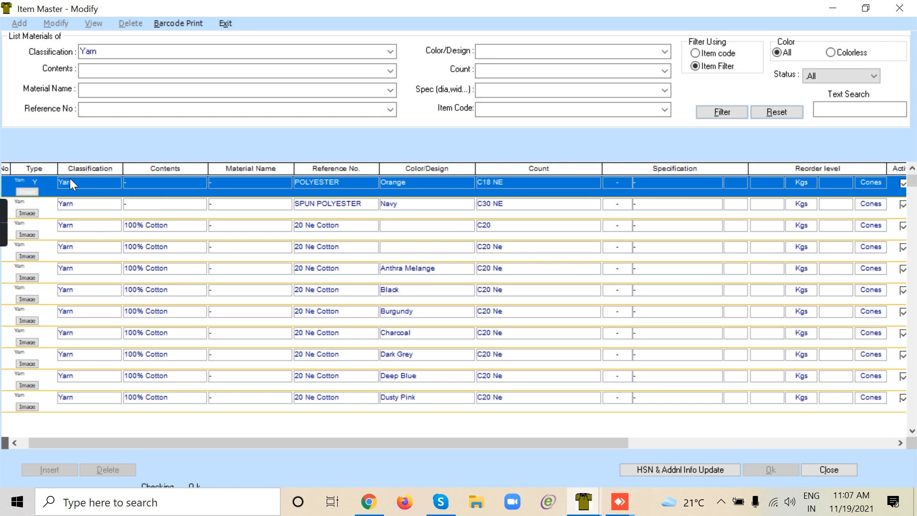
Filter the item list by the Fabric - Knitted (OPW) classification and look through the listed materials
left_click(94, 71)
left_click(418, 182)
left_click(389, 52)
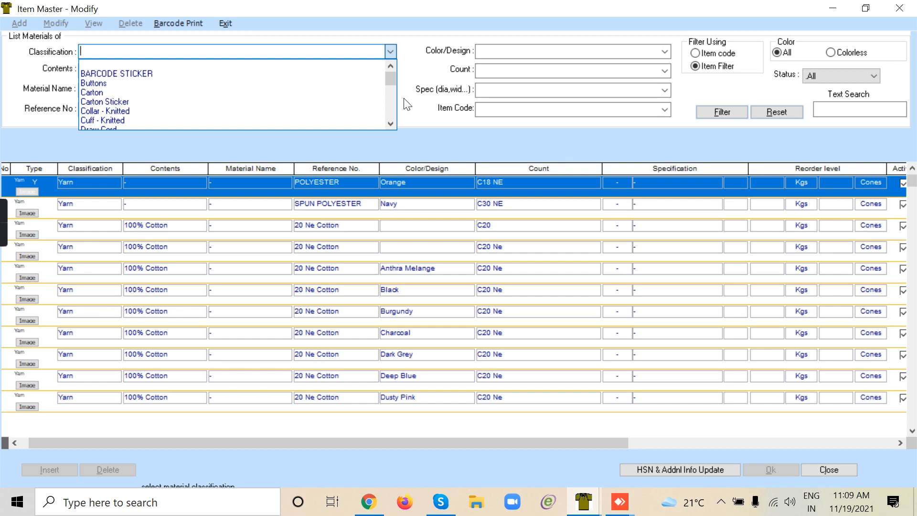
left_click(390, 125)
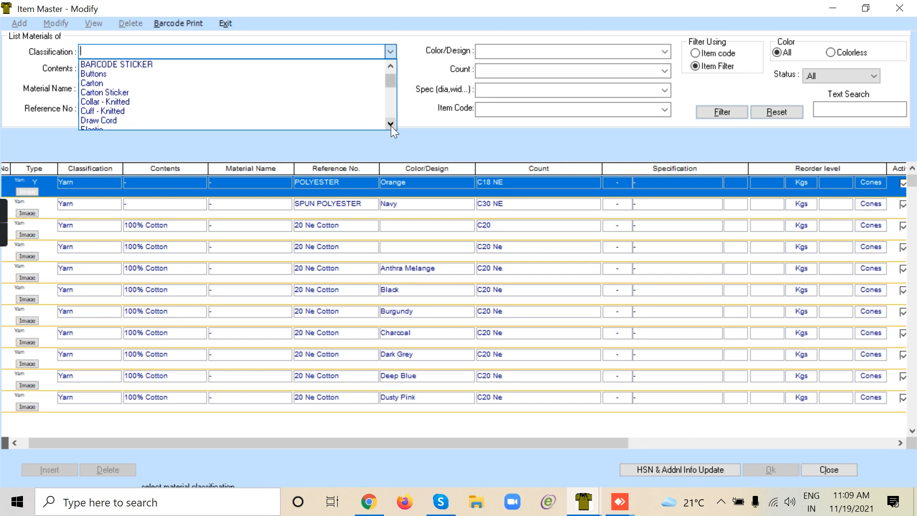
left_click(391, 125)
left_click(391, 125)
left_click(391, 125)
left_click(390, 126)
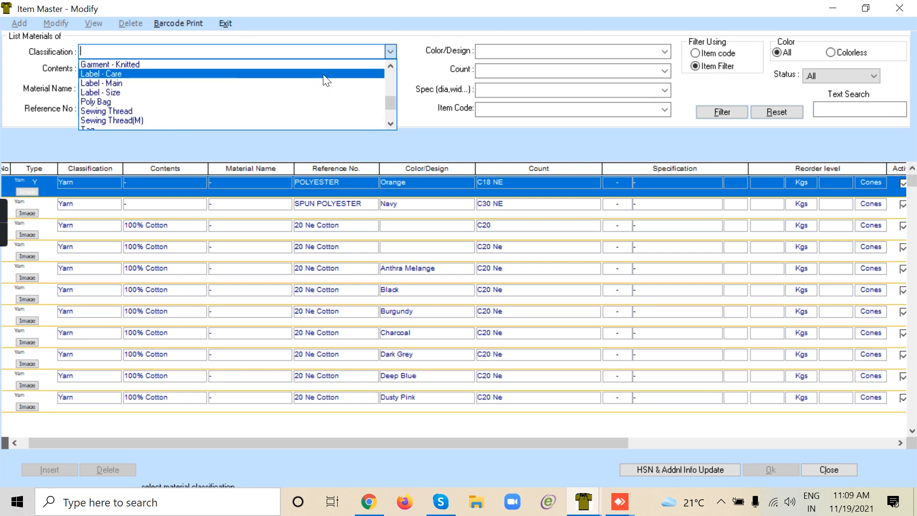
scroll(389, 67, "up", 1)
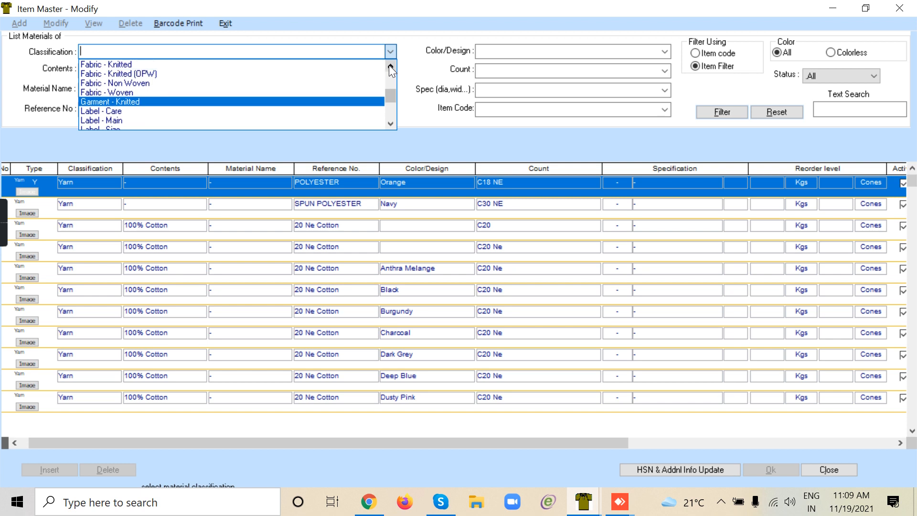
left_click(282, 74)
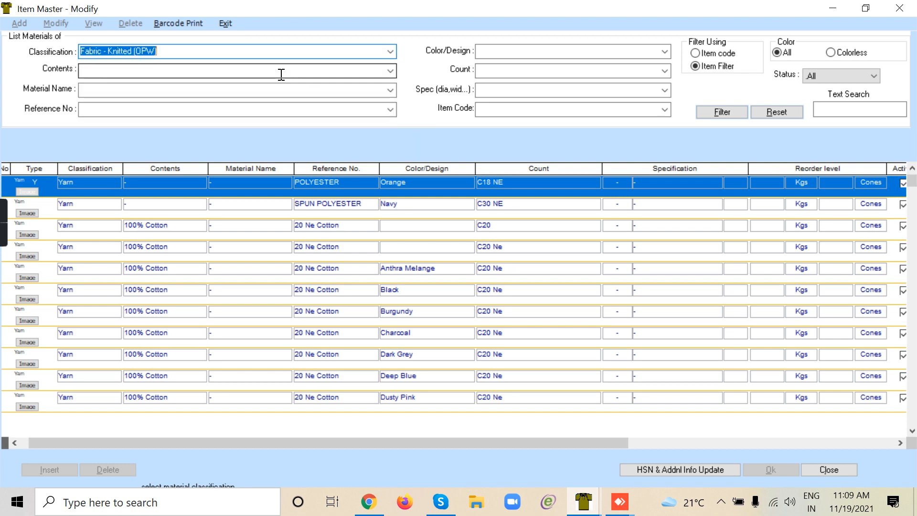
left_click(715, 114)
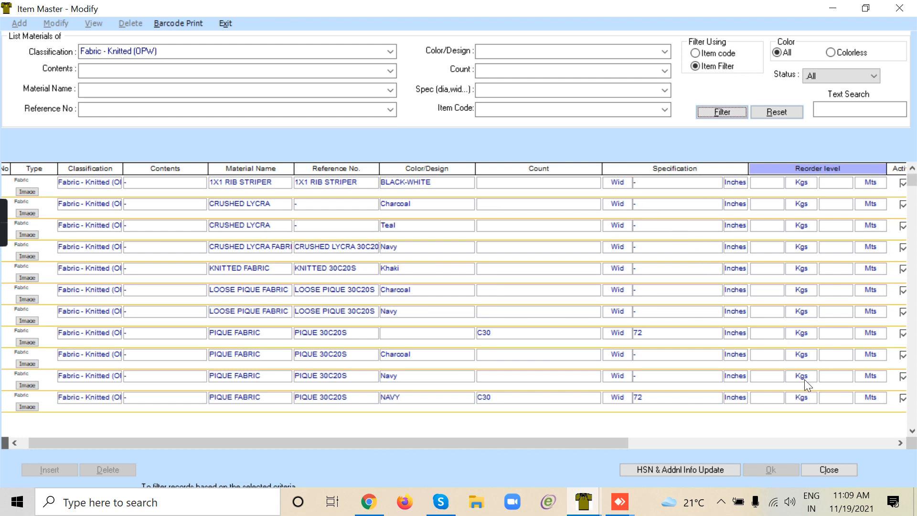
left_click(912, 424)
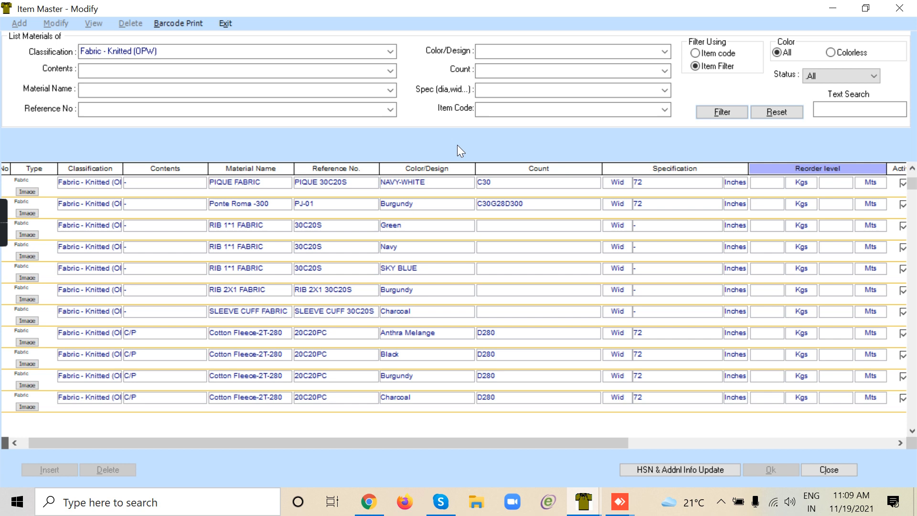
Filter the item list by the Fabric - Knitted classification
left_click(391, 51)
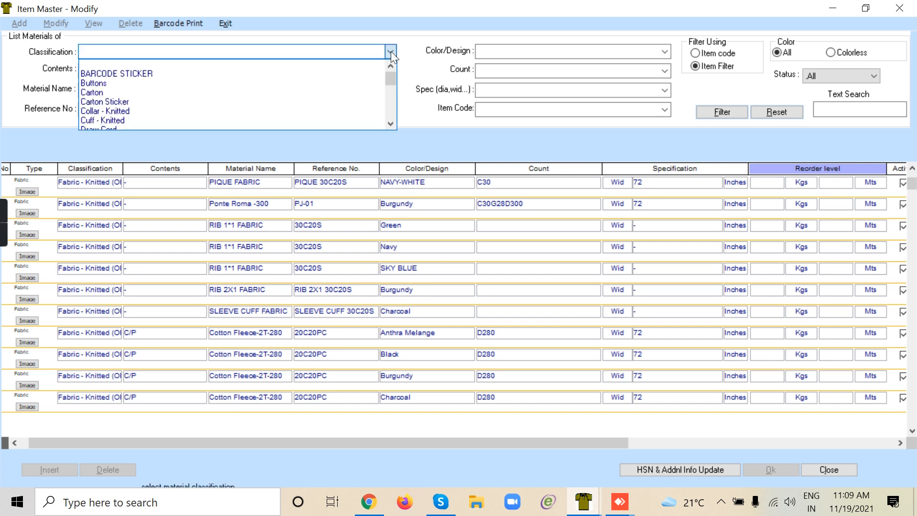
left_click(391, 123)
left_click(390, 123)
left_click(391, 123)
left_click(391, 123)
left_click(390, 123)
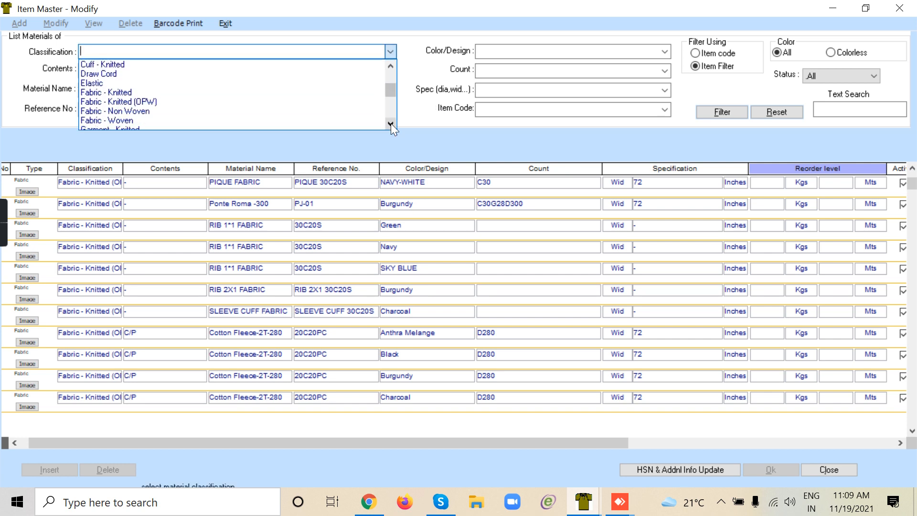
left_click(151, 90)
left_click(718, 110)
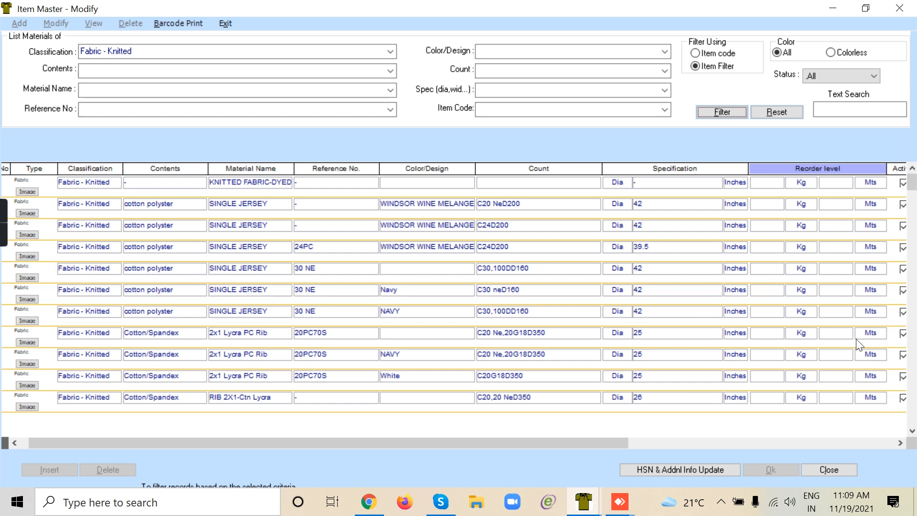
Filter the item list by the Elastic classification
left_click(390, 51)
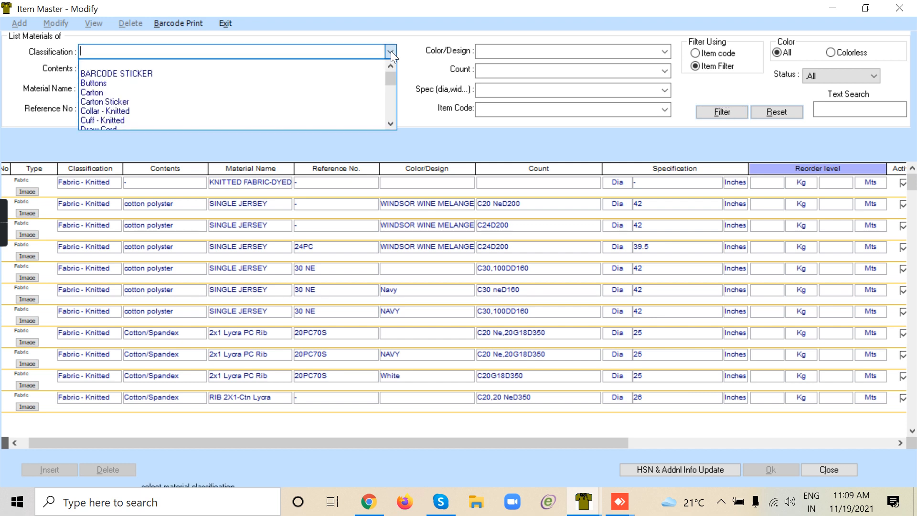
left_click(391, 125)
double_click(392, 121)
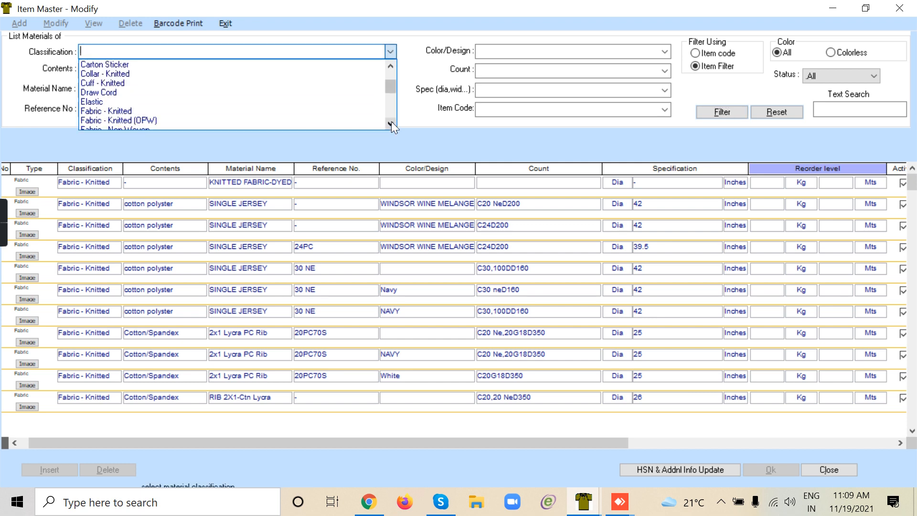
left_click(115, 102)
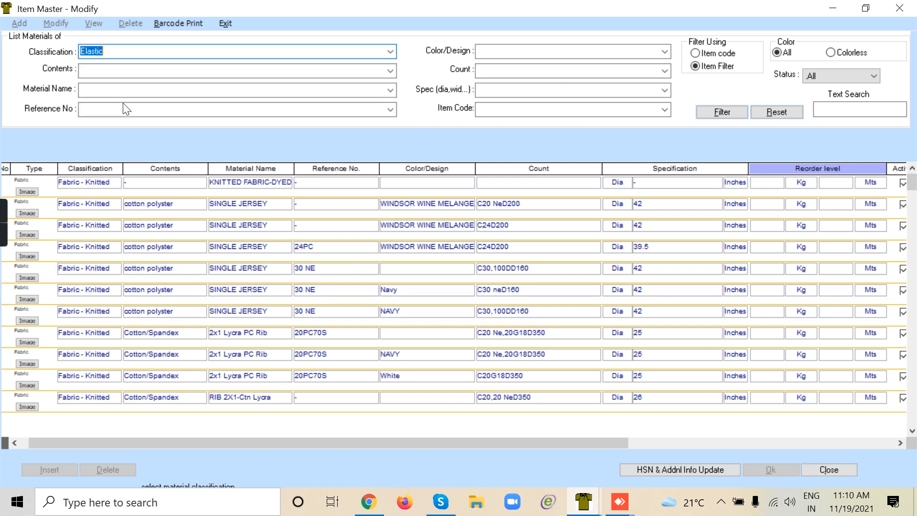
left_click(714, 114)
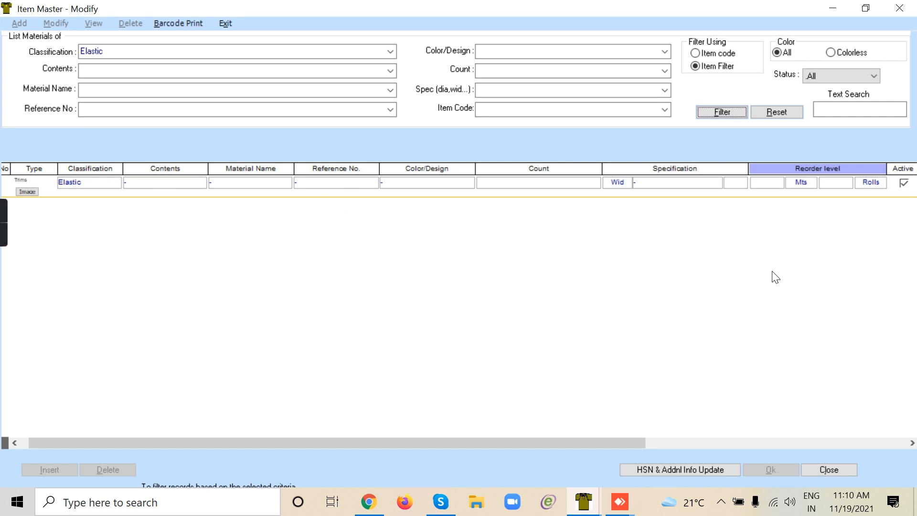
Leave the item master and open the Issue/Receipt transaction screen of the inventory module
left_click(220, 26)
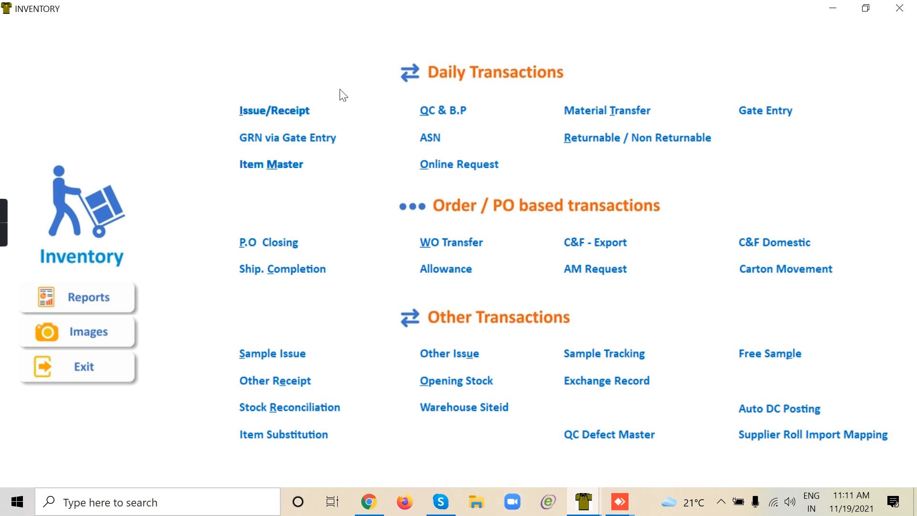
left_click(293, 106)
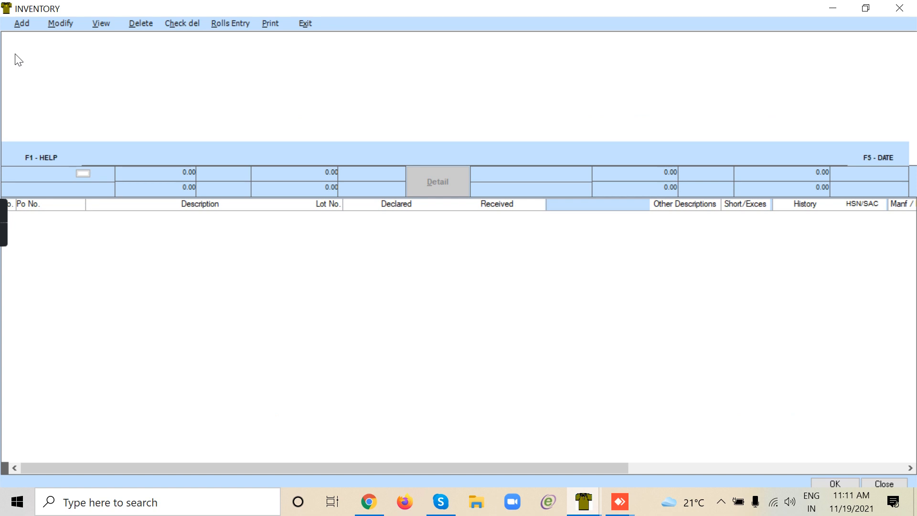
left_click(23, 23)
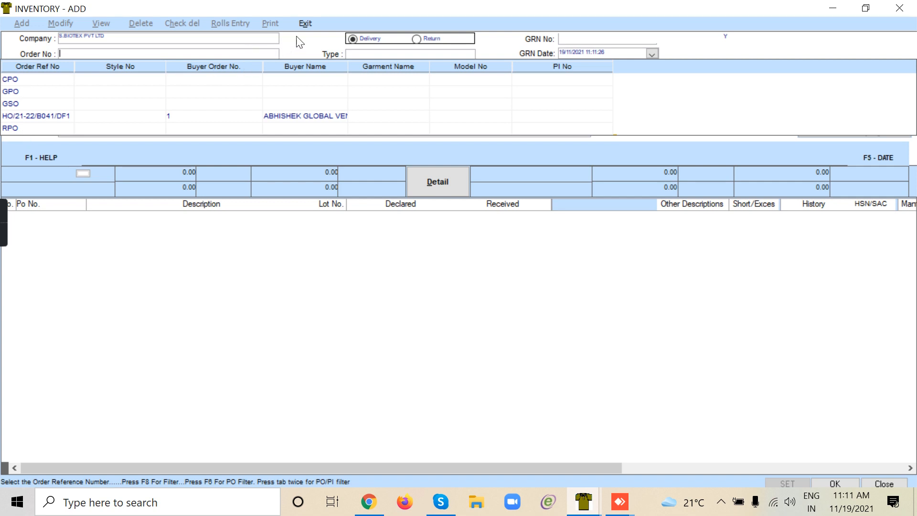
left_click(303, 22)
left_click(273, 110)
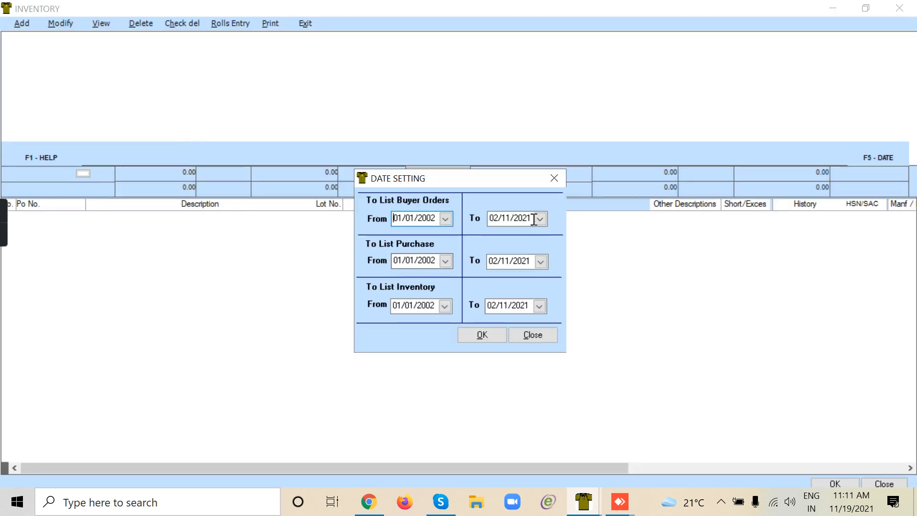
In the date settings, set the end date for listing buyer orders to 31/03/2022
left_click(539, 219)
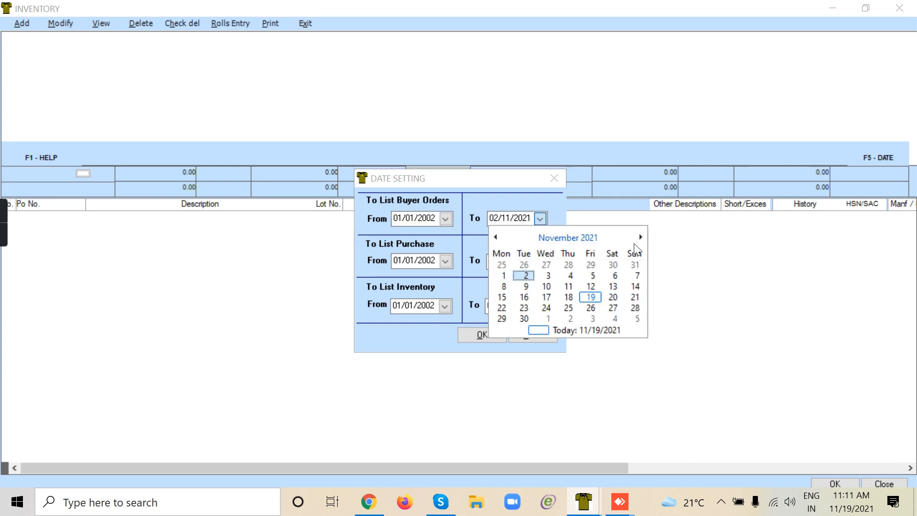
left_click(640, 238)
left_click(641, 238)
left_click(641, 237)
left_click(640, 238)
left_click(640, 237)
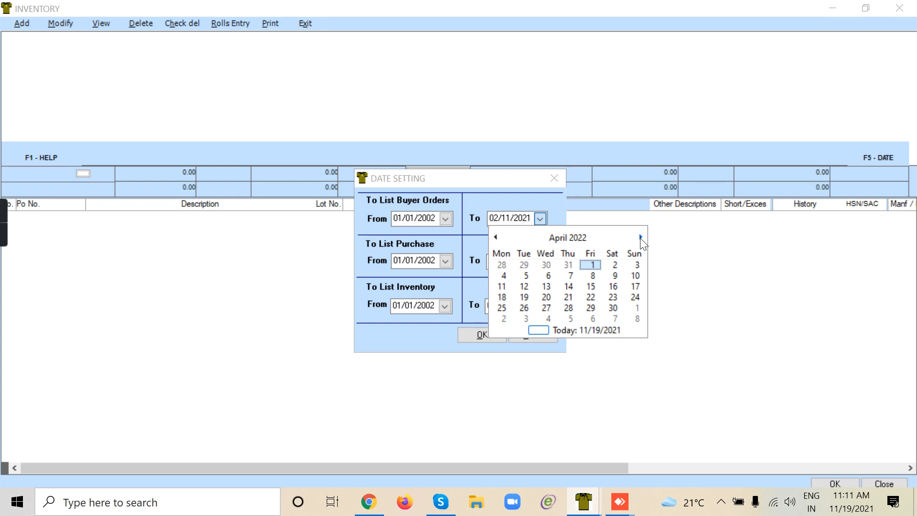
left_click(568, 265)
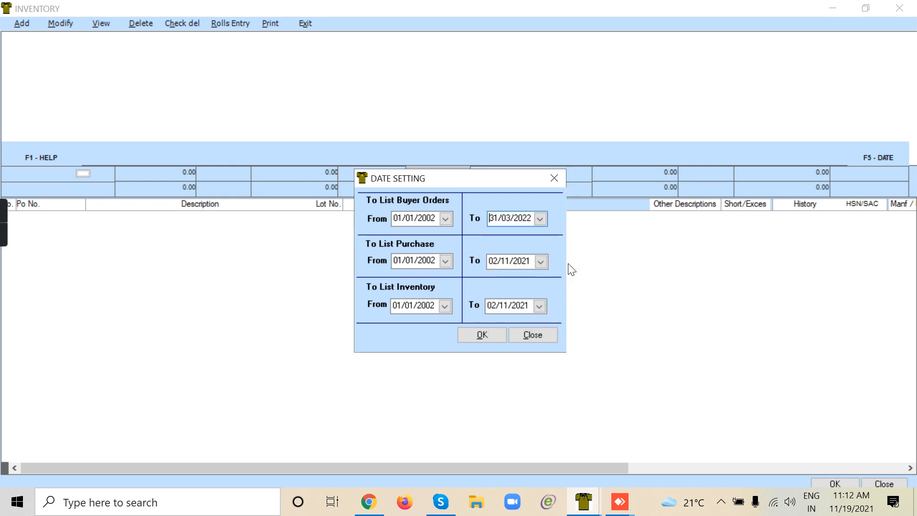
Copy the buyer orders end date 31/03/2022 into the purchase and inventory listing end dates
left_click(521, 219)
key("ctrl+c")
left_click(520, 264)
key("ctrl+v")
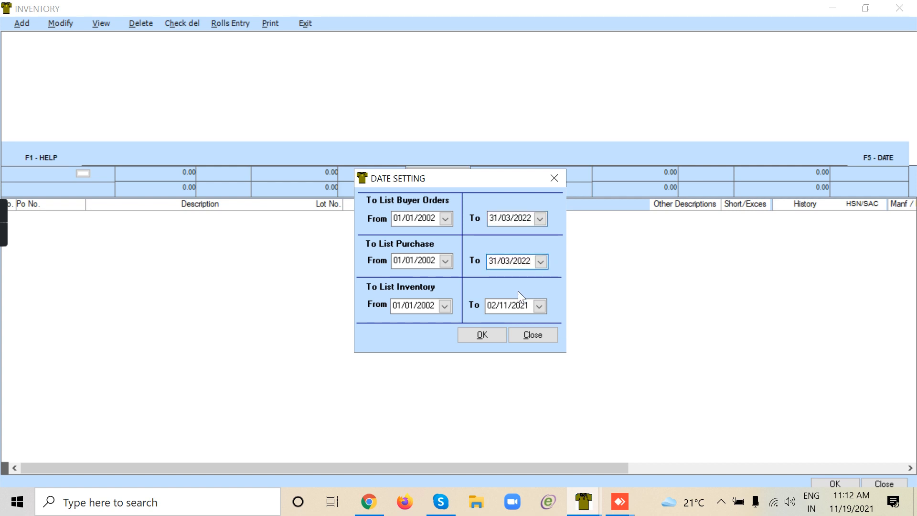
left_click(517, 306)
key("ctrl+v")
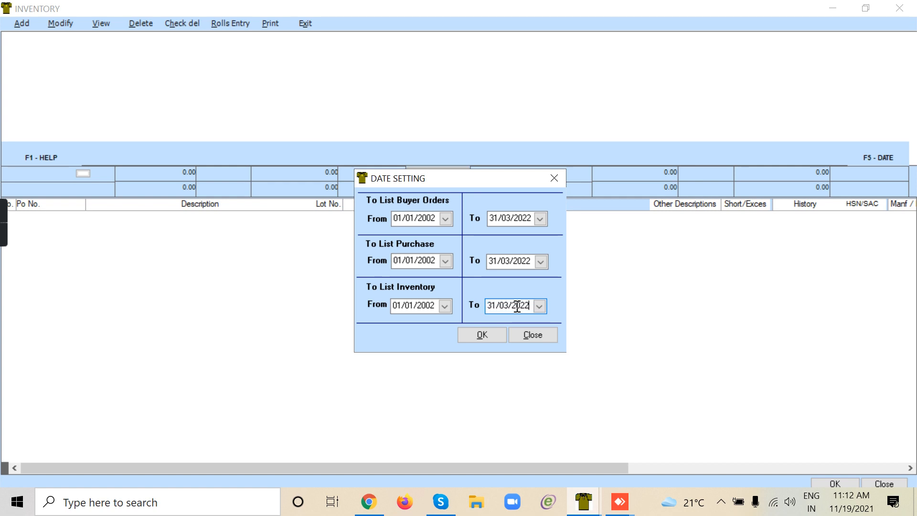
Save the updated listing date ranges and close the date settings
left_click(494, 334)
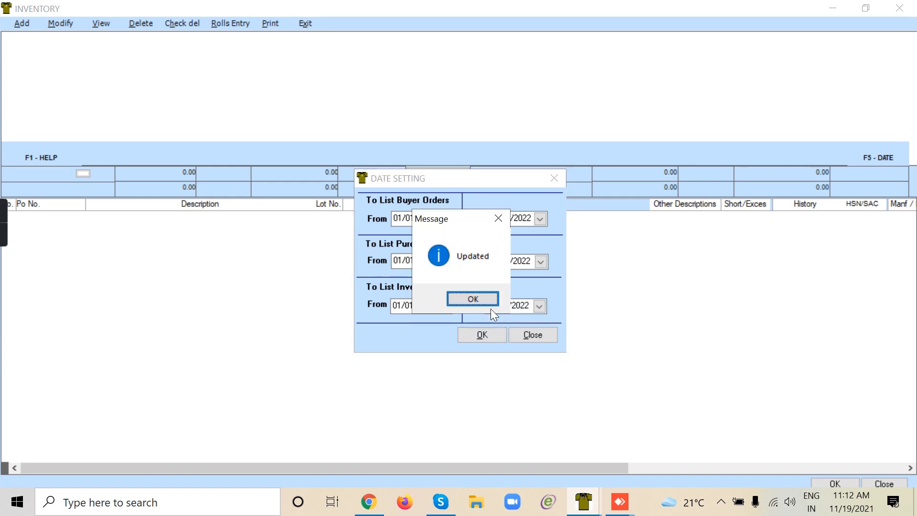
left_click(474, 297)
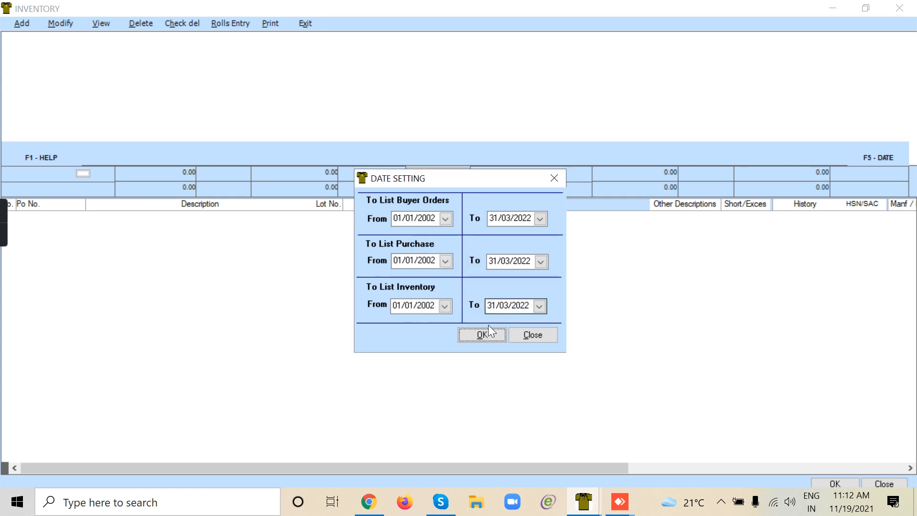
left_click(483, 334)
left_click(465, 299)
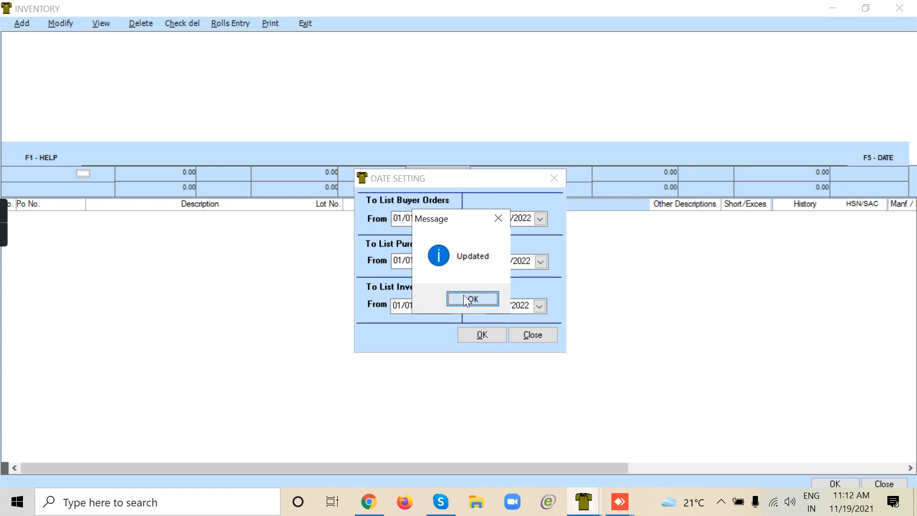
left_click(531, 334)
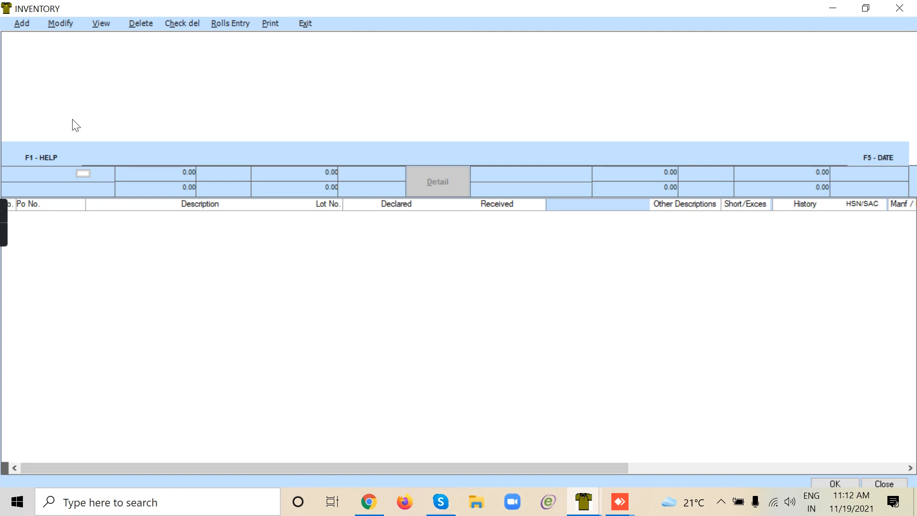
Start a new delivery entry for the hoody track suit order with style SBTS11 and set its type to Yarn
left_click(15, 24)
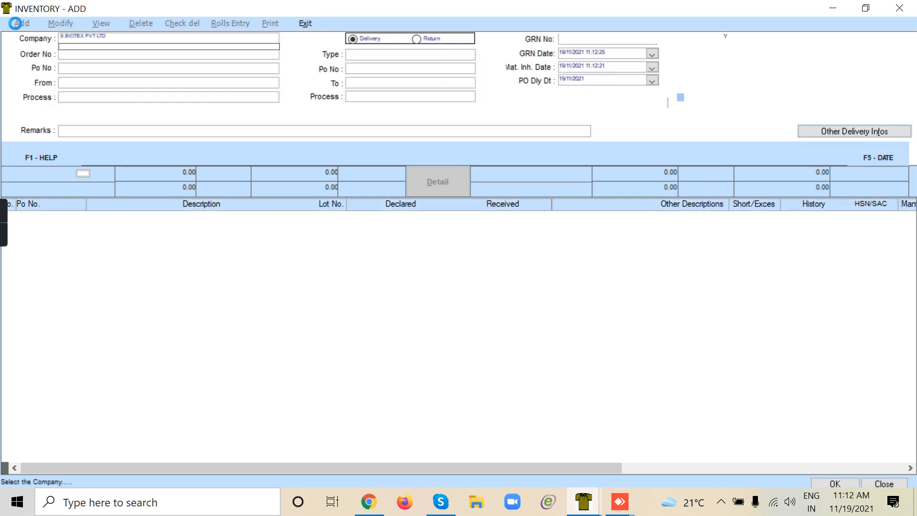
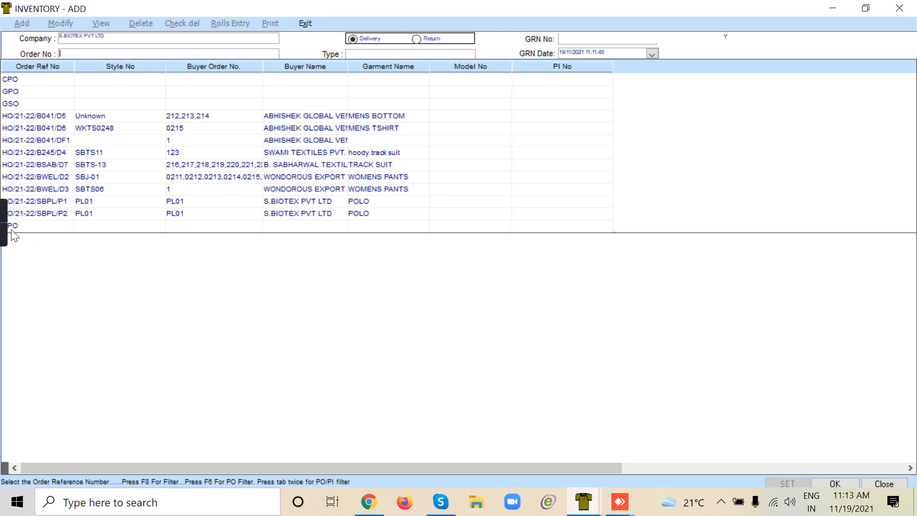
mouse_move(8, 234)
mouse_move(6, 207)
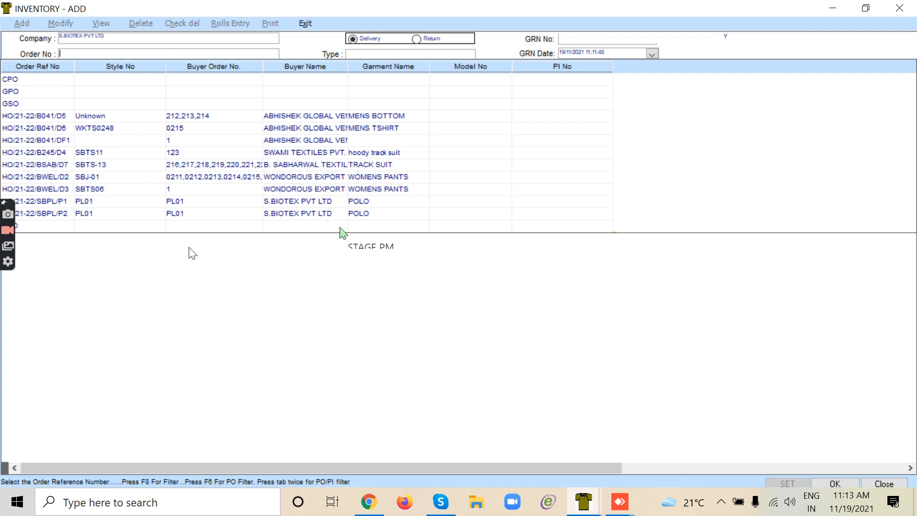
left_click_drag(5, 205, 5, 240)
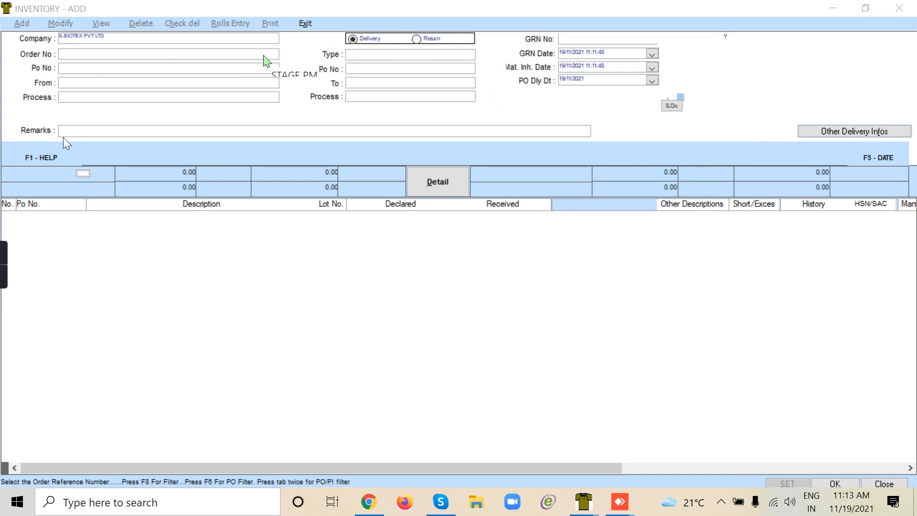
left_click(263, 55)
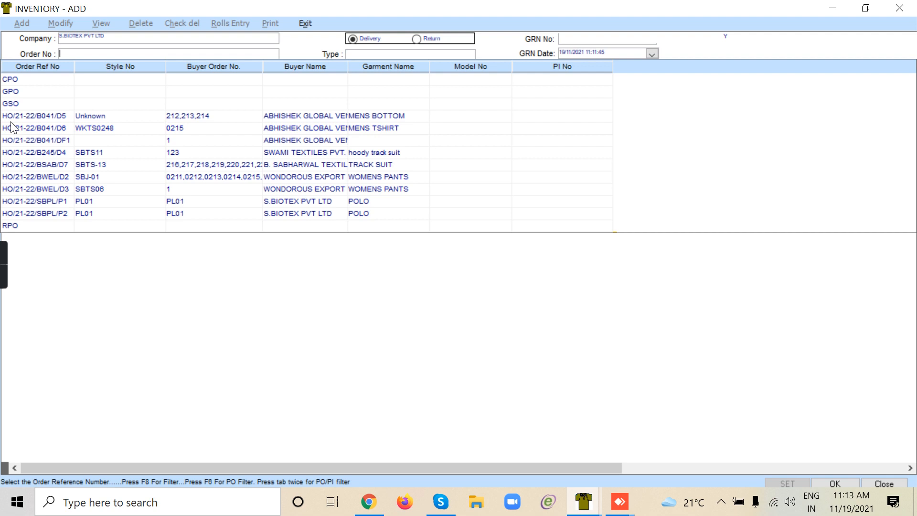
double_click(62, 153)
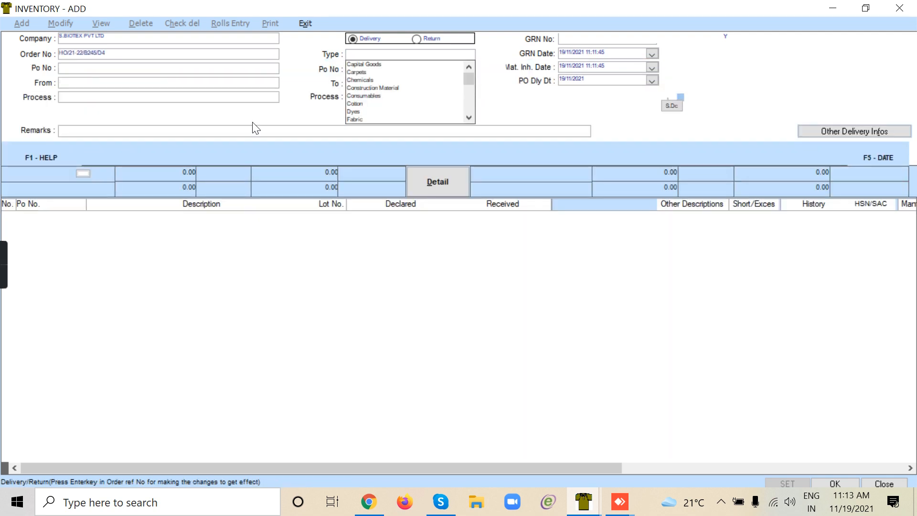
left_click(469, 117)
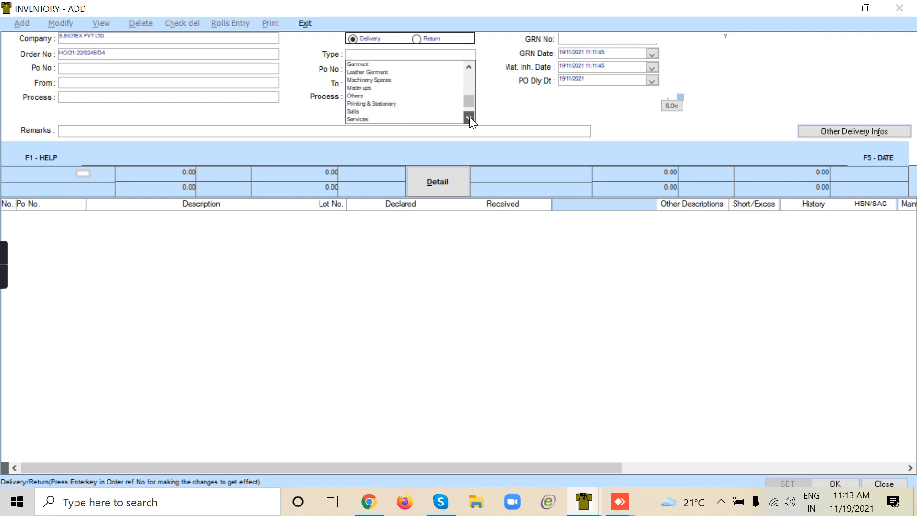
left_click(372, 119)
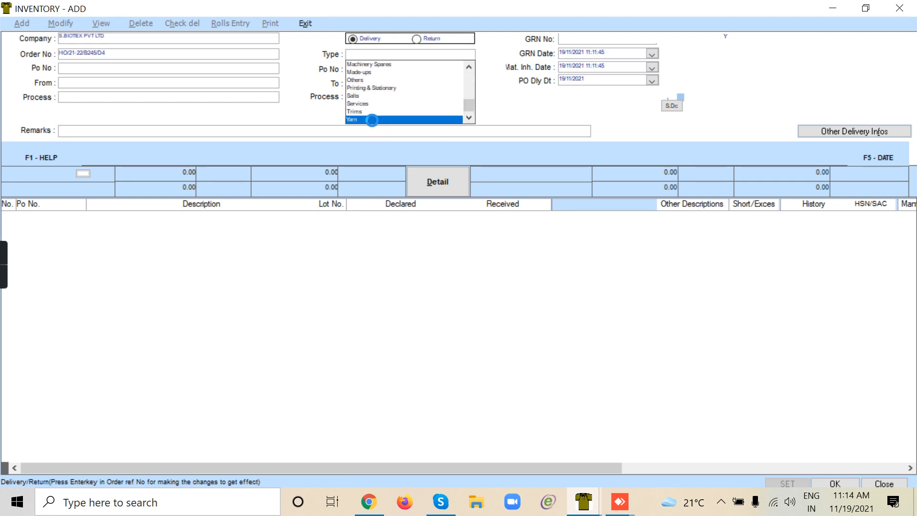
Review the purchase and job orders available as senders for the yarn delivery
left_click(160, 68)
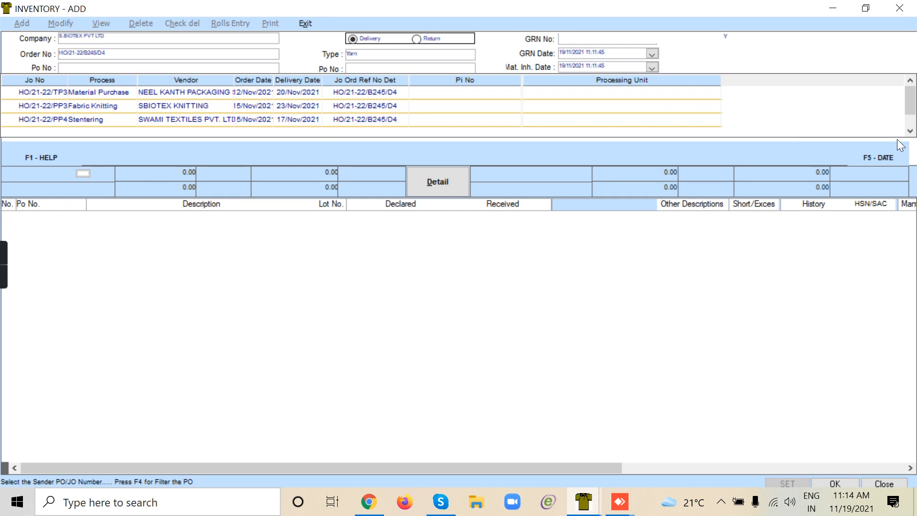
left_click(910, 131)
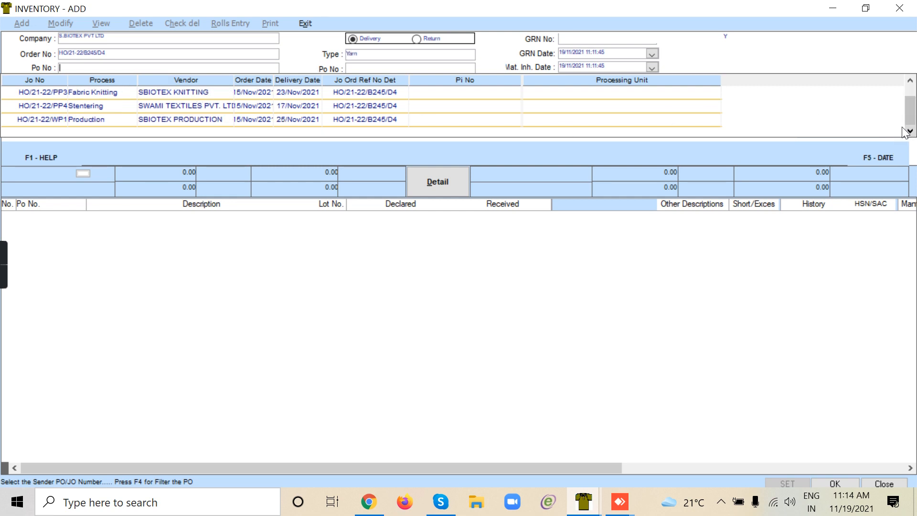
left_click(910, 82)
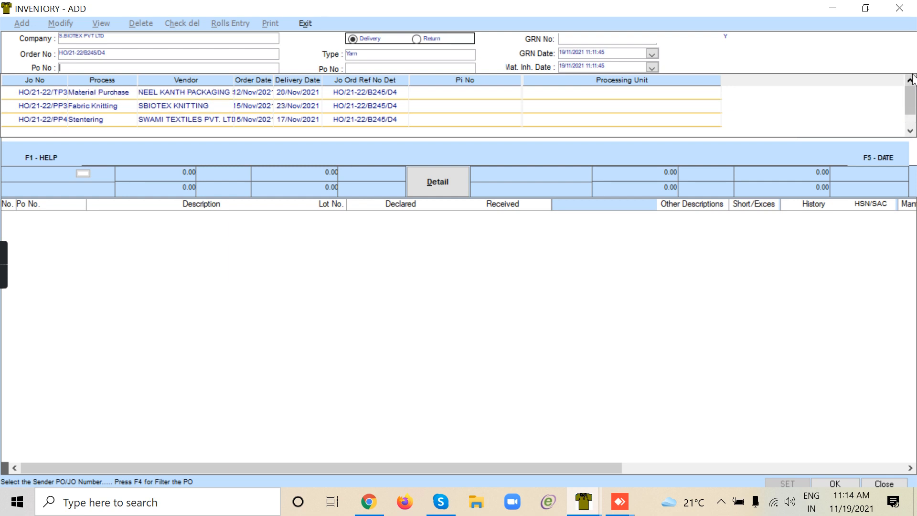
Set the delivery type to Trims and choose the Neel Kanth Packaging material purchase order as the sender
left_click(438, 56)
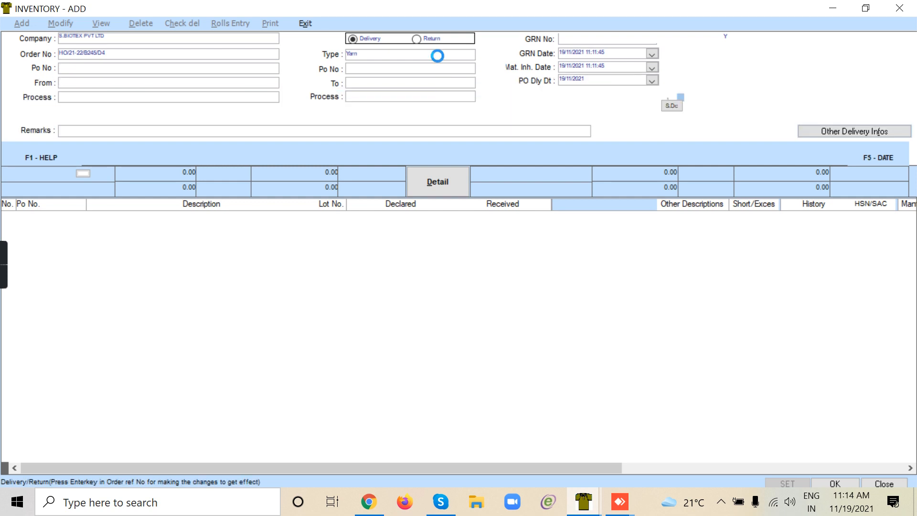
left_click(371, 110)
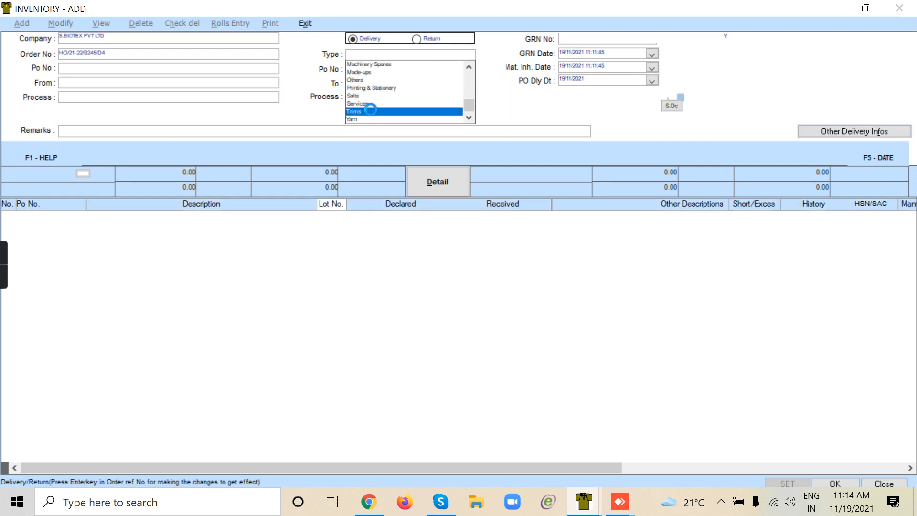
left_click(121, 68)
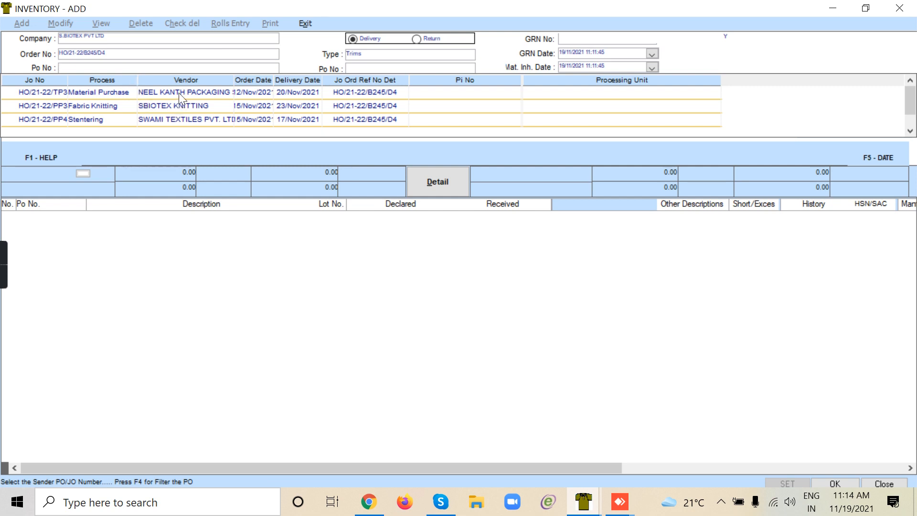
double_click(165, 94)
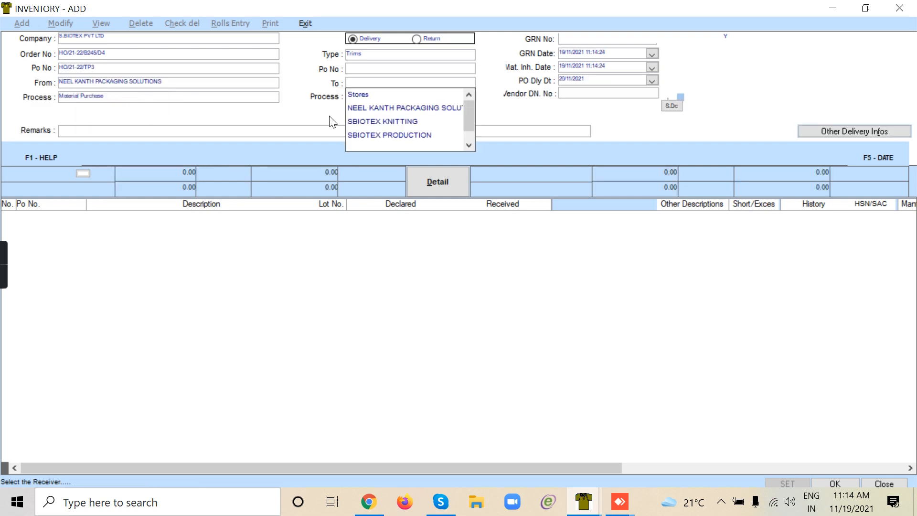
Set the receiver to Stores and the warehouse to Trims Warehouse, and load the purchase order's item details
left_click(370, 93)
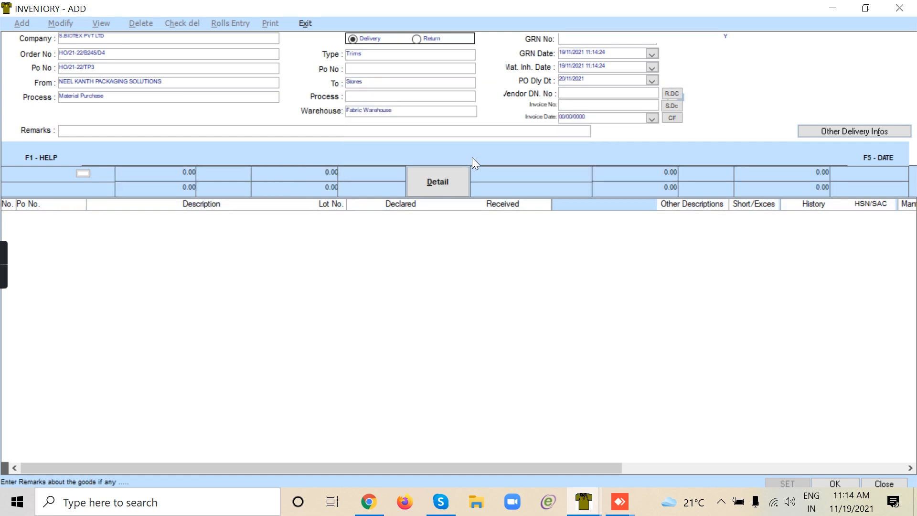
left_click(472, 113)
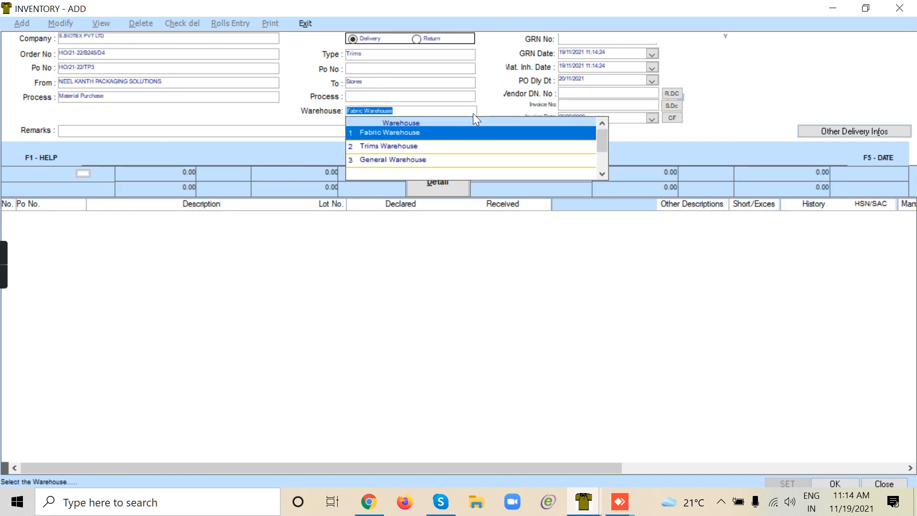
left_click(424, 149)
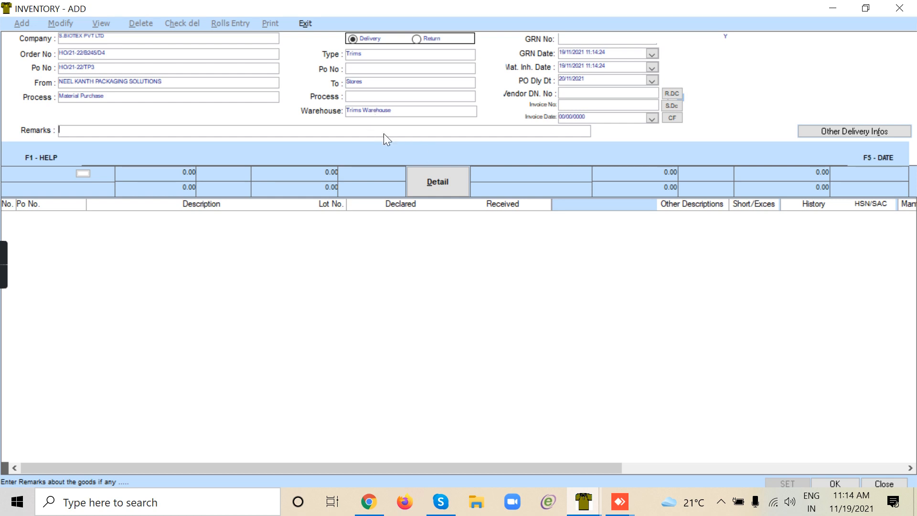
left_click(446, 188)
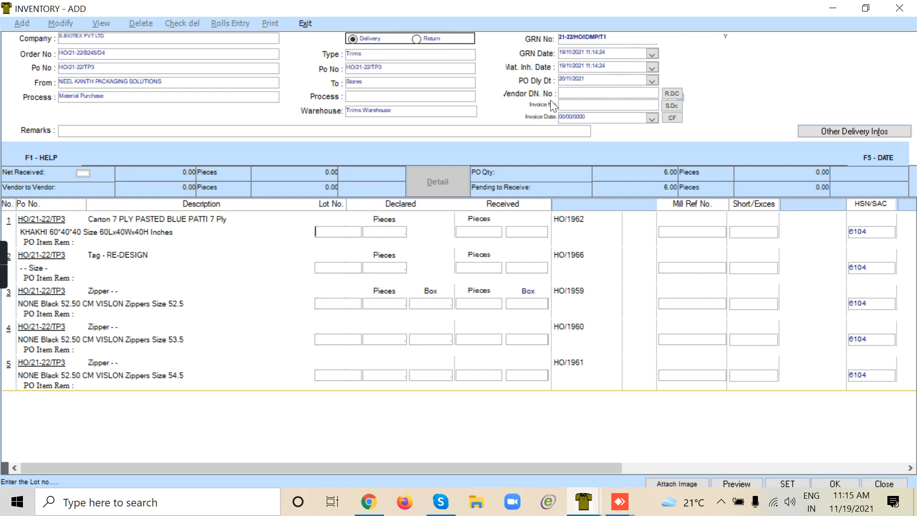
Enter vendor DN number 423432432 and invoice number 543545, and set the invoice date to 09/11/2021
left_click(625, 94)
type("42343243")
key("Return")
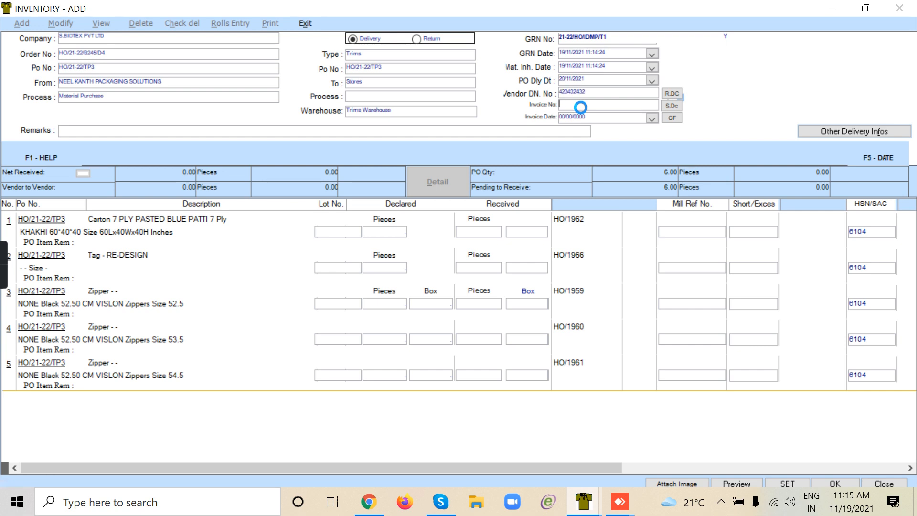
type("543545")
left_click(653, 119)
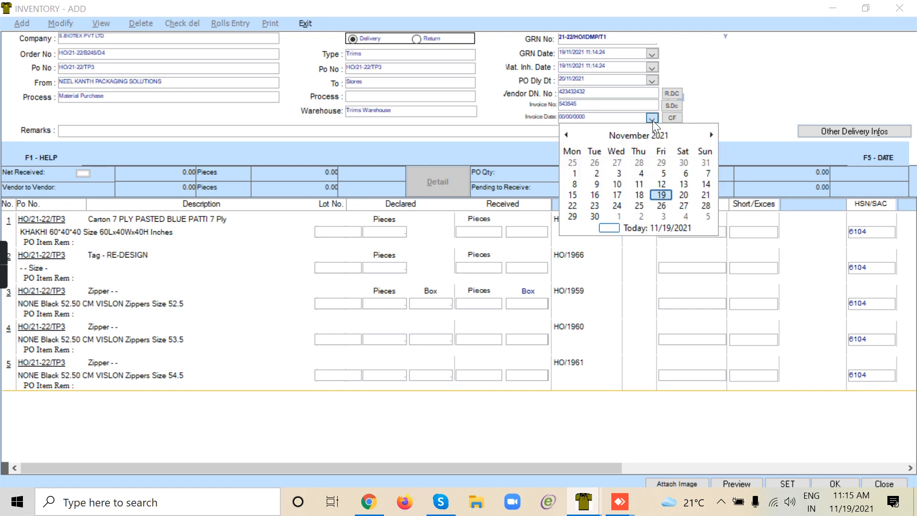
left_click(639, 185)
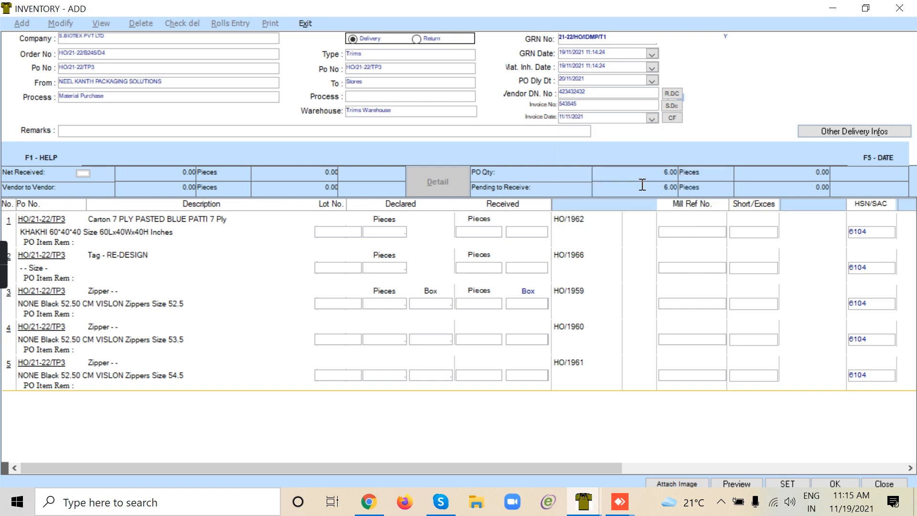
left_click(653, 119)
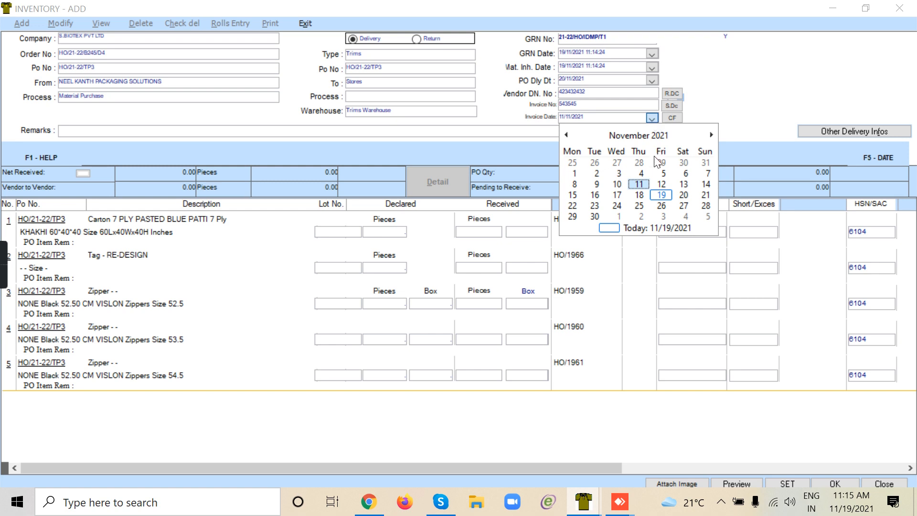
left_click(598, 185)
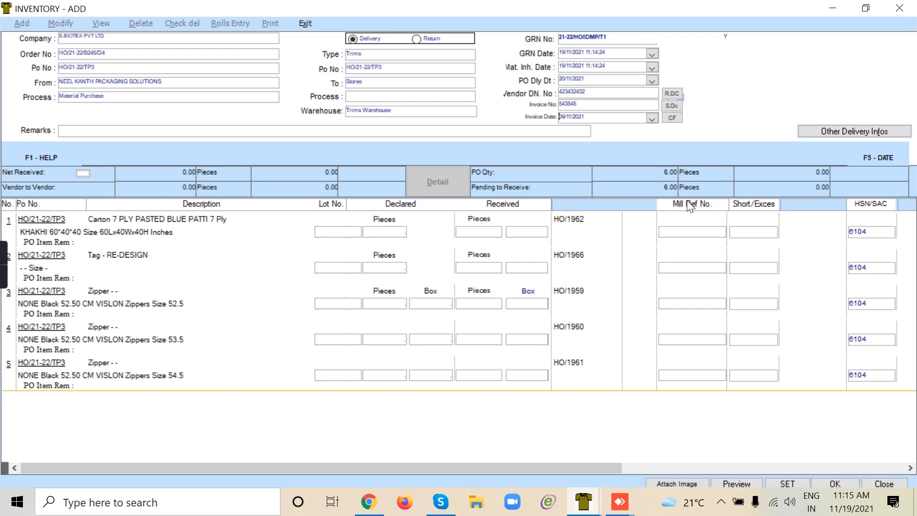
Review the other delivery information fields, such as transporter and insurance, and close them
left_click(872, 132)
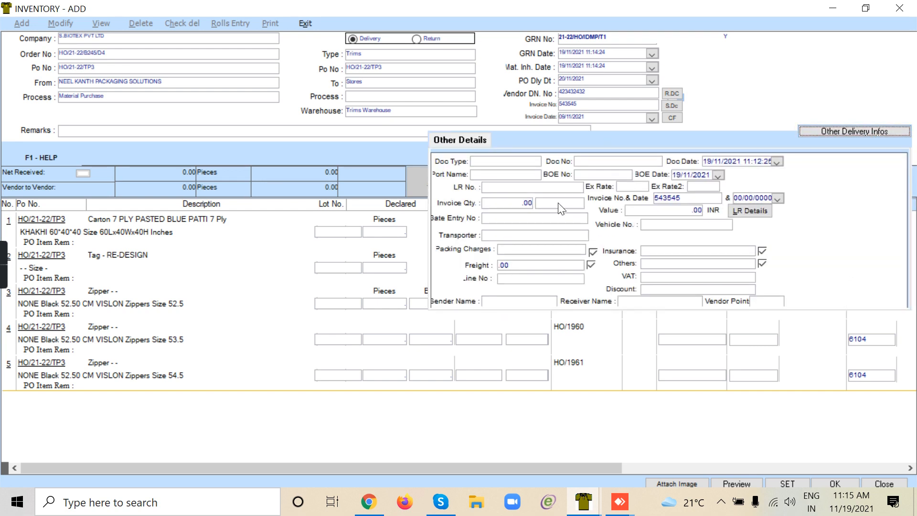
left_click(497, 199)
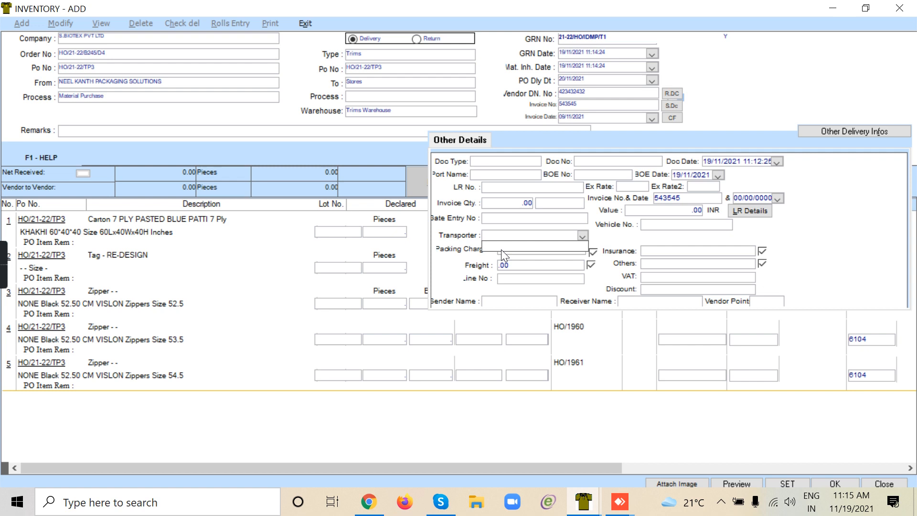
left_click(646, 252)
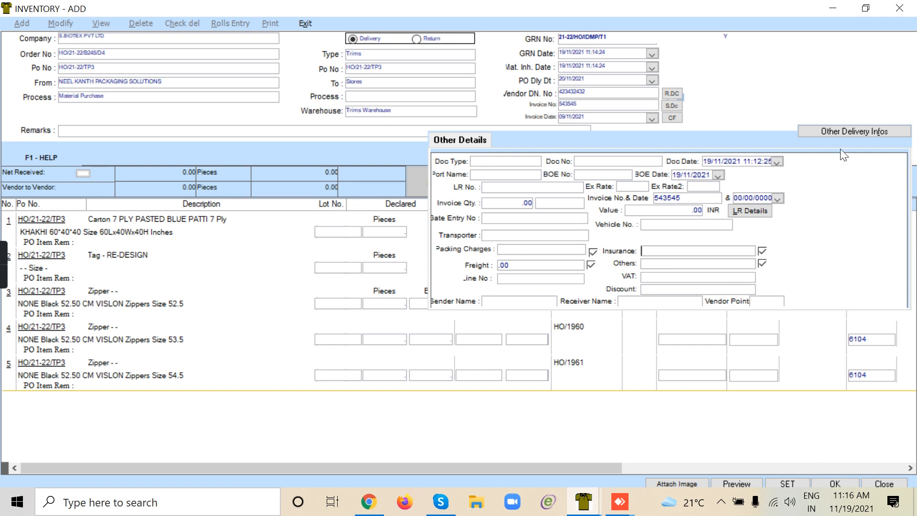
left_click(864, 133)
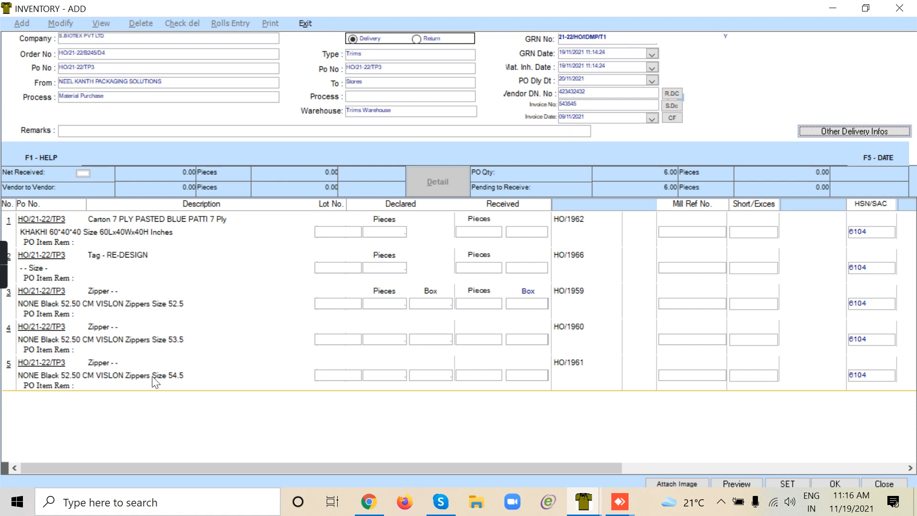
Check the ordered and pending-to-receive quantities for the carton and the size 52.5 zipper
left_click(391, 234)
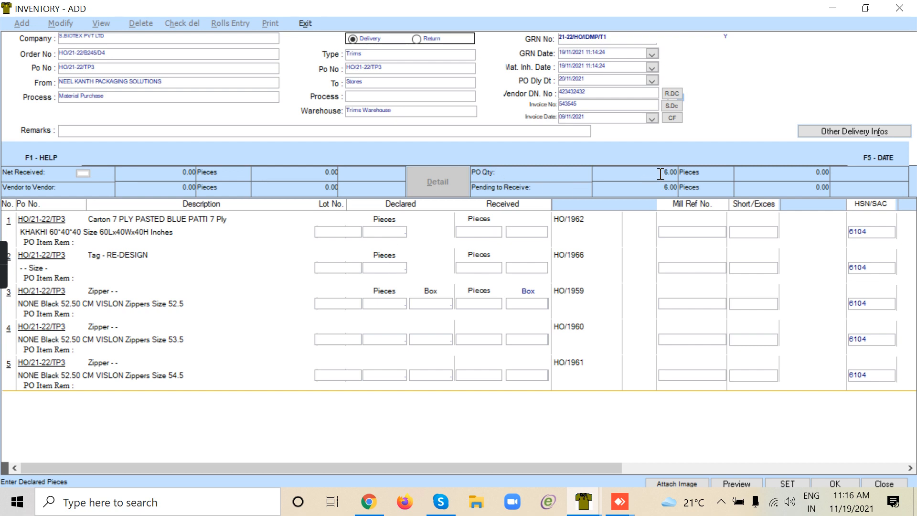
left_click_drag(664, 174, 693, 188)
left_click(396, 304)
left_click_drag(658, 171, 677, 172)
left_click(664, 187)
double_click(665, 187)
left_click(86, 175)
Enter declared quantities of 6 pieces for the carton and 50 pieces for the RE-DESIGN tag
left_click(394, 233)
type("6")
key("Return")
left_click(397, 233)
left_click(483, 233)
left_click(396, 270)
type("50")
key("Return")
Enter 37 declared pieces for each of the size 52.5, 53.5 and 54.5 zippers
left_click(395, 304)
type("37.")
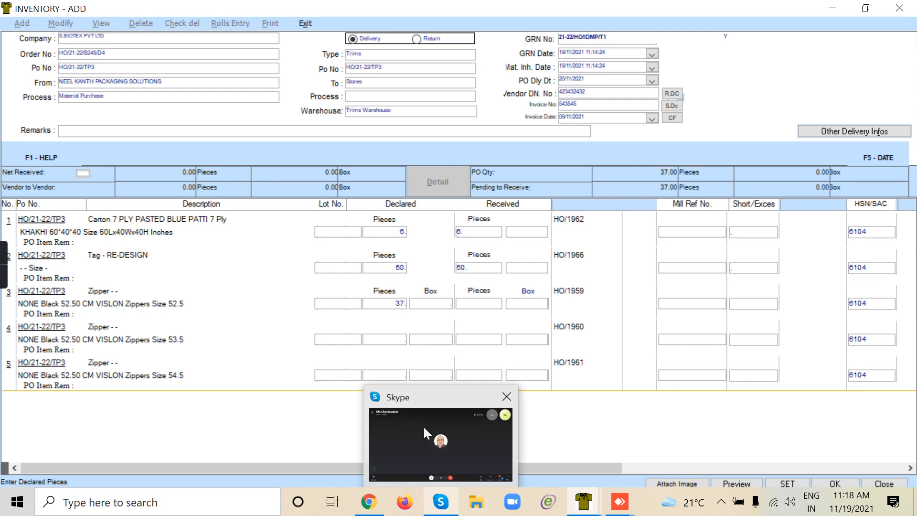
left_click(403, 341)
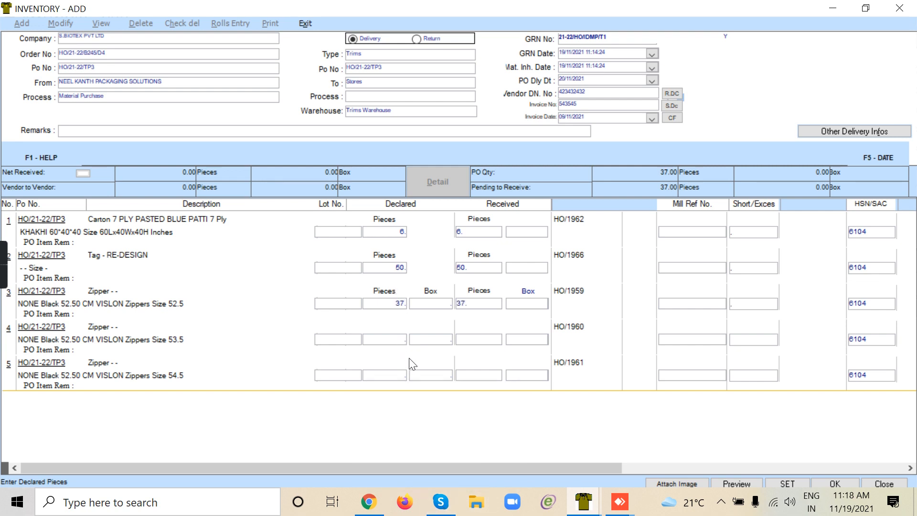
type("37")
left_click(400, 377)
type("37")
key("Tab")
Save the goods receipt note, assigning lot number 1 to all five items
left_click(833, 484)
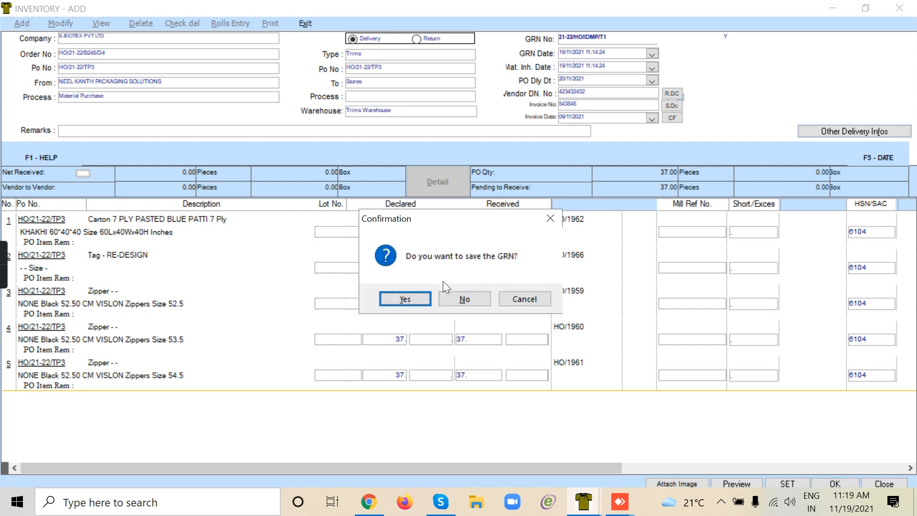
left_click(424, 300)
type("1")
key("Return")
key("Return")
key("Return")
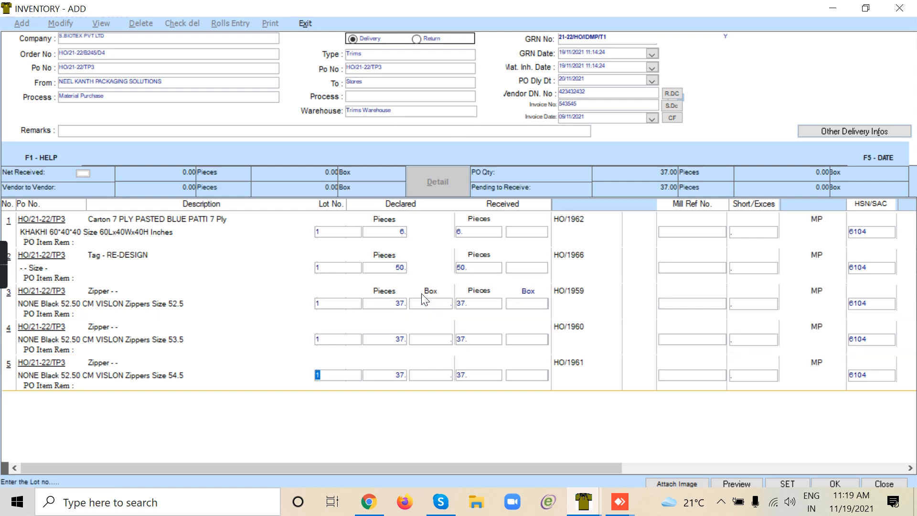
key("Return")
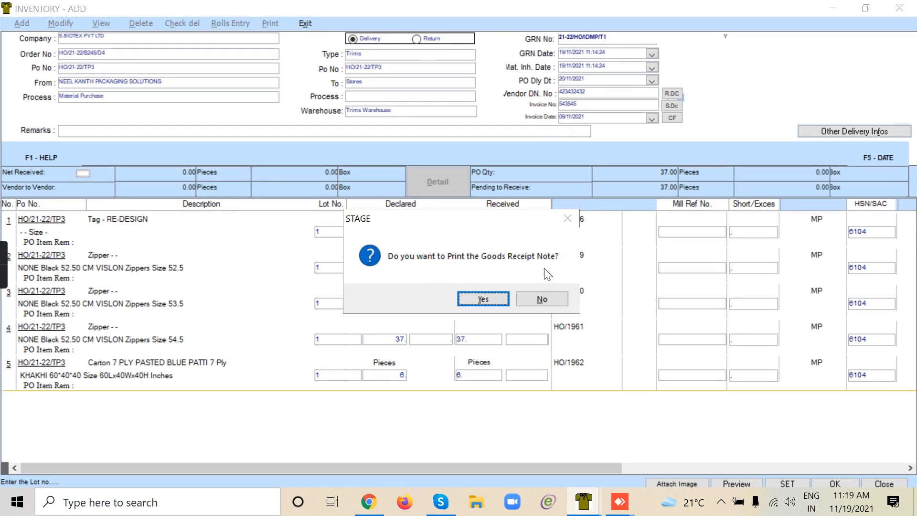
Open the print preview of the goods receipt note, review its items and totals, and close it
left_click(484, 299)
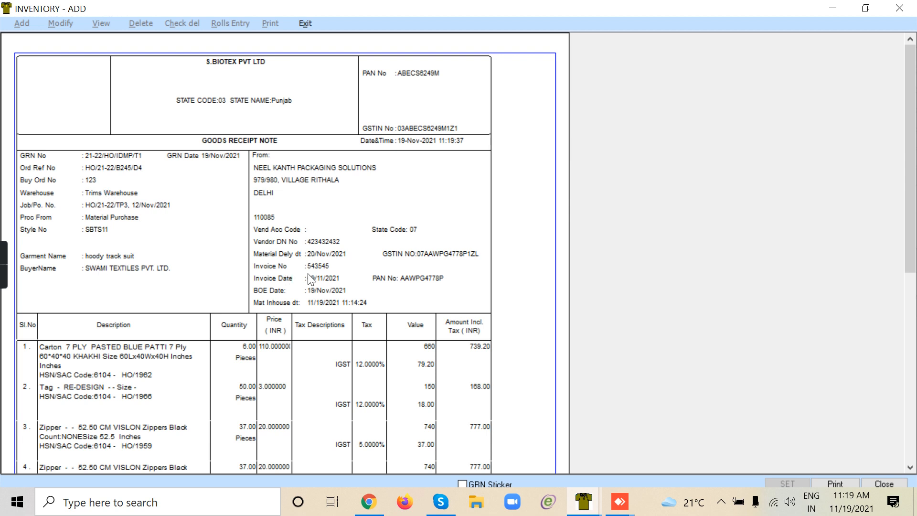
left_click_drag(910, 263, 878, 328)
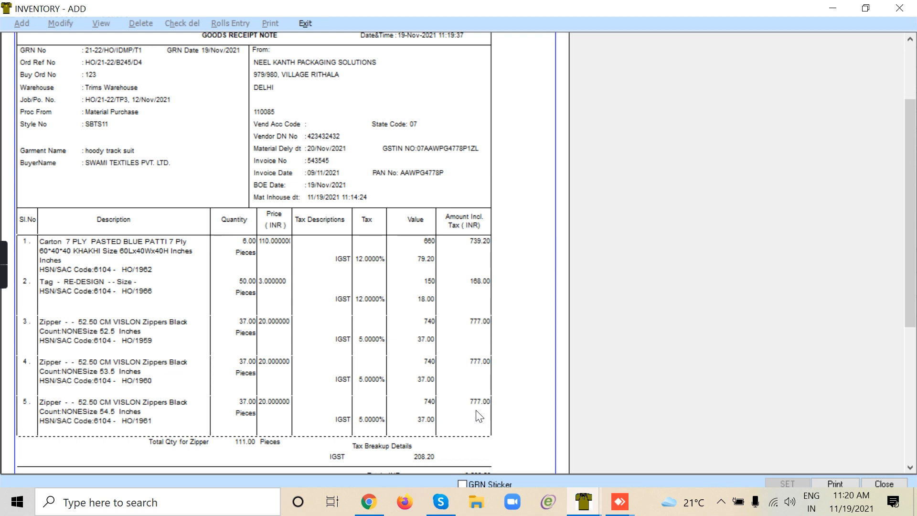
left_click(907, 449)
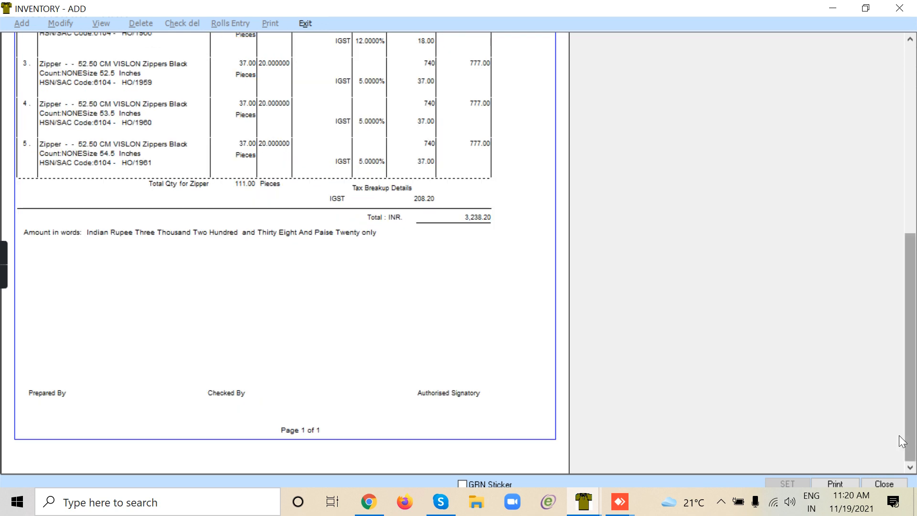
left_click(909, 63)
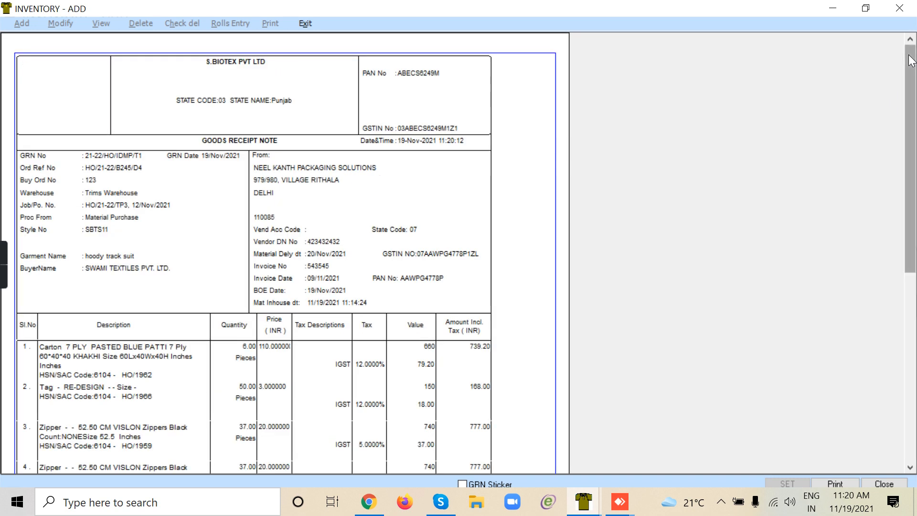
left_click(894, 485)
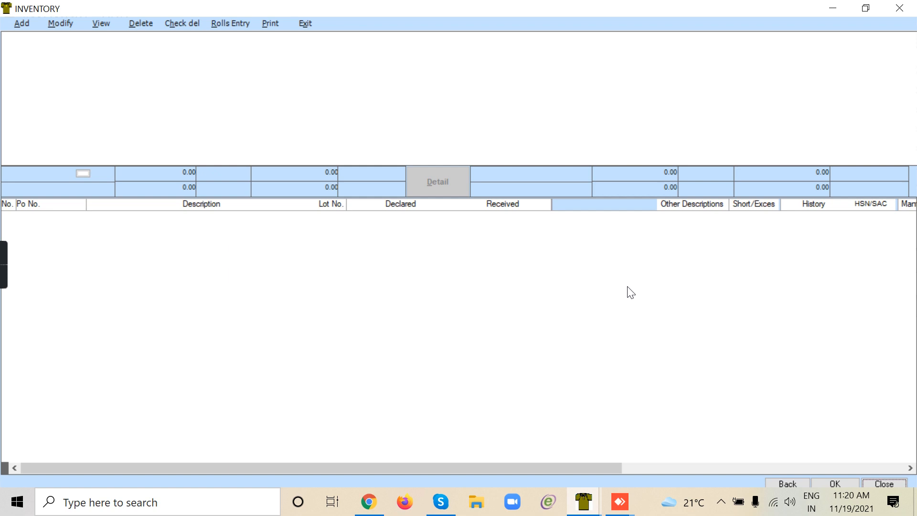
Start a new delivery goods receipt entry for the same buyer order and set its material type to Trims
left_click(26, 19)
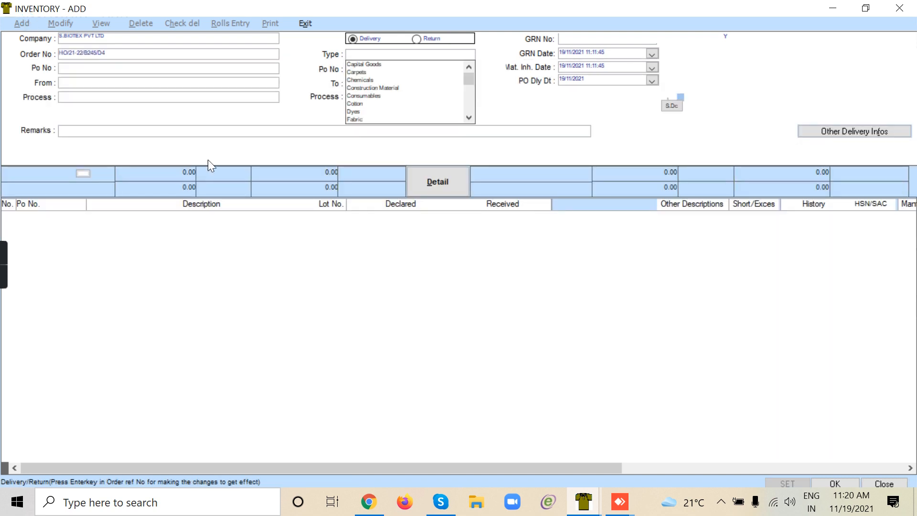
left_click(469, 117)
left_click(469, 118)
left_click(469, 118)
left_click(470, 117)
left_click(470, 118)
left_click(470, 118)
left_click(470, 117)
left_click(470, 118)
left_click(469, 117)
left_click(469, 118)
left_click(469, 117)
left_click(469, 117)
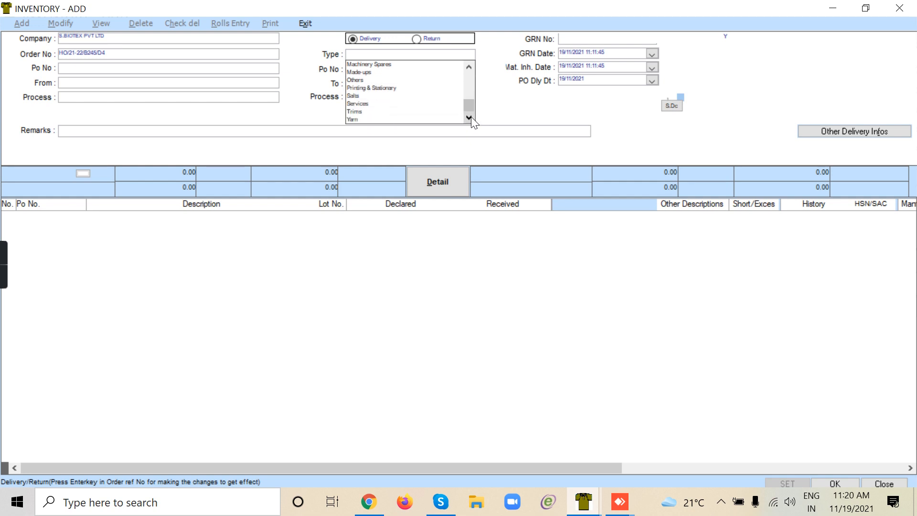
left_click(355, 111)
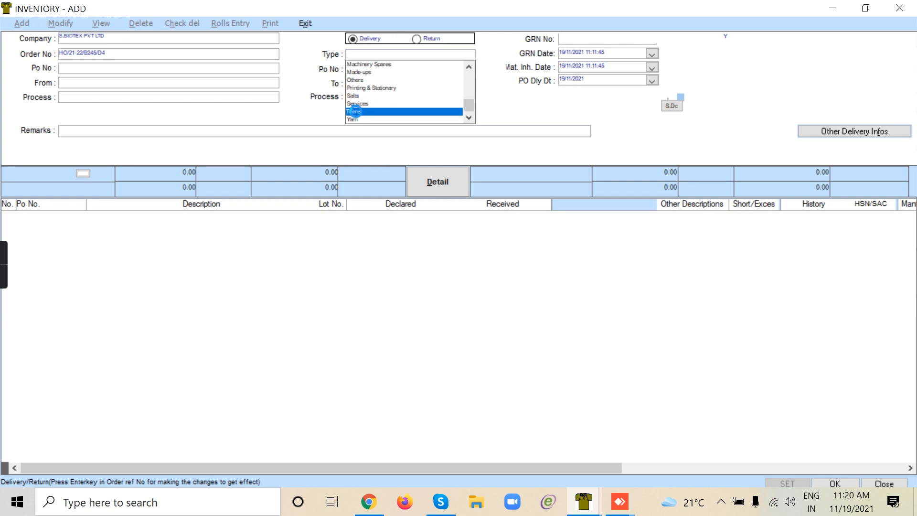
Choose the Material Purchase PO from NEEL KANTH PACKAGING SOLUTIONS, set Stores and Trims Warehouse as the destination, and load its items
left_click(101, 69)
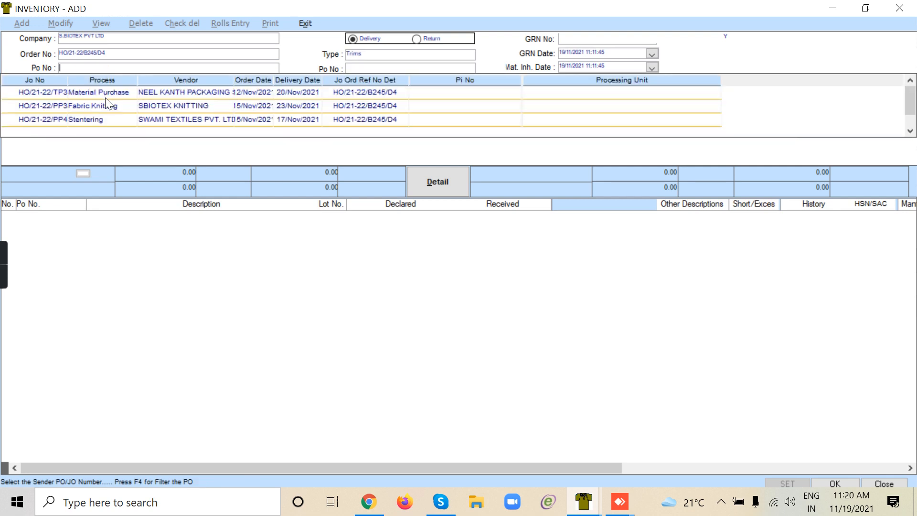
left_click(105, 95)
left_click(105, 95)
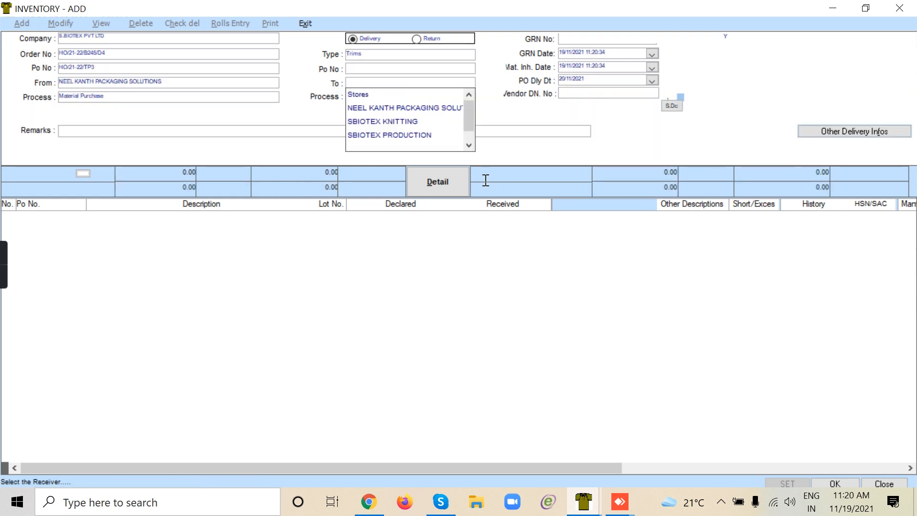
left_click(375, 94)
left_click(401, 124)
left_click(406, 110)
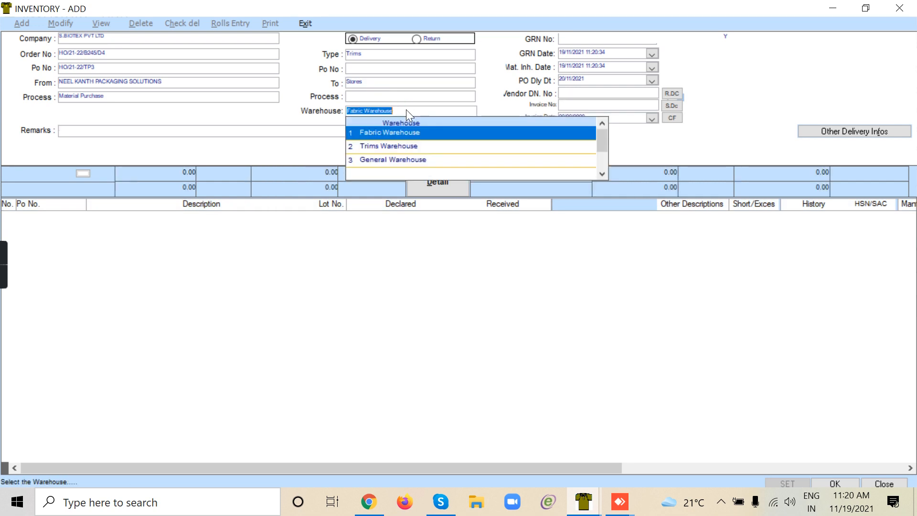
left_click(410, 146)
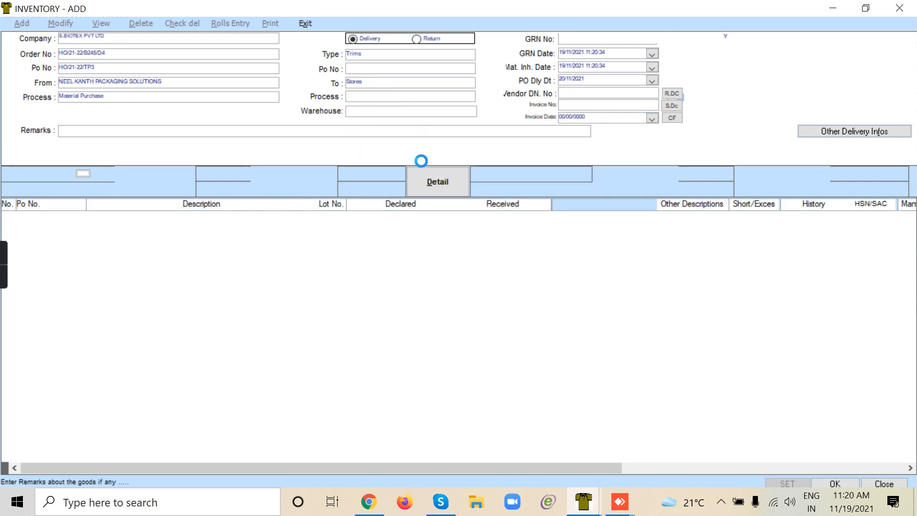
left_click(435, 185)
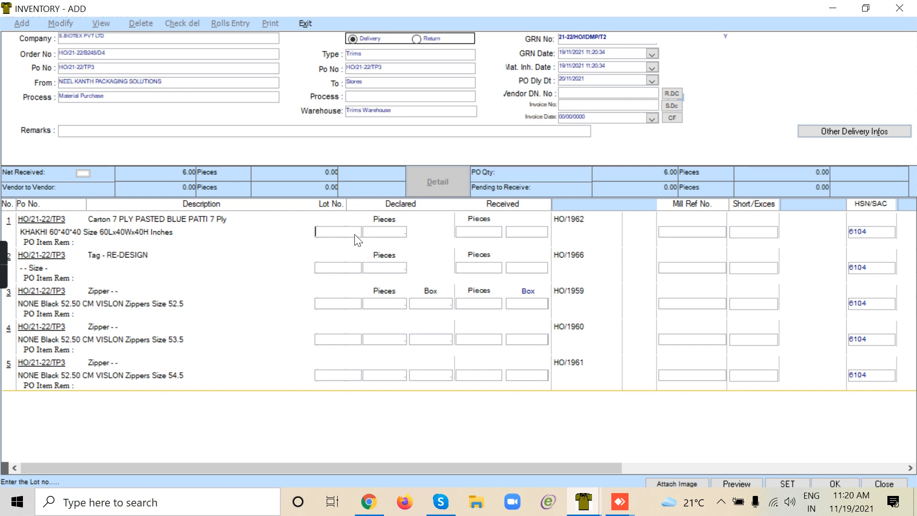
Check the carton's ordered and pending quantities and review its delivery breakup of earlier receipts
left_click(388, 233)
left_click_drag(658, 172, 683, 166)
double_click(671, 189)
left_click(488, 232)
left_click(84, 173)
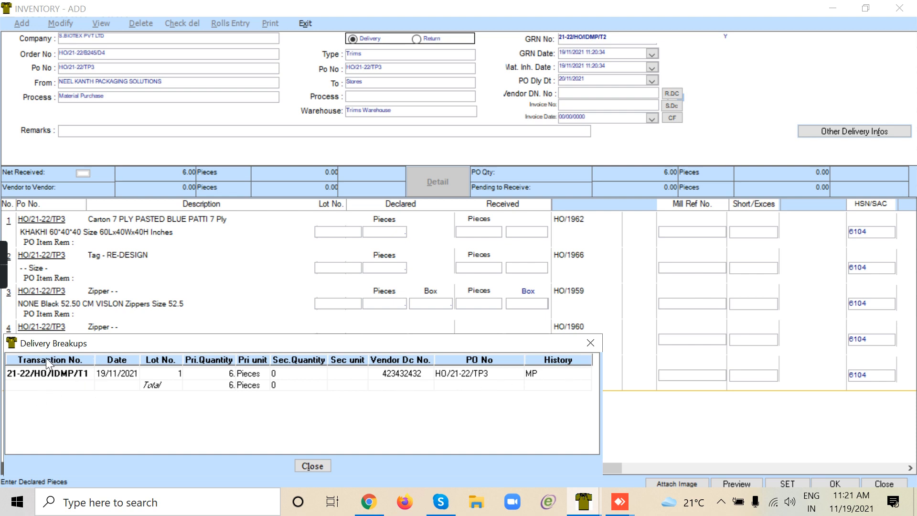
left_click(590, 343)
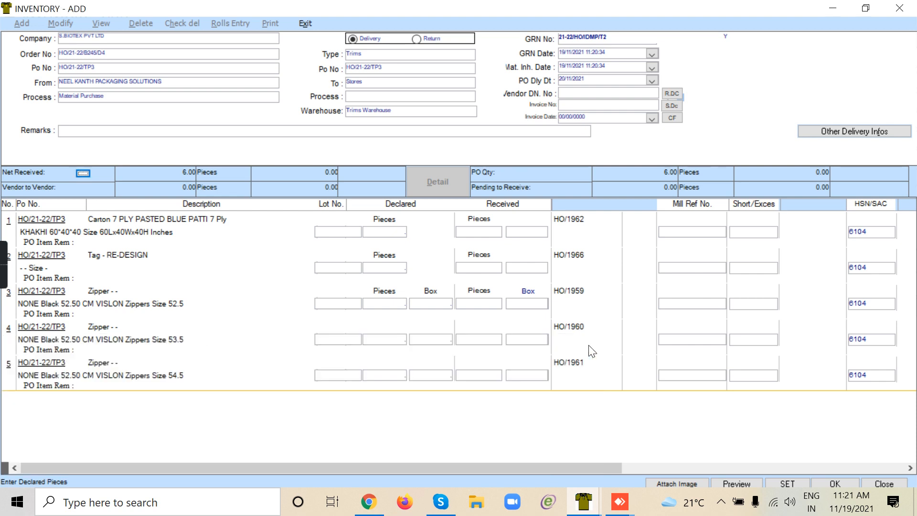
left_click(84, 173)
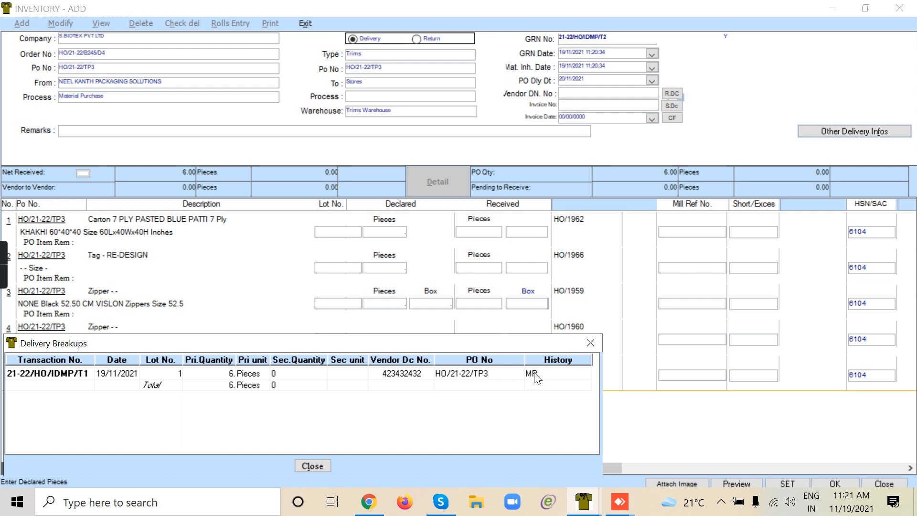
left_click(592, 342)
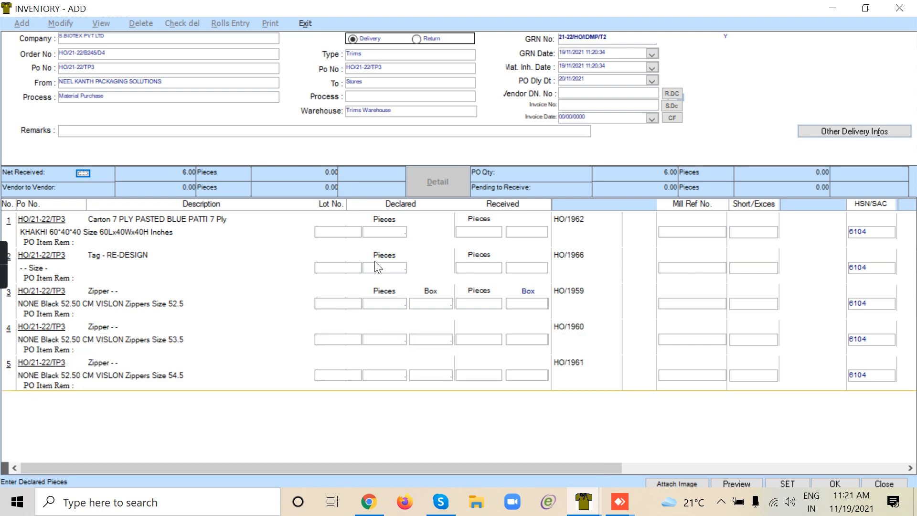
Enter 60 declared pieces for the RE-DESIGN tag and check the pending quantities of the three zippers
left_click(393, 266)
left_click_drag(654, 190, 691, 193)
left_click(396, 269)
type("60.")
key("Tab")
left_click(403, 302)
left_click(393, 337)
left_click(393, 376)
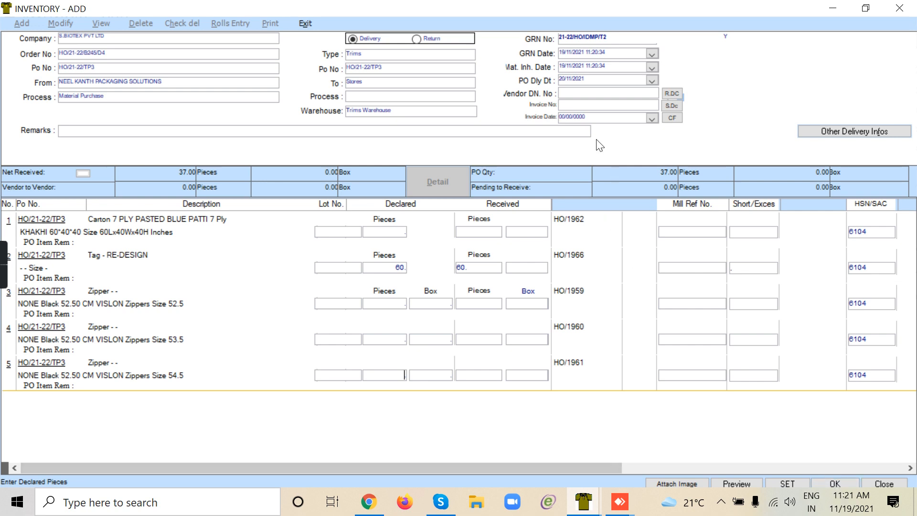
Enter vendor DN number 543543, invoice number 1234 and invoice date 09/11/2021 for the receipt
left_click(581, 95)
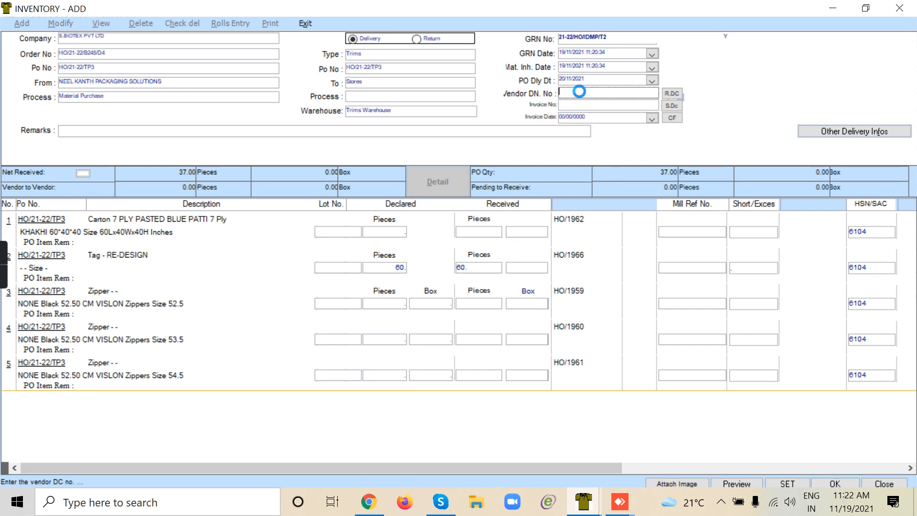
type("543543")
left_click(572, 103)
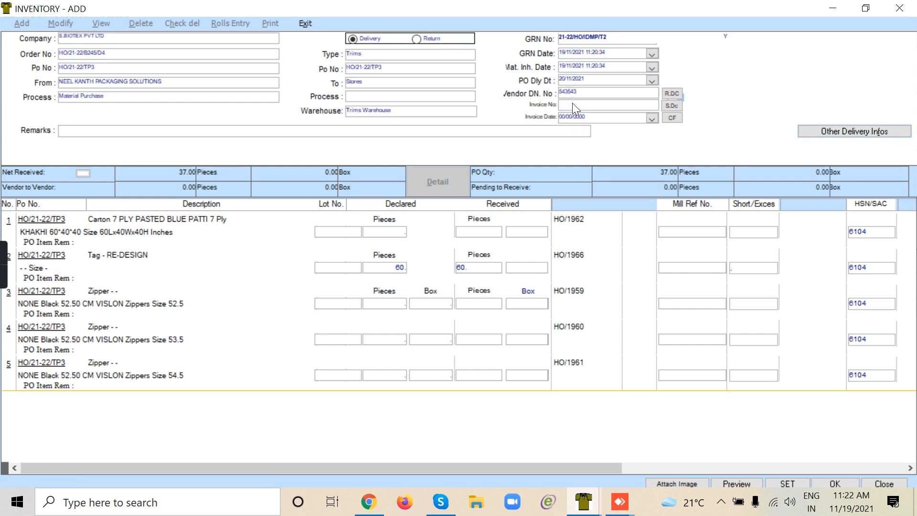
type("123")
key("Tab")
left_click(653, 119)
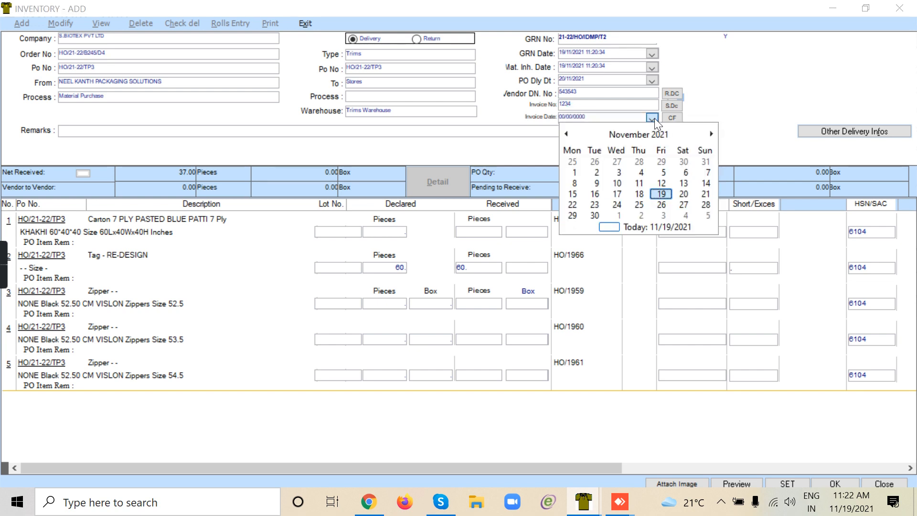
left_click(597, 183)
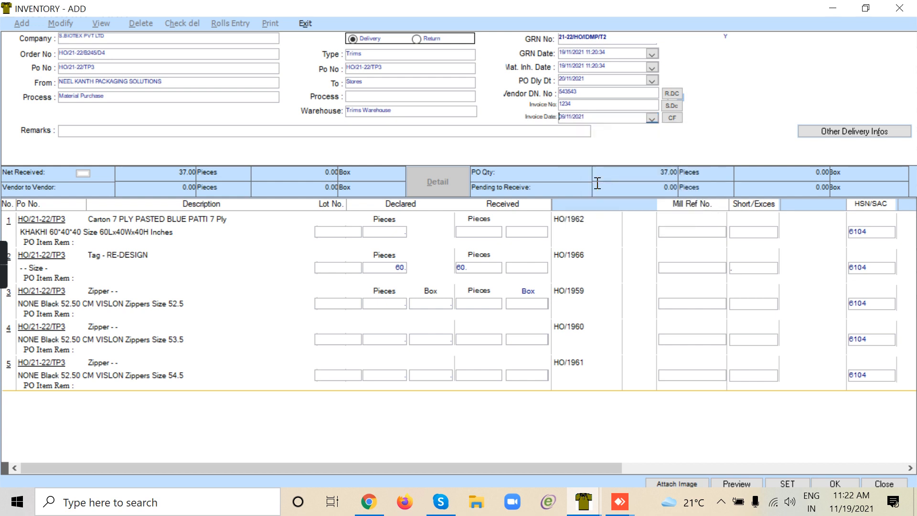
Save the goods receipt note without printing it and leave the receipt entry window
left_click(842, 486)
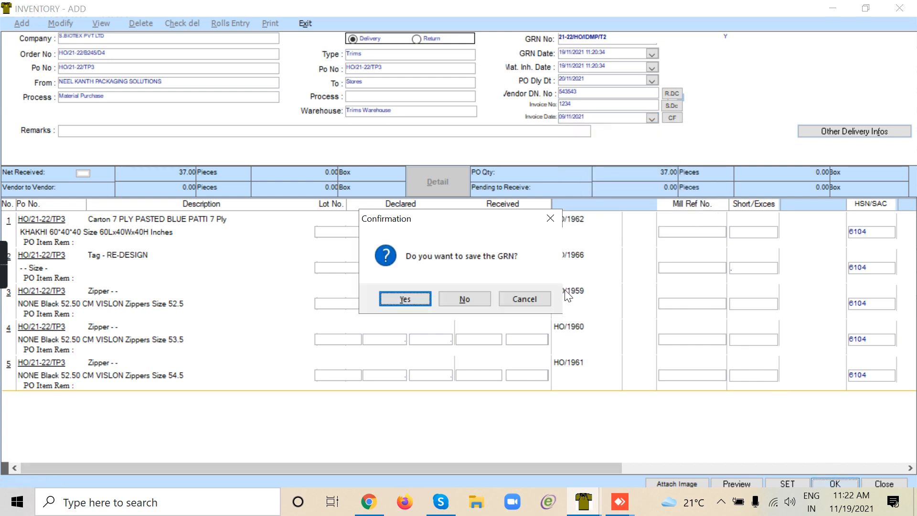
left_click(405, 300)
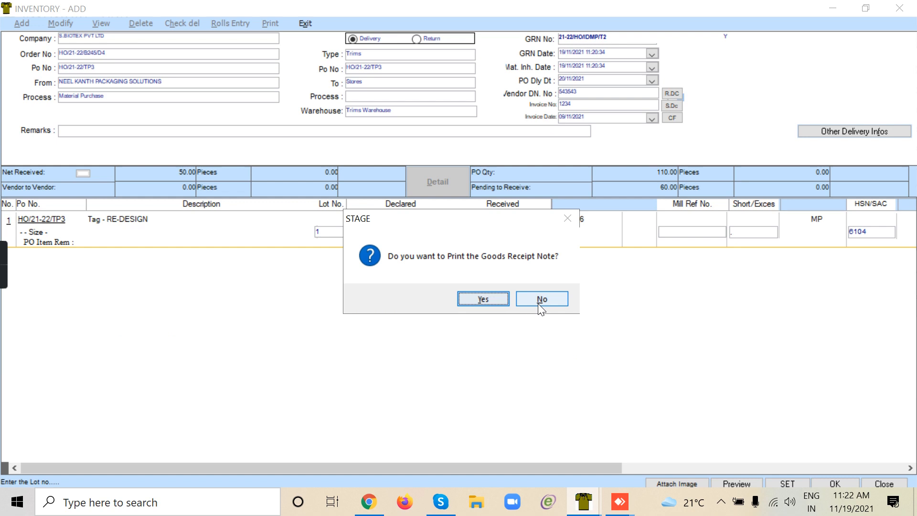
left_click(538, 305)
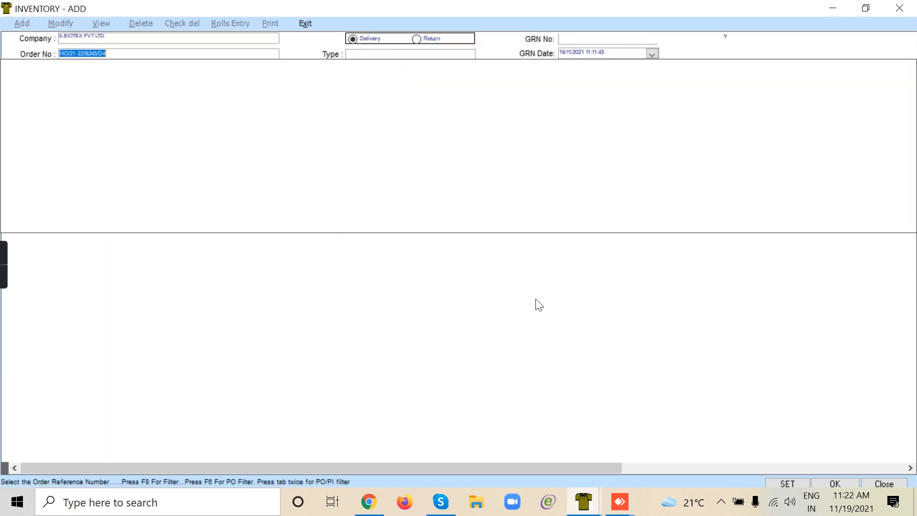
left_click(311, 22)
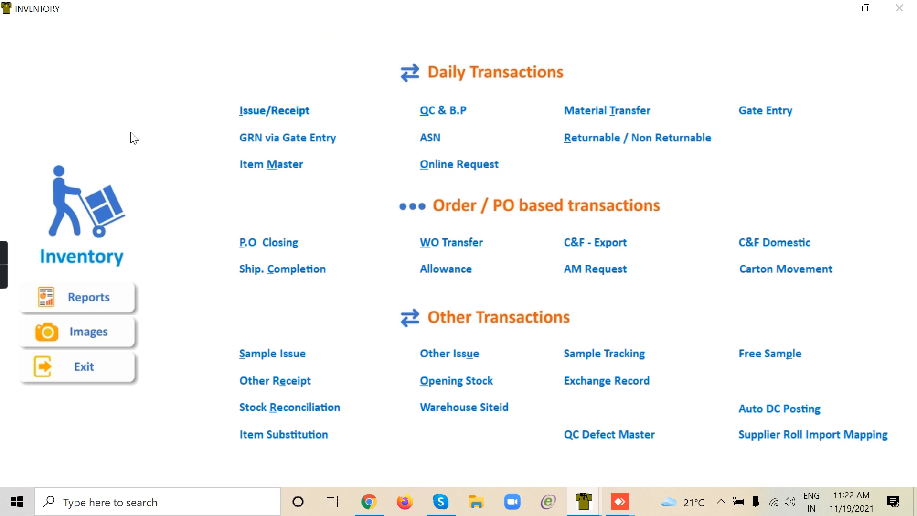
Open the Stock Value As On Date report and set its material to Trims
left_click(101, 297)
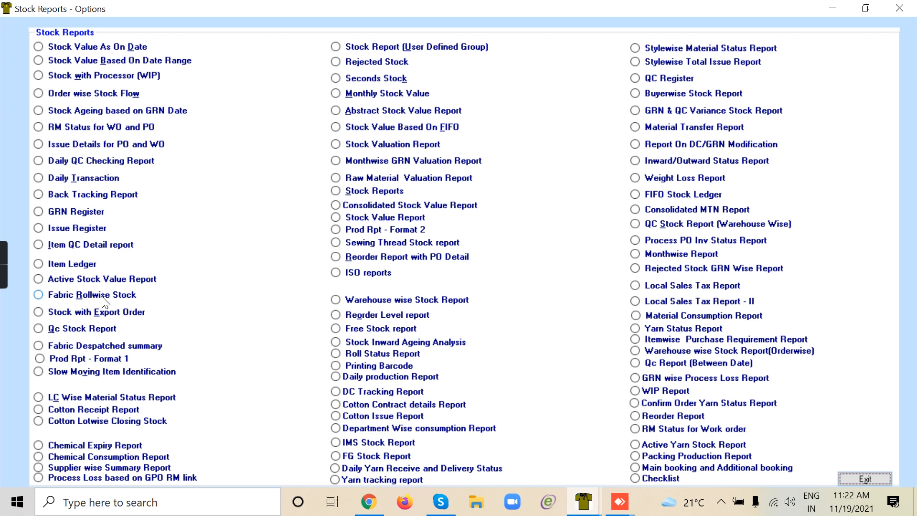
left_click(78, 47)
left_click(78, 46)
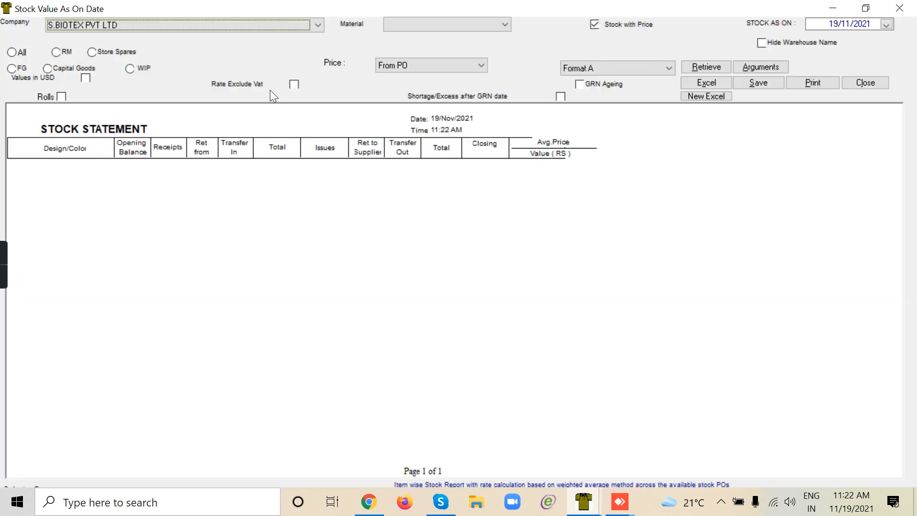
left_click(475, 27)
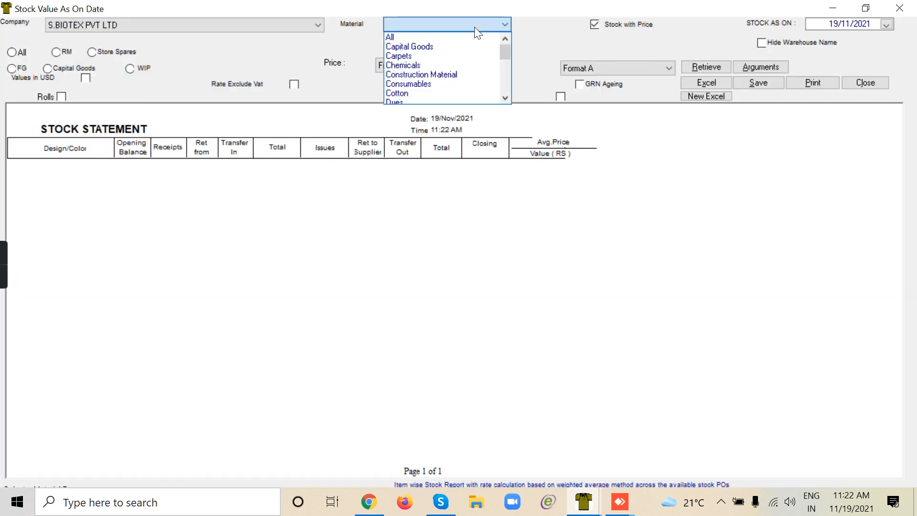
key("t")
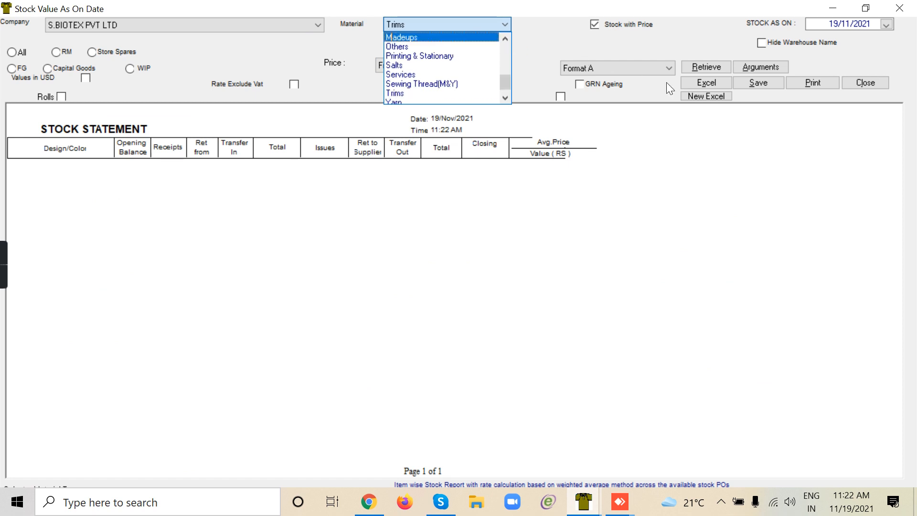
Filter the stock report's items to the Trims Warehouse
left_click(761, 66)
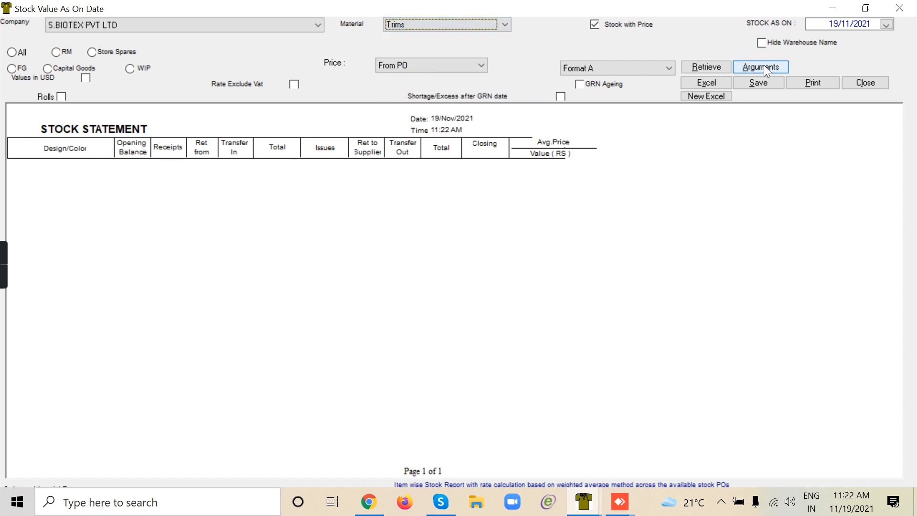
left_click(741, 68)
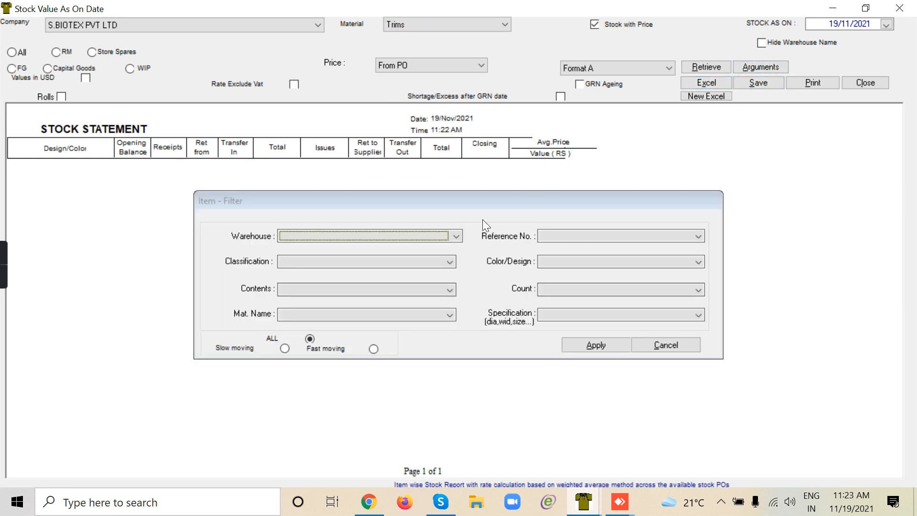
left_click(457, 237)
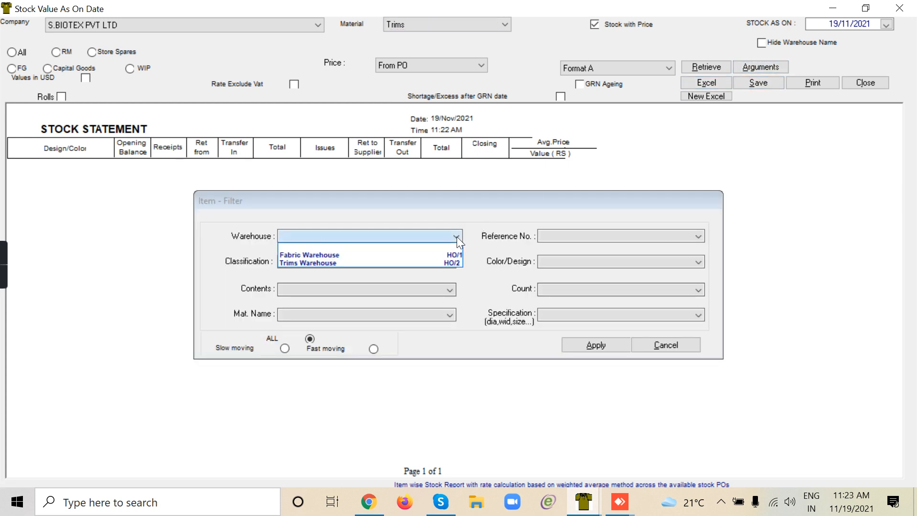
left_click(315, 262)
left_click(597, 346)
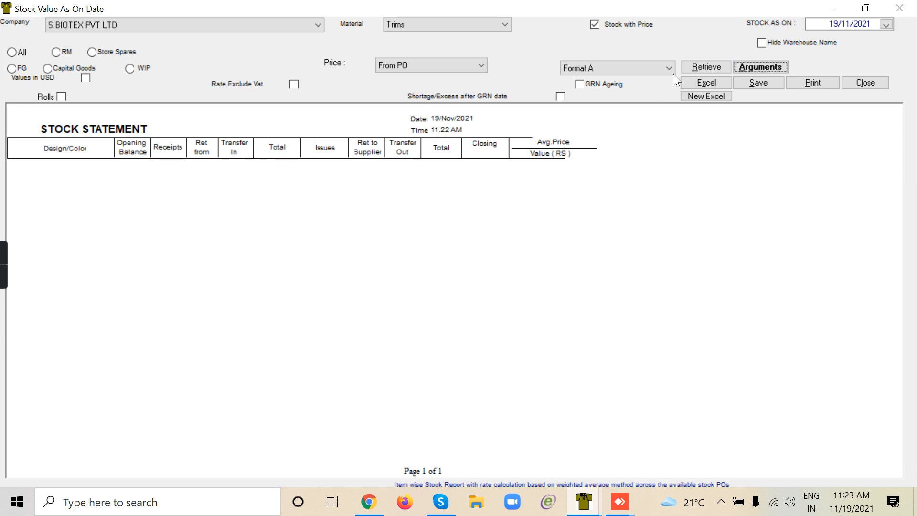
Retrieve the stock statement in Format C and review the received trims on both of its pages
left_click(671, 70)
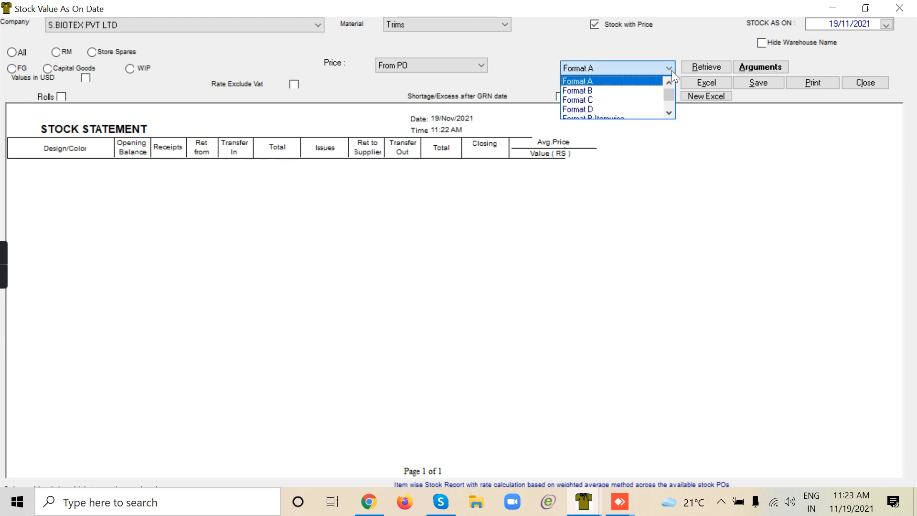
left_click(604, 101)
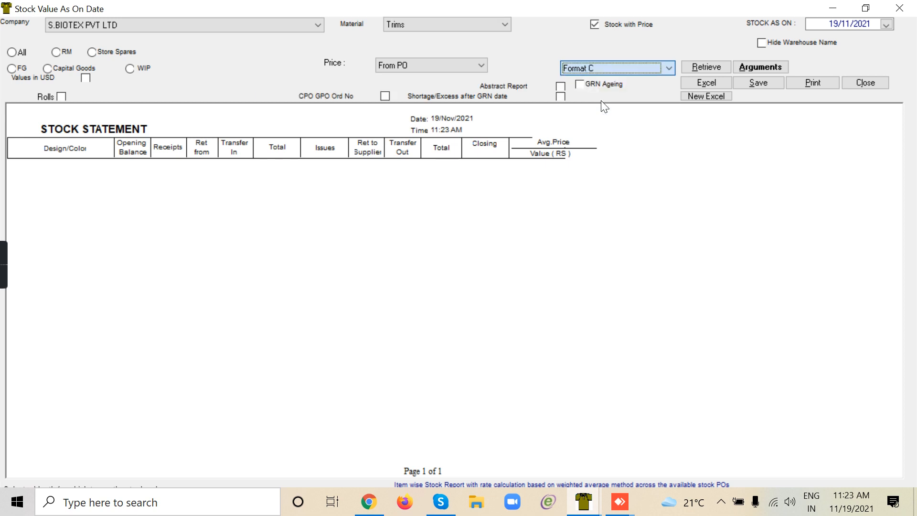
left_click(716, 68)
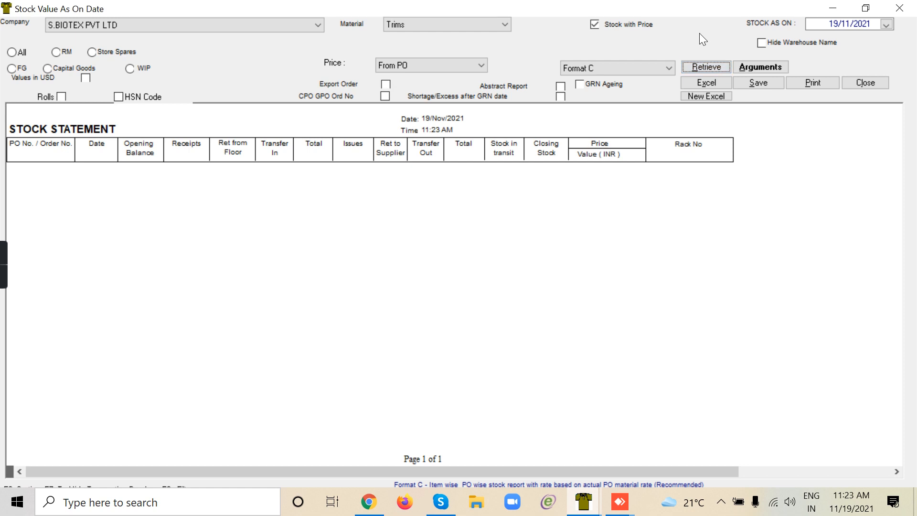
left_click(713, 68)
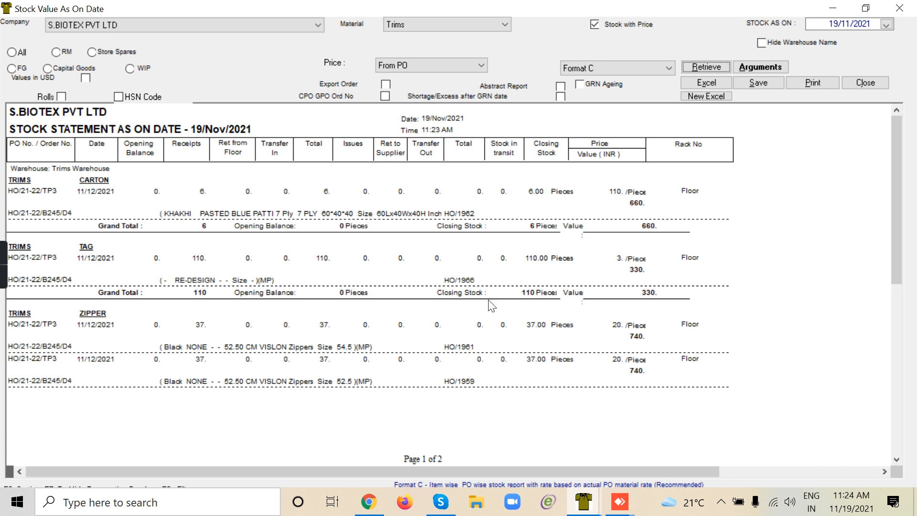
left_click(896, 459)
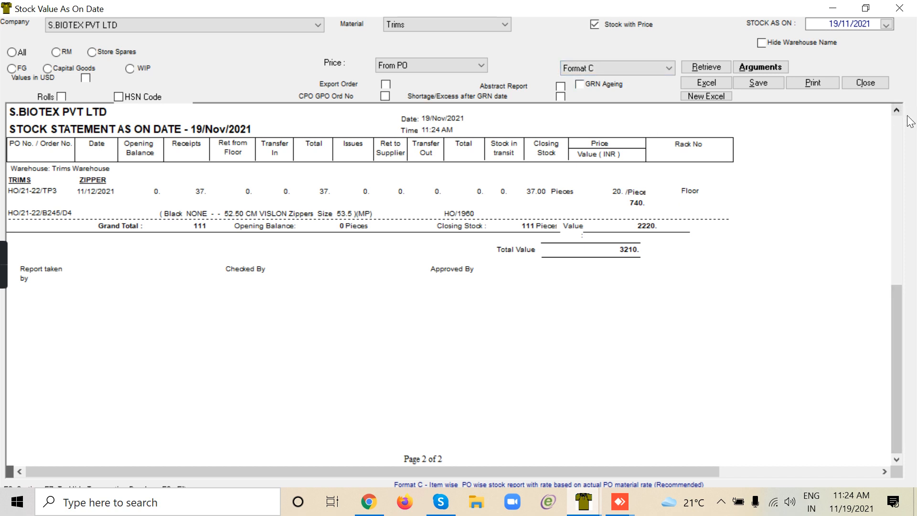
left_click(898, 128)
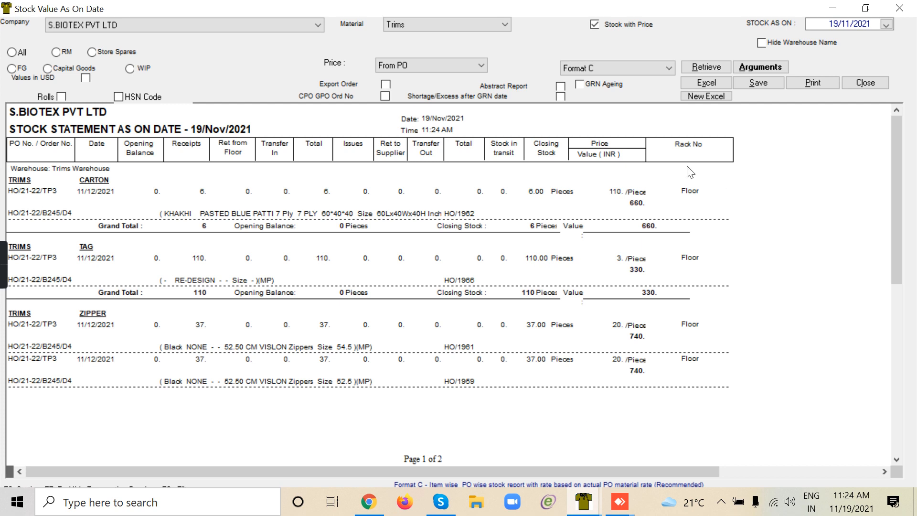
Retrieve the trims stock statement in Format D and review its supplier, value and quality check columns
left_click(662, 66)
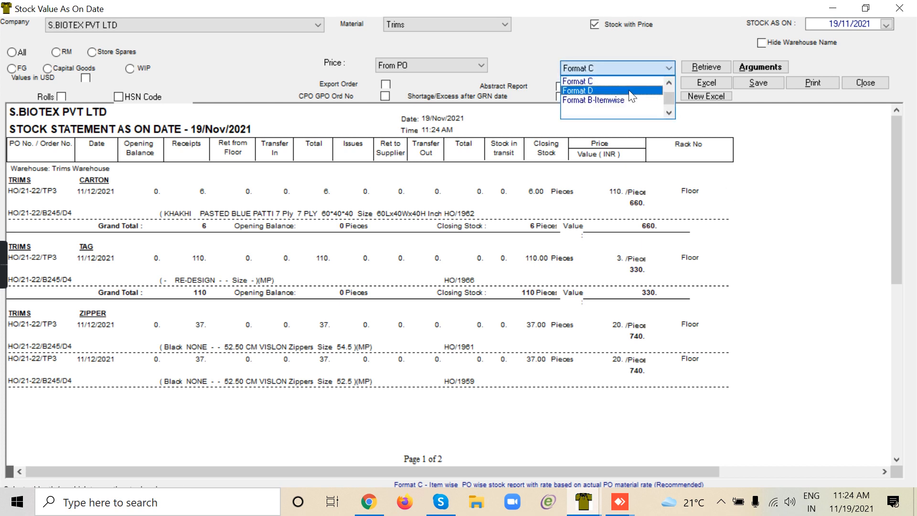
left_click(660, 90)
left_click(711, 64)
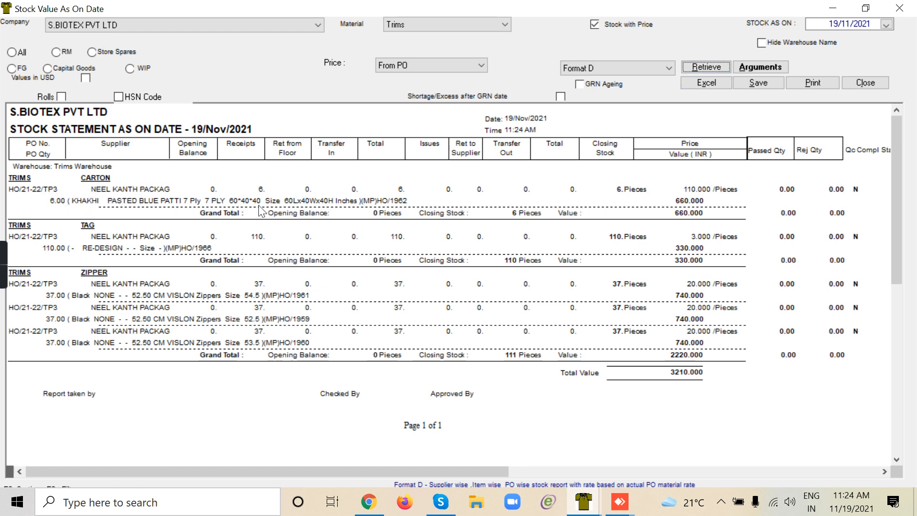
left_click(884, 473)
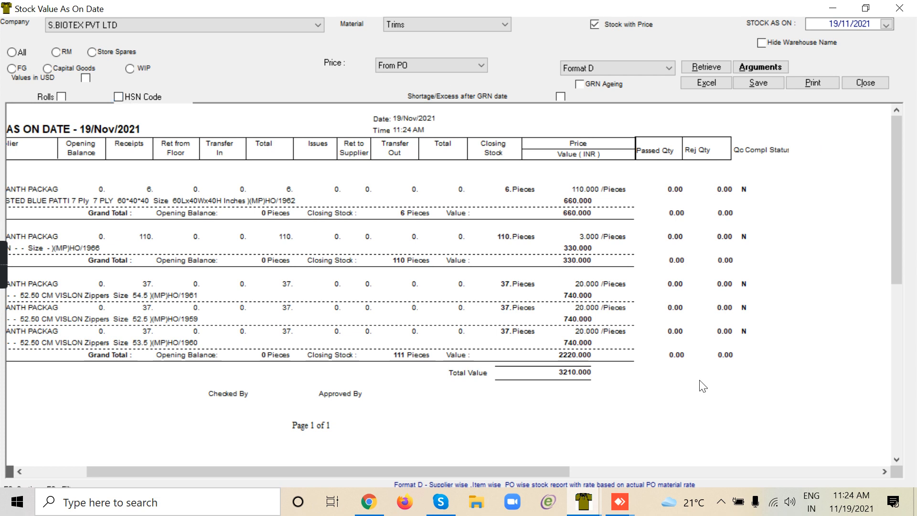
Leave the stock value report and look over the list of available inventory stock reports
left_click(899, 15)
left_click(900, 16)
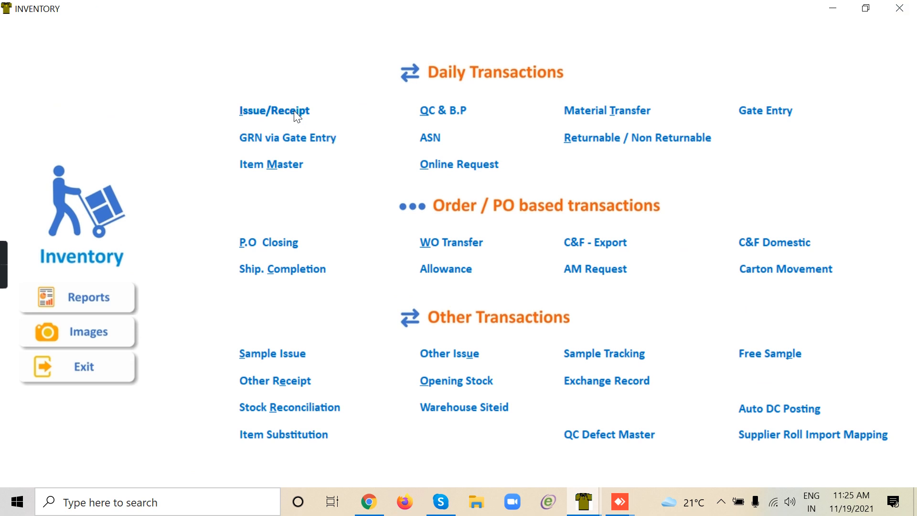
left_click(82, 299)
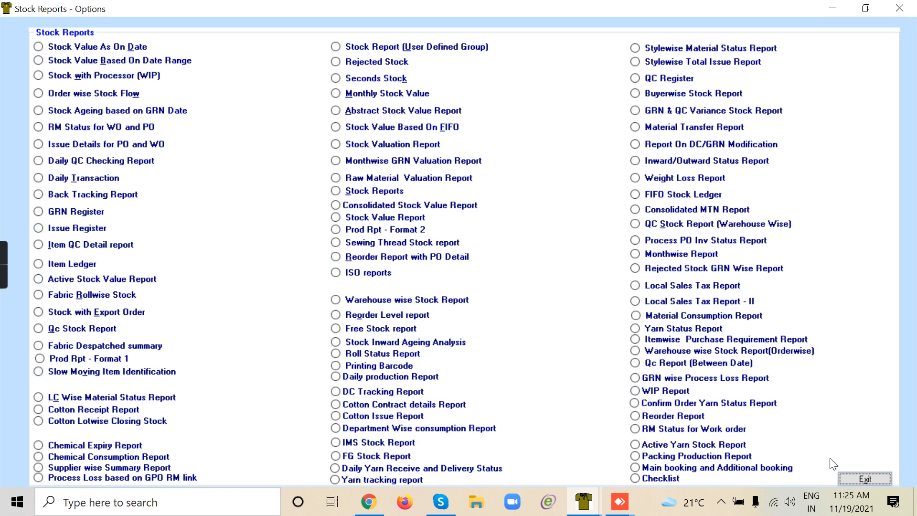
left_click(866, 479)
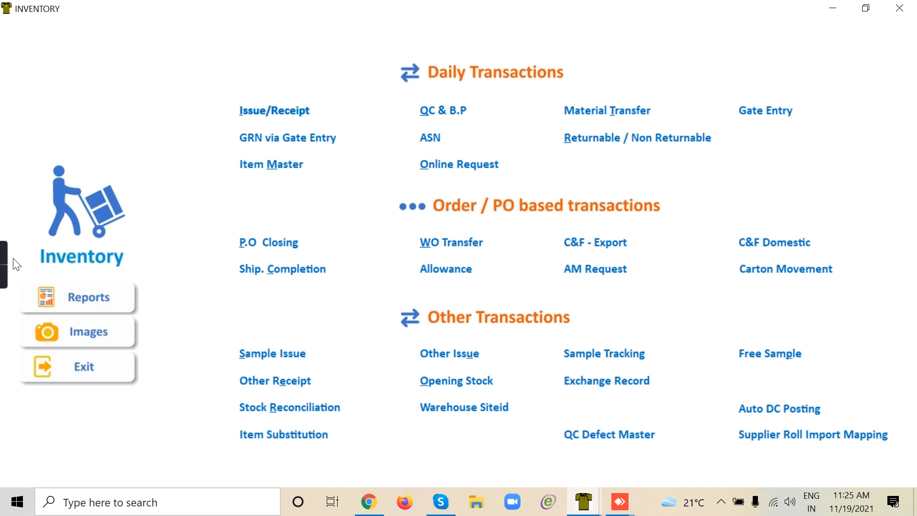
Start a new quality control entry for the Swami Textiles hoody track suit order and its Neel Kanth Packaging Solution material purchase order
left_click(446, 113)
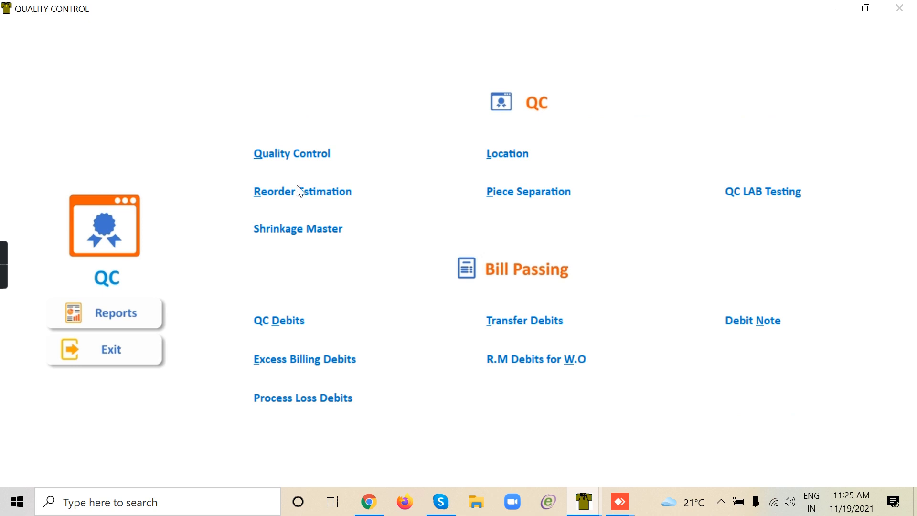
left_click(304, 155)
left_click(26, 38)
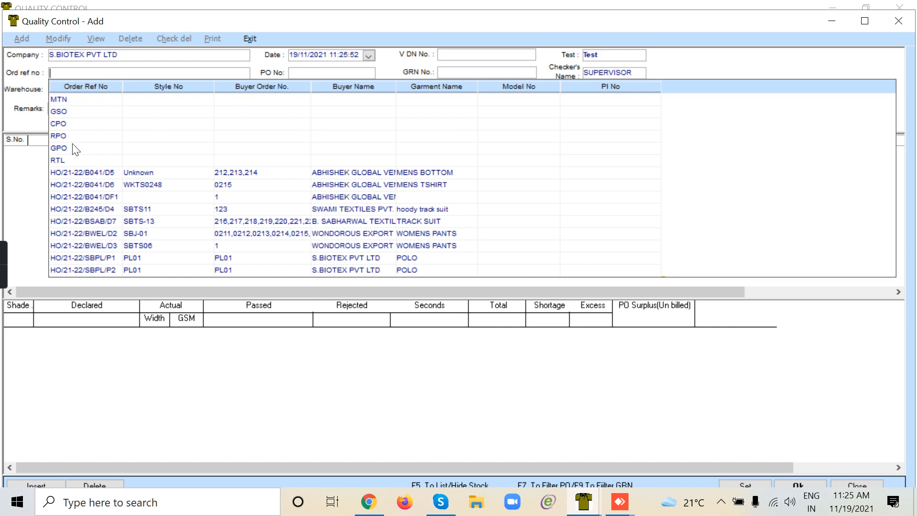
left_click(103, 210)
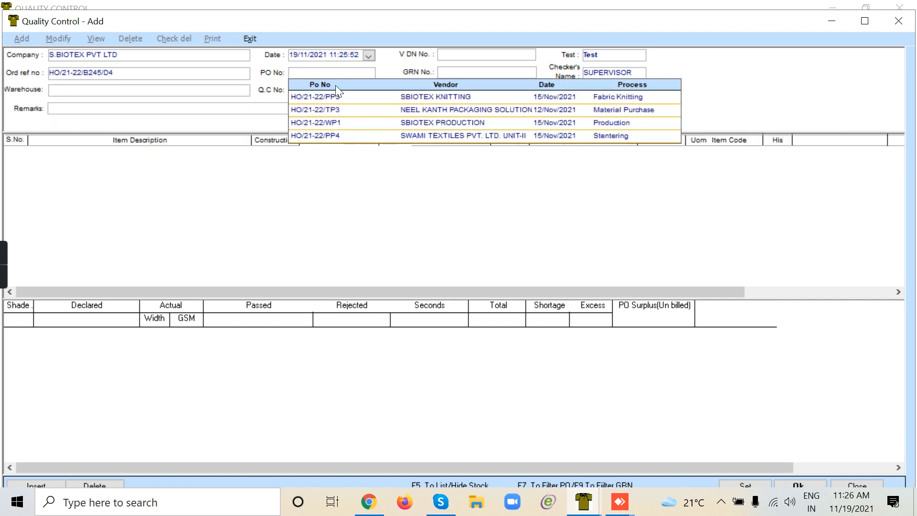
left_click(425, 110)
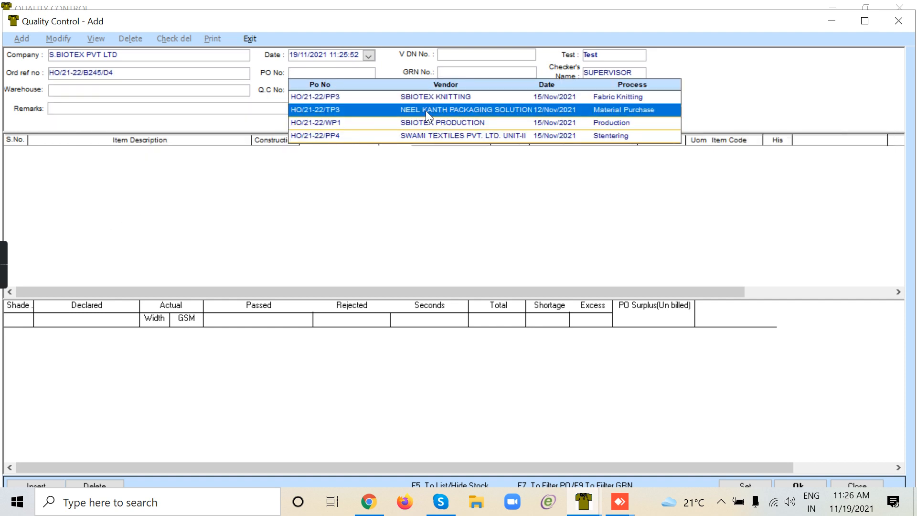
Load goods receipt 21-22/HO/IDMP/T1 into the quality control entry and set the test number to 1
left_click(466, 72)
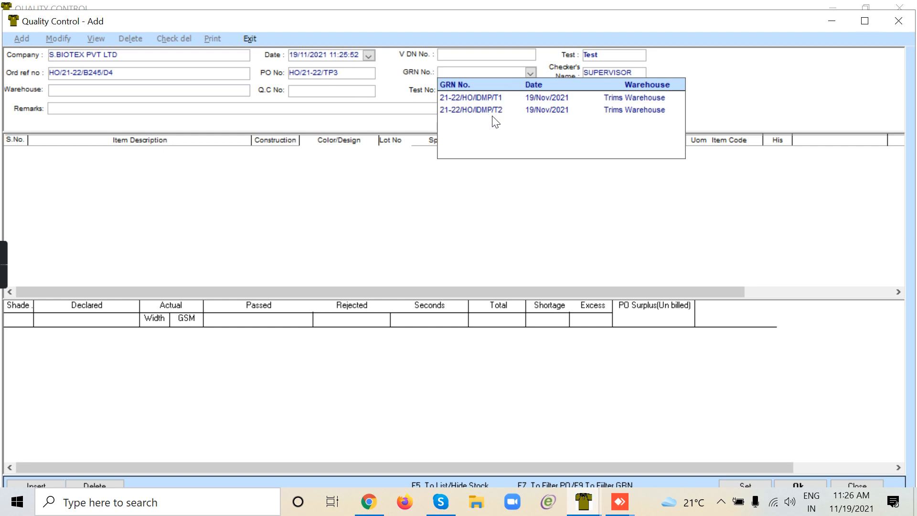
left_click(486, 97)
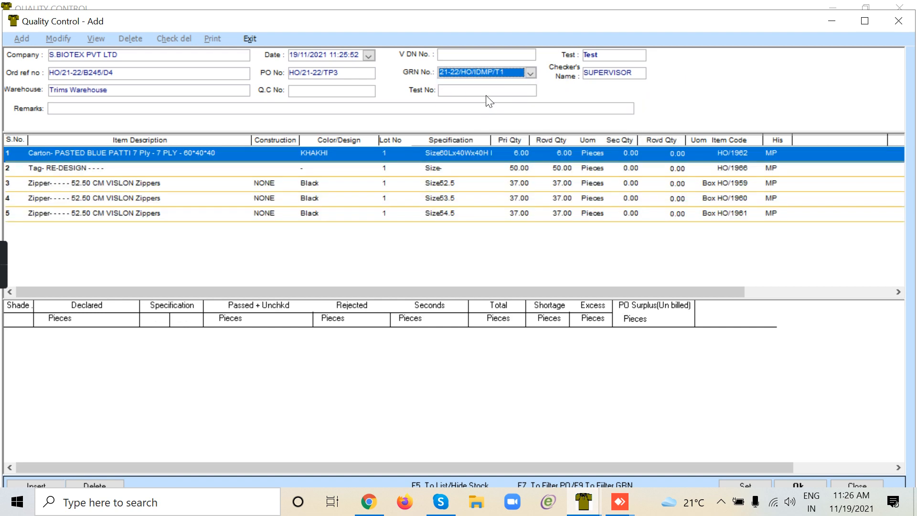
left_click(458, 93)
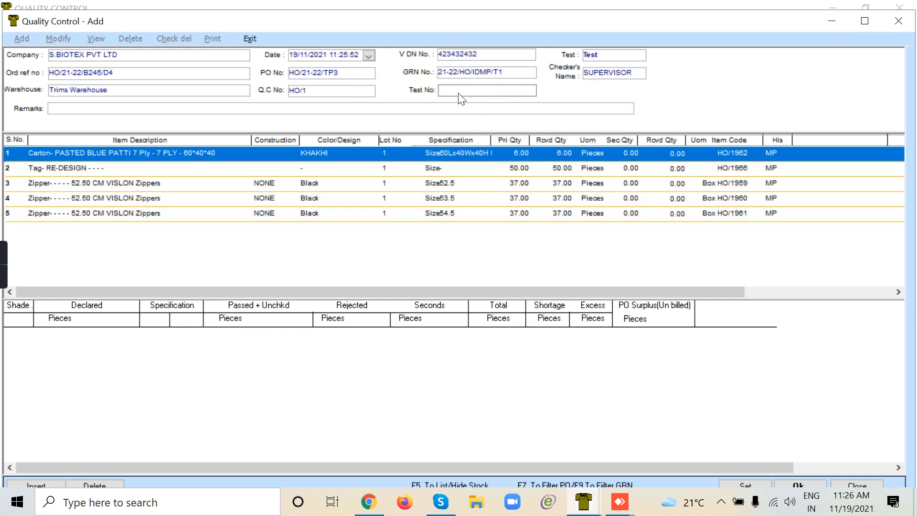
type("1")
Insert a quality check line for the carton item with 6 pieces passed
left_click(145, 184)
left_click(53, 483)
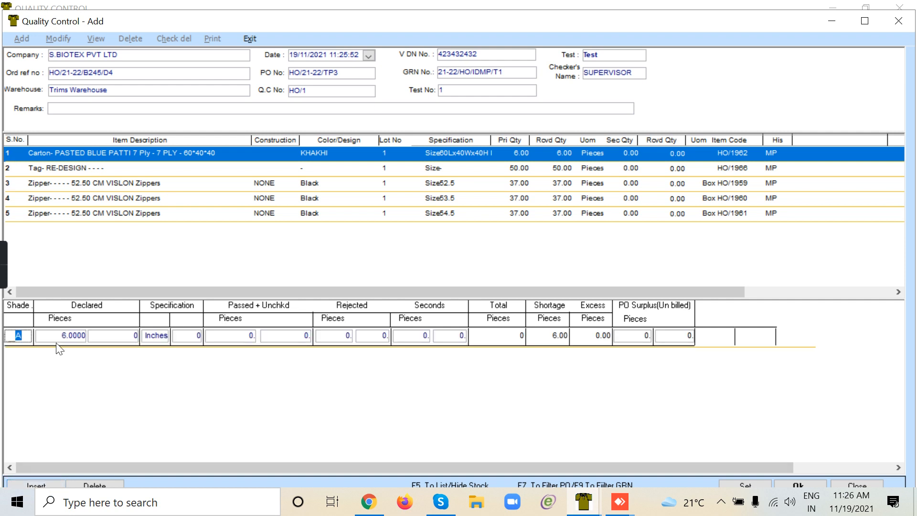
left_click(244, 340)
type("6")
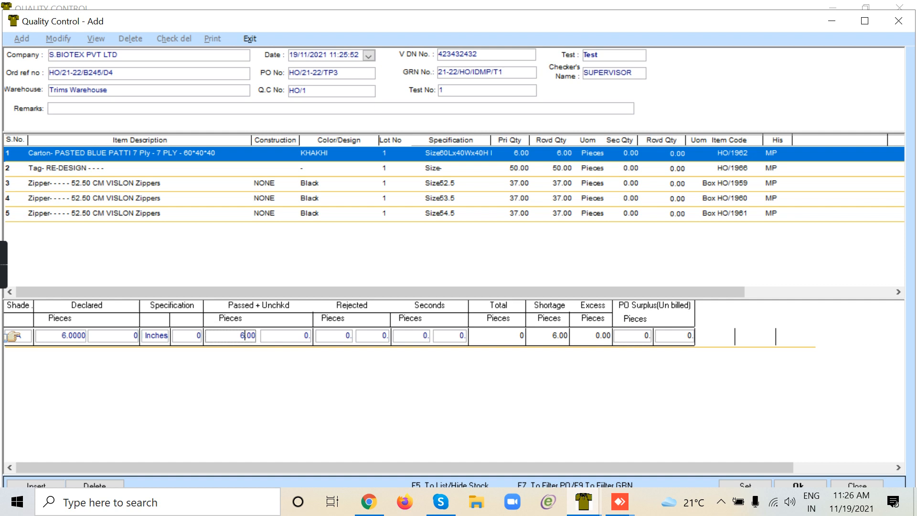
key("Tab")
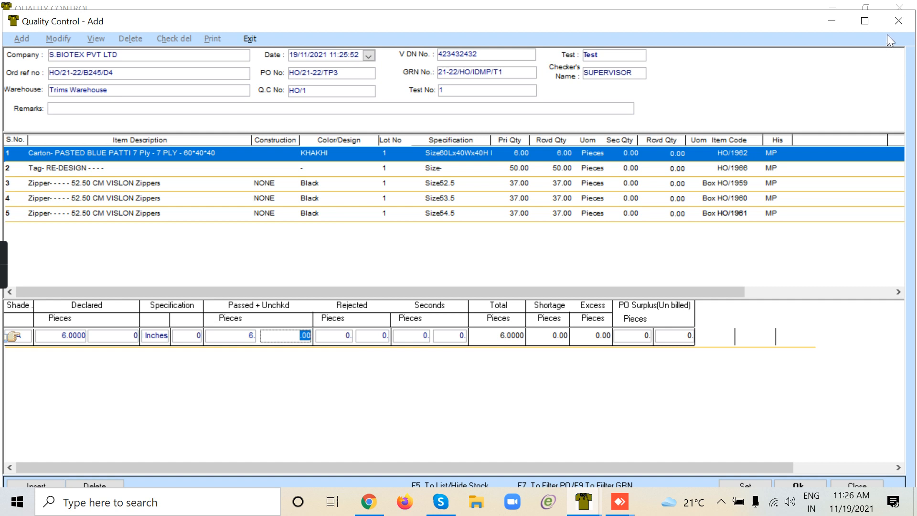
Maximize the quality control window and insert a check line for the RE-DESIGN tag with 40 pieces passed
left_click(865, 22)
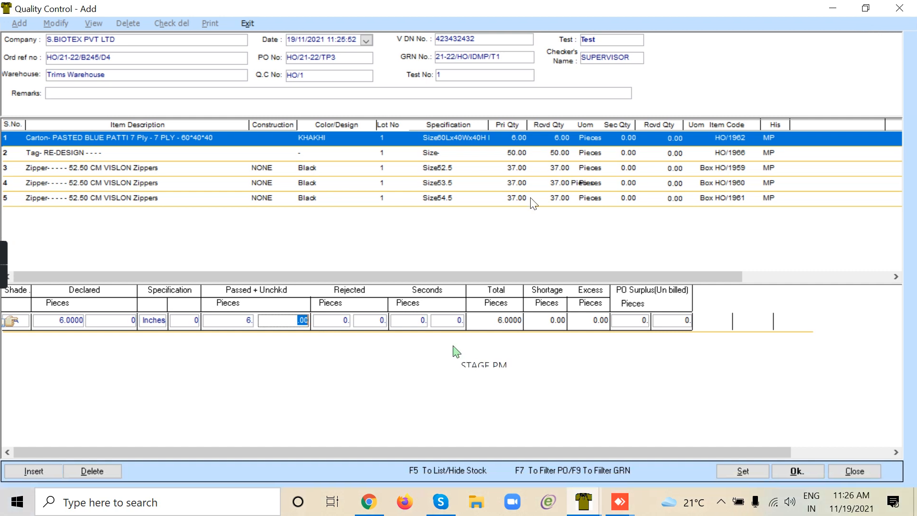
left_click(76, 155)
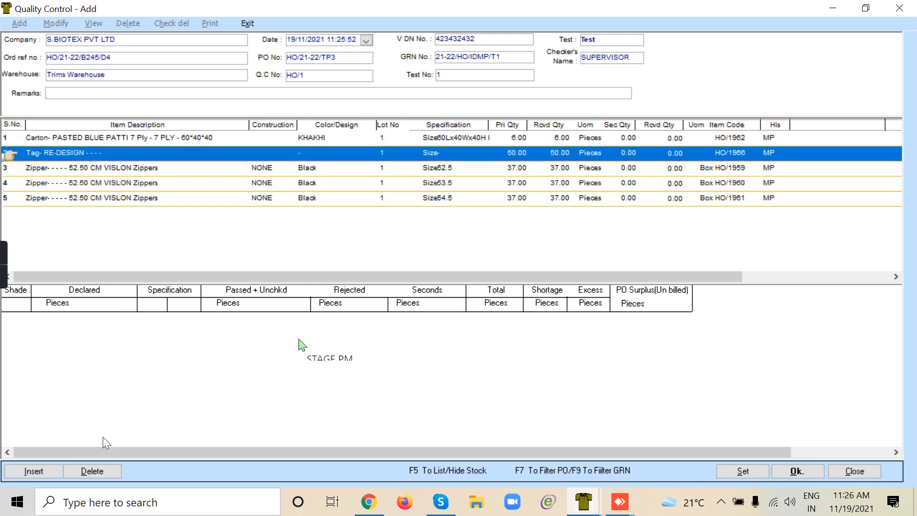
left_click(41, 471)
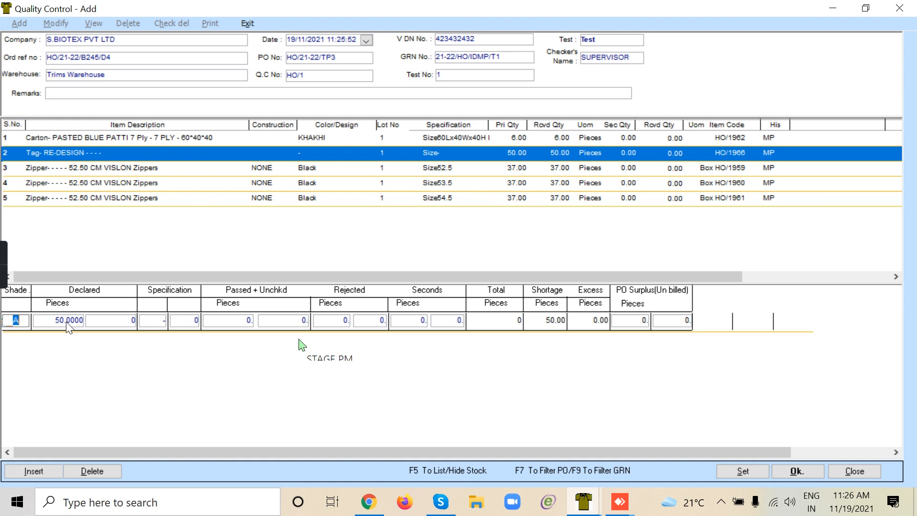
left_click(240, 325)
type("40")
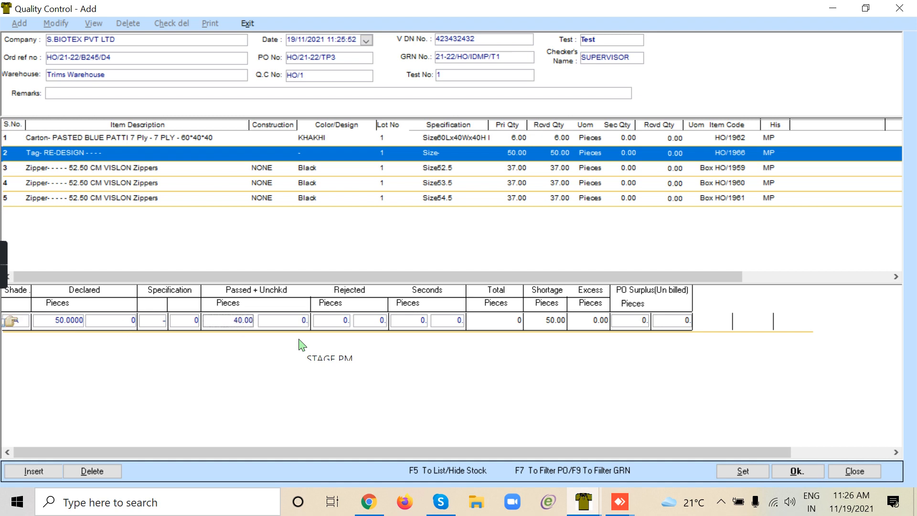
key("Tab")
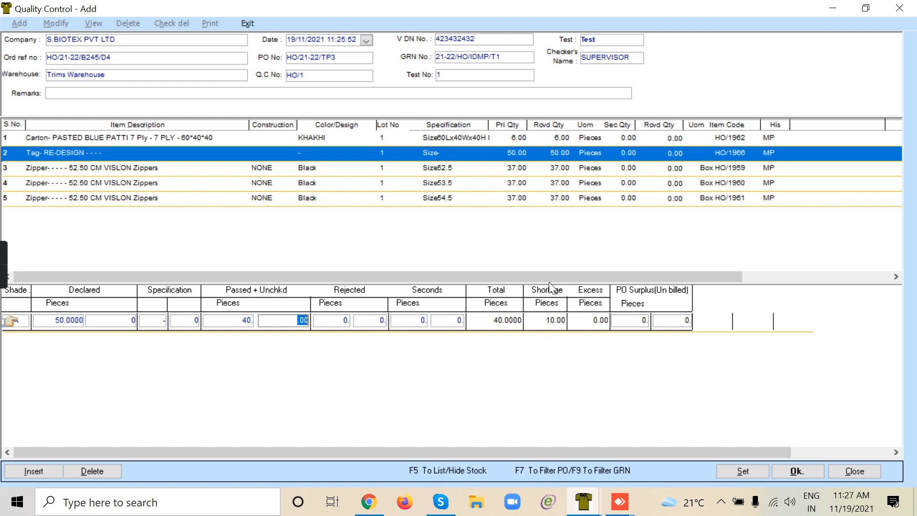
Insert a quality check line for the size 52.5 zipper with 30 pieces passed
left_click(190, 171)
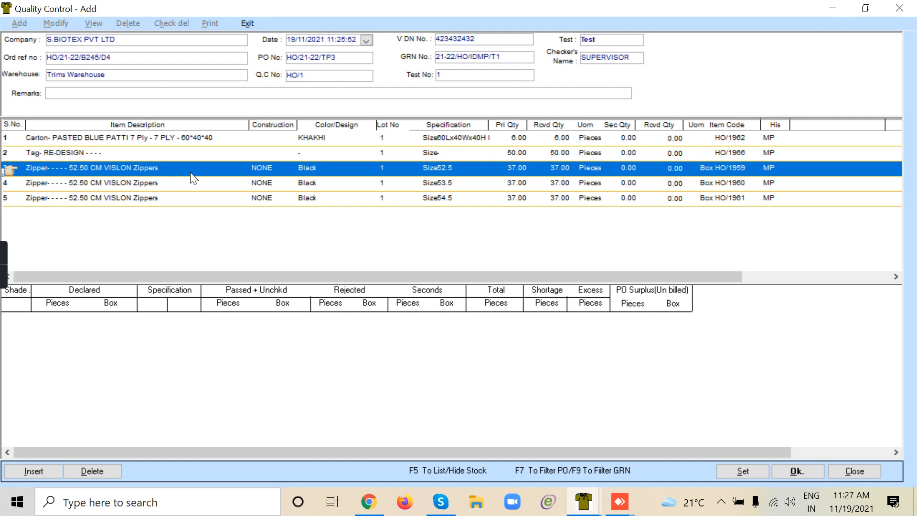
left_click(49, 472)
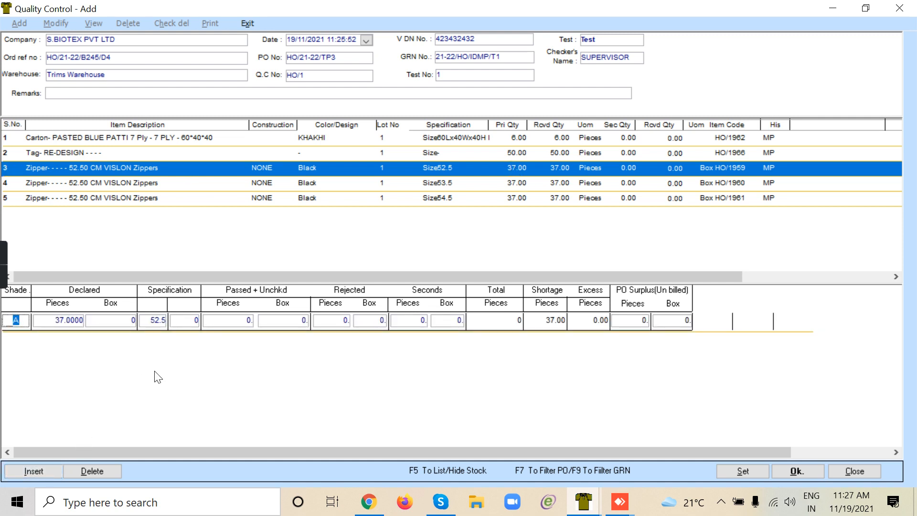
left_click(244, 327)
type("30")
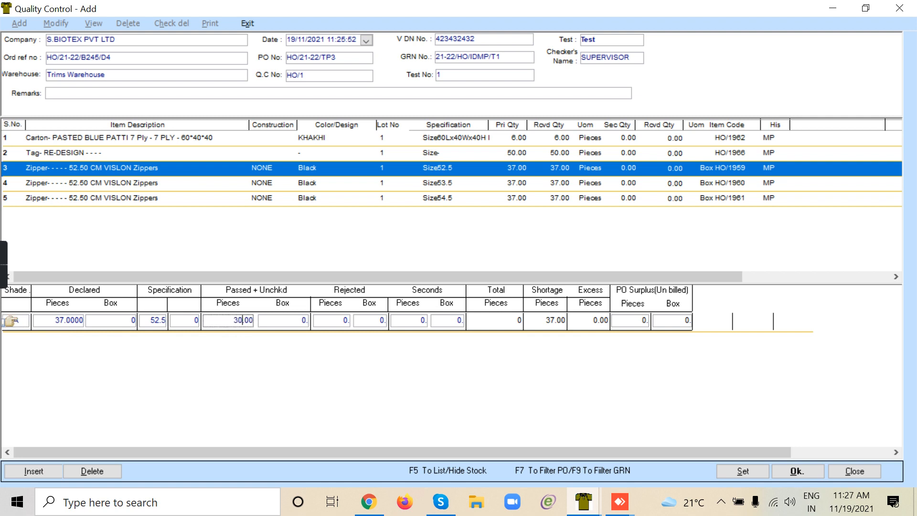
key("Tab")
Add a rejected stock line for the size 52.5 zipper, returned to Neel Kanth Packaging Solution
left_click(334, 322)
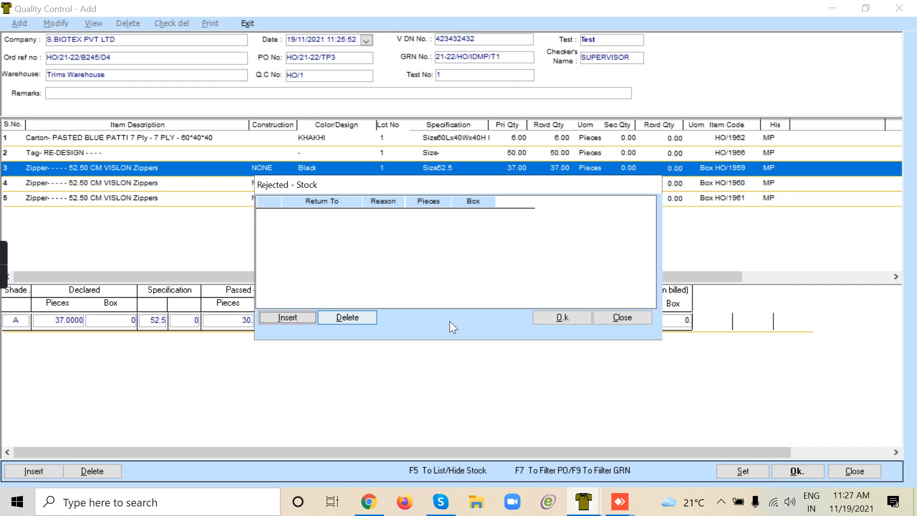
left_click(289, 318)
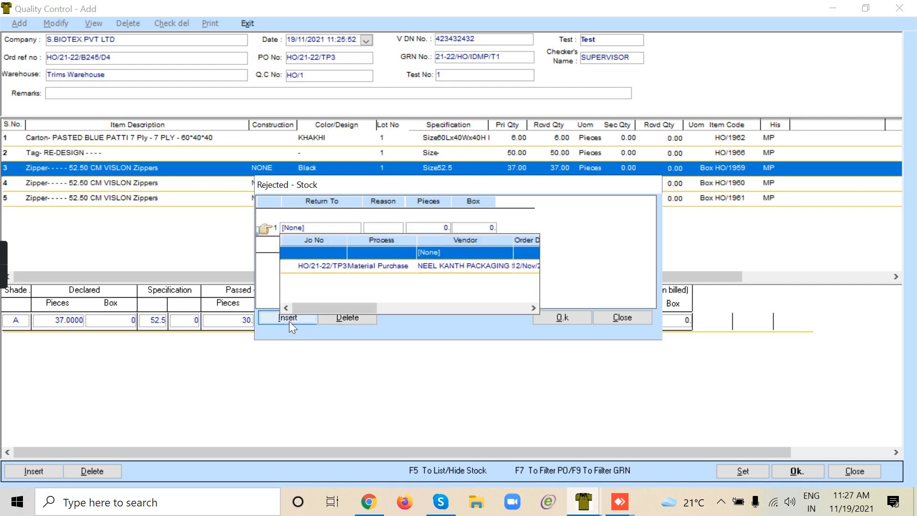
left_click(362, 265)
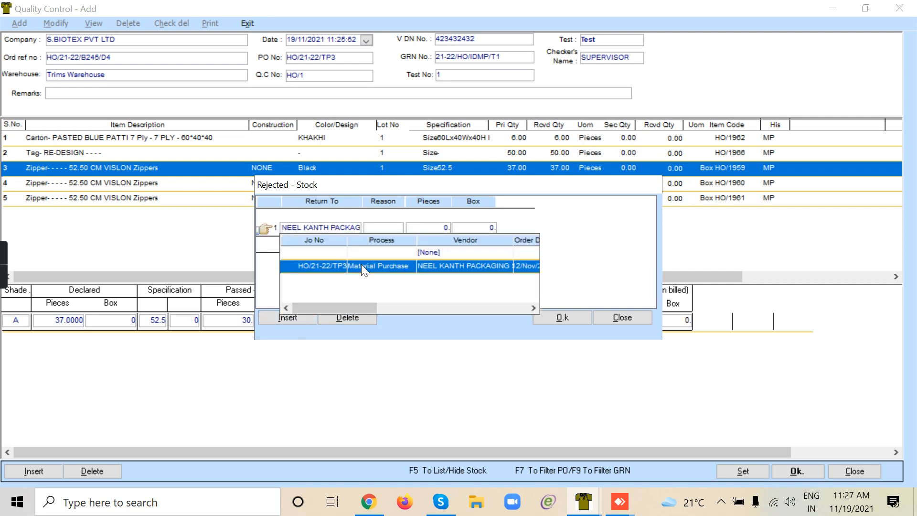
Add and save a new QC rejection reason with code SV and description Shade Variation
left_click(382, 230)
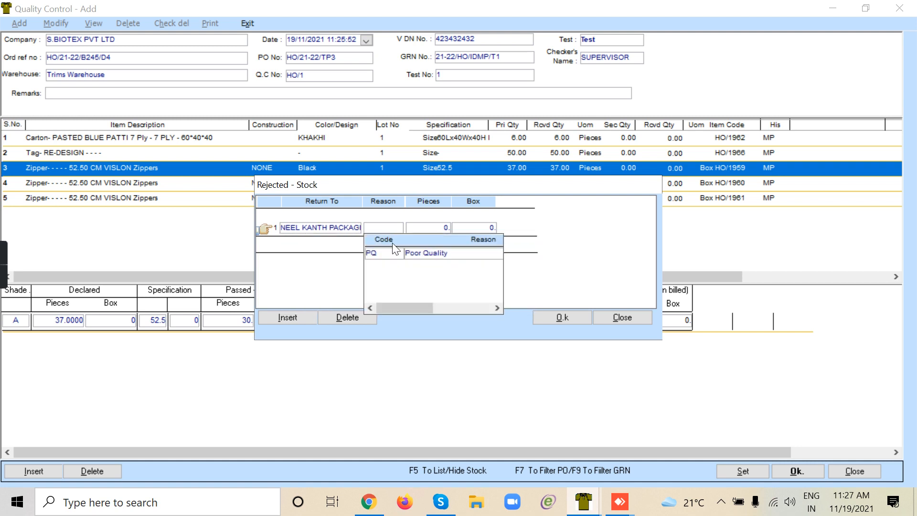
right_click(397, 256)
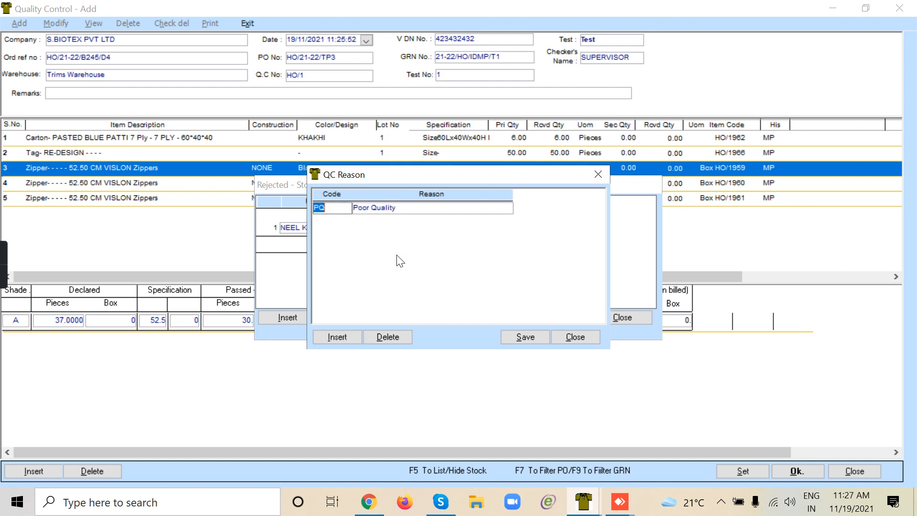
left_click(342, 337)
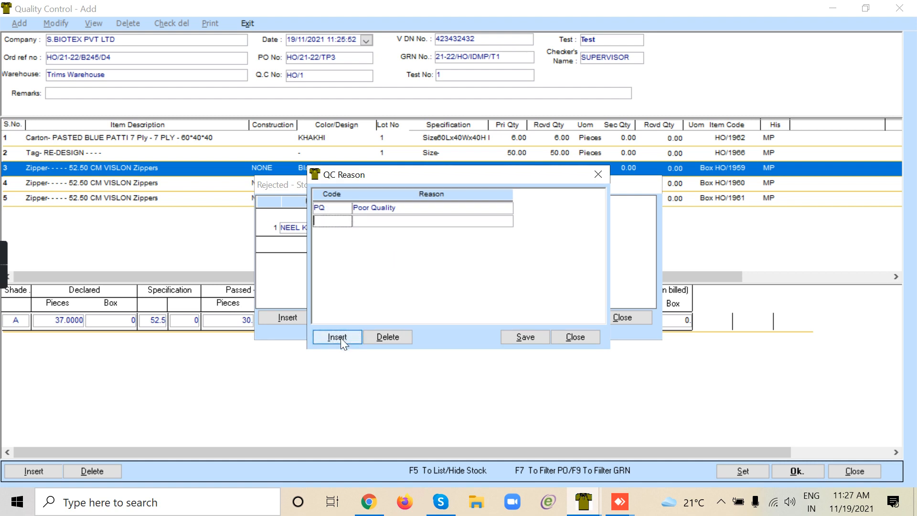
type("SV")
key("Tab")
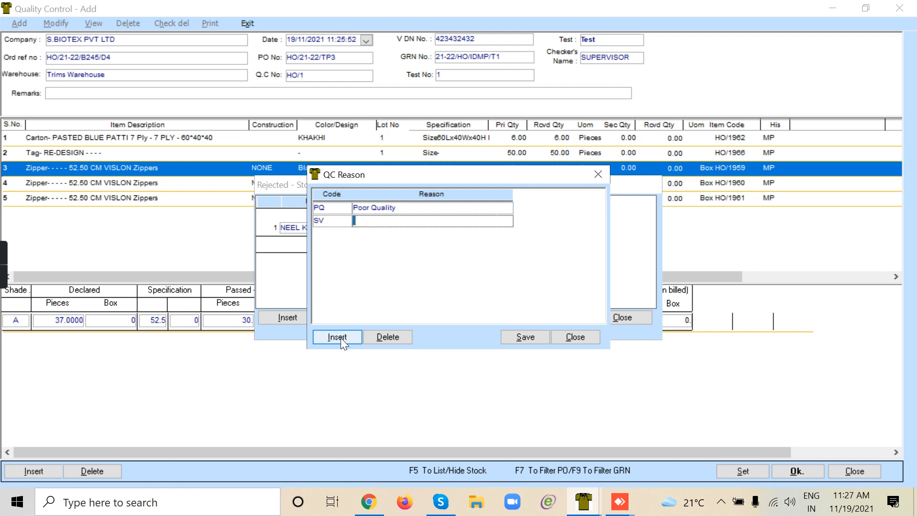
type("Shade Variation")
left_click(517, 341)
Assign reason SV and 7 pieces to the zipper's rejected stock line and accept the rejection
left_click(425, 266)
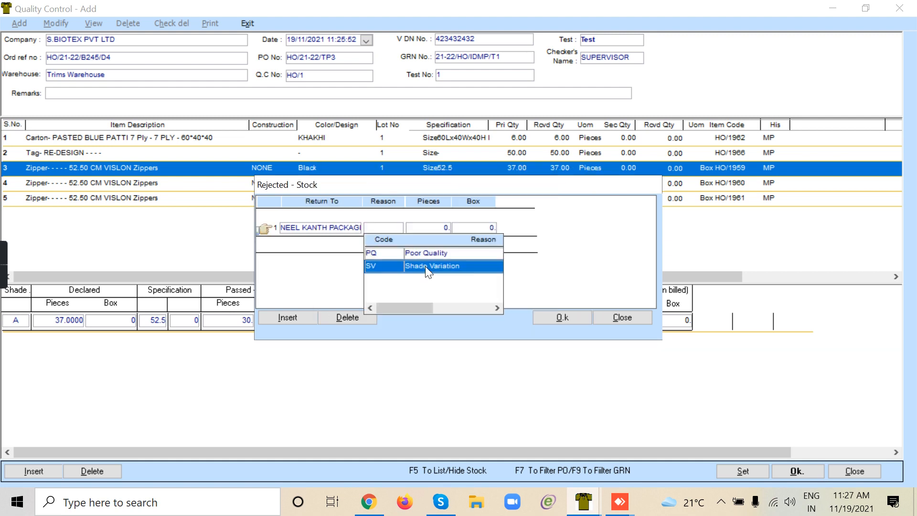
left_click(419, 267)
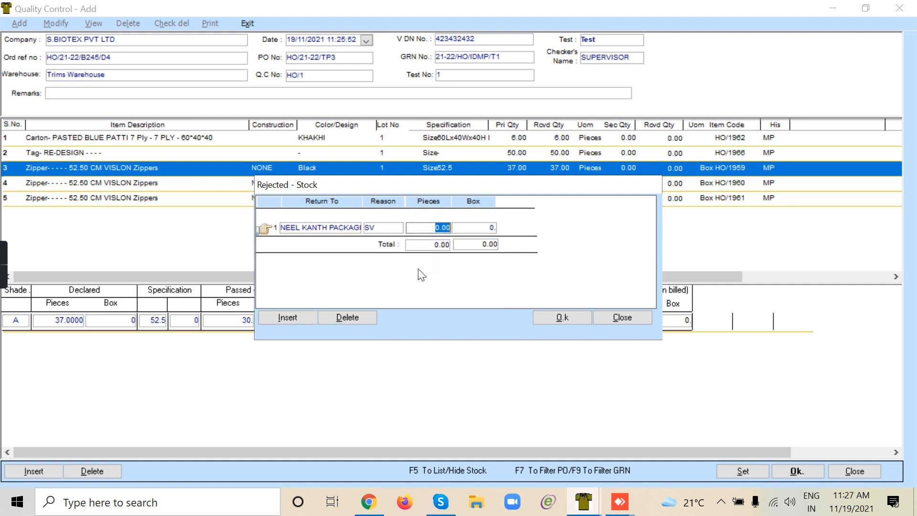
type("7")
key("Tab")
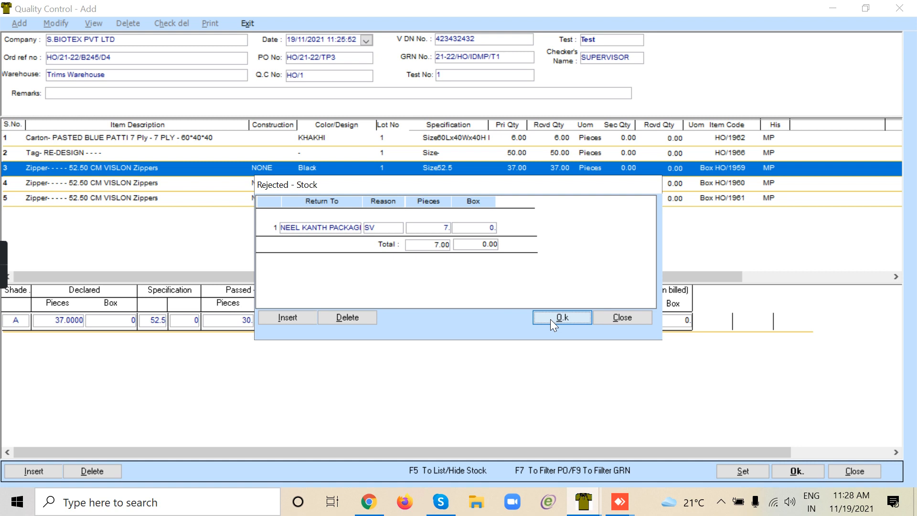
left_click(551, 319)
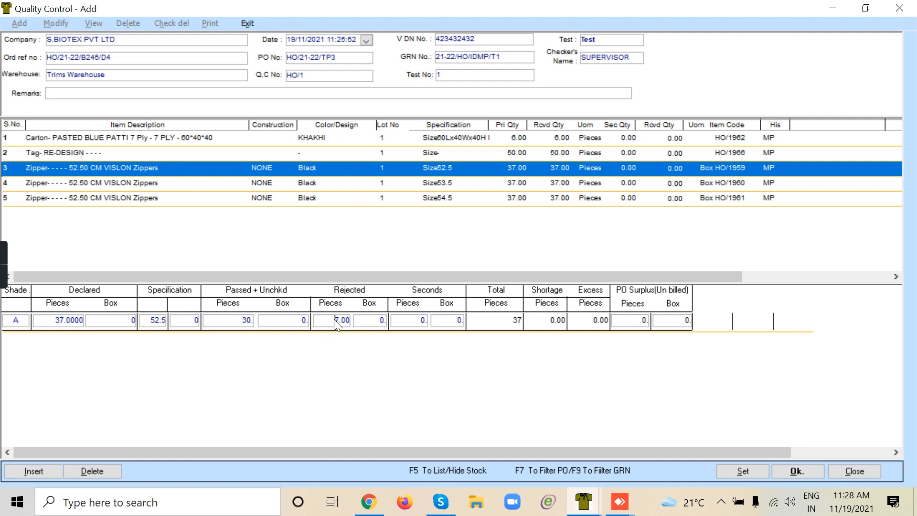
Review the rejected stock entry for the size 52.5 zipper and close it unchanged
key("Return")
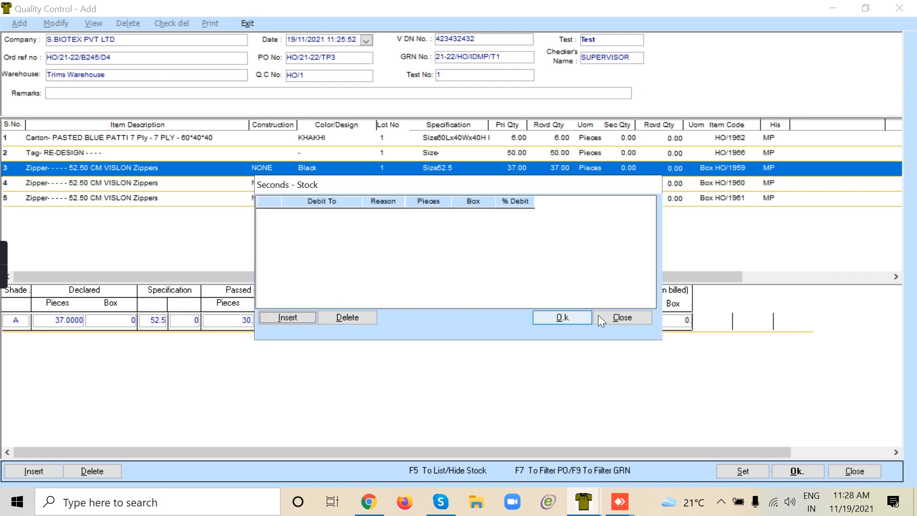
left_click(600, 318)
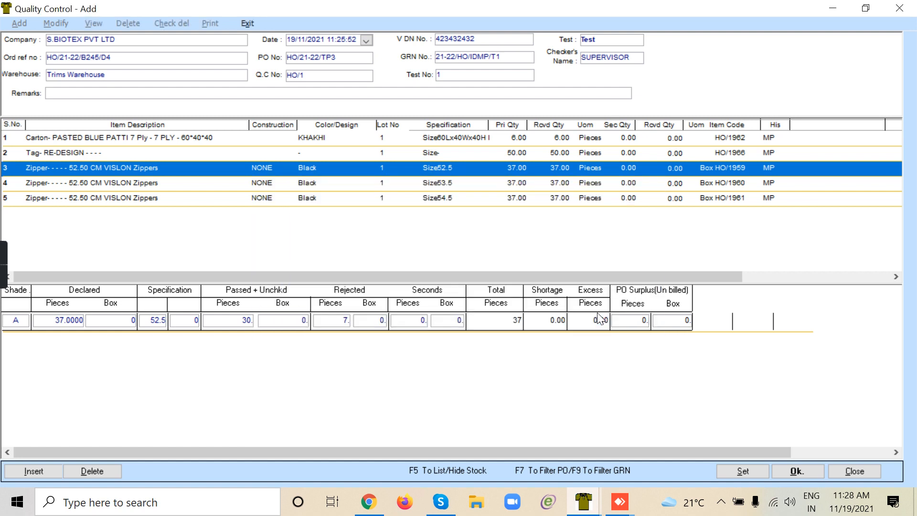
left_click(341, 326)
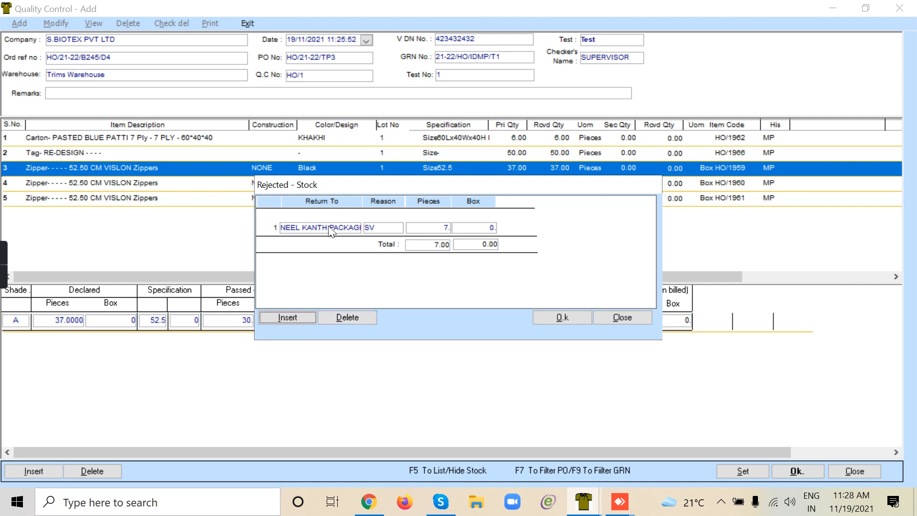
left_click(624, 318)
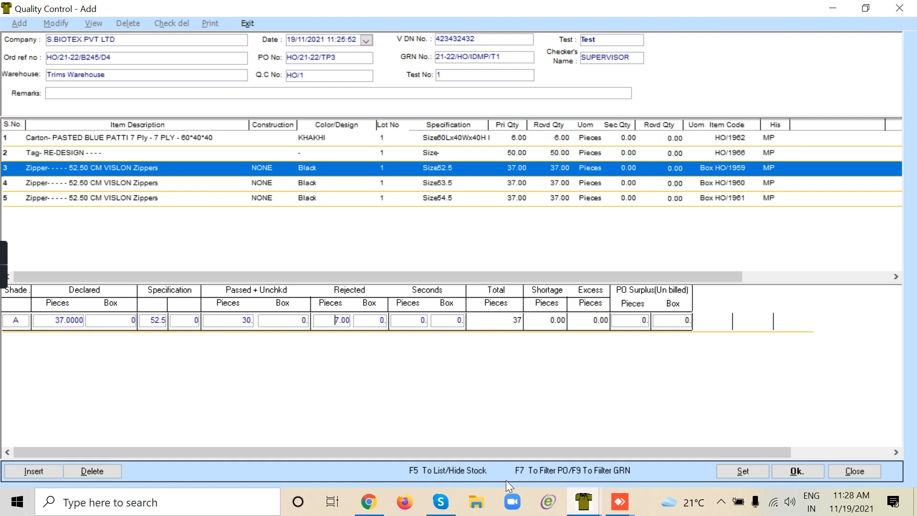
Insert a quality check line for the size 53.5 zipper with 40 pieces passed, allowing more than the declared quantity
left_click(92, 186)
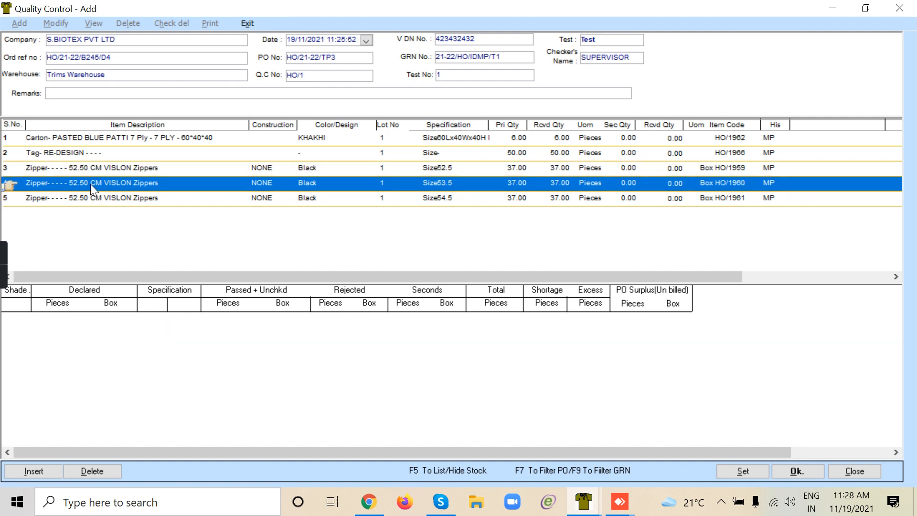
left_click(38, 468)
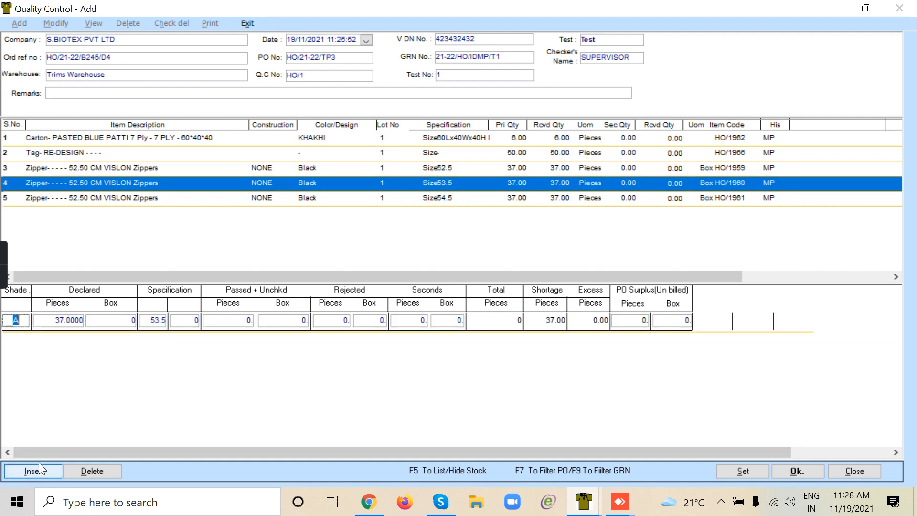
left_click(238, 320)
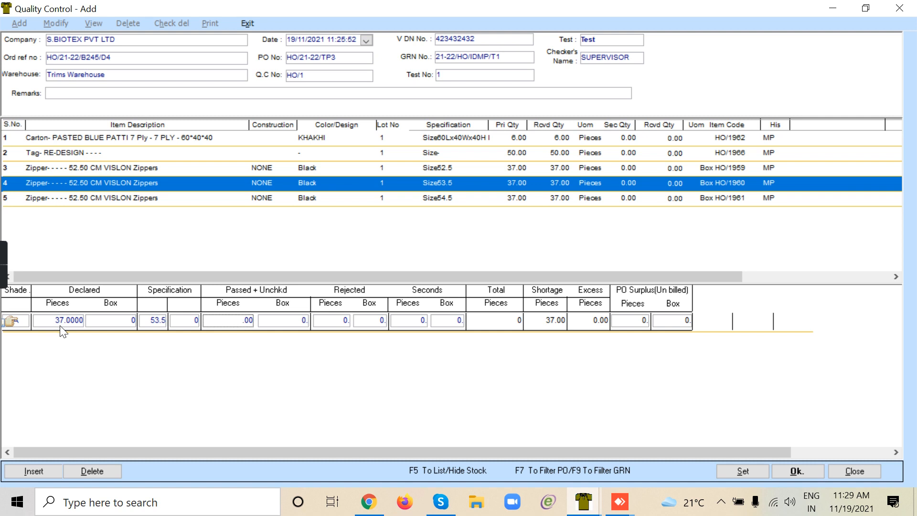
type("40")
key("Return")
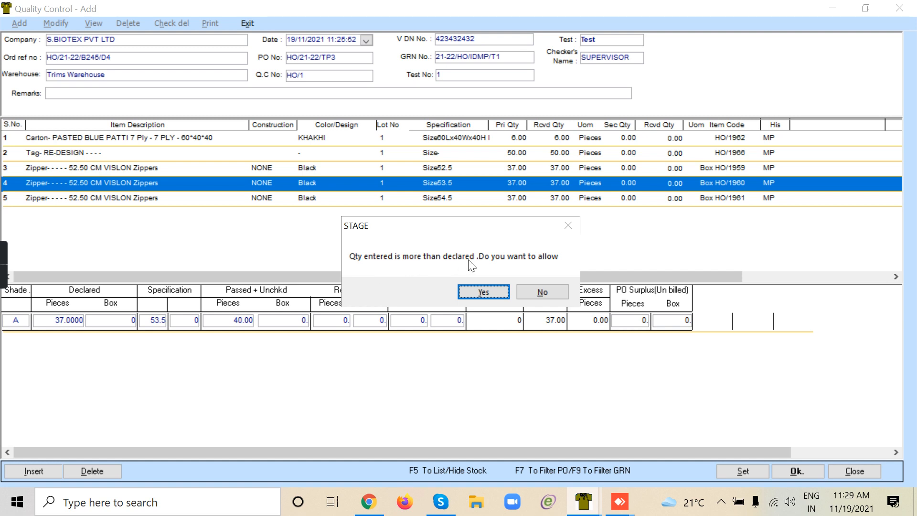
left_click(485, 292)
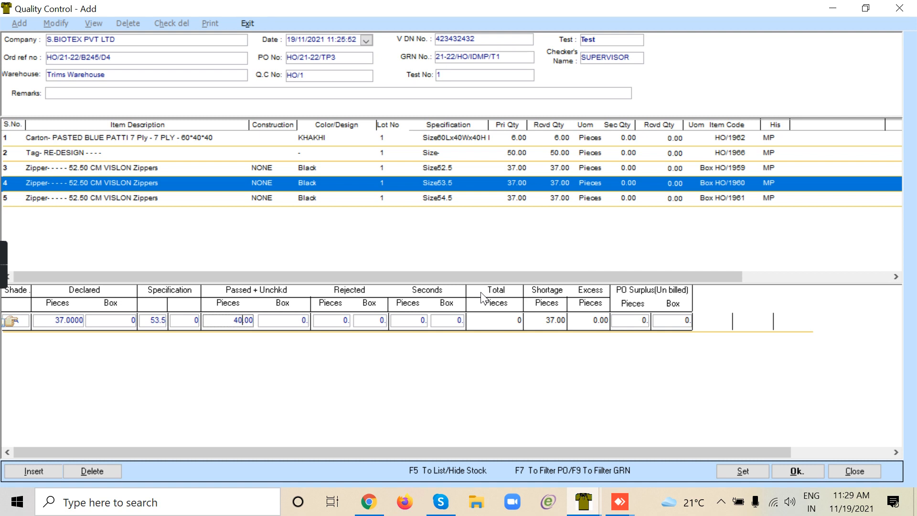
Set the size 53.5 zipper's passed quantity to 37 pieces and its unbilled PO surplus to 3 pieces, allowing the excess
key("Tab")
left_click(534, 289)
type("37")
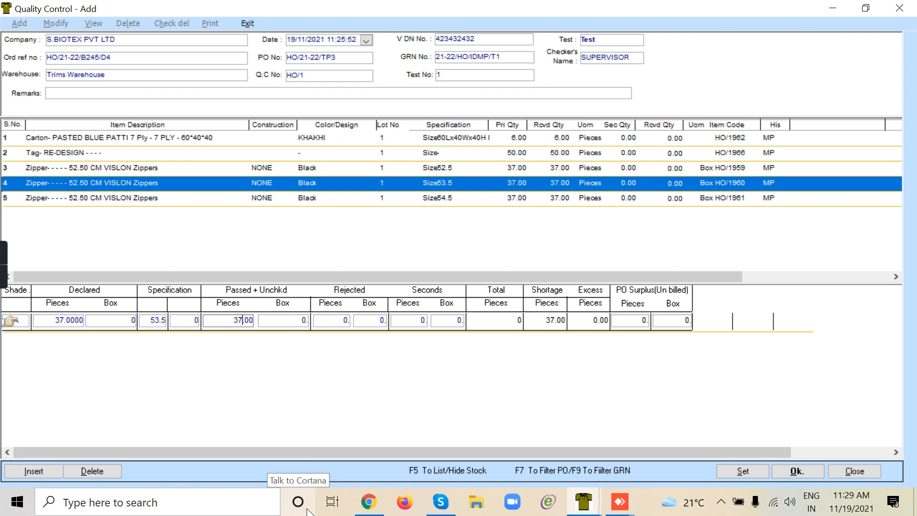
key("Tab")
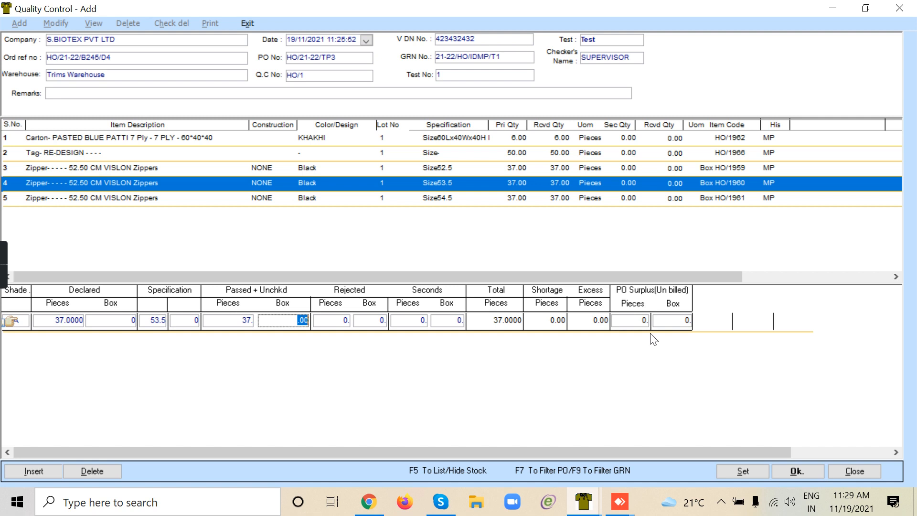
left_click(643, 319)
type("3")
key("Return")
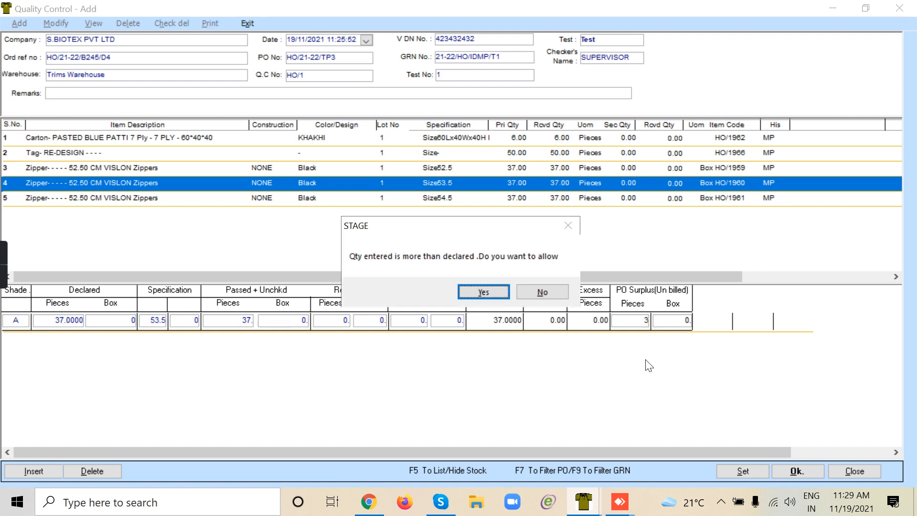
left_click(503, 293)
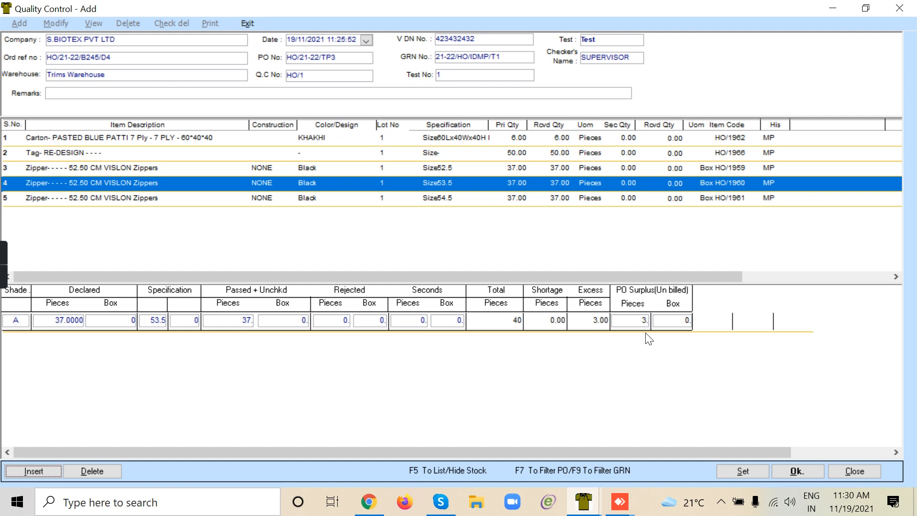
Insert a quality check line for the size 54.5 zipper with 30 pieces passed
left_click(180, 199)
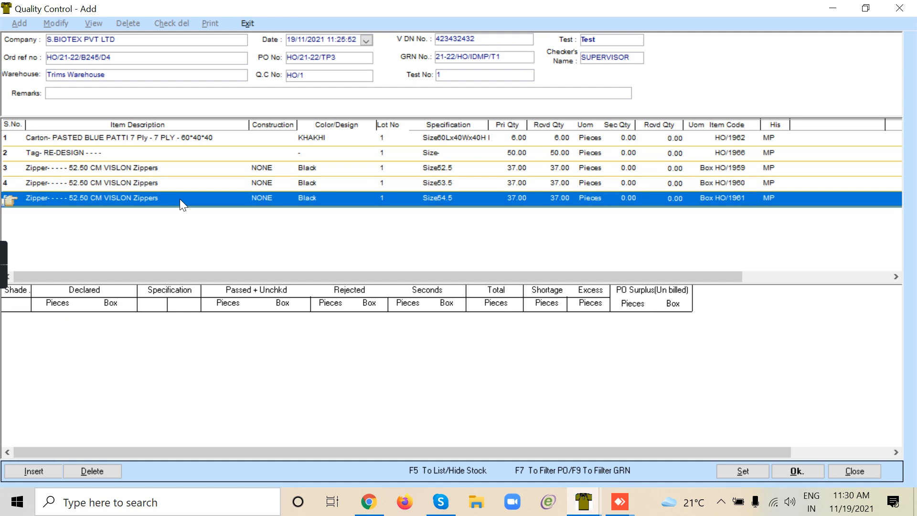
left_click(29, 472)
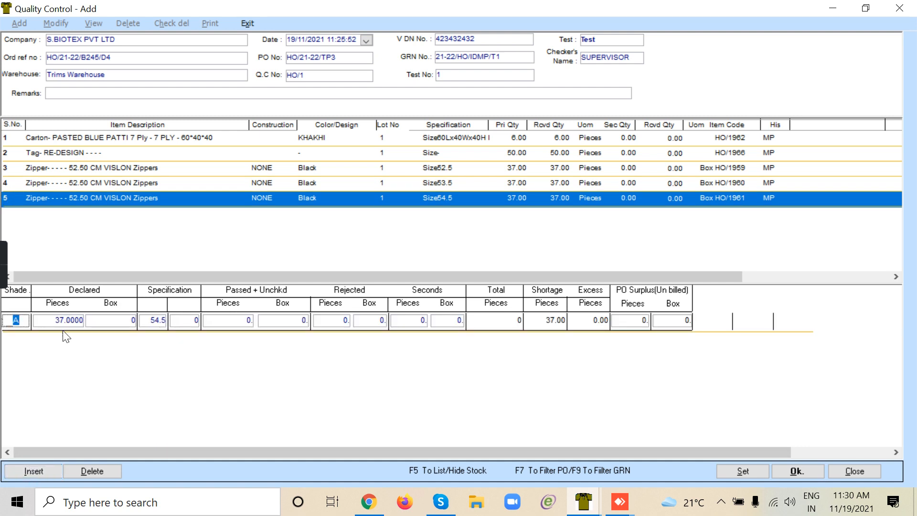
left_click(241, 325)
type("30")
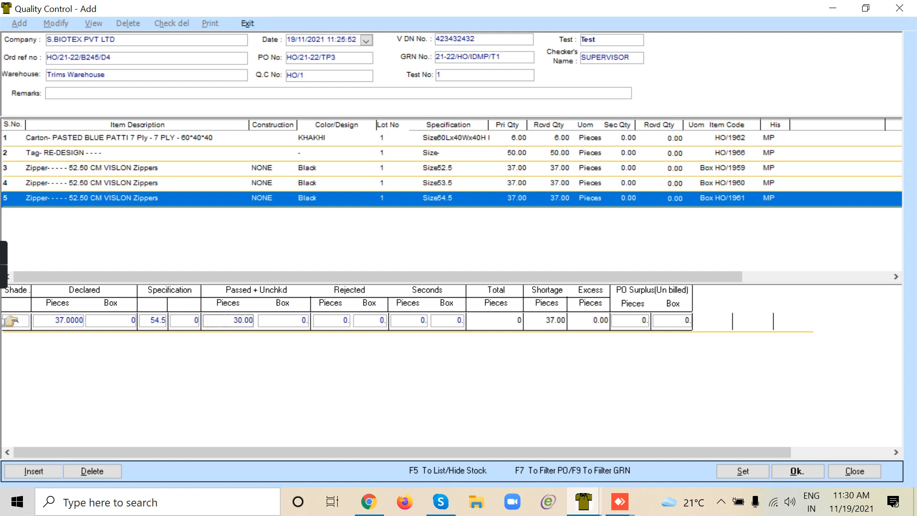
key("Tab")
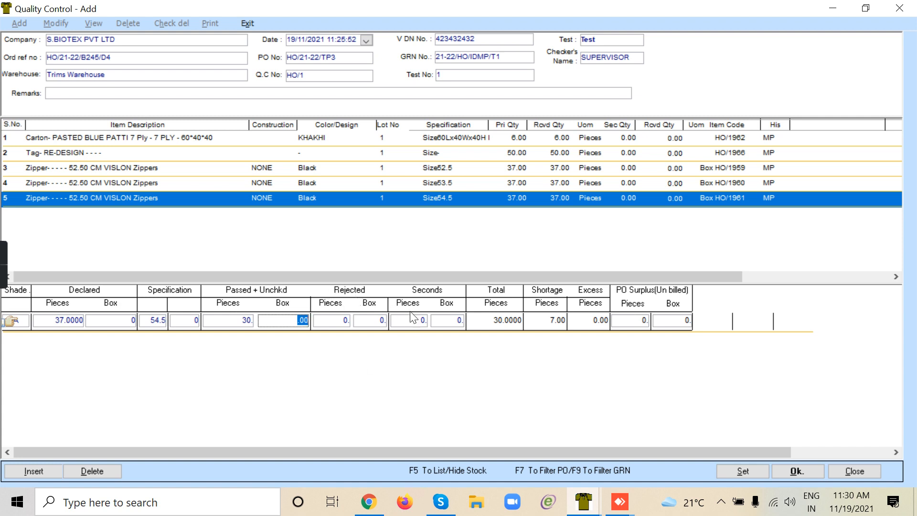
Add a seconds stock line for the size 54.5 zipper, debited to Neel Kanth Packaging Solutions
left_click(418, 321)
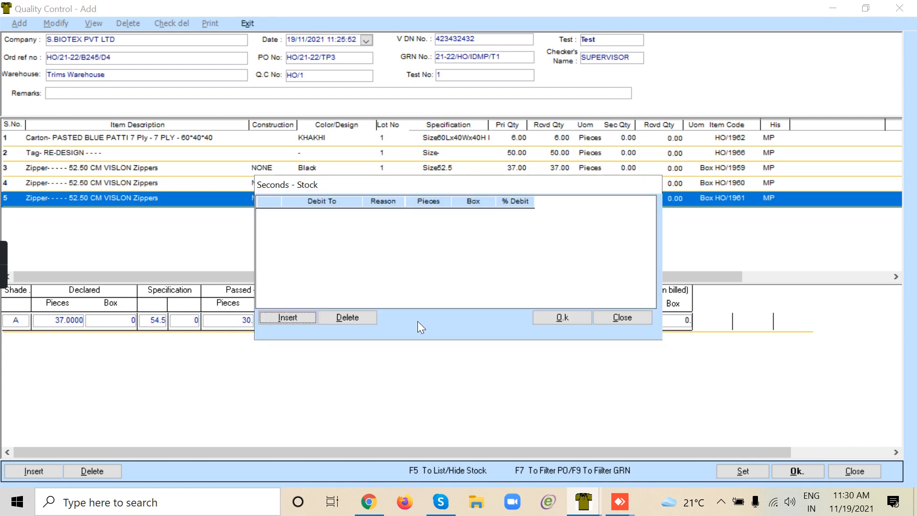
left_click(291, 319)
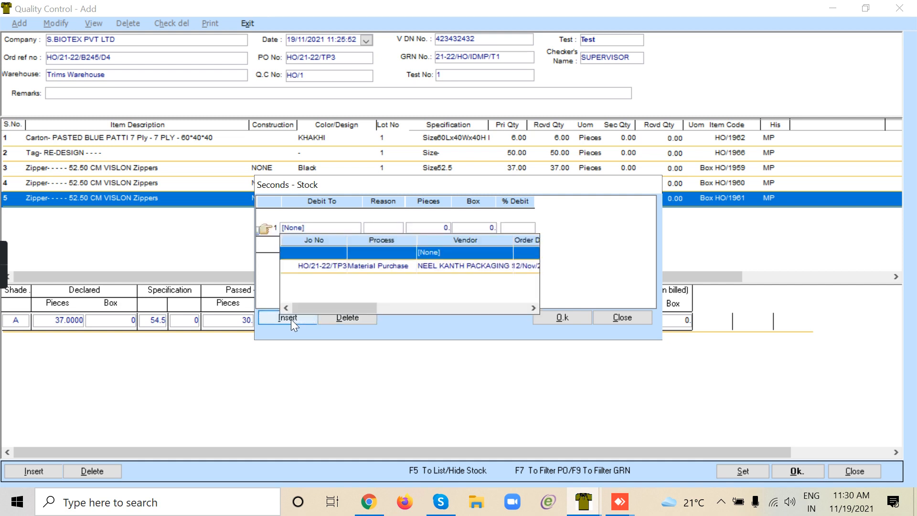
left_click(371, 266)
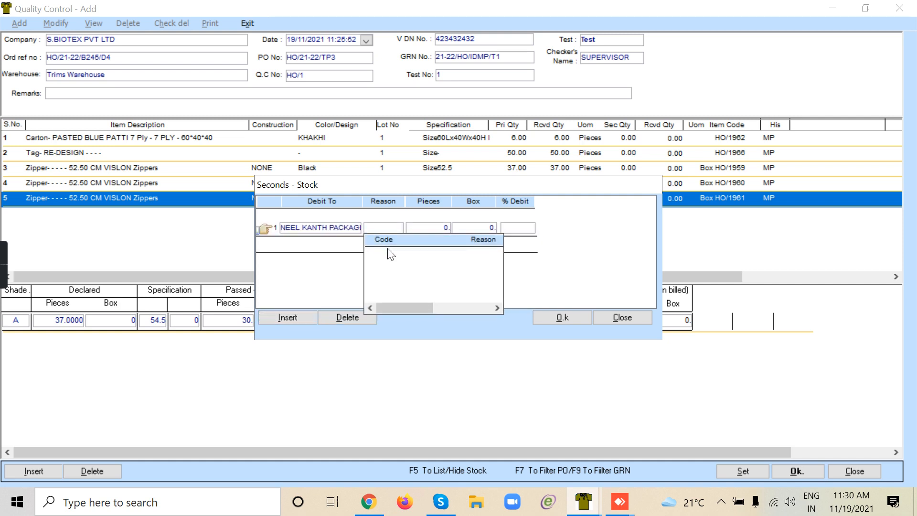
Add and save a new QC reason for seconds with code PQ and description Poor Finish
left_click(391, 254)
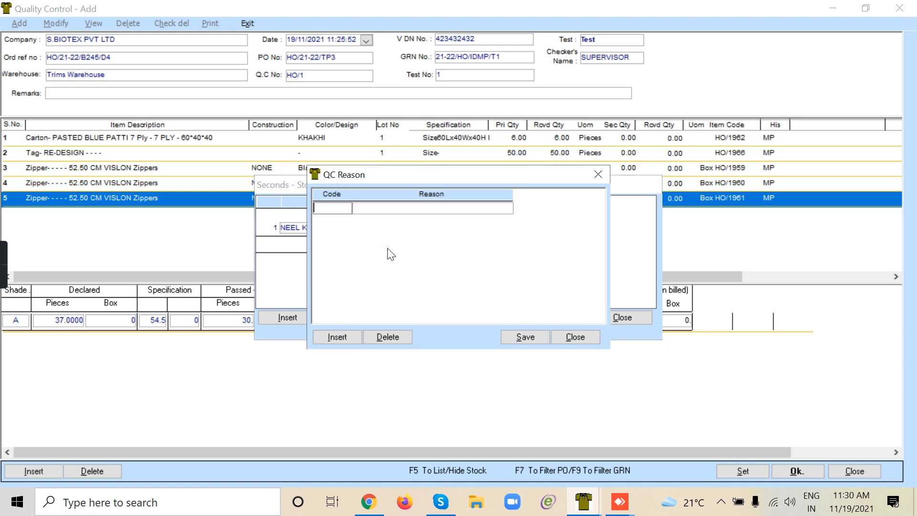
type("PQ")
key("Tab")
type("Poor")
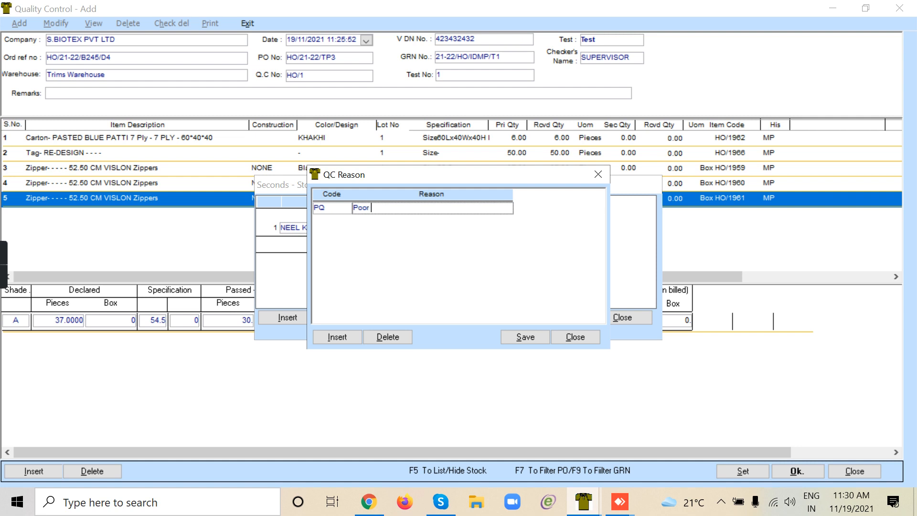
type(" Finish")
left_click(514, 333)
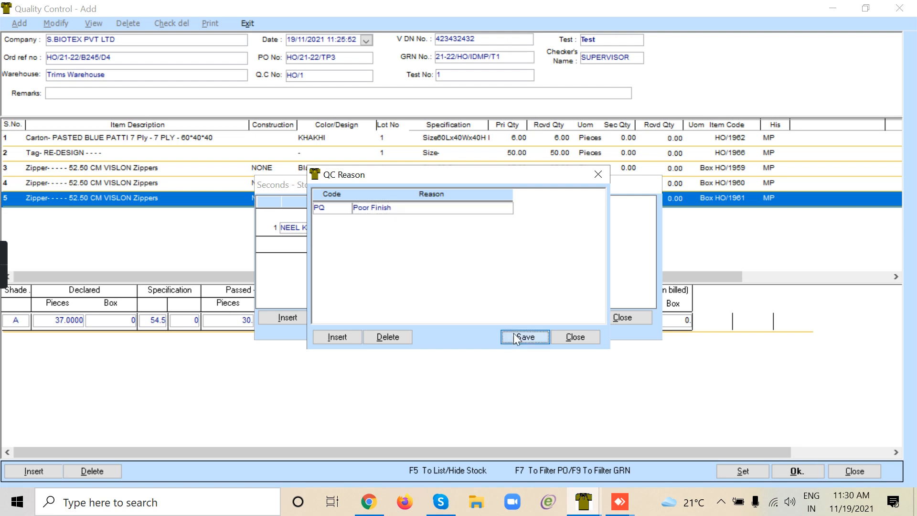
Assign reason PQ, 7 pieces and a 60% debit to the zipper's seconds stock line and accept it
left_click(430, 258)
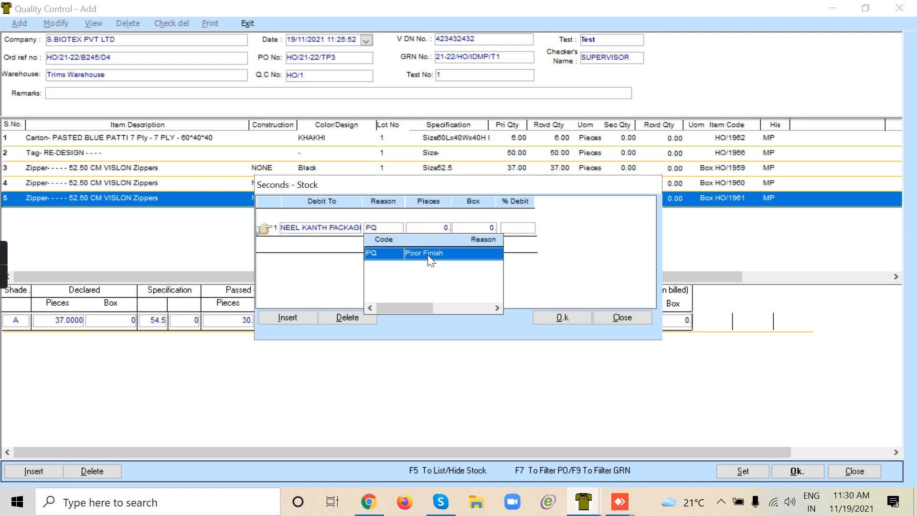
left_click(428, 254)
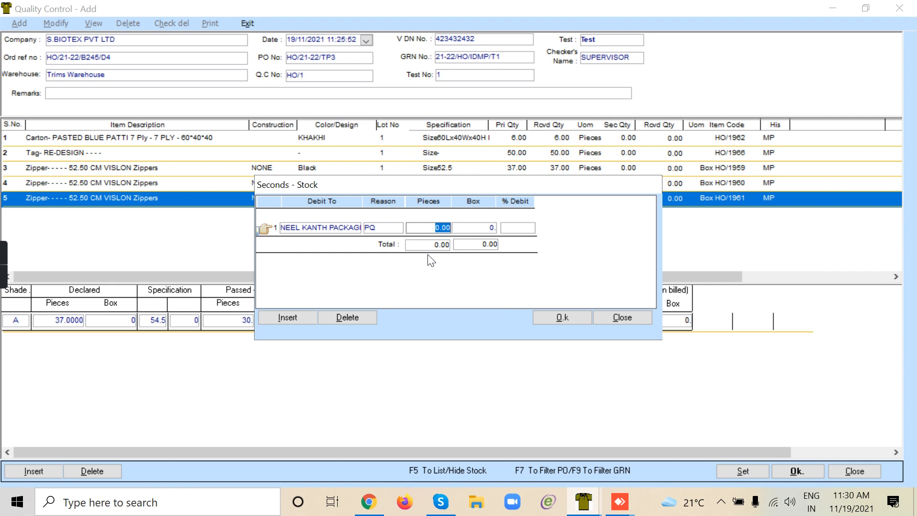
type("7.")
key("Tab")
left_click(518, 228)
type("60")
key("Tab")
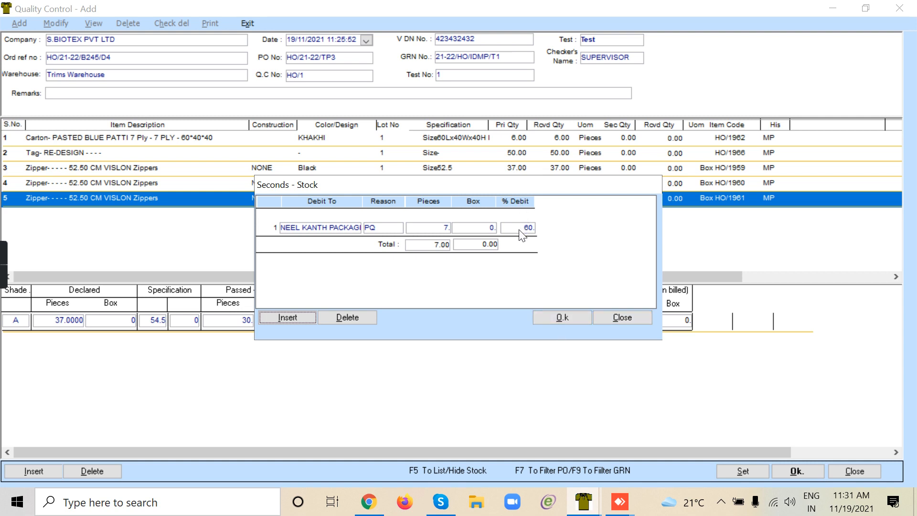
left_click(557, 318)
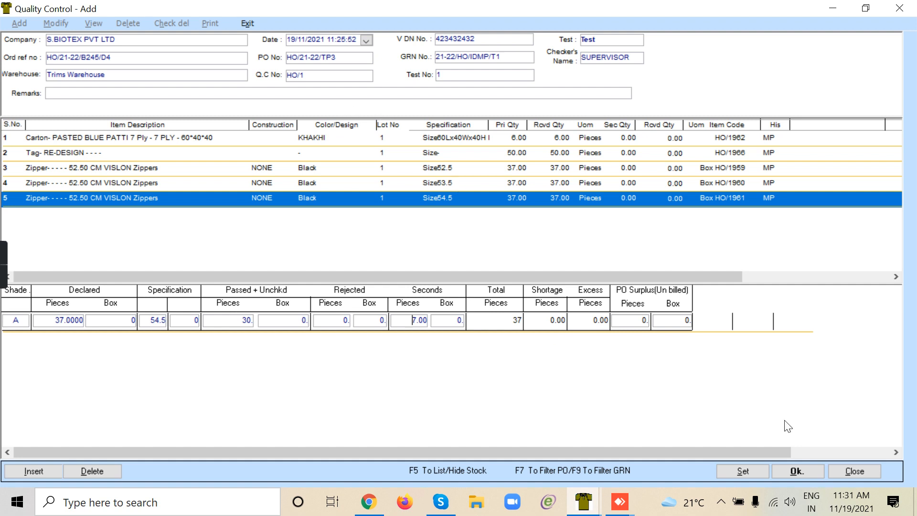
Save the quality check with QC marked as completed for this GRN
left_click(795, 473)
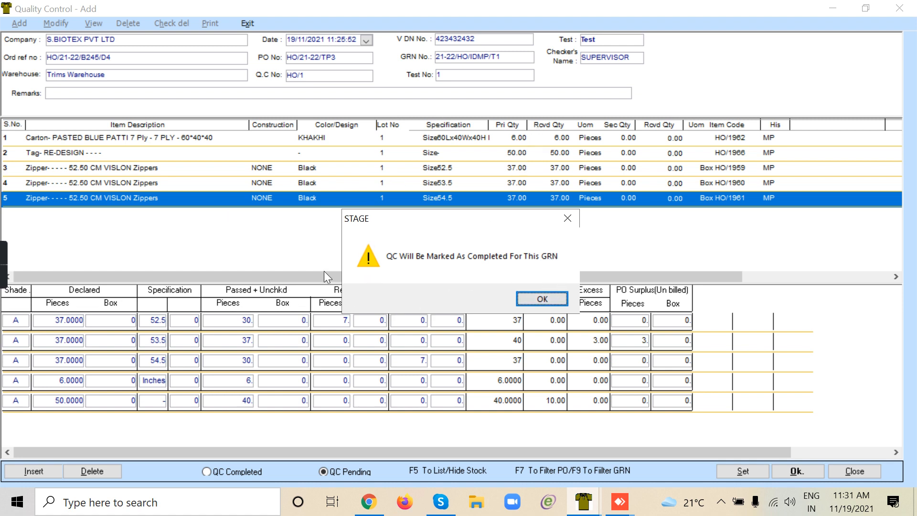
left_click(538, 300)
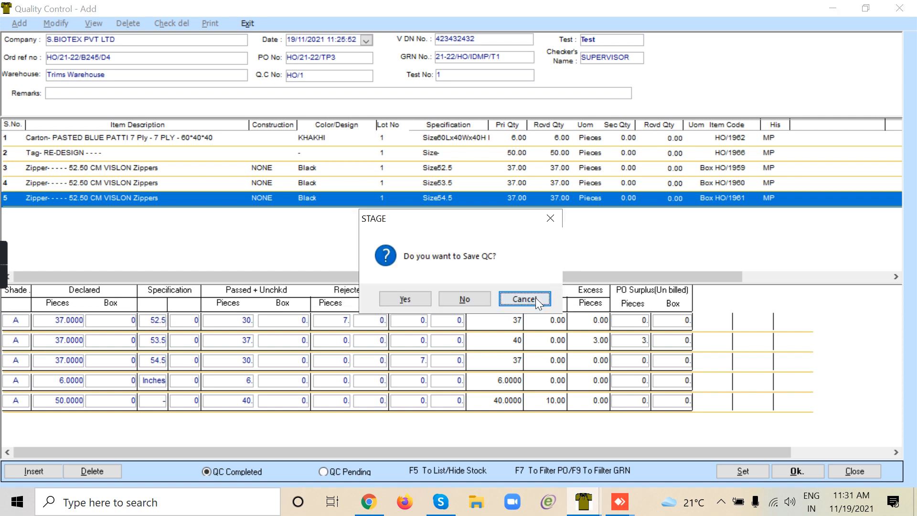
left_click(404, 299)
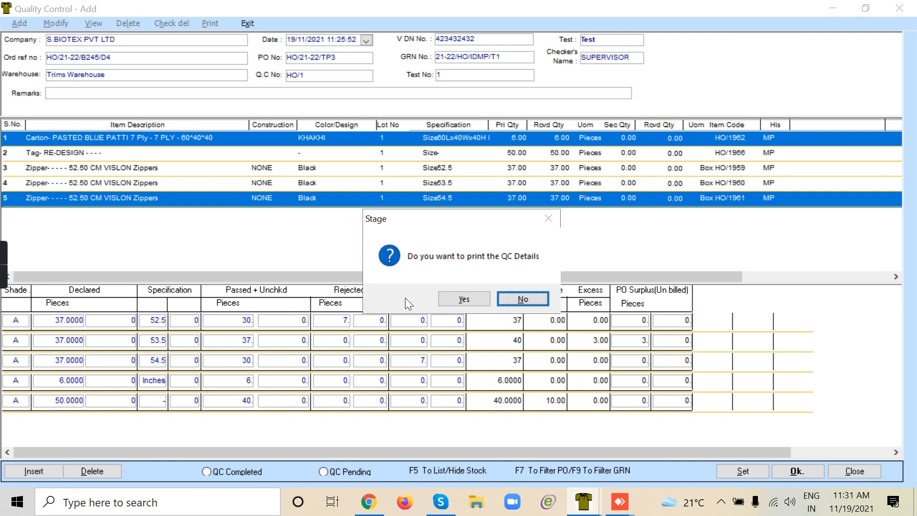
Open the printable QC details, examine the goods inspection note for all items, and close it
left_click(462, 298)
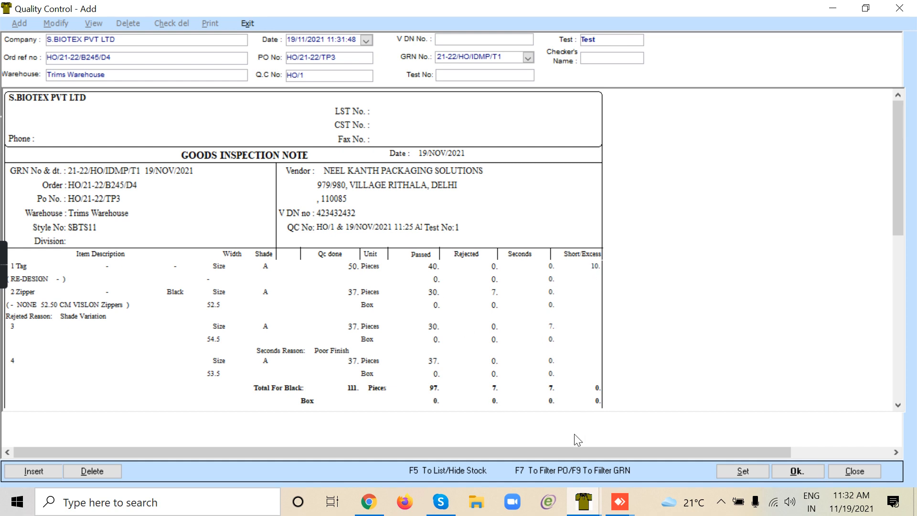
left_click(898, 405)
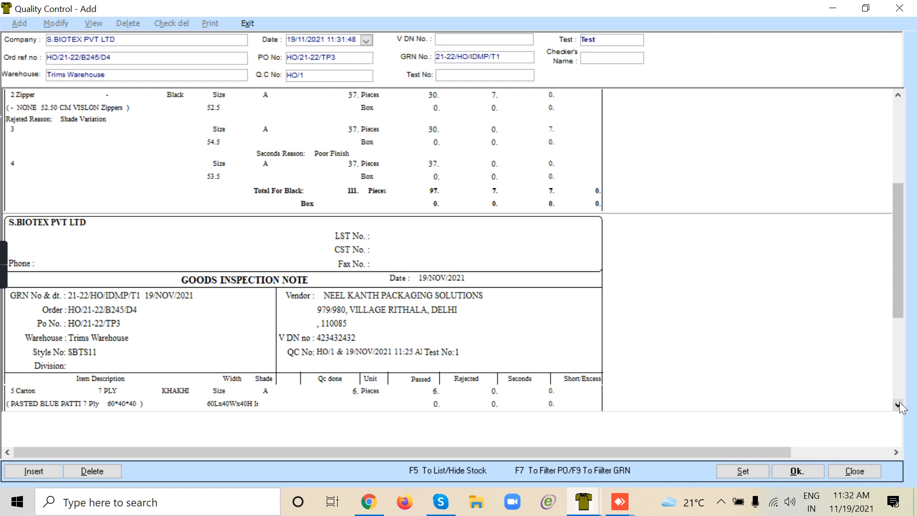
left_click(898, 404)
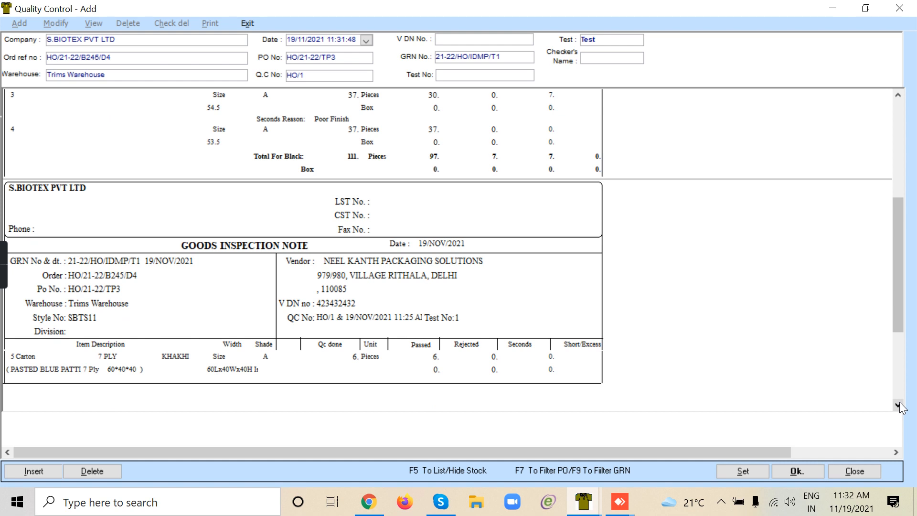
left_click(899, 105)
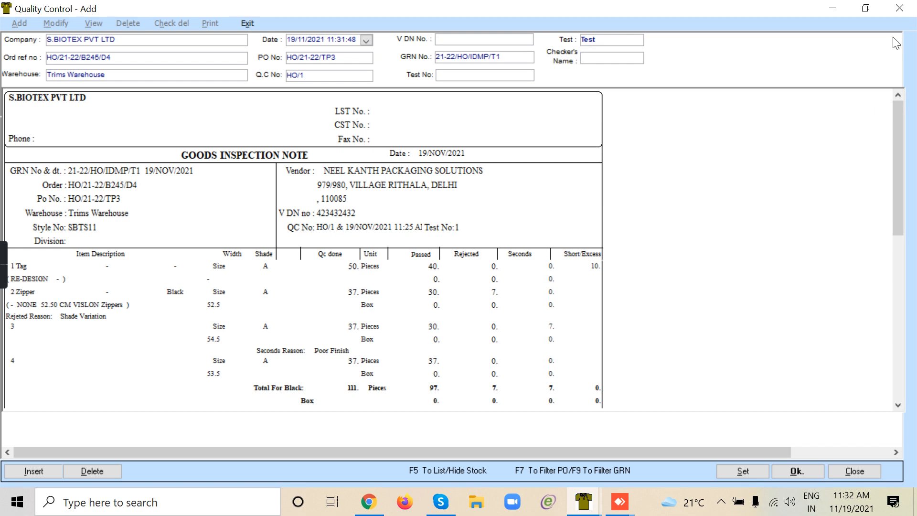
left_click(854, 474)
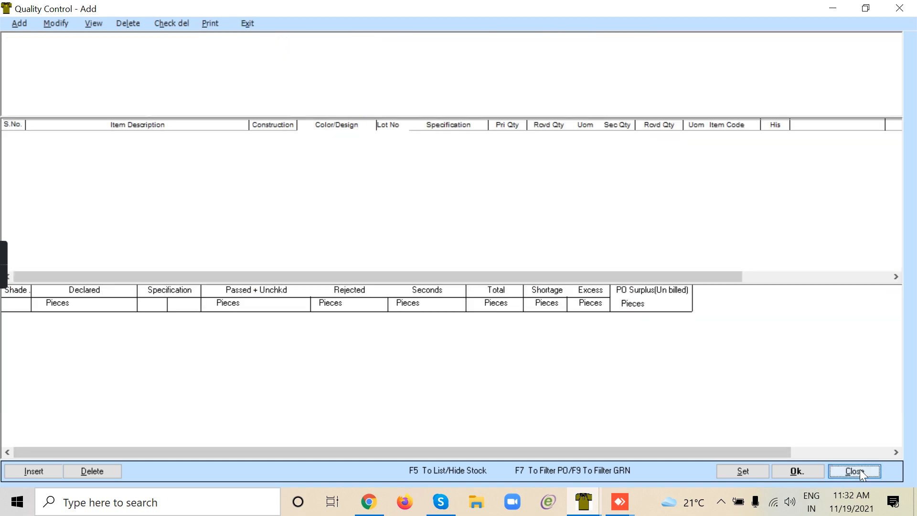
Leave the quality control entry, open the QC reports and choose the GRN wise report for material type Trims
left_click(247, 23)
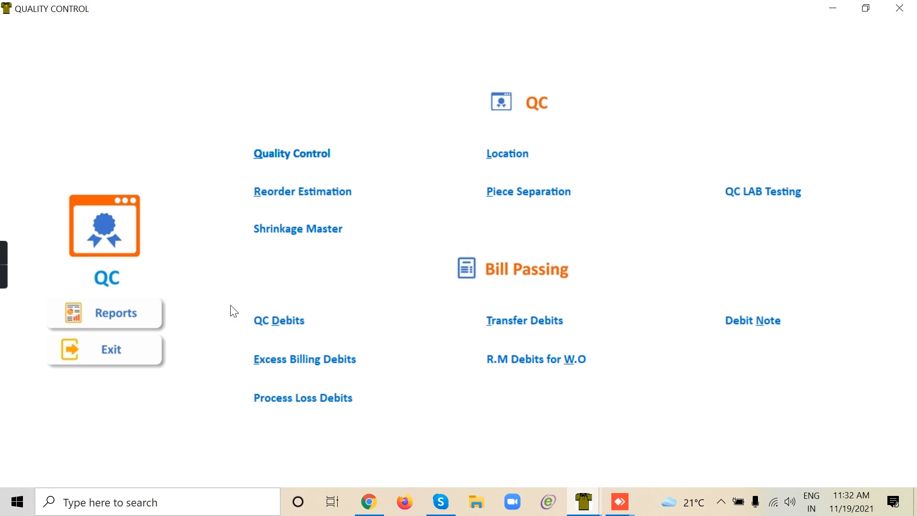
left_click(130, 314)
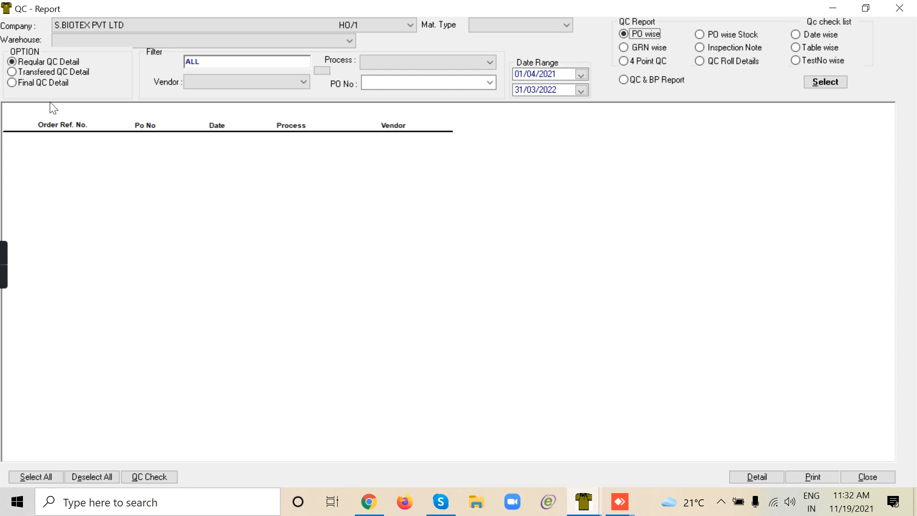
left_click(647, 46)
left_click(555, 26)
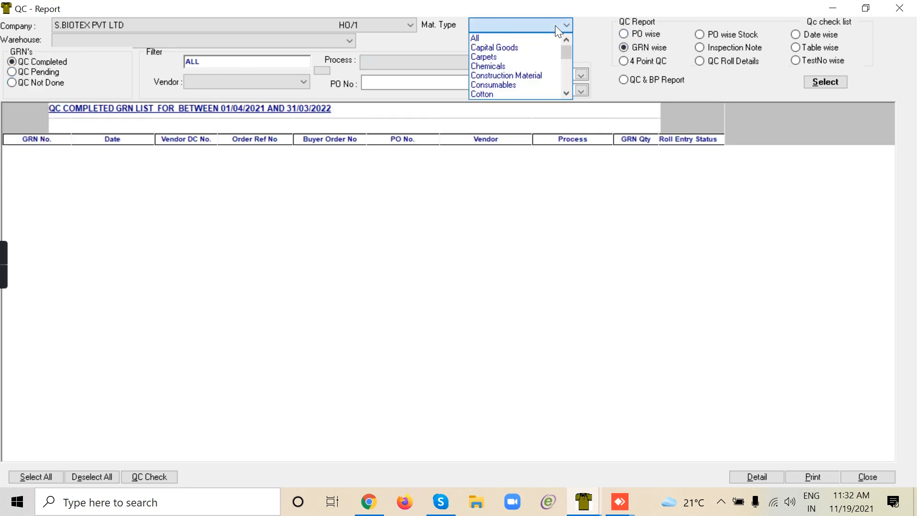
left_click(570, 85)
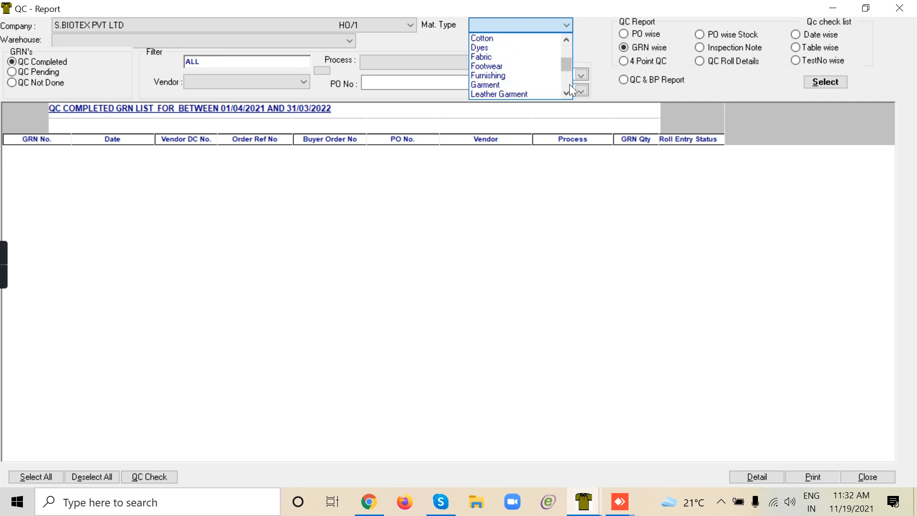
left_click(566, 91)
left_click(567, 91)
left_click_drag(566, 92, 566, 91)
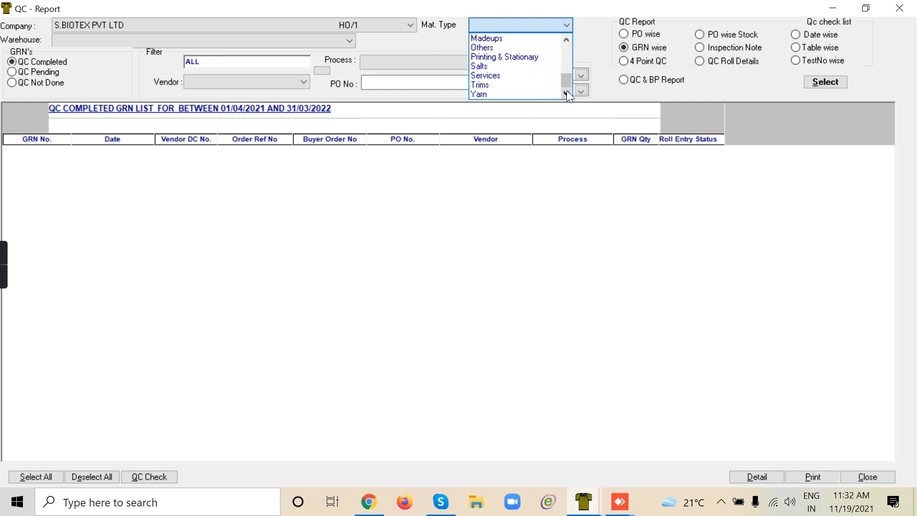
left_click(503, 86)
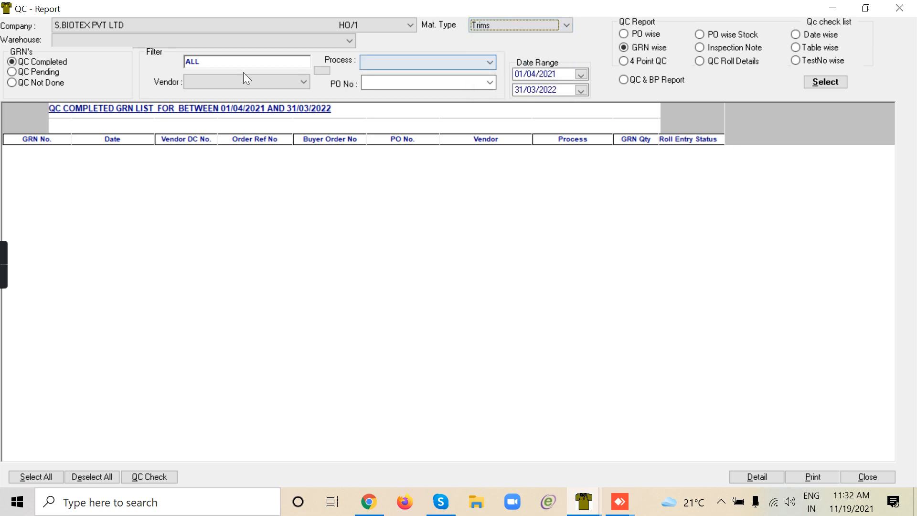
Filter the QC report by process Material Purchase, the vendor Neel Kanth Packaging and its trims purchase order
left_click(392, 63)
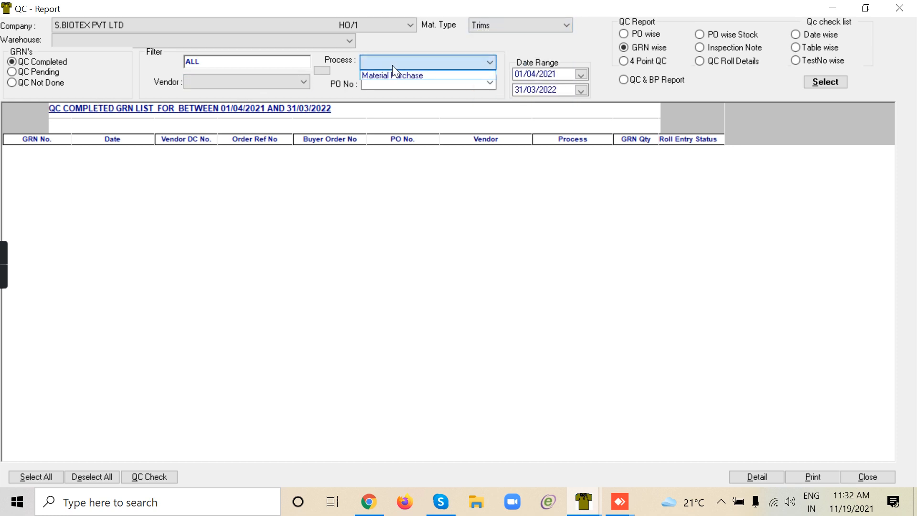
left_click(394, 74)
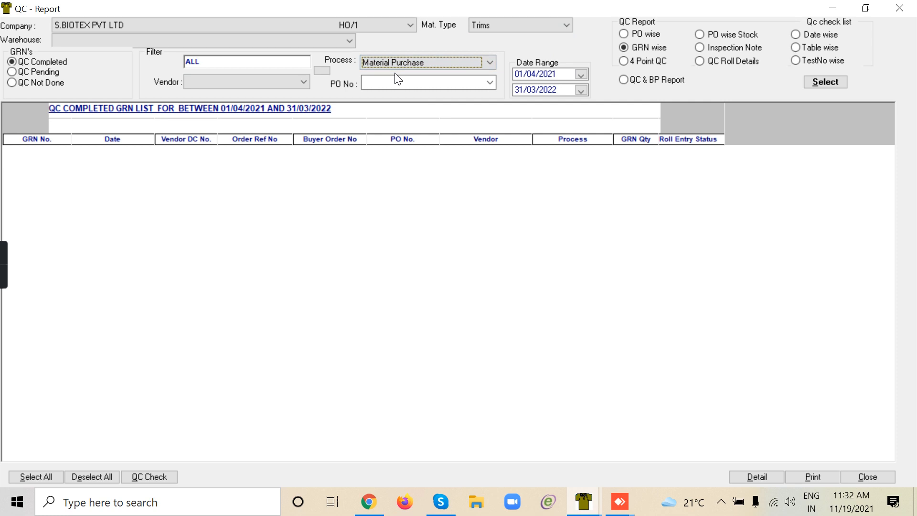
left_click(303, 82)
left_click(291, 93)
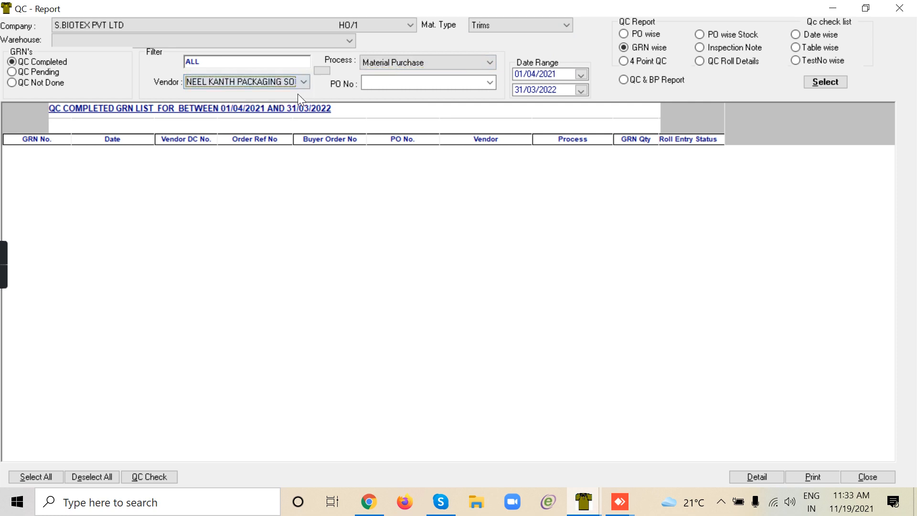
left_click(401, 85)
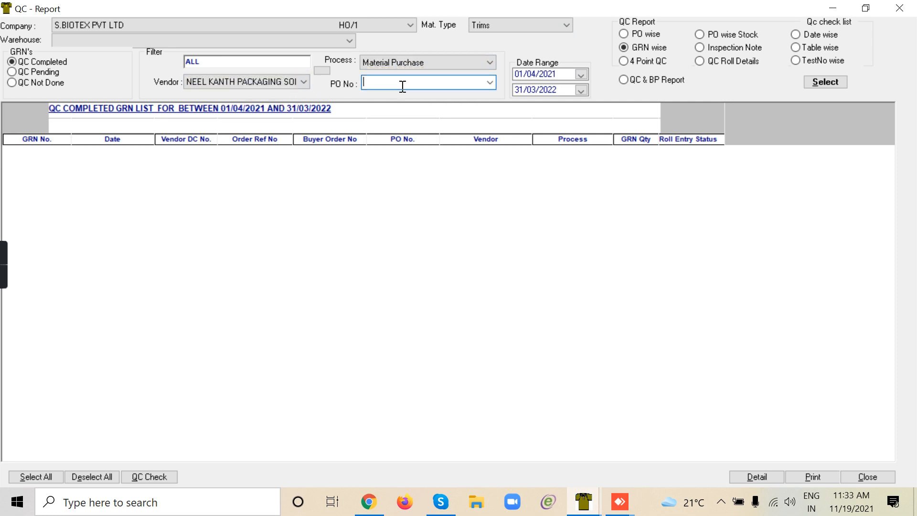
left_click(491, 82)
left_click(465, 96)
left_click(826, 82)
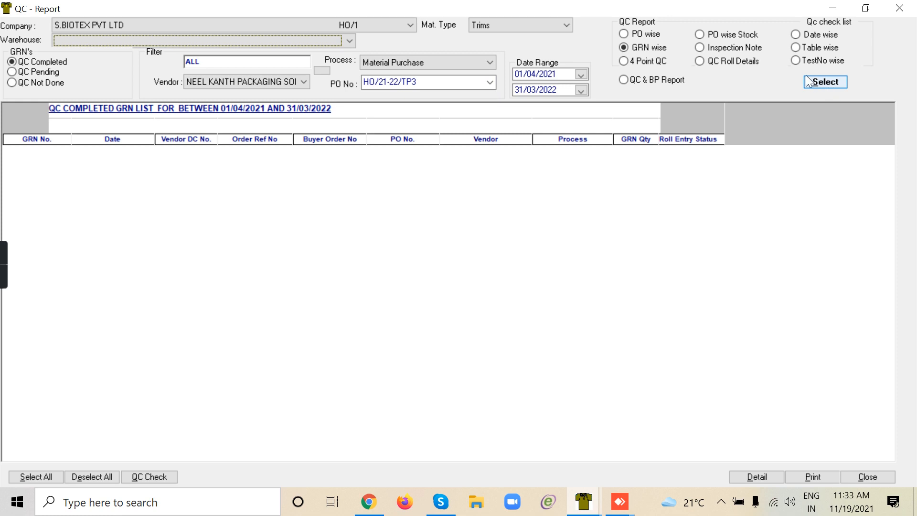
Set the QC report's warehouse to Trims Warehouse, keeping the order filter at ALL
left_click(353, 41)
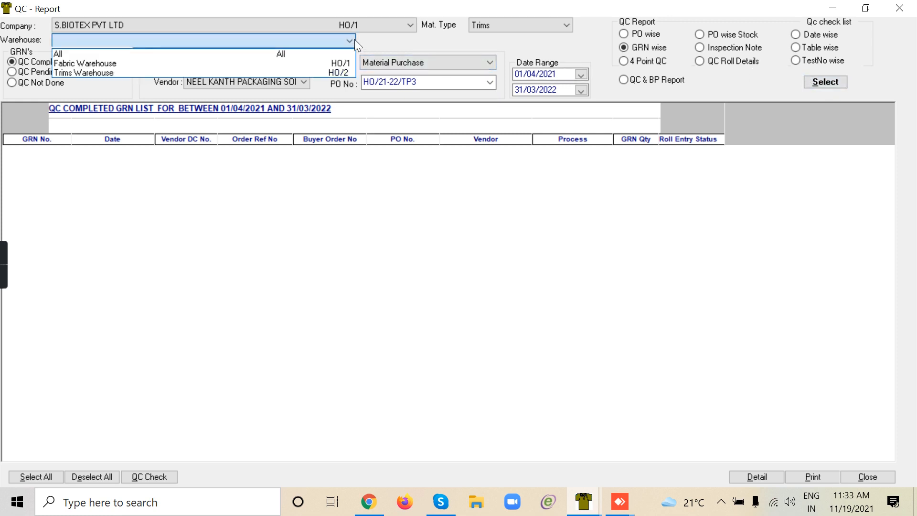
left_click(337, 55)
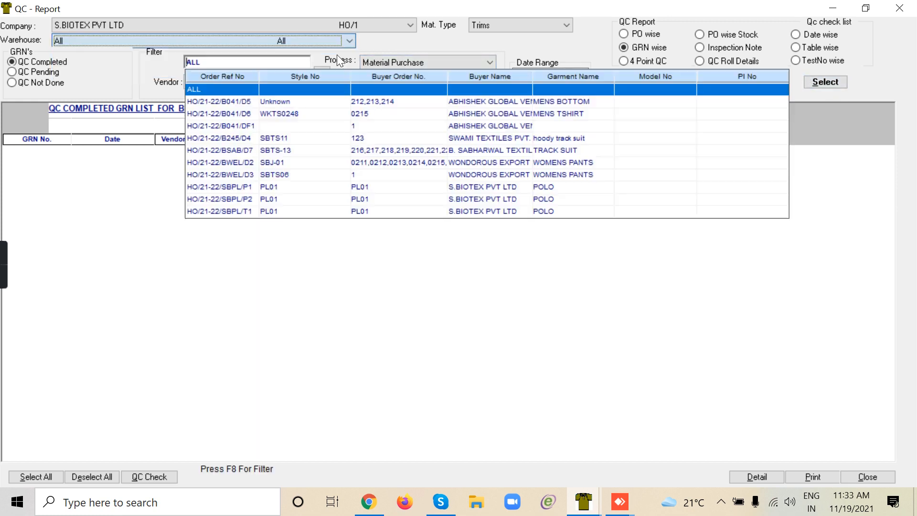
left_click(349, 41)
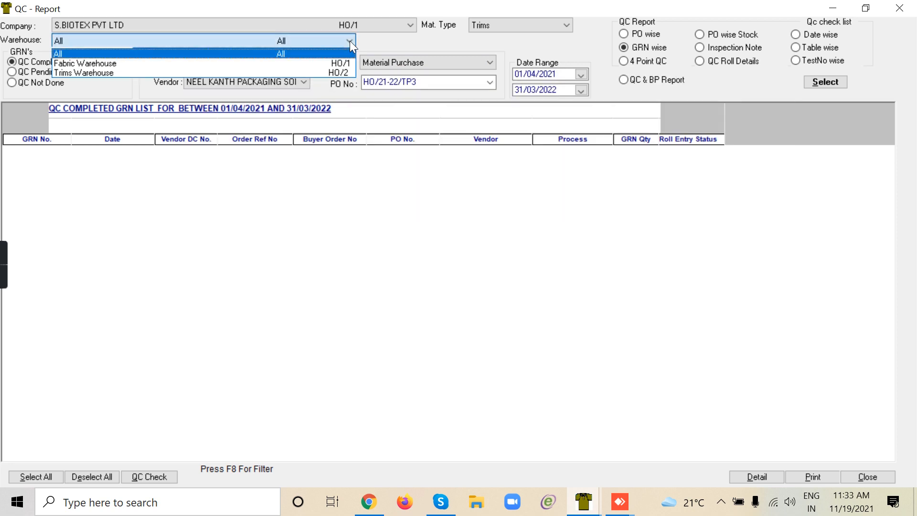
left_click(142, 74)
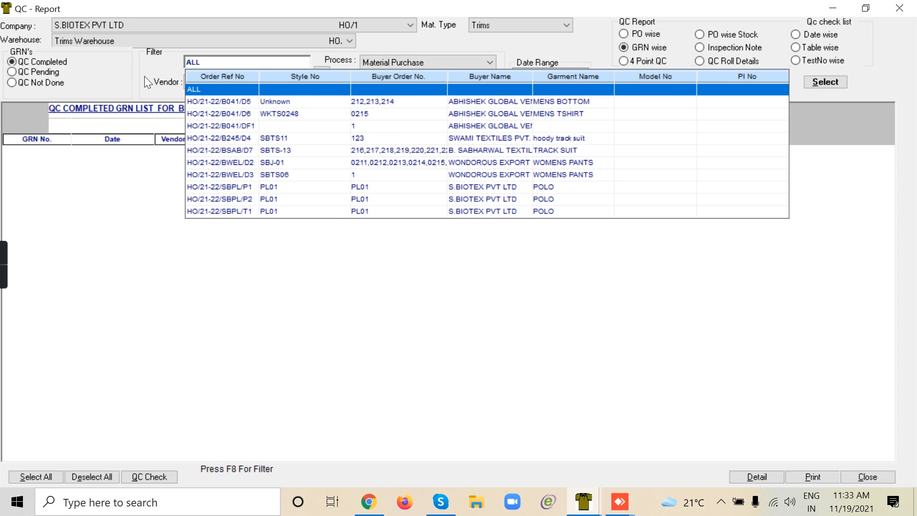
key("Return")
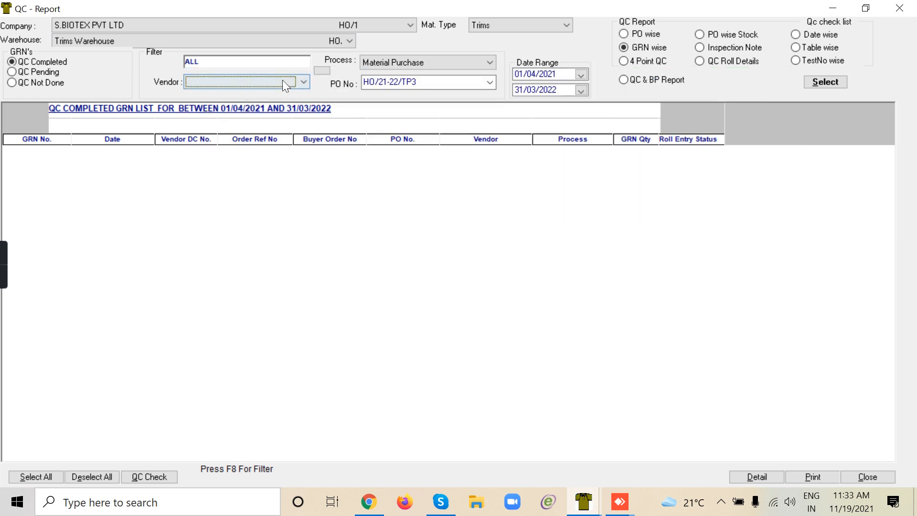
Filter by the hoody track suit order with style SBTS11 and list its QC completed GRNs
left_click(294, 61)
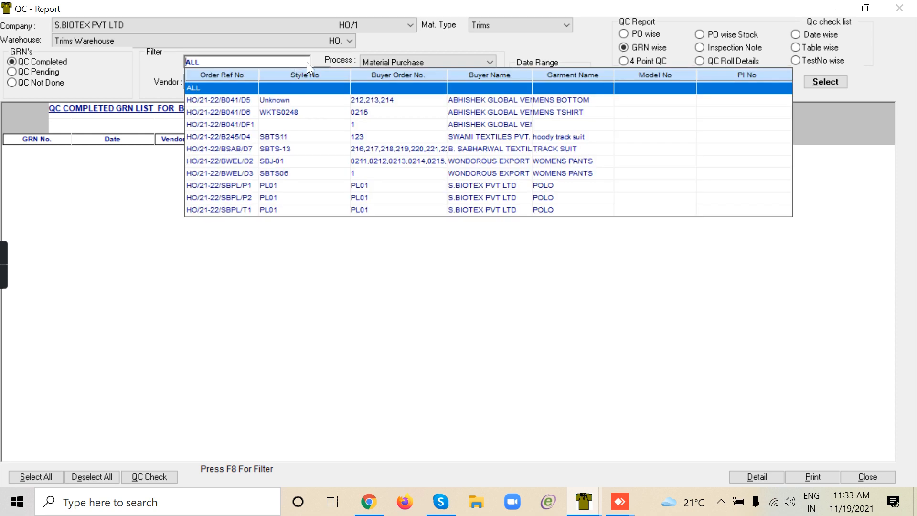
key("Return")
left_click(284, 60)
left_click(262, 136)
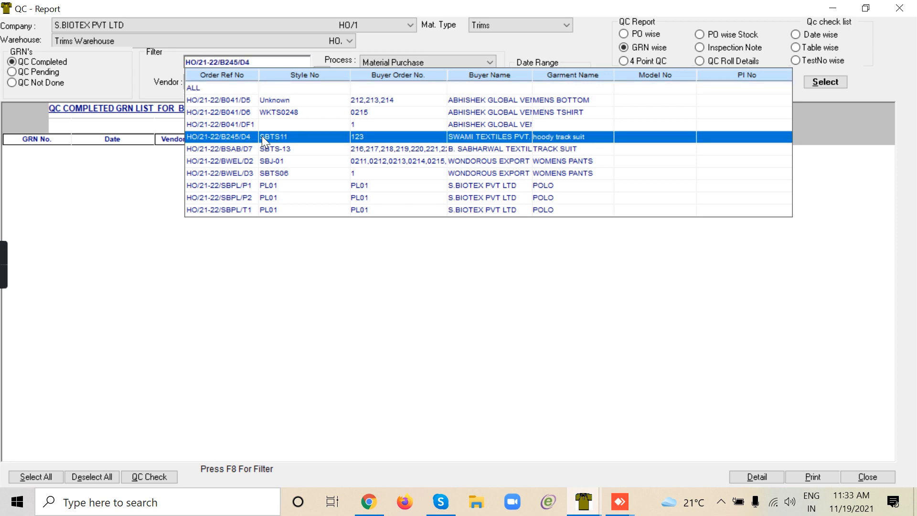
key("Return")
left_click(815, 82)
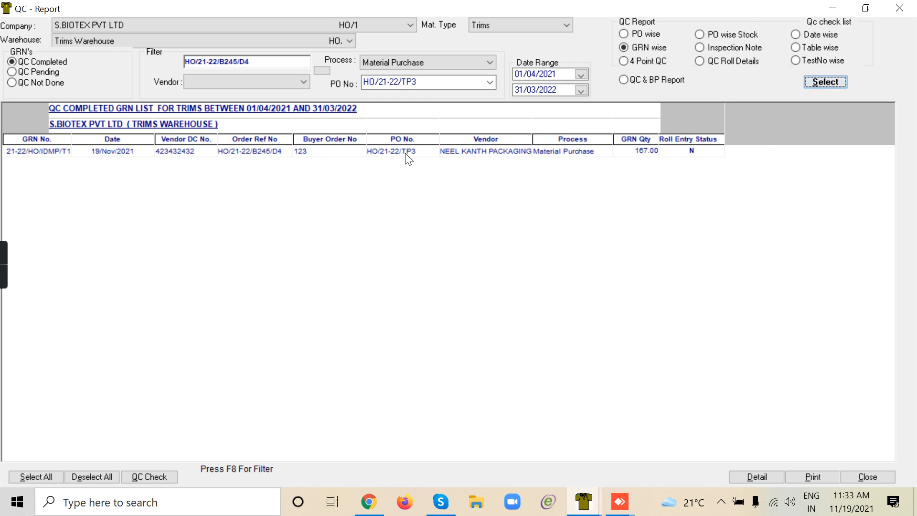
Open the listed GRN's detail in format 1, QC Status GRN wise, examine received and QC done quantities, and return
left_click(358, 152)
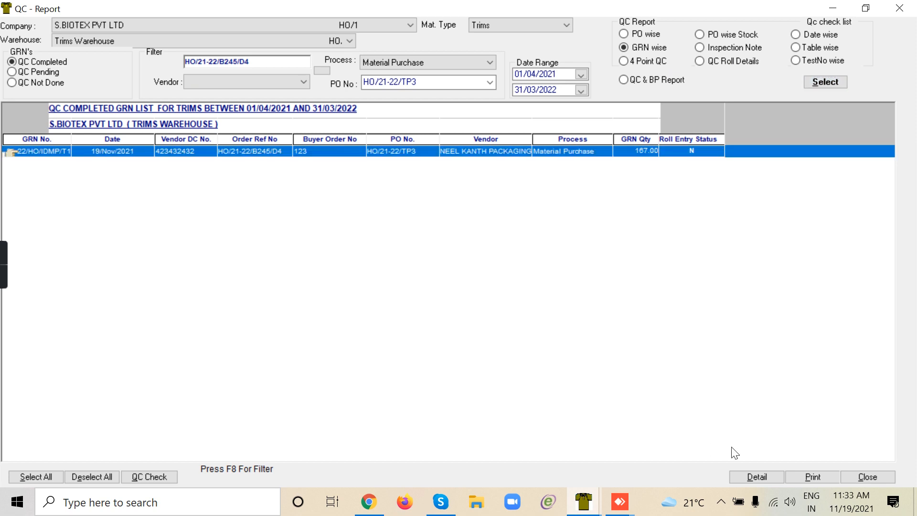
left_click(754, 481)
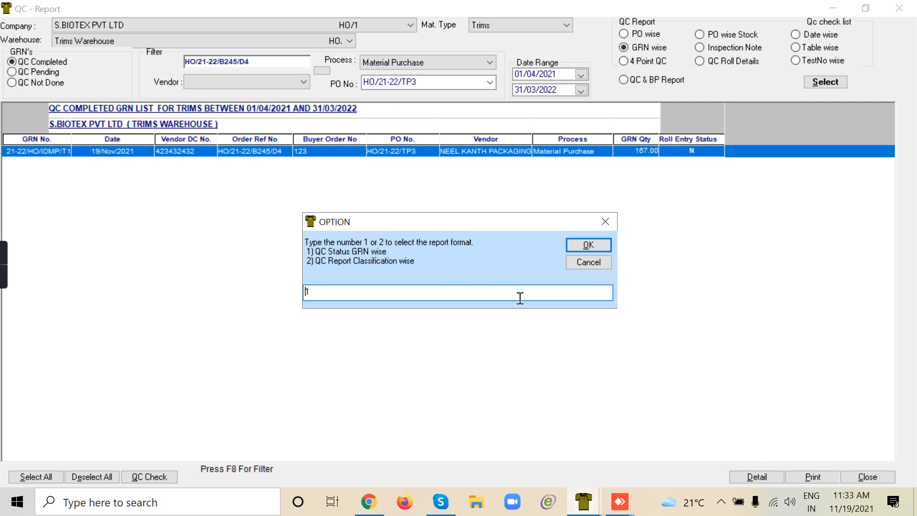
left_click(605, 242)
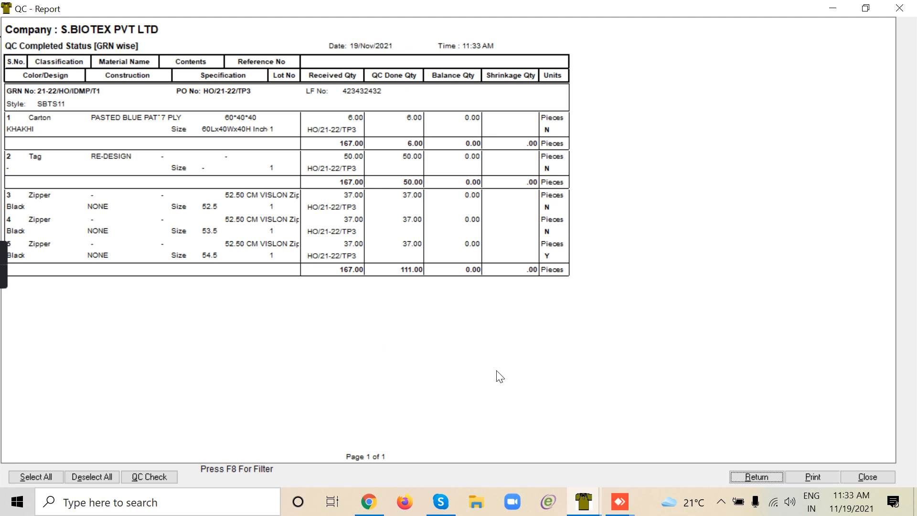
left_click(749, 478)
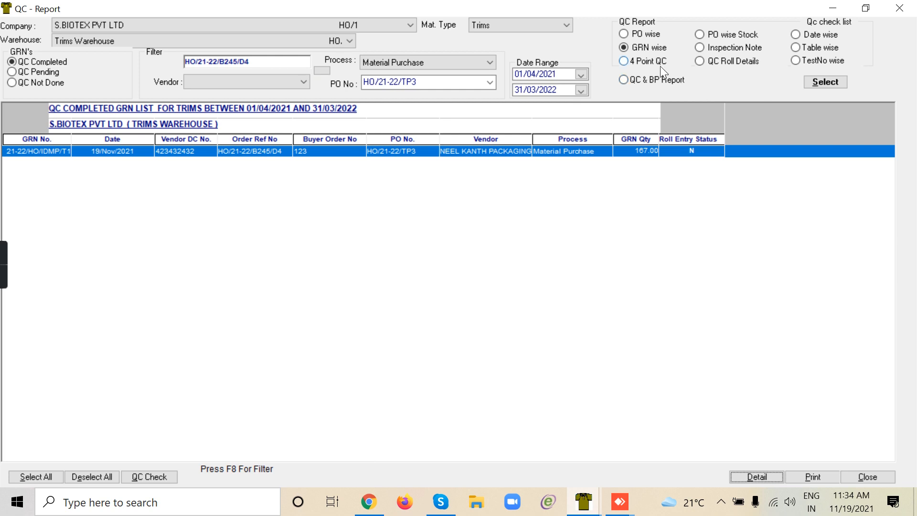
Open the GRN's detail in format 2, QC Report Classification wise, examine passed, rejected and seconds quantities, and close the report
left_click(759, 478)
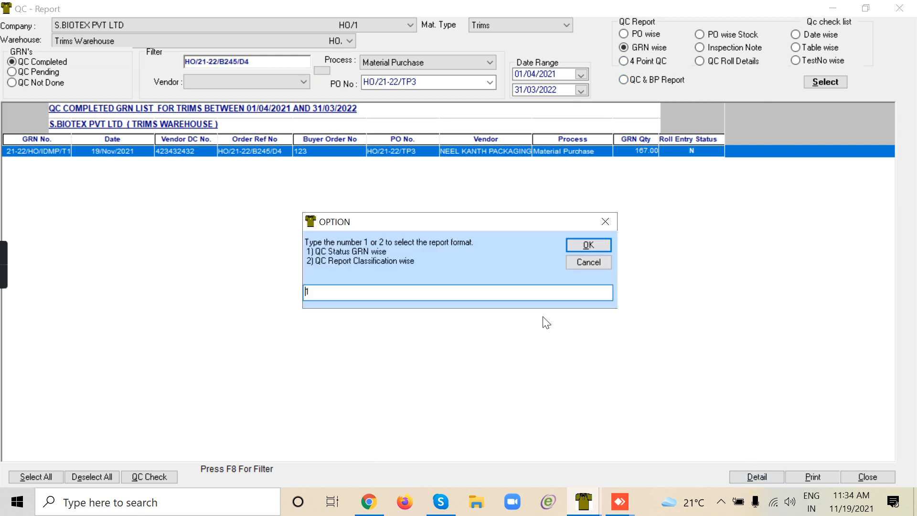
key("BackSpace")
type("2")
left_click(592, 246)
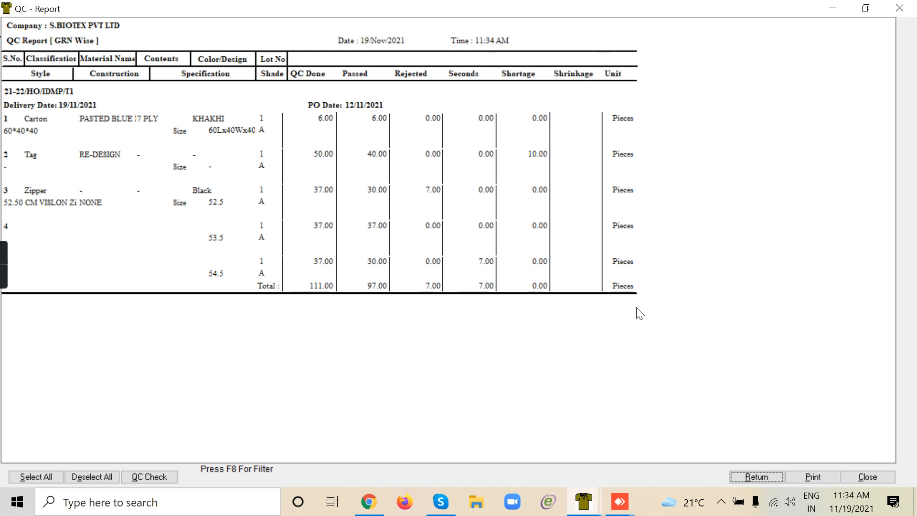
left_click(879, 479)
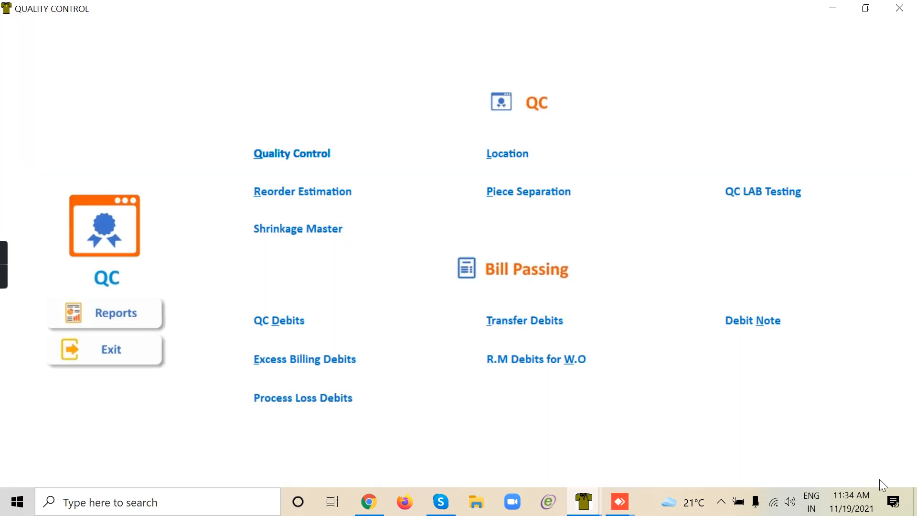
Retrieve the Stock Value As On Date report for Trims in Format D, examine passed and rejected quantities, and close it
left_click(128, 356)
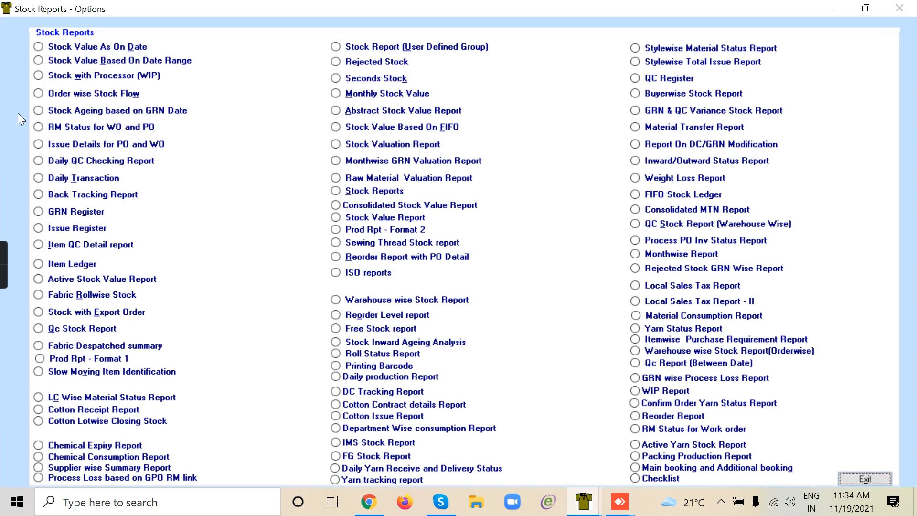
left_click(57, 50)
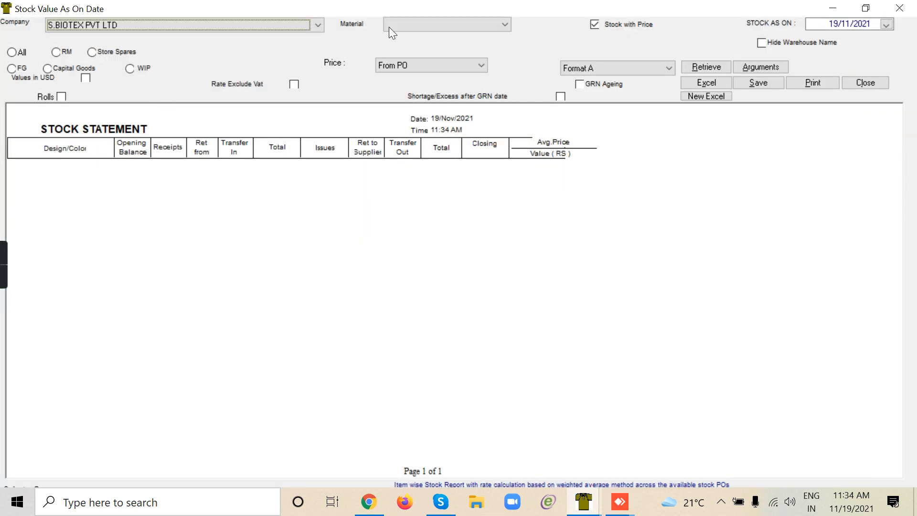
left_click(413, 23)
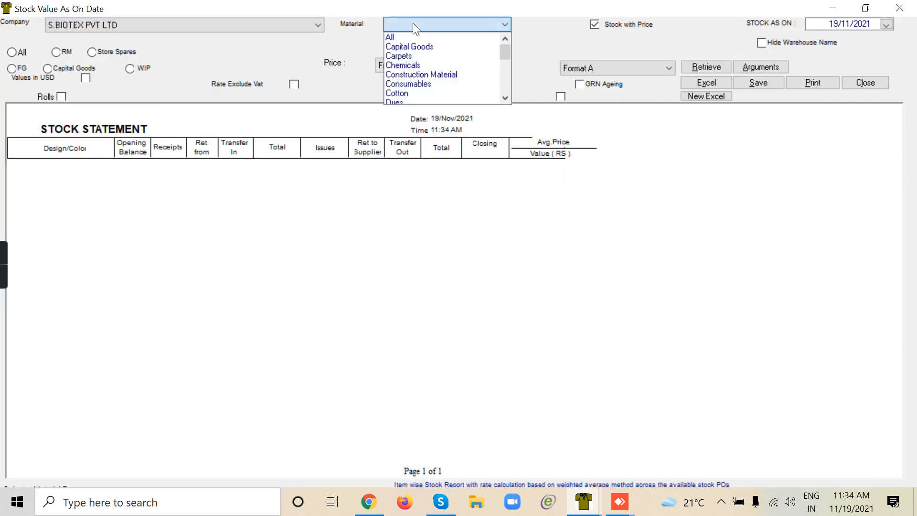
key("t")
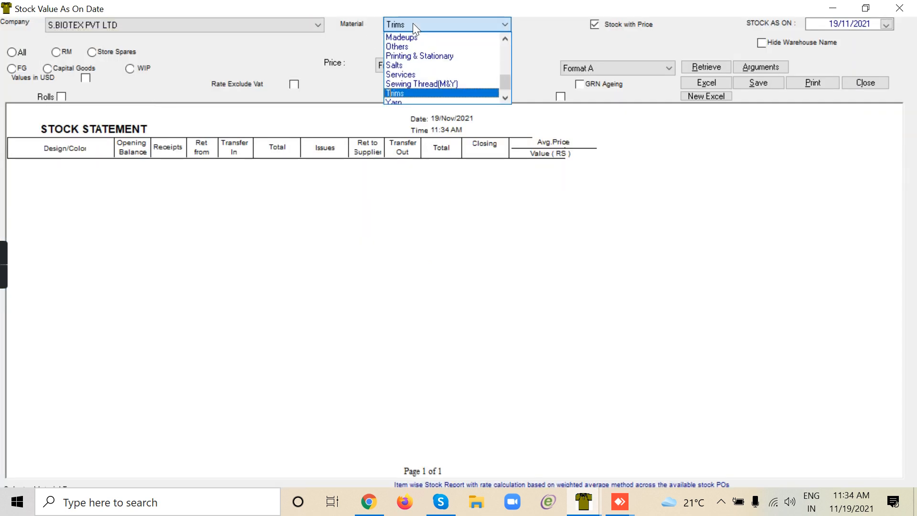
left_click(413, 23)
left_click(574, 65)
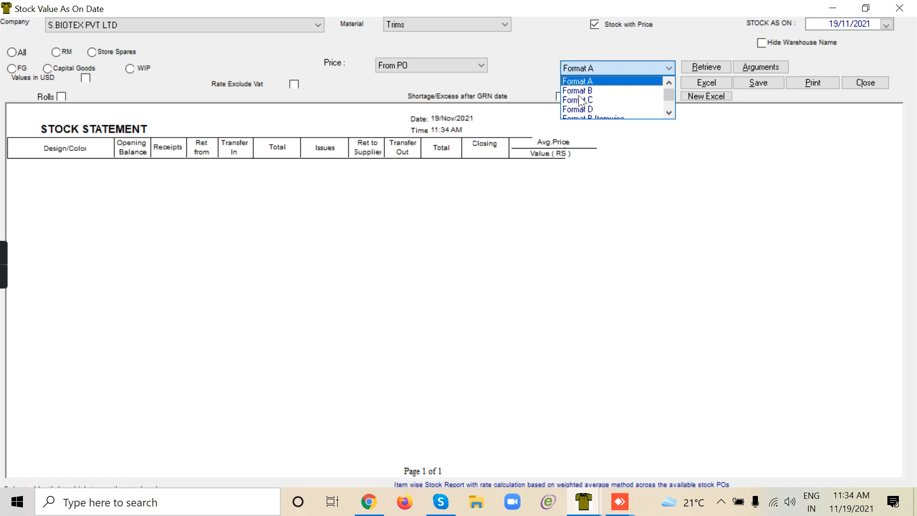
left_click(594, 109)
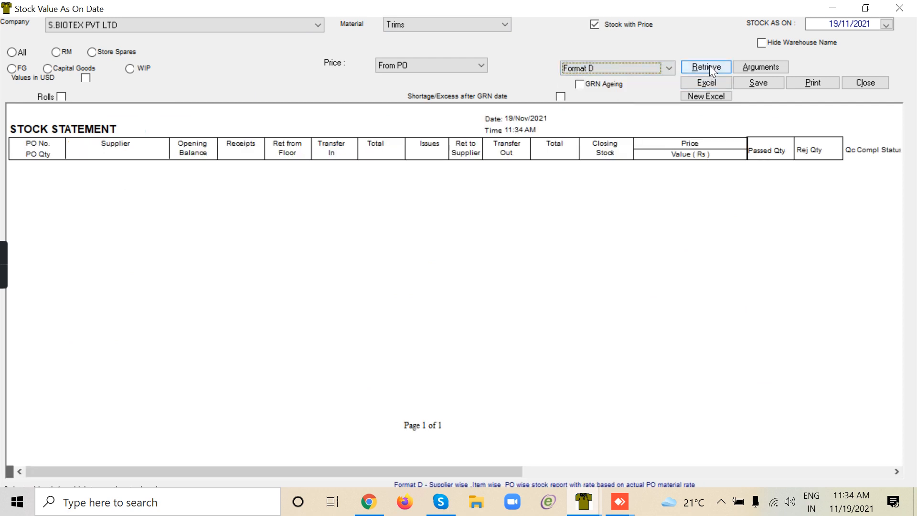
left_click(710, 67)
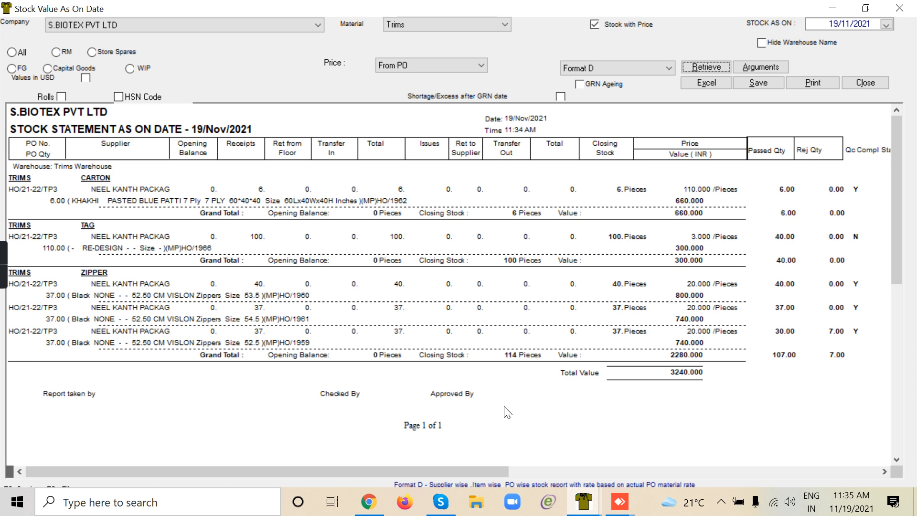
left_click(866, 82)
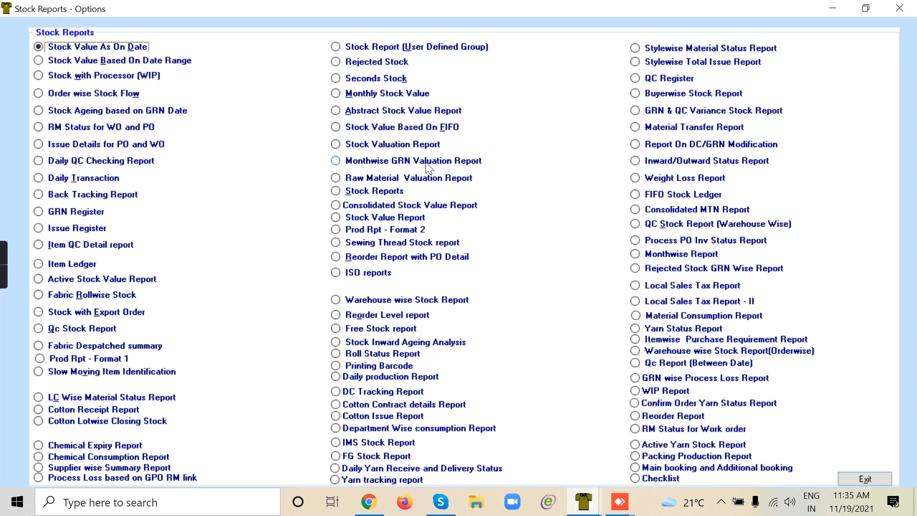
Retrieve the GRN Register for all material types in the Trims Warehouse, with prices taken from the voucher
left_click(68, 214)
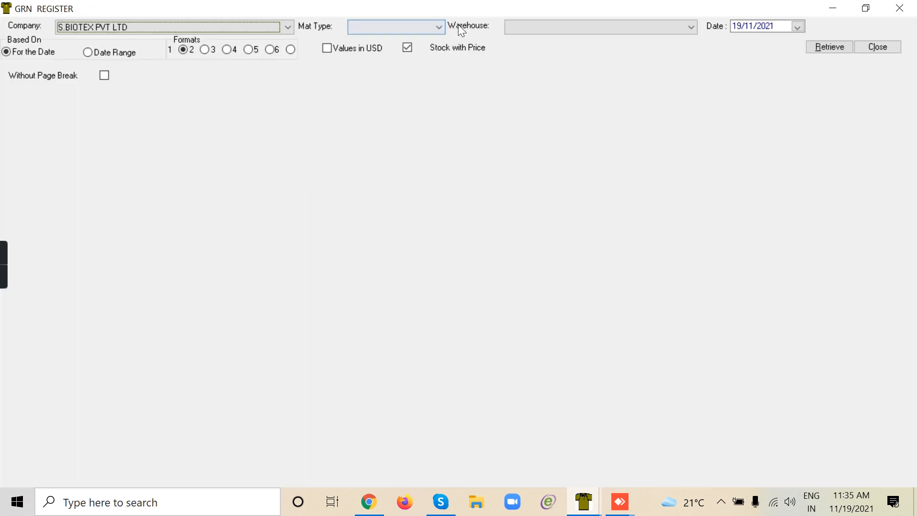
left_click(434, 28)
left_click(409, 38)
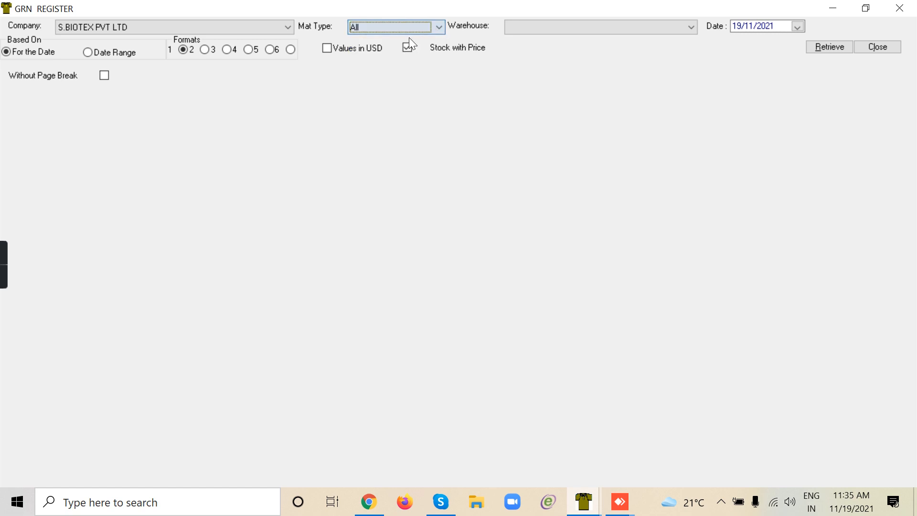
left_click(533, 27)
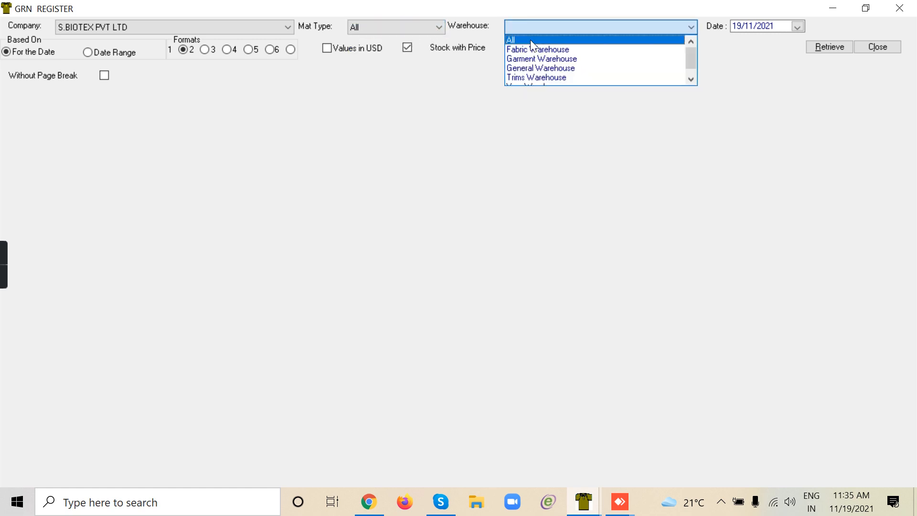
left_click(546, 76)
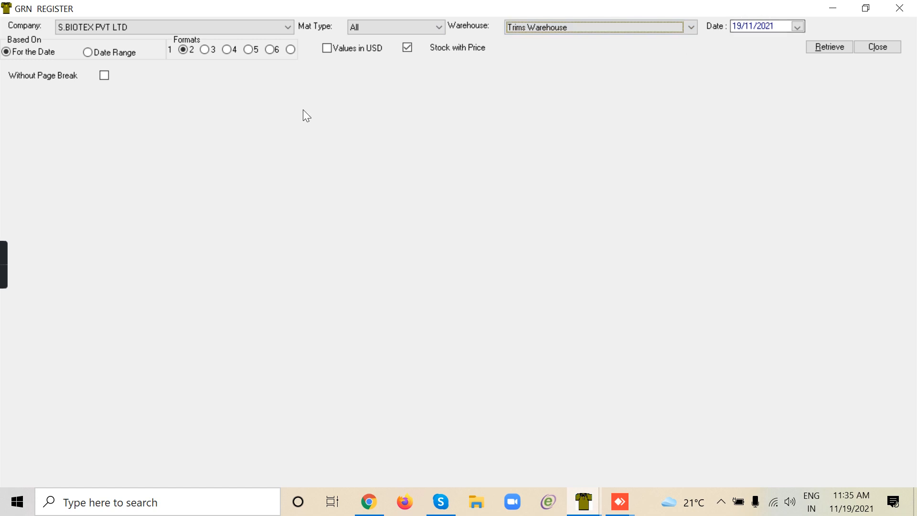
left_click(822, 46)
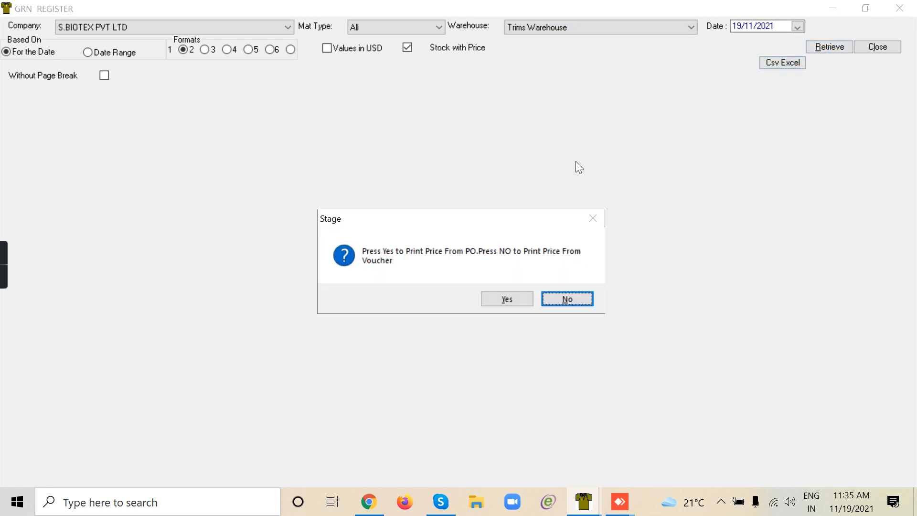
left_click(568, 299)
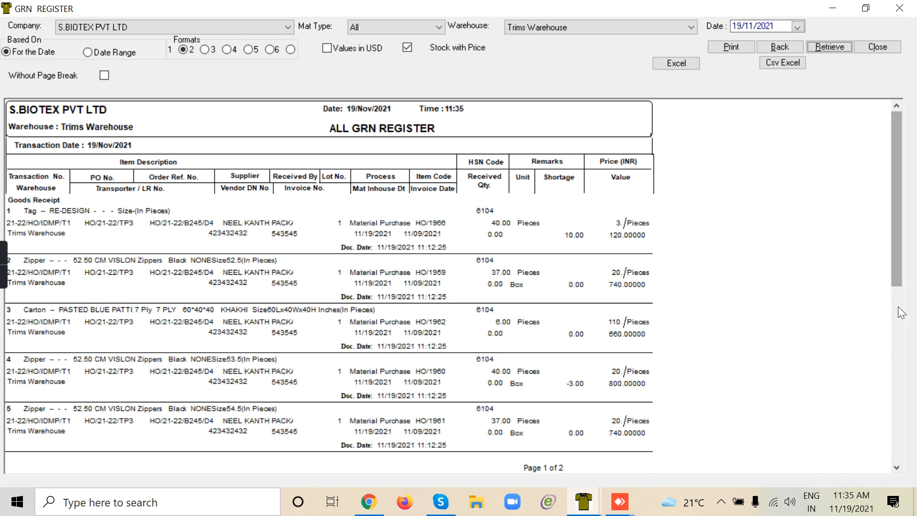
Examine the received quantities, shortages and values in the all-materials GRN register, and close the report
left_click(899, 334)
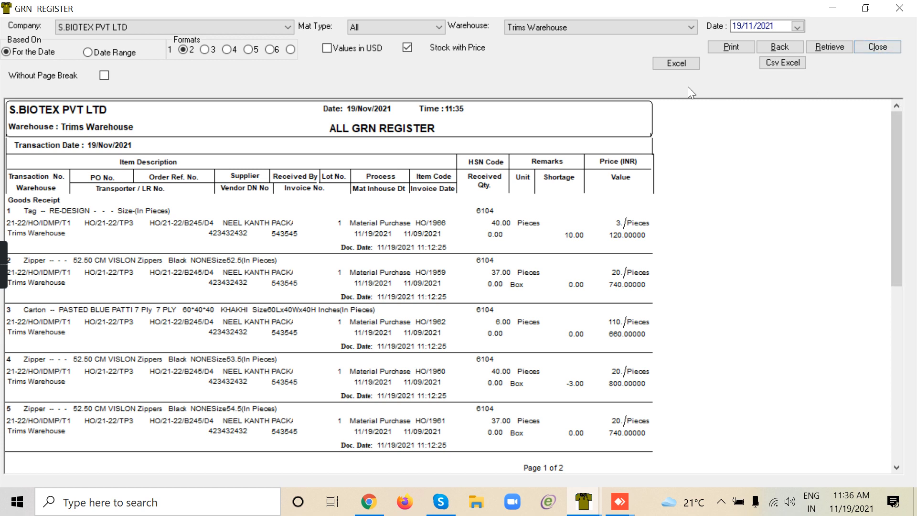
left_click(693, 64)
left_click(864, 47)
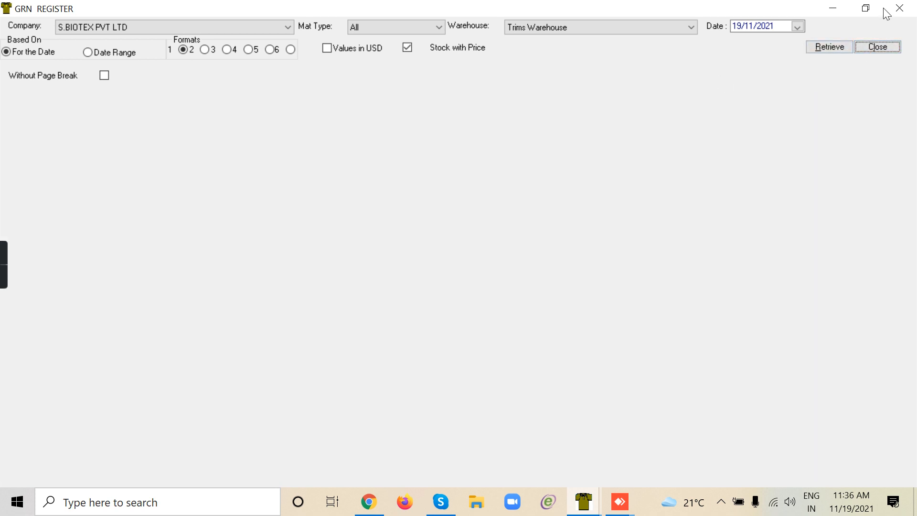
left_click(896, 8)
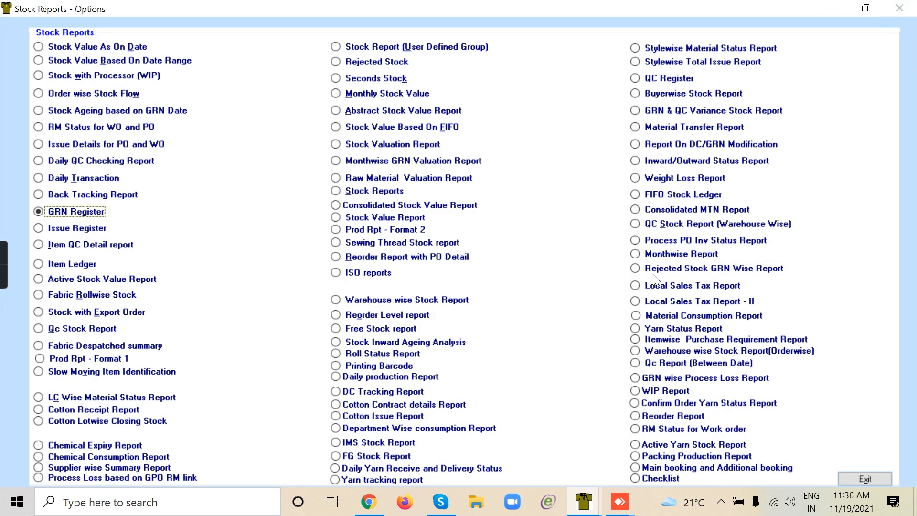
Retrieve the GRN Register for Trims across all warehouses with voucher prices, examine the receipts, and close it
double_click(85, 214)
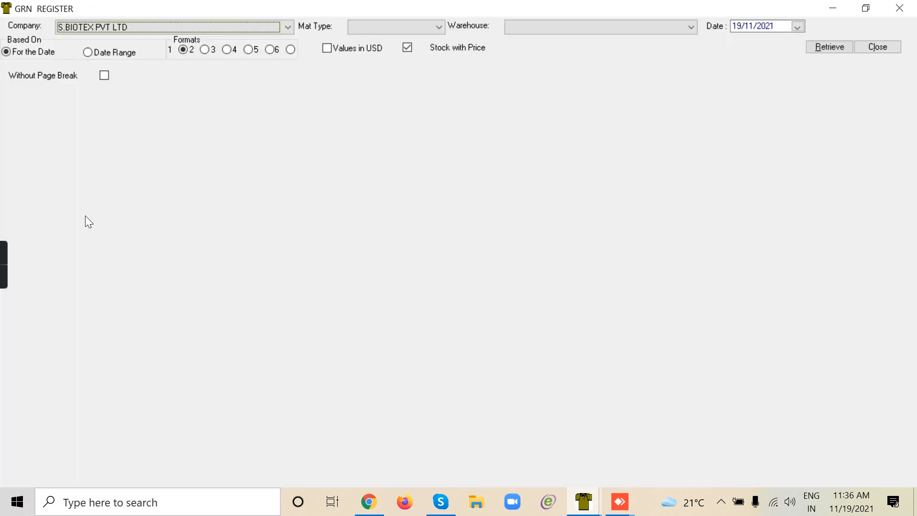
left_click(440, 27)
key("t")
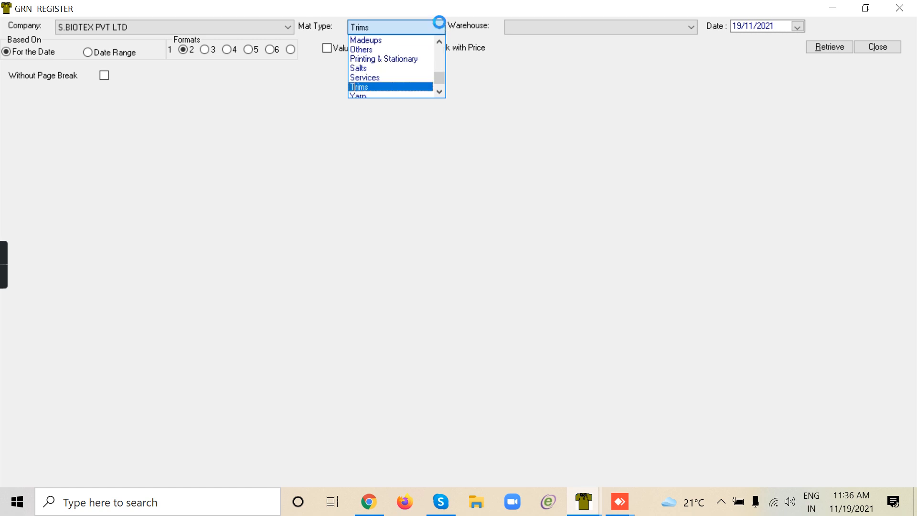
left_click(543, 29)
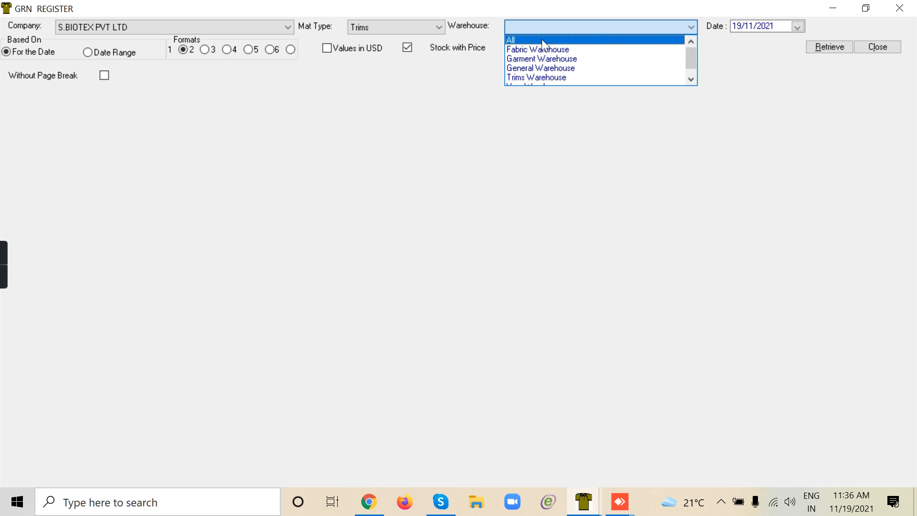
left_click(542, 39)
left_click(819, 48)
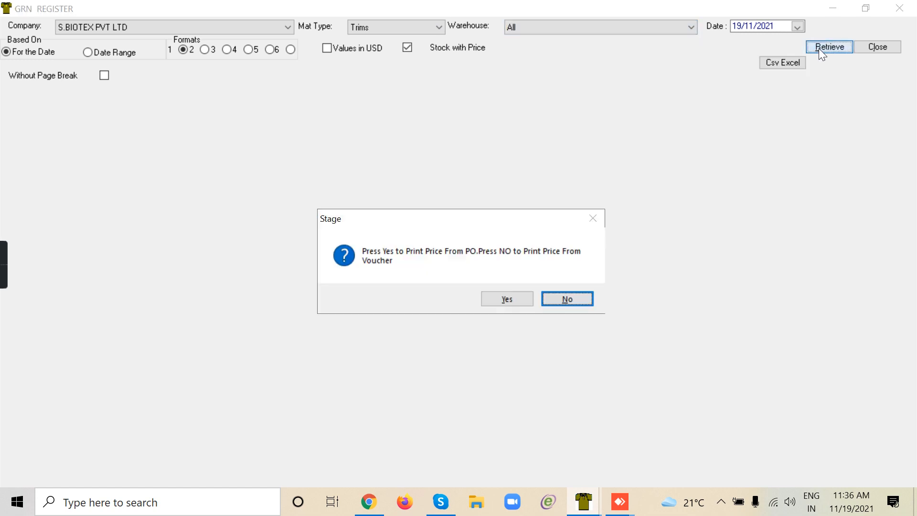
left_click(564, 297)
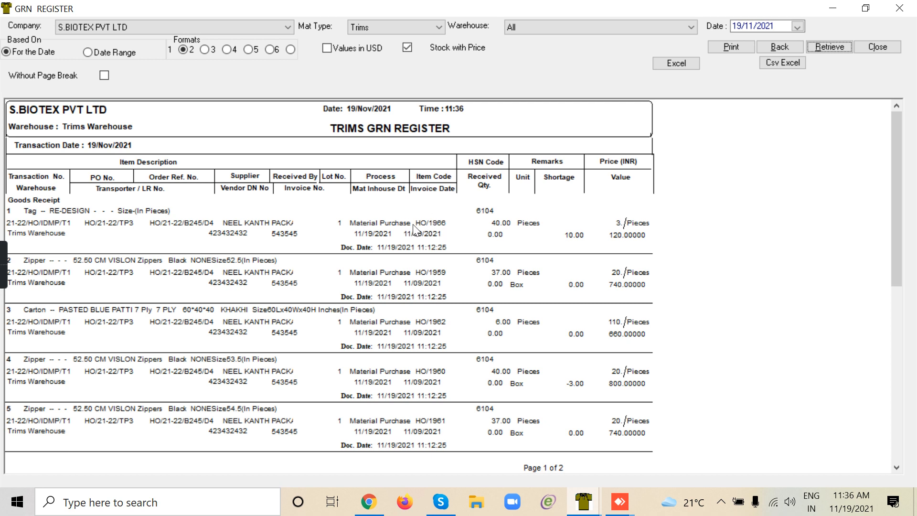
left_click(903, 8)
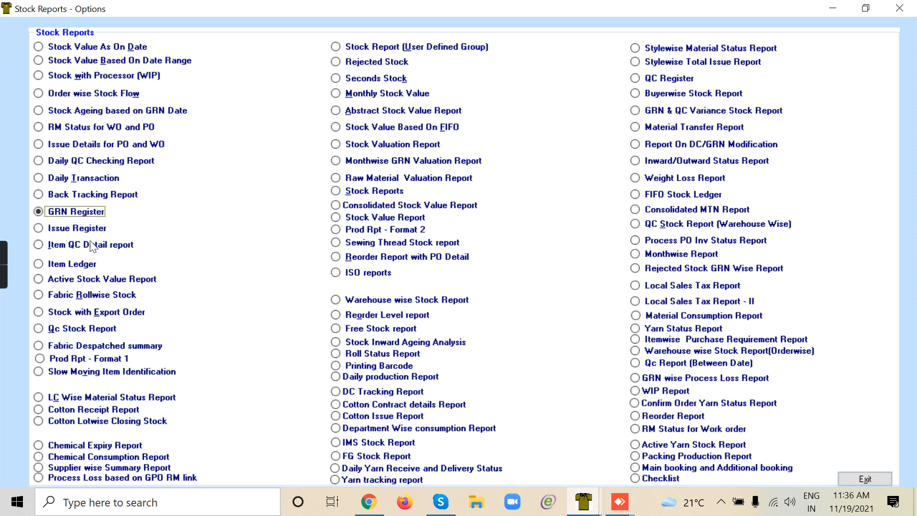
Open the Item Ledger in ledger format and list the Trims items held in the Trims Warehouse
left_click(84, 265)
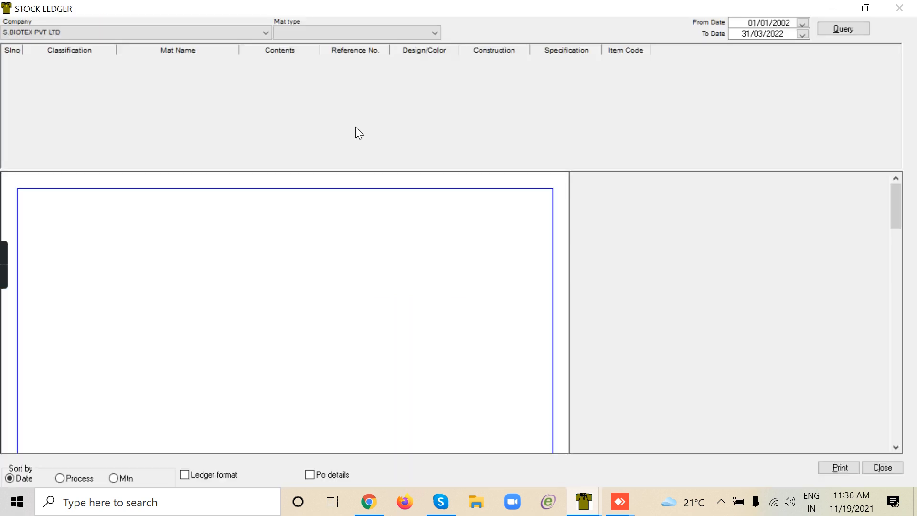
left_click(209, 475)
left_click(433, 32)
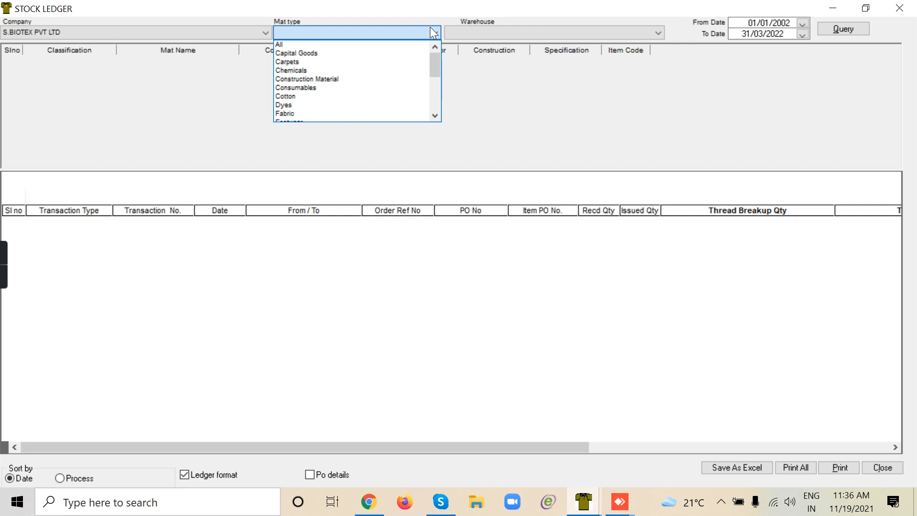
key("t")
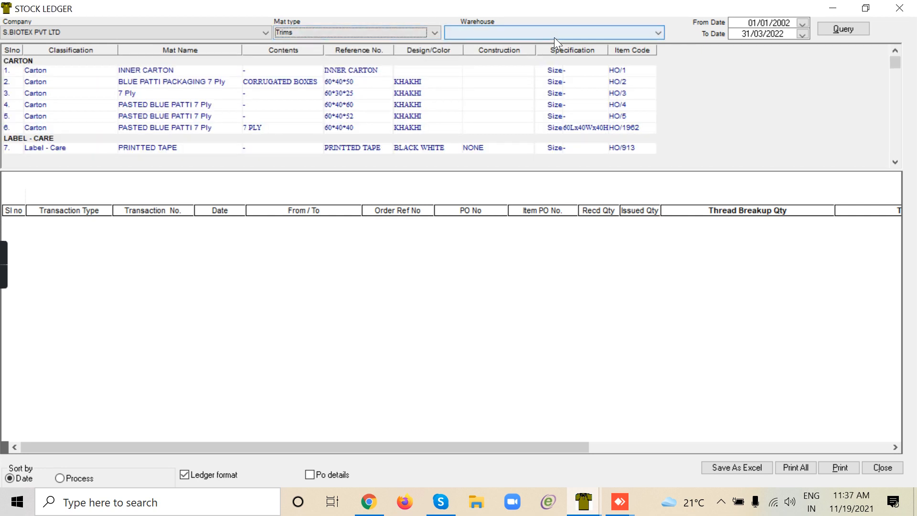
left_click(555, 32)
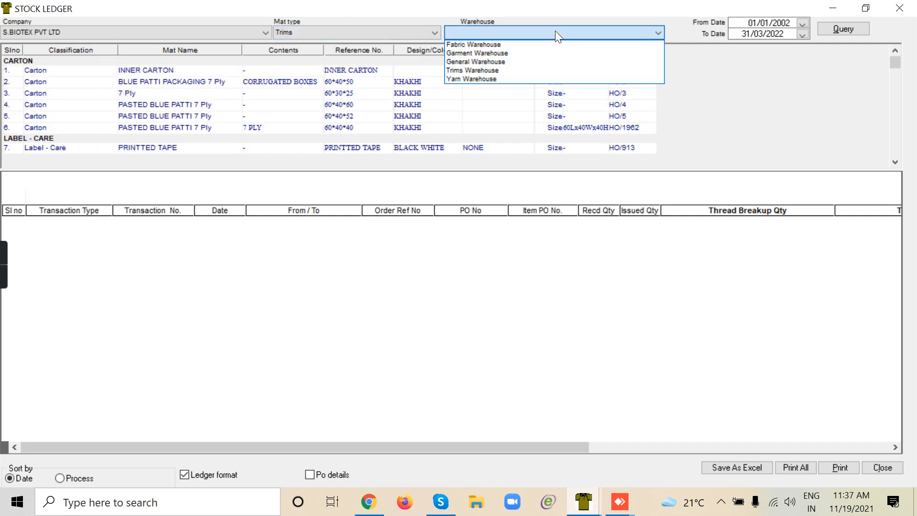
left_click(483, 69)
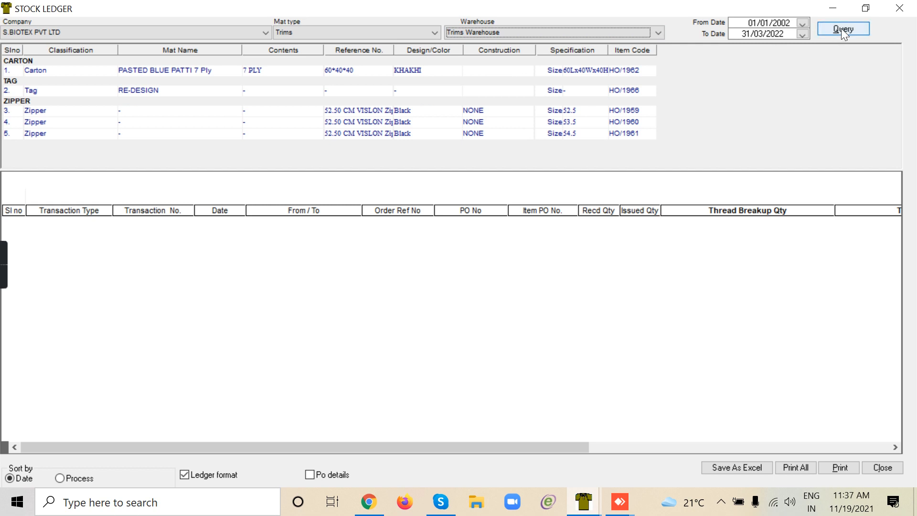
Open the ledger of the RE-DESIGN tag and examine its received, balance, QC done, passed, rejected and shortage quantities
left_click(148, 89)
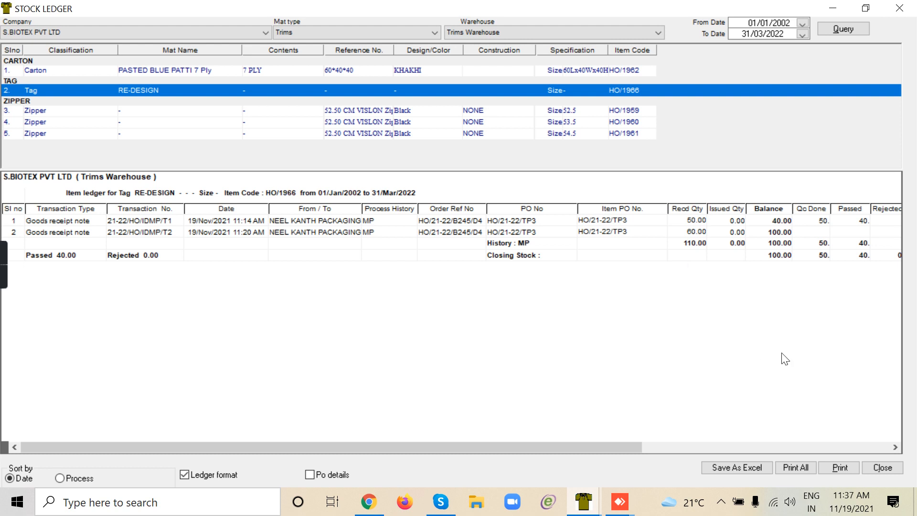
left_click(895, 447)
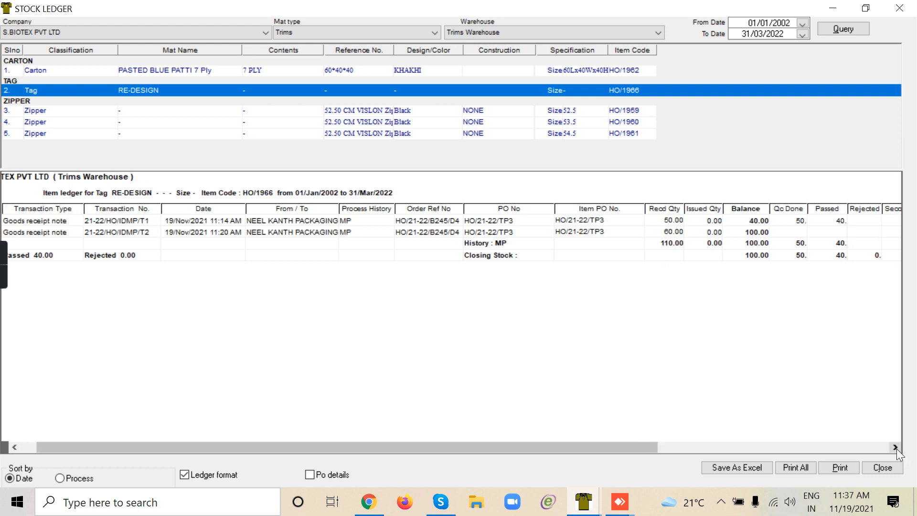
left_click(896, 448)
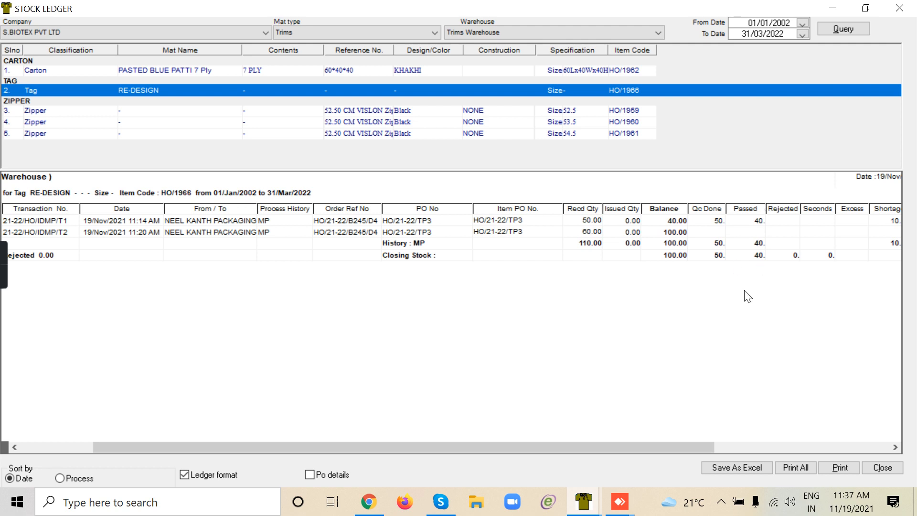
left_click_drag(706, 449, 826, 450)
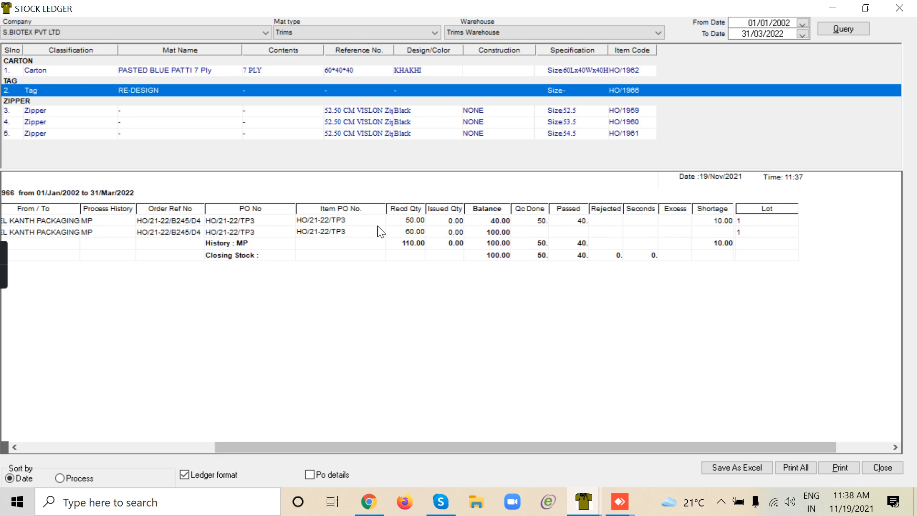
left_click(41, 446)
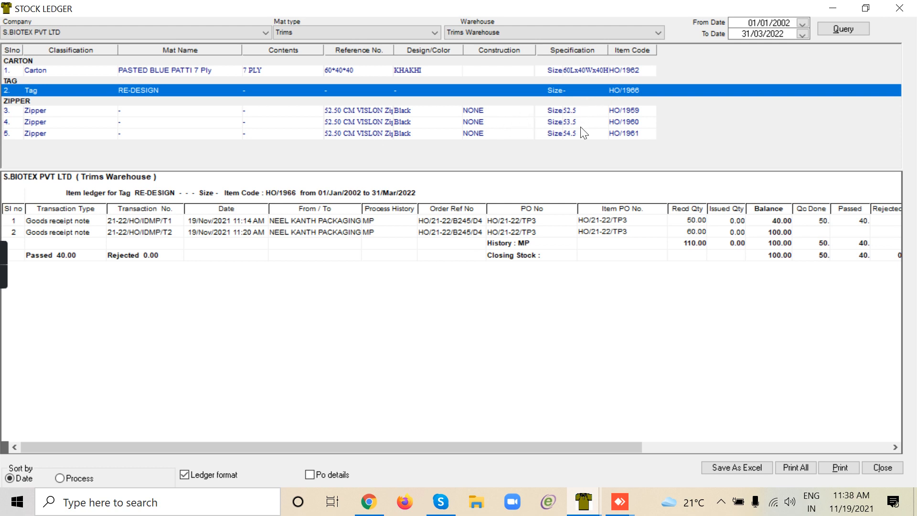
Close the item ledger and exit the stock reports to the Inventory main screen
left_click(893, 469)
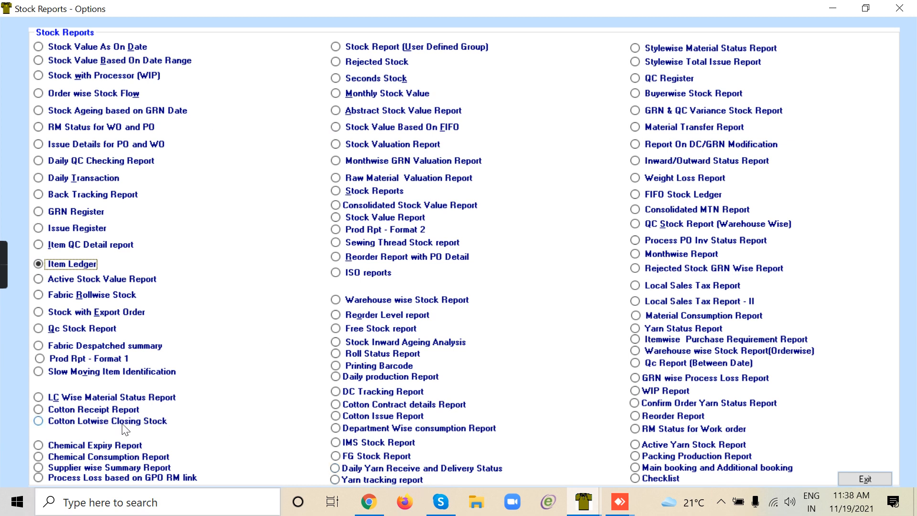
left_click(872, 480)
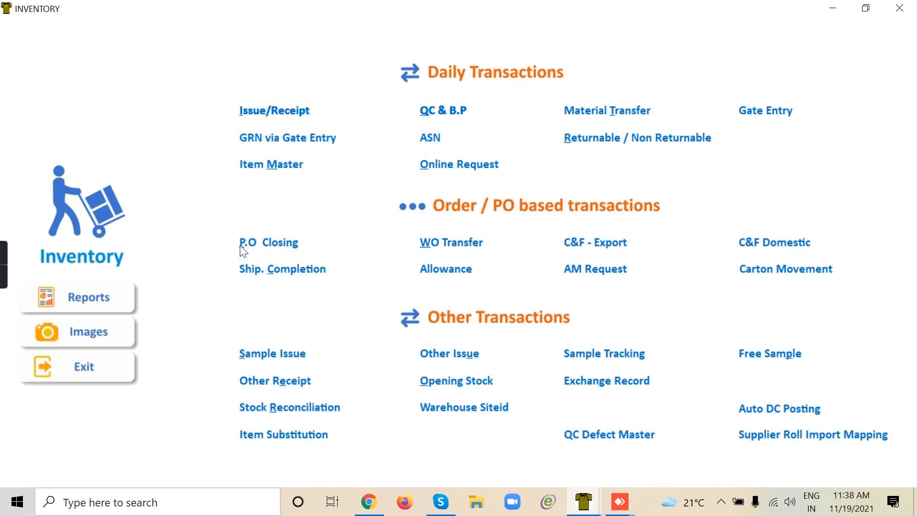
mouse_move(7, 285)
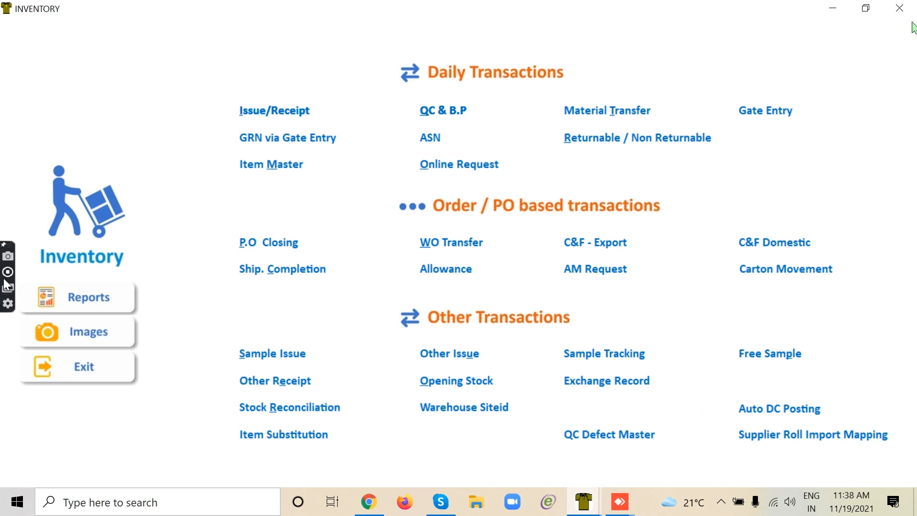